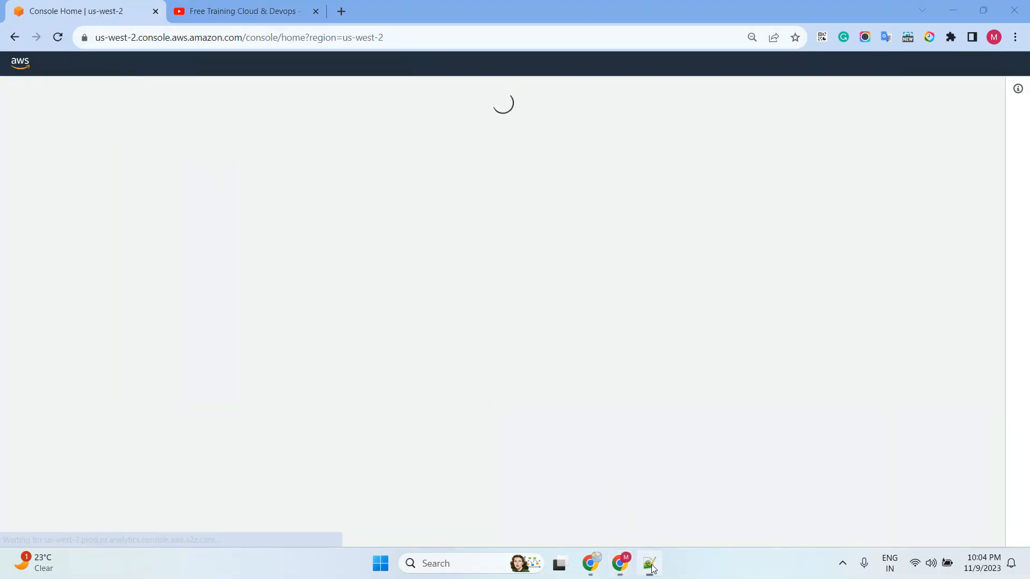
# - Switch to Notepad++ and go through the listed AWSFleetManager user and group documents, from GetUsers to DeleteGroup
pyautogui.click(650, 564)
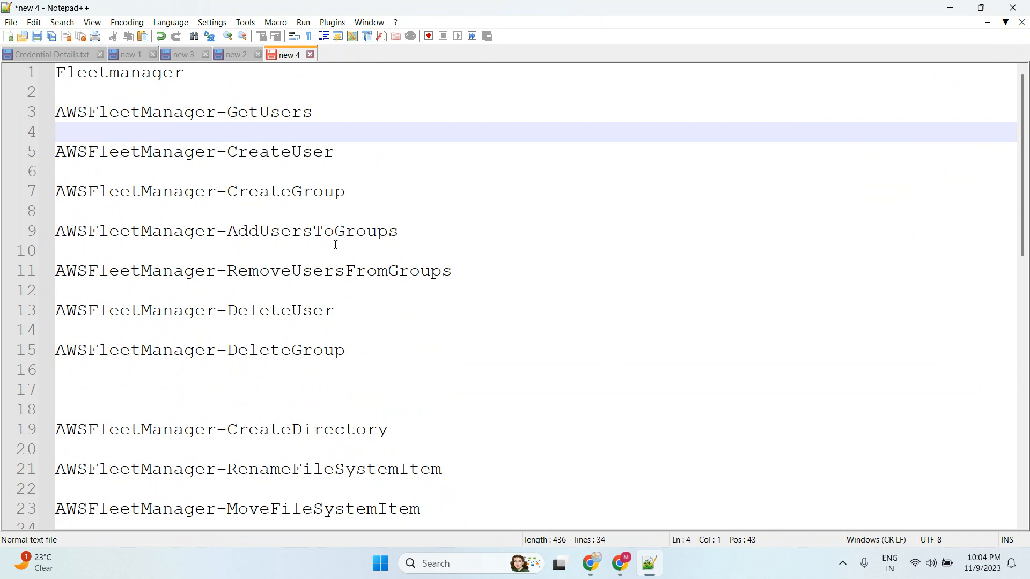
pyautogui.moveTo(215, 83); pyautogui.dragTo(49, 73)
pyautogui.click(207, 152)
pyautogui.moveTo(309, 114); pyautogui.dragTo(196, 110)
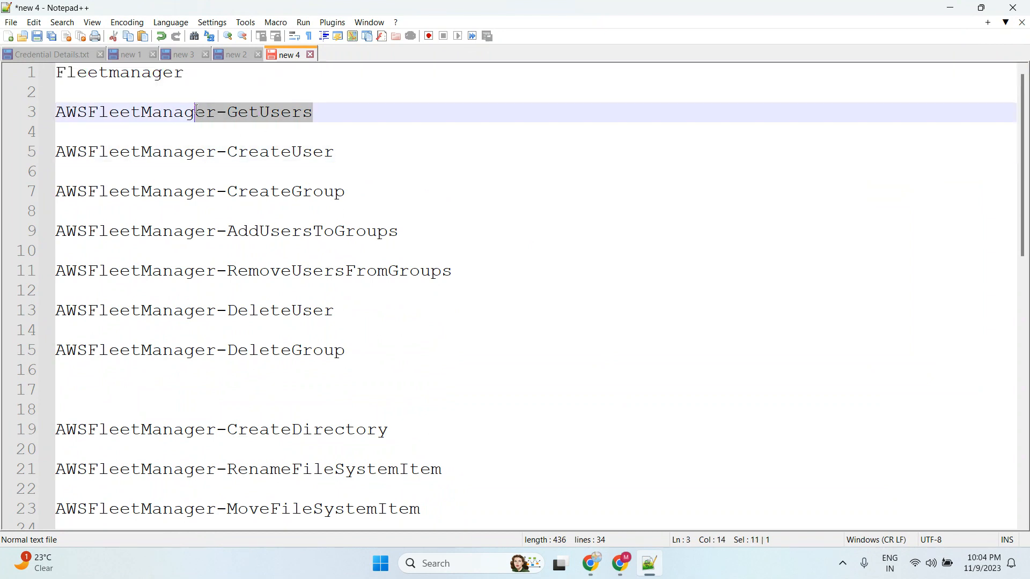
pyautogui.moveTo(335, 152); pyautogui.dragTo(239, 165)
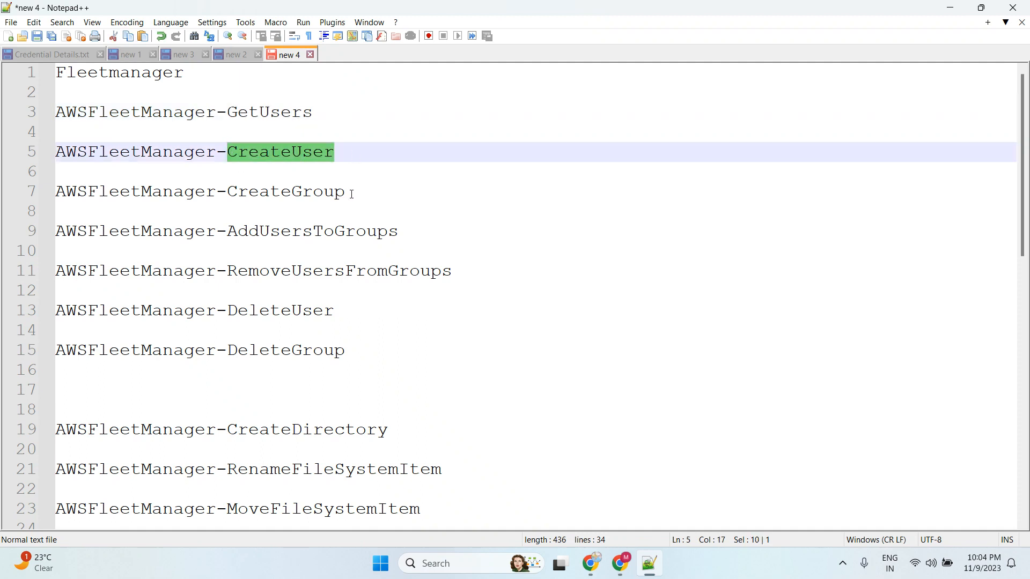
pyautogui.moveTo(352, 194); pyautogui.dragTo(252, 198)
pyautogui.moveTo(408, 228); pyautogui.dragTo(255, 229)
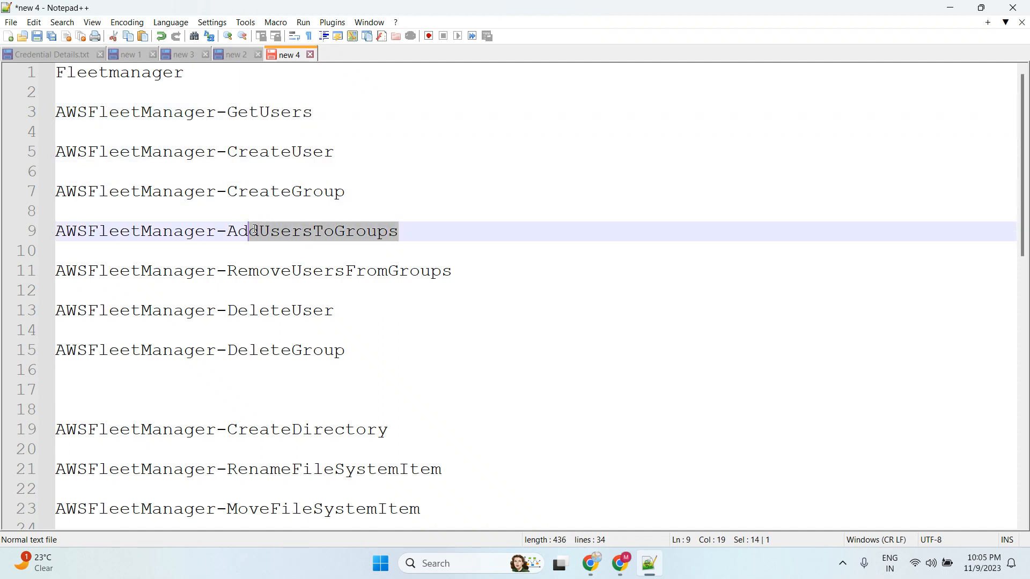
pyautogui.moveTo(455, 271); pyautogui.dragTo(299, 264)
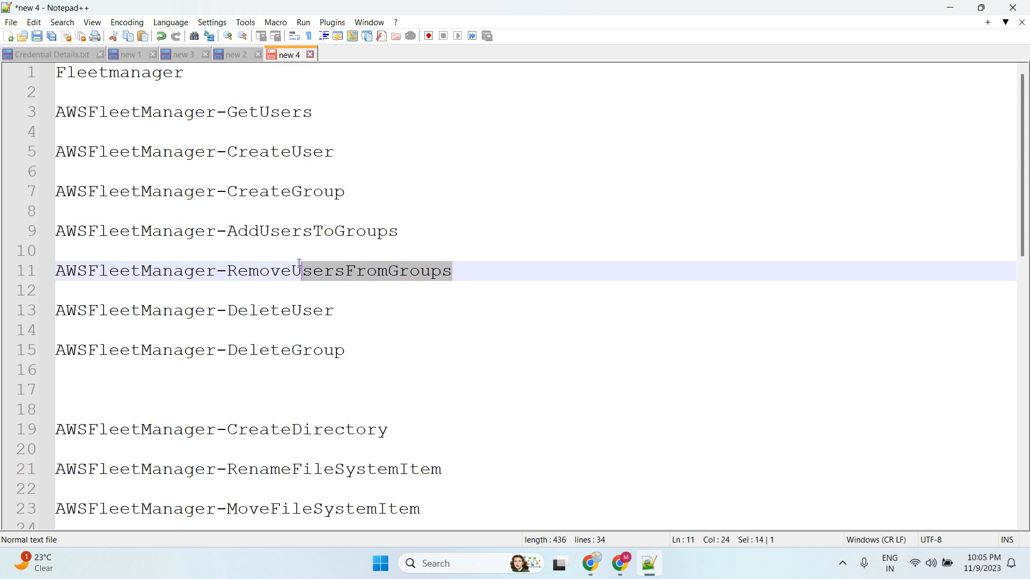
pyautogui.moveTo(346, 311); pyautogui.dragTo(241, 309)
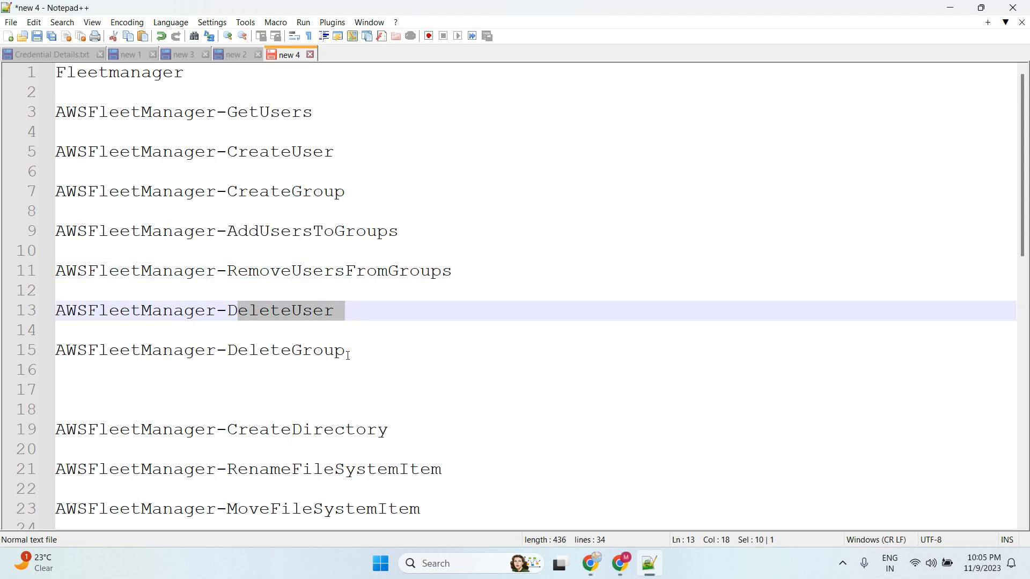
pyautogui.moveTo(349, 352); pyautogui.dragTo(217, 352)
# - Go through the AWSFleetManager directory and file system documents, AWS-ConfigureAWSPackage and AmazonCloudWatch-ManageAgent in the notes
pyautogui.scroll(-3, 336, 266)
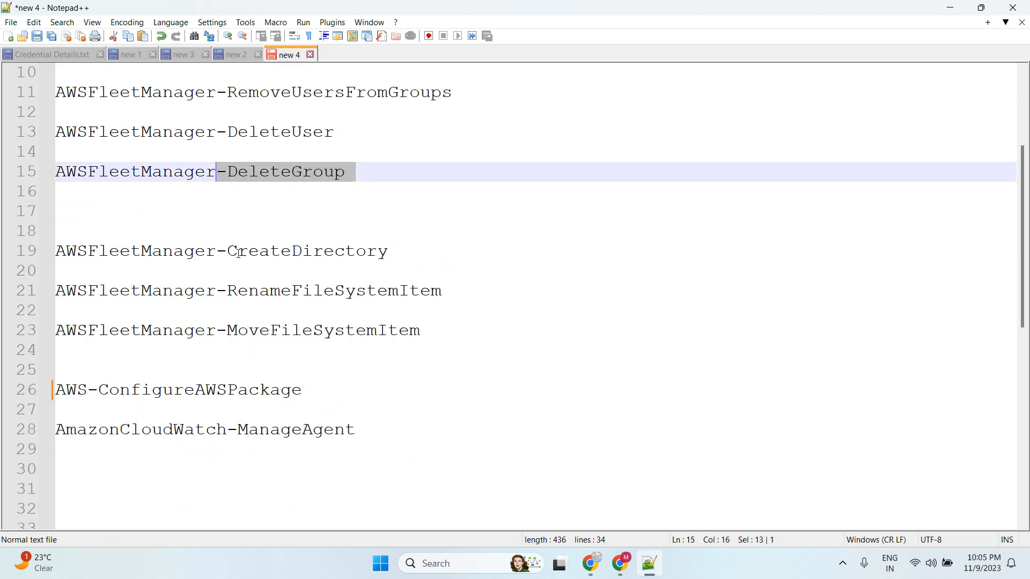
pyautogui.moveTo(239, 252); pyautogui.dragTo(388, 249)
pyautogui.moveTo(250, 293); pyautogui.dragTo(439, 291)
pyautogui.moveTo(270, 338); pyautogui.dragTo(344, 339)
pyautogui.click(342, 382)
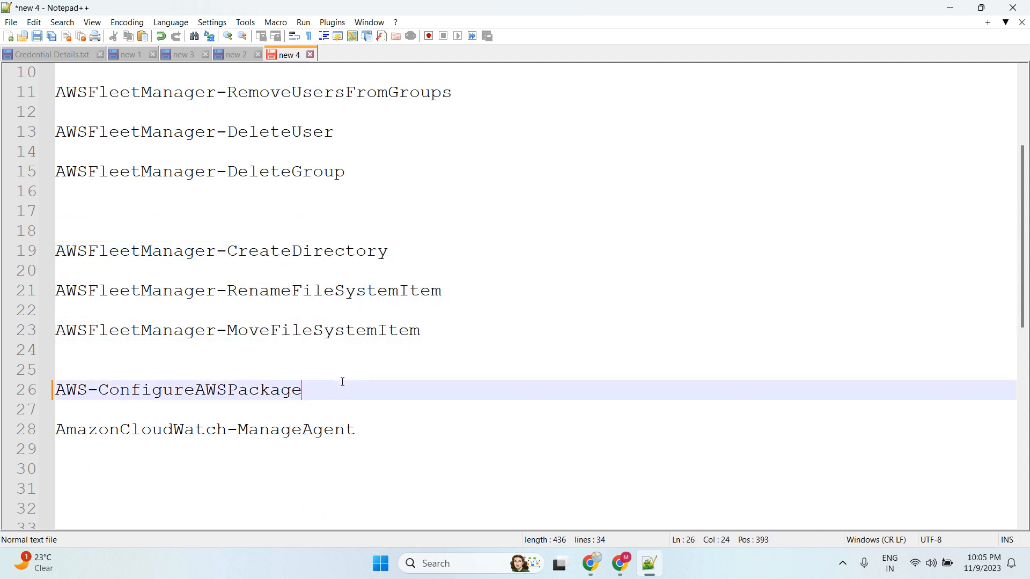
pyautogui.moveTo(311, 388); pyautogui.dragTo(43, 385)
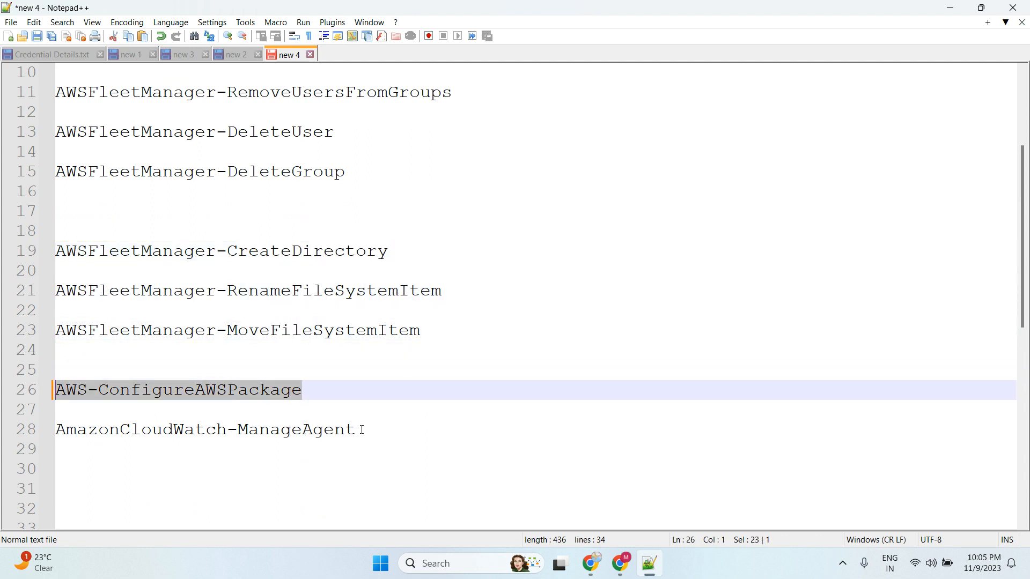
pyautogui.moveTo(365, 430); pyautogui.dragTo(79, 433)
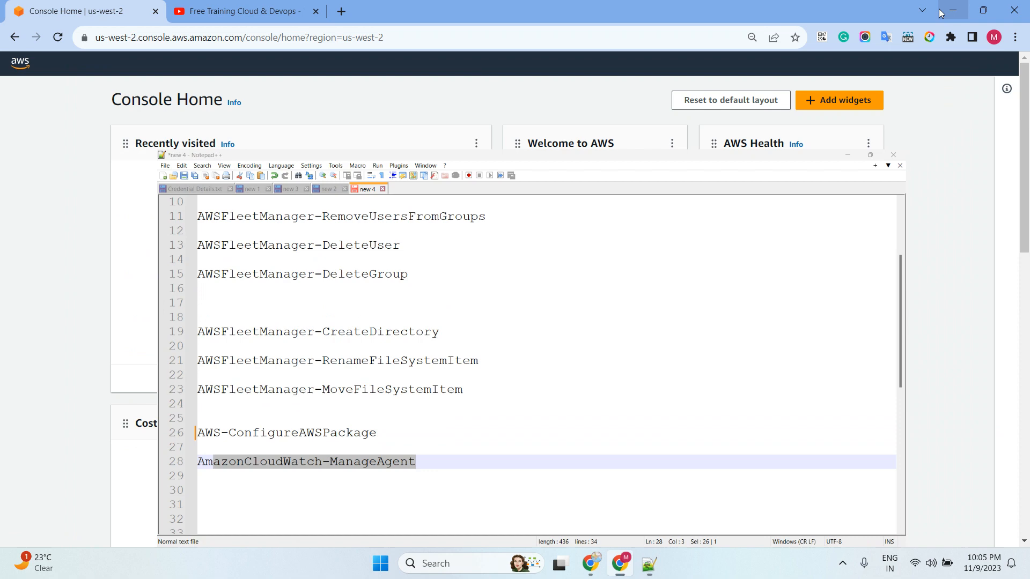
# - Return to the AWS console in Chrome and start launching a new EC2 instance
pyautogui.click(948, 8)
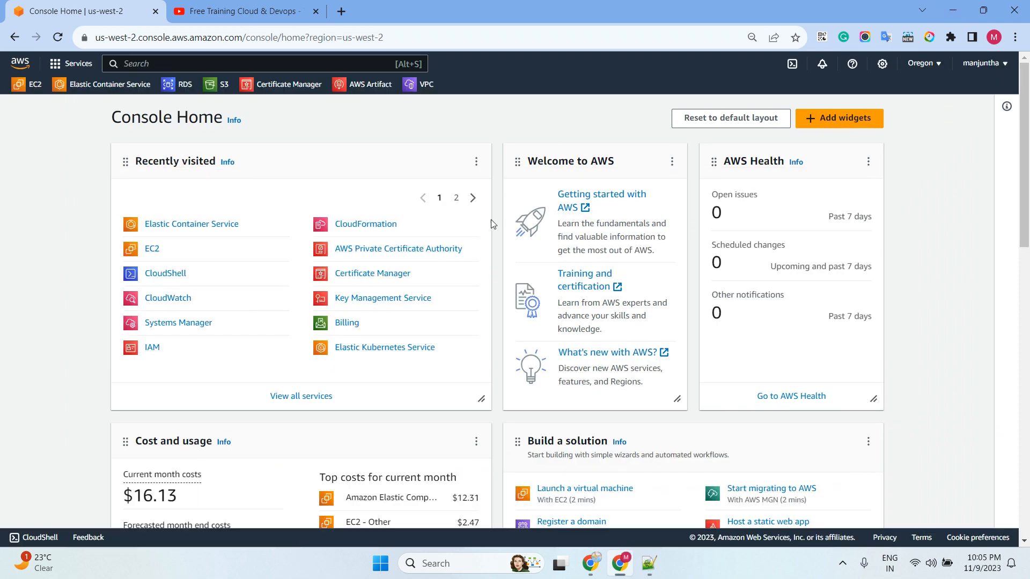
pyautogui.click(150, 251)
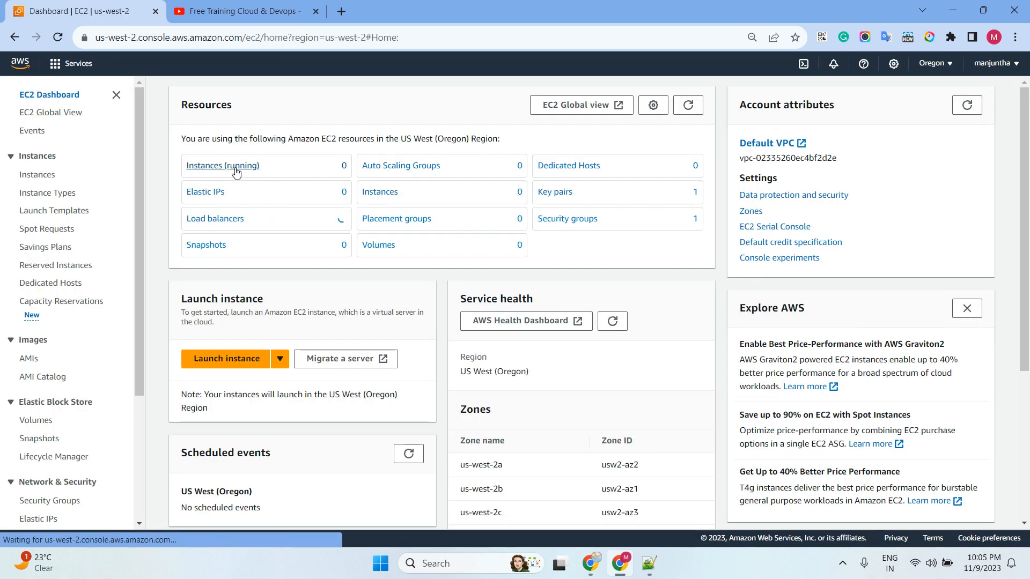
pyautogui.click(236, 168)
pyautogui.click(325, 155)
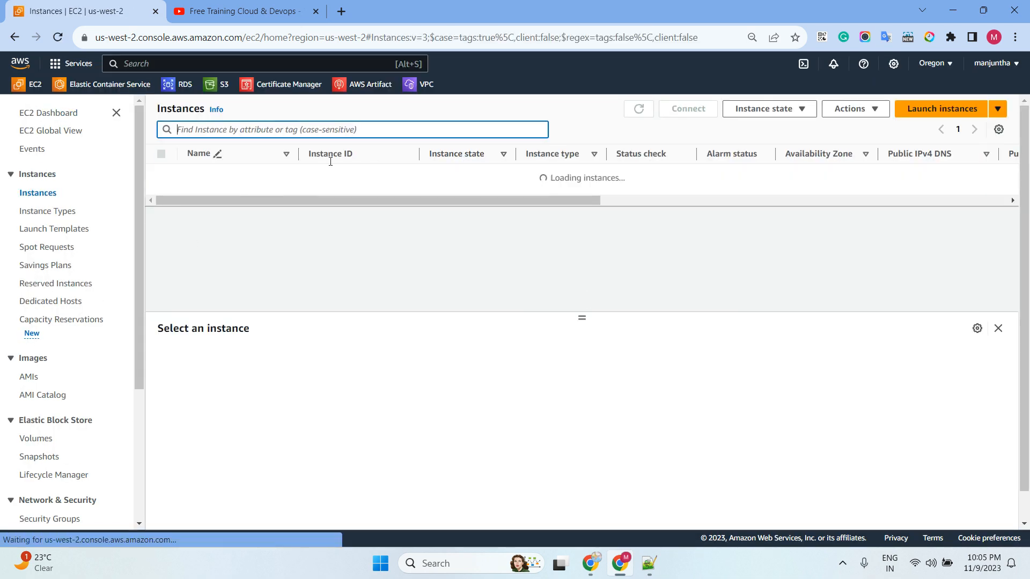
pyautogui.click(940, 109)
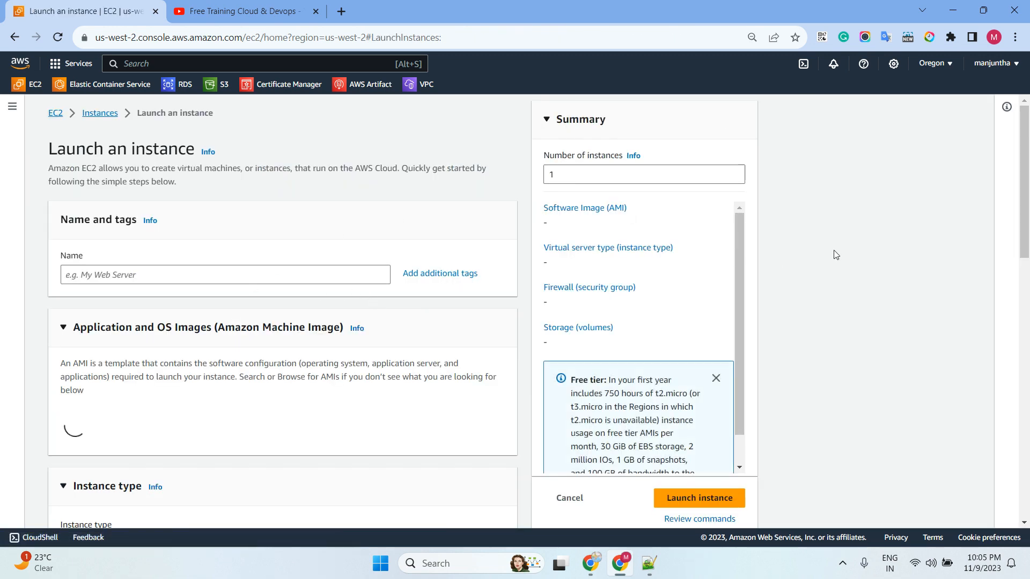
# - Choose the Ubuntu Server 22.04 LTS image and name the instance "ubunut"
pyautogui.scroll(-4, 269, 414)
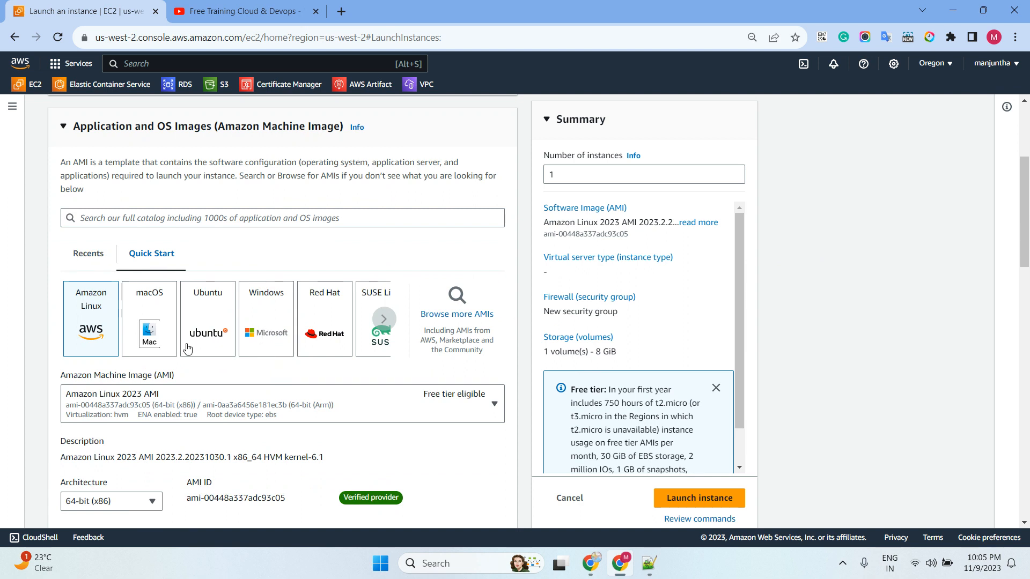
pyautogui.click(210, 322)
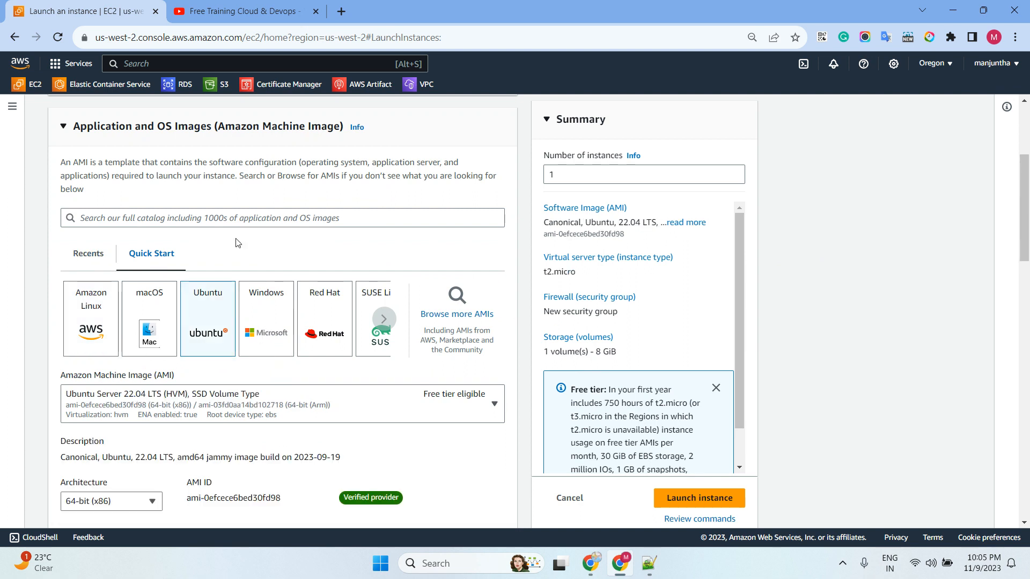
pyautogui.scroll(-2, 232, 243)
pyautogui.scroll(4, 226, 241)
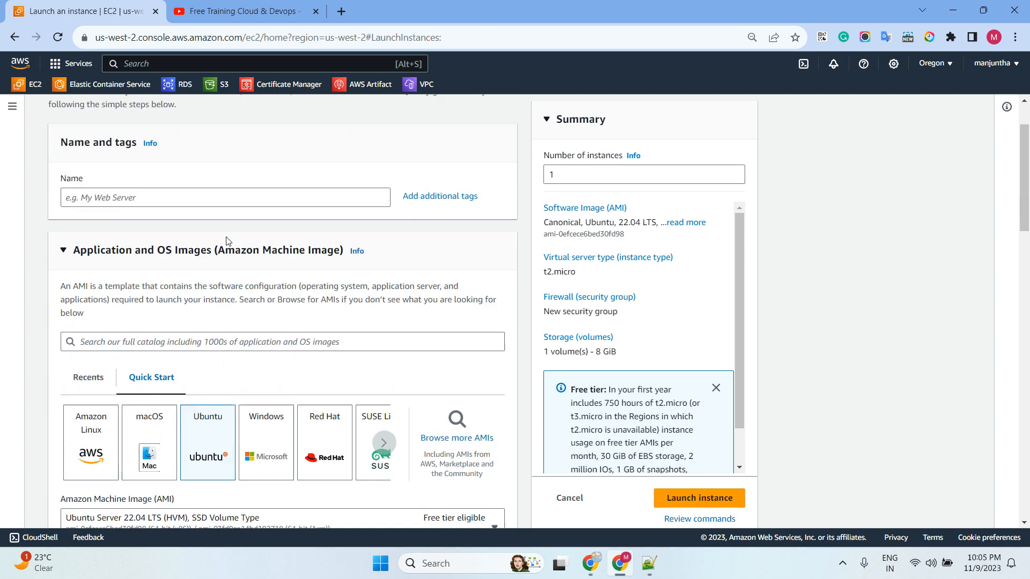
pyautogui.click(137, 203)
pyautogui.write('ubun')
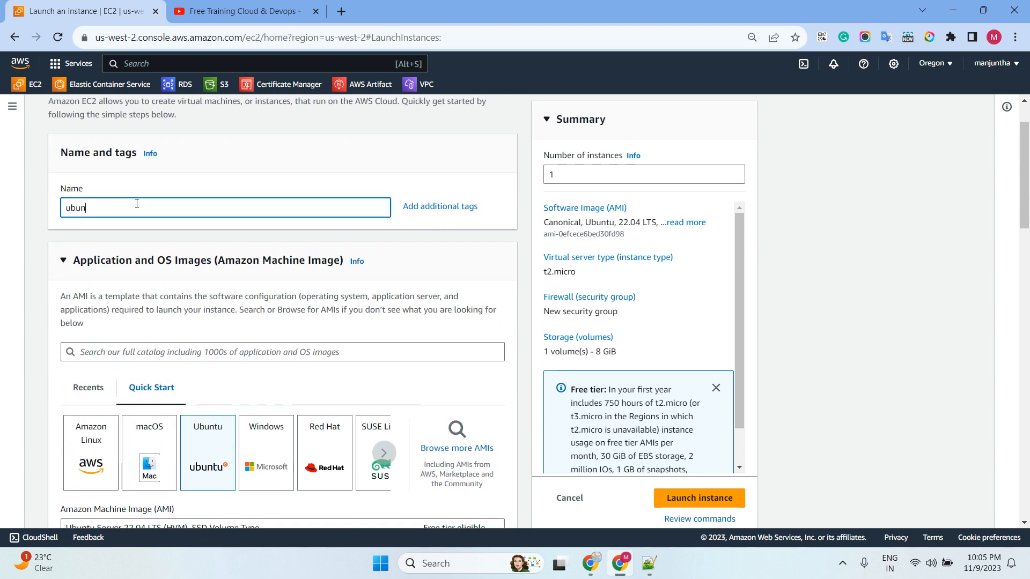
pyautogui.write('ut')
# - Set the Ubuntu instance's login to proceed without a key pair
pyautogui.scroll(-8, 227, 250)
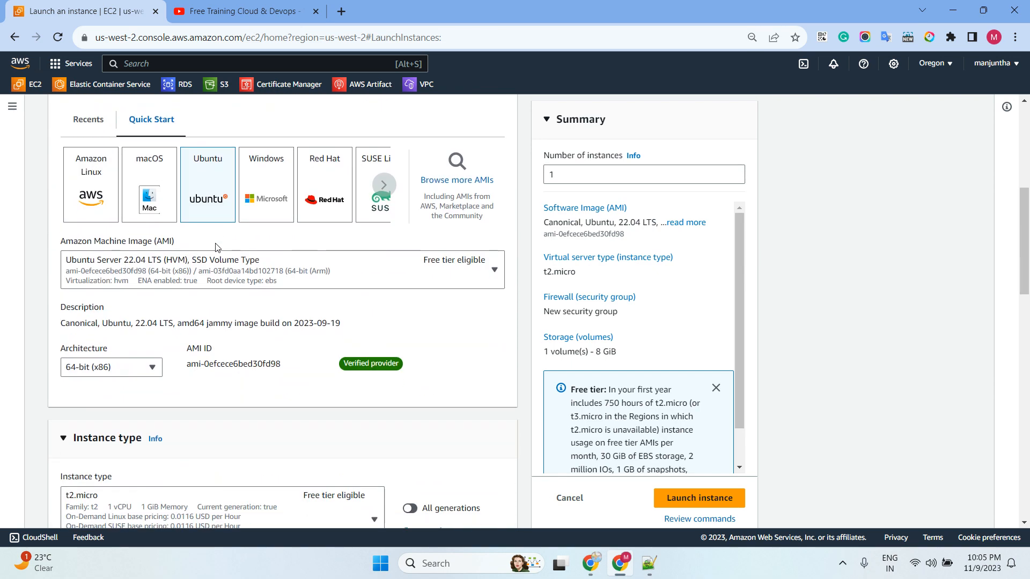
pyautogui.scroll(-1, 227, 250)
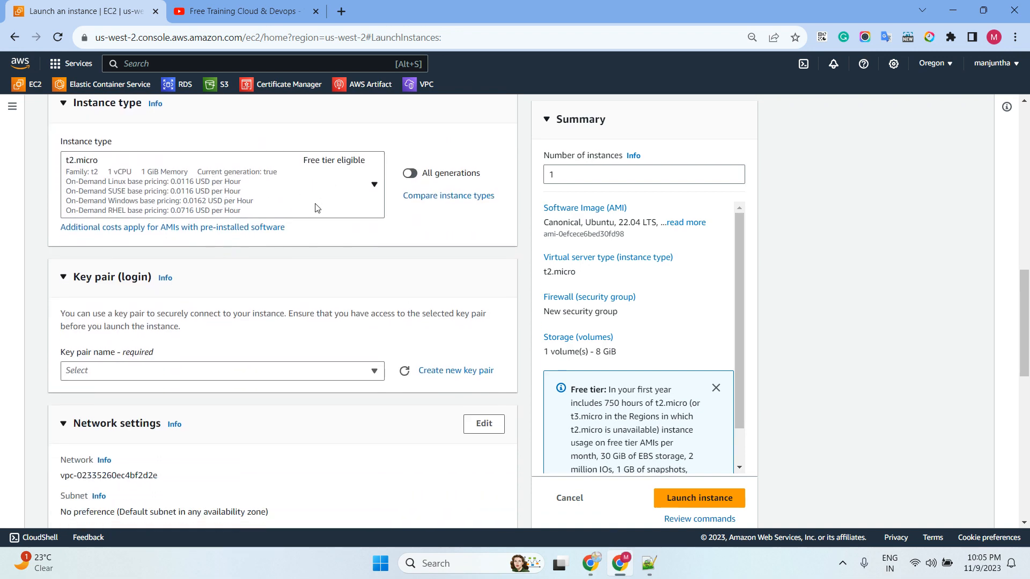
pyautogui.scroll(-2, 228, 225)
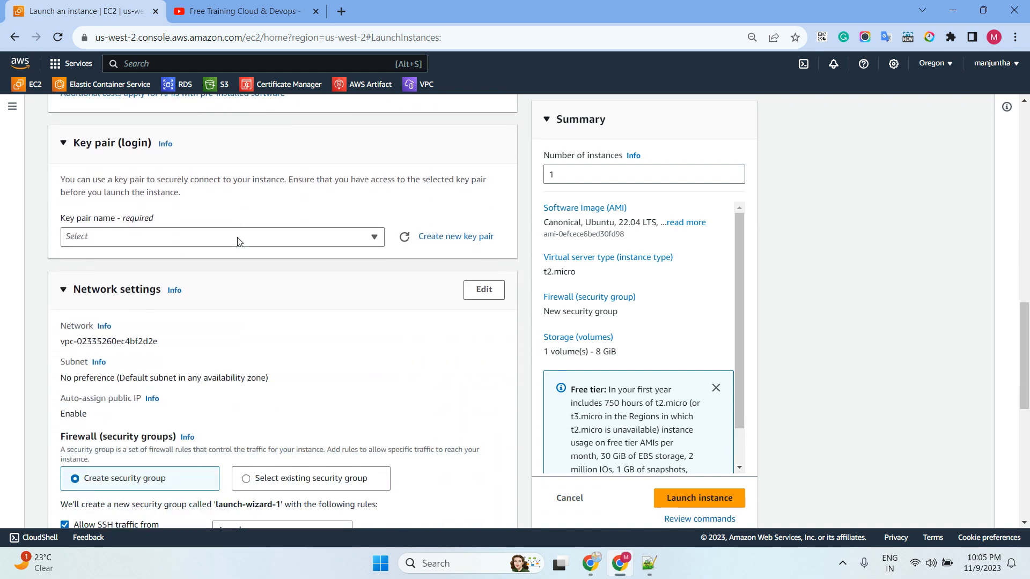
pyautogui.click(203, 236)
pyautogui.click(161, 274)
# - Assign the existing default security group to the Ubuntu instance
pyautogui.scroll(-3, 416, 199)
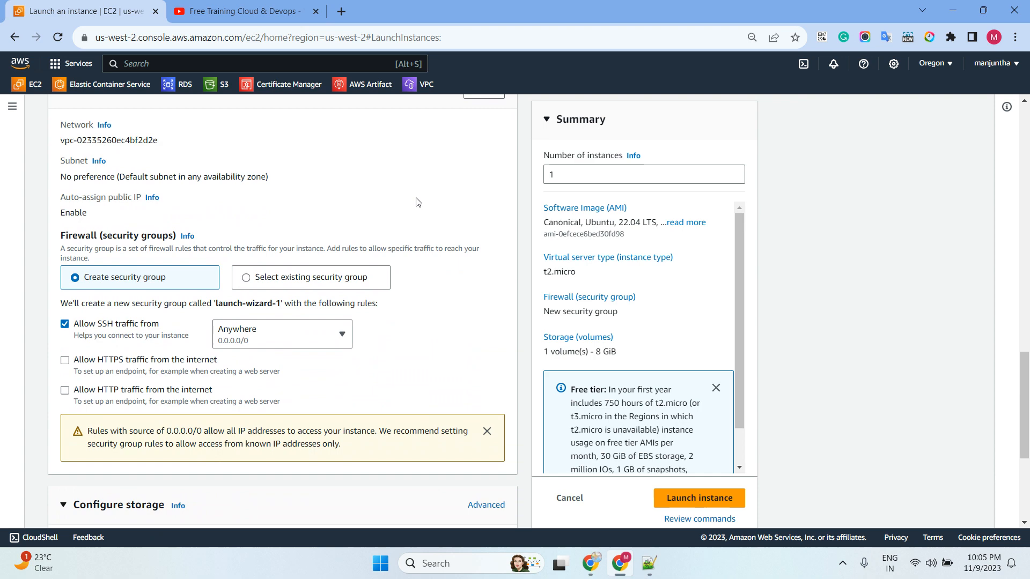
pyautogui.click(322, 283)
pyautogui.scroll(-2, 320, 255)
pyautogui.click(280, 196)
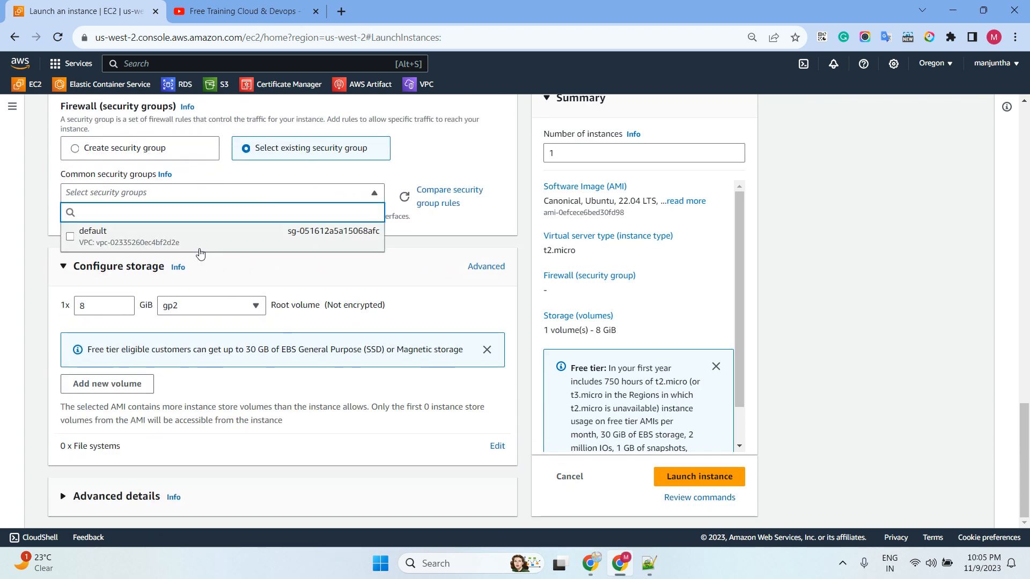
pyautogui.click(200, 249)
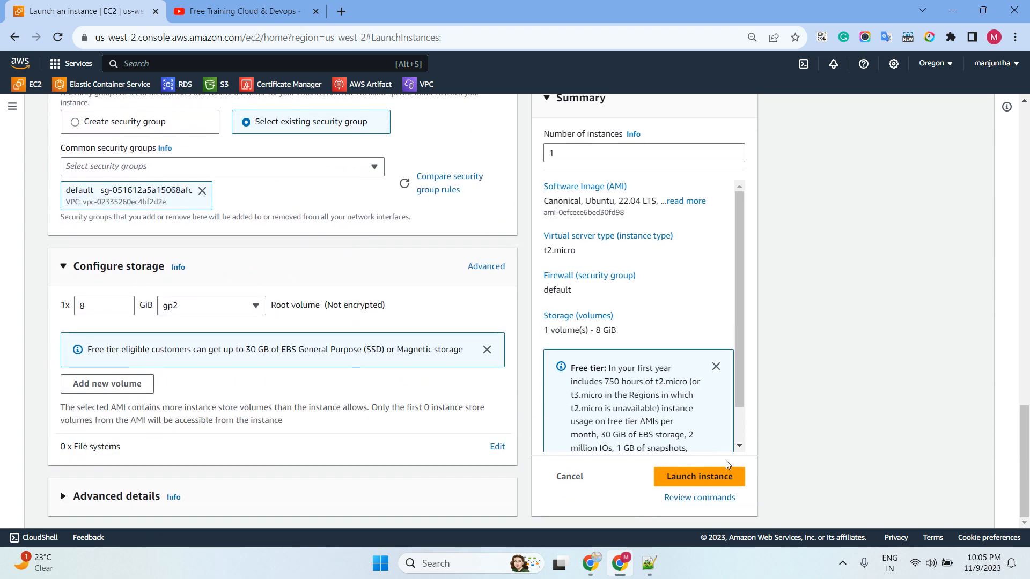
# - Launch the Ubuntu instance and open the list of all instances
pyautogui.click(697, 478)
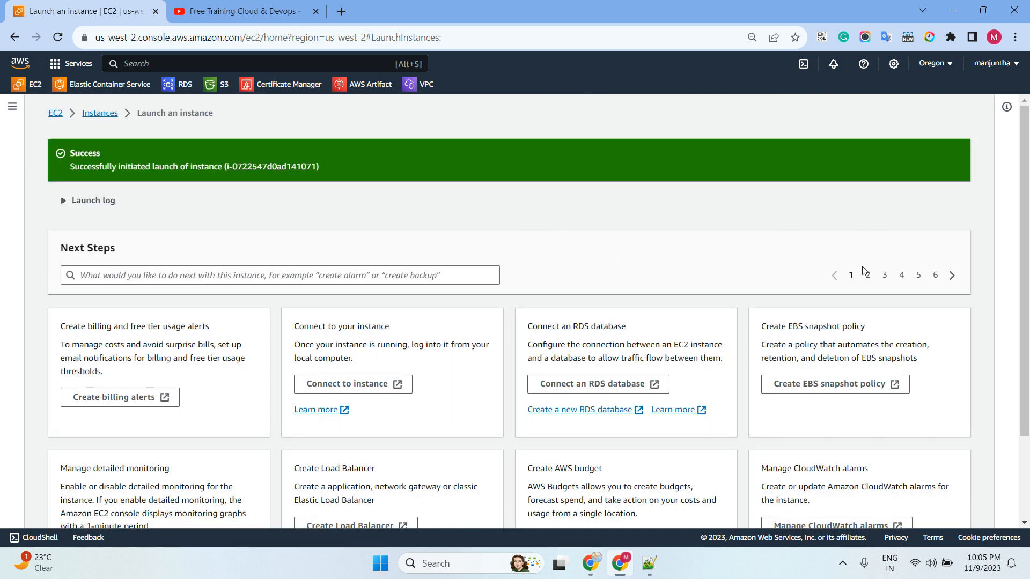
pyautogui.scroll(-2, 865, 271)
pyautogui.click(949, 515)
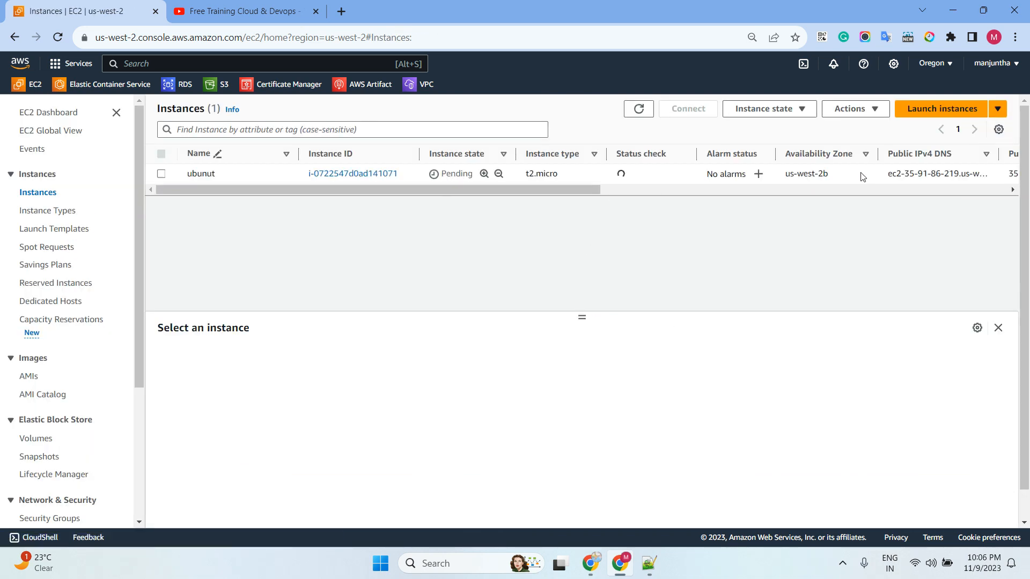
# - Start a second instance launch using the Microsoft Windows Server 2022 Base image
pyautogui.click(942, 108)
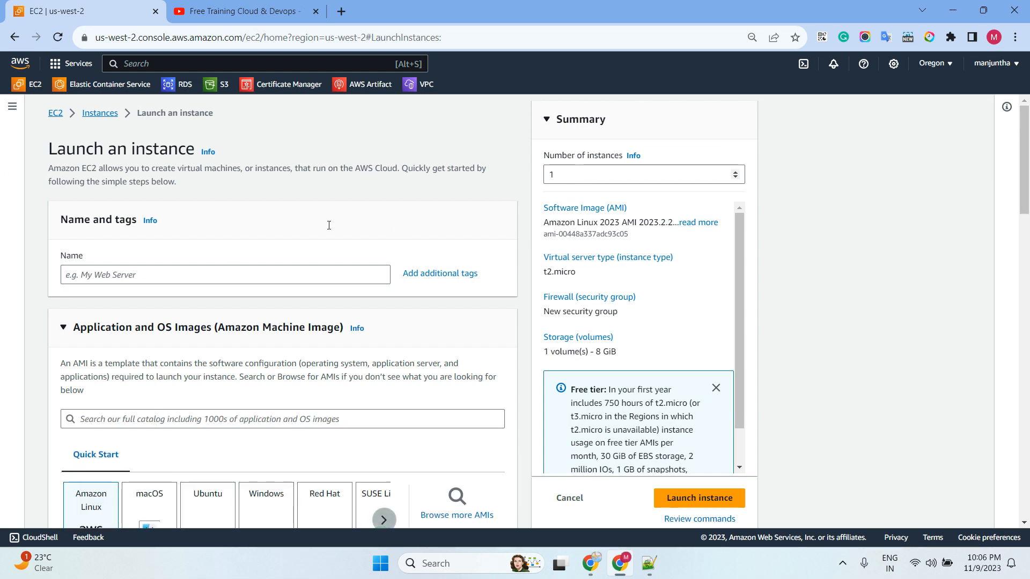
pyautogui.scroll(-3, 292, 260)
pyautogui.click(266, 327)
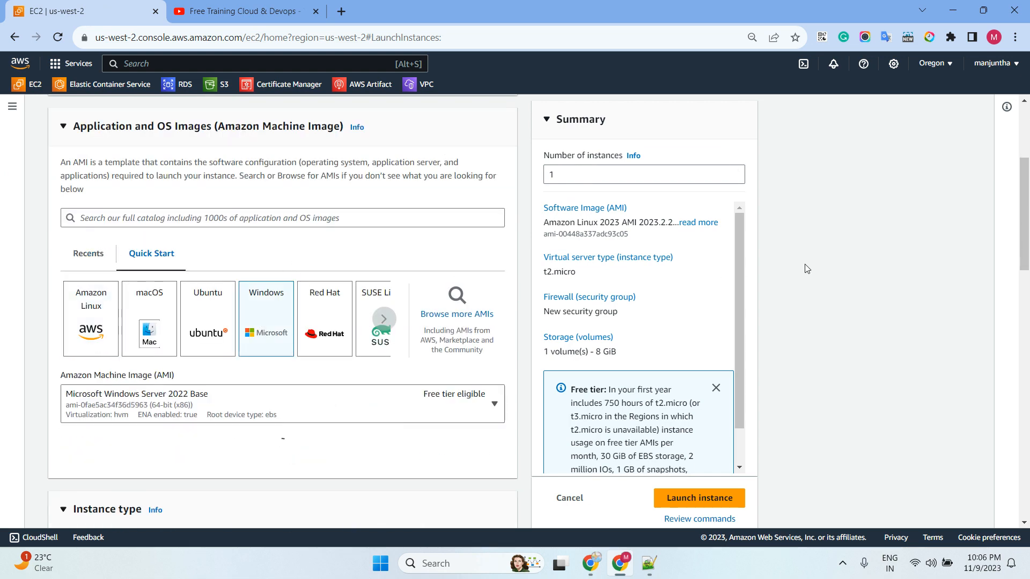
# - Set the Windows instance's type to t2.medium
pyautogui.scroll(-5, 277, 280)
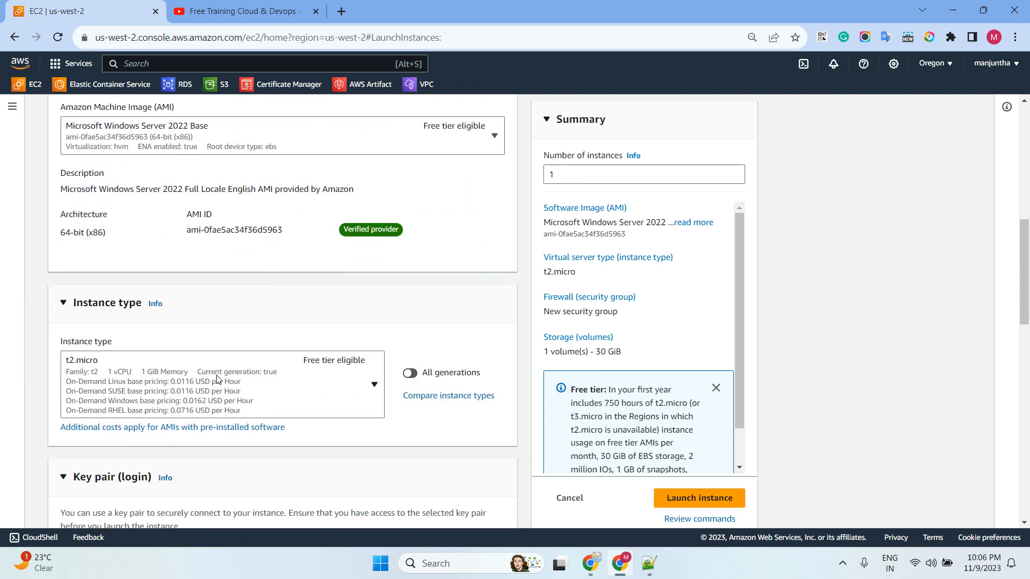
pyautogui.click(217, 380)
pyautogui.scroll(-1, 182, 273)
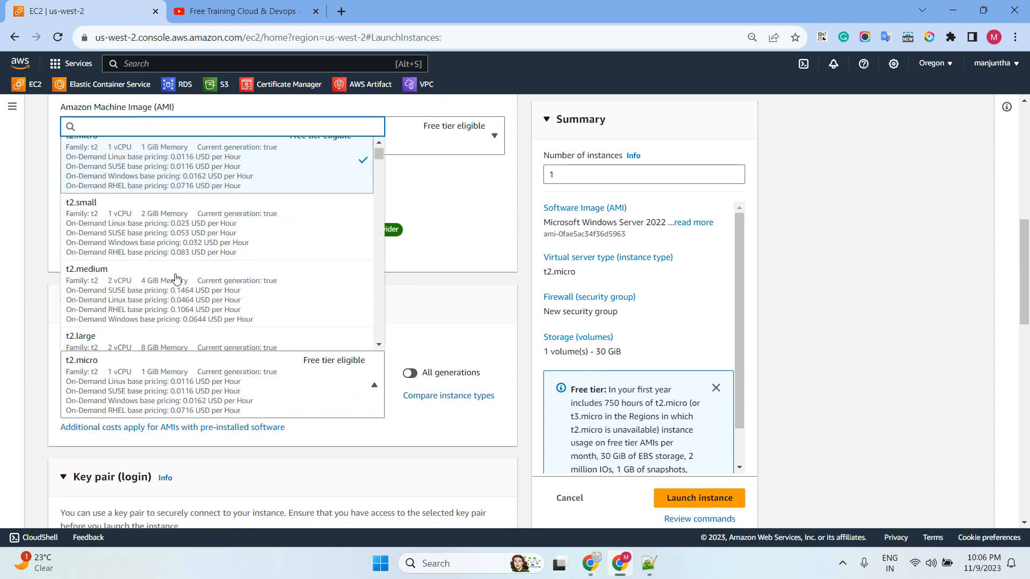
pyautogui.click(145, 295)
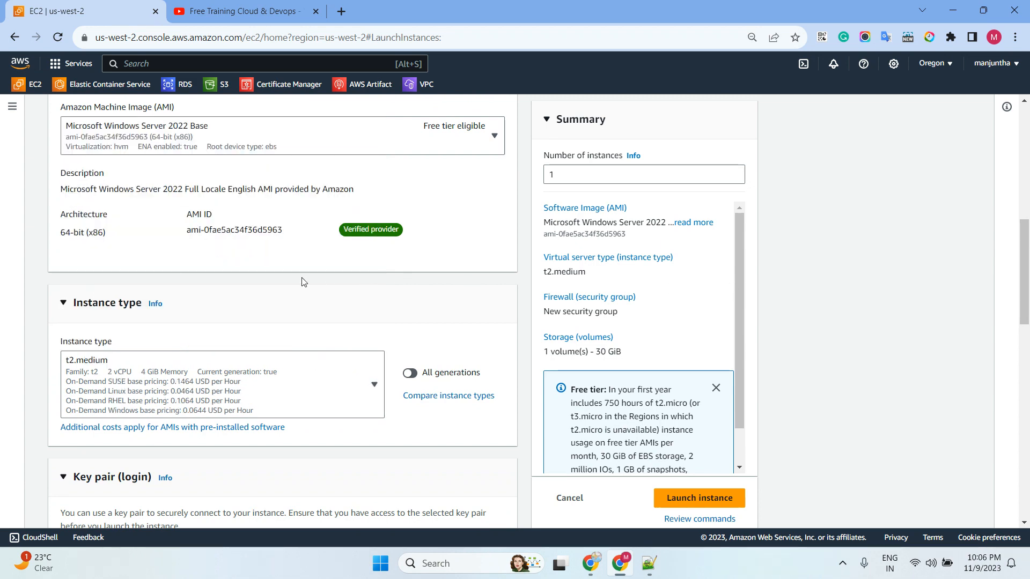
# - Set the Windows instance to proceed without a key pair and to use an existing security group
pyautogui.scroll(-5, 275, 241)
pyautogui.click(225, 306)
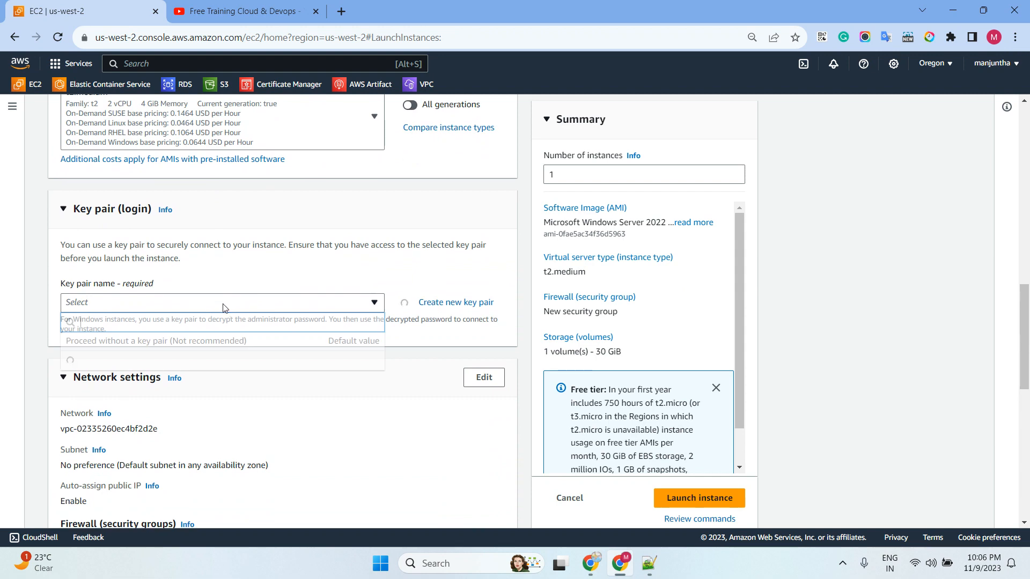
pyautogui.click(174, 341)
pyautogui.scroll(-2, 384, 314)
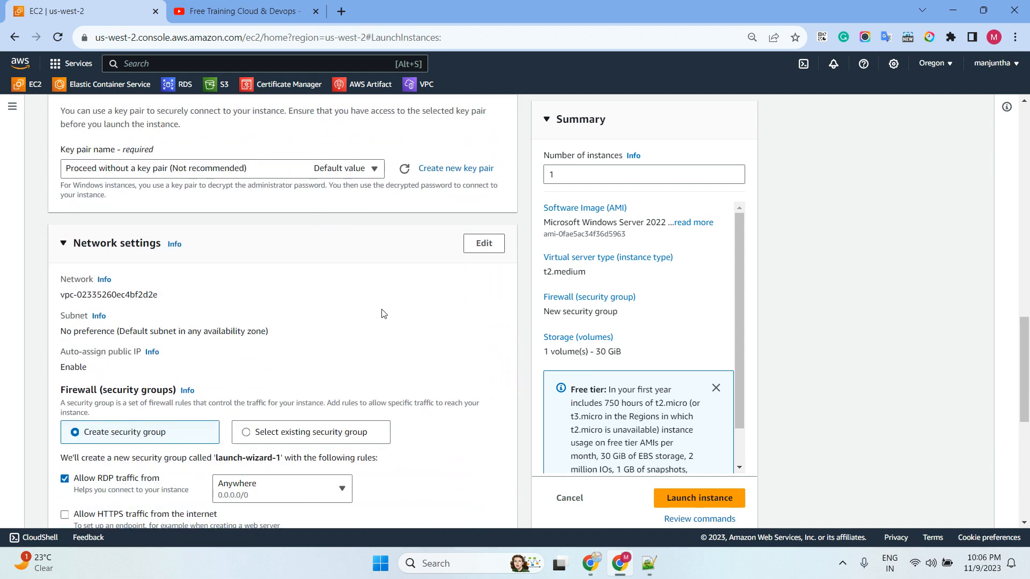
pyautogui.click(329, 435)
# - Set the IAM instance profile of the Windows instance to SSMROLE in its advanced details
pyautogui.scroll(-5, 329, 375)
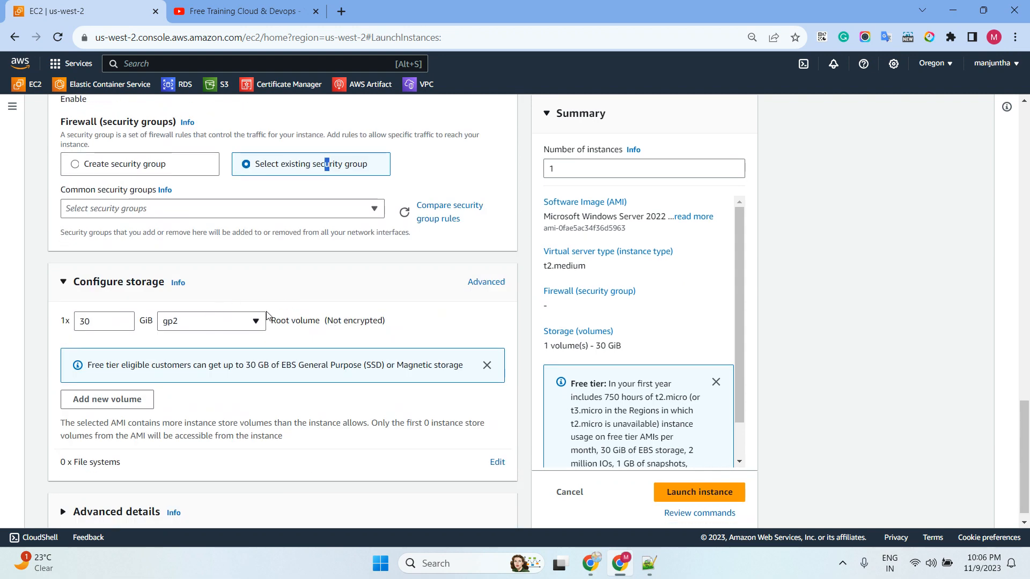
pyautogui.click(144, 496)
pyautogui.scroll(-5, 234, 384)
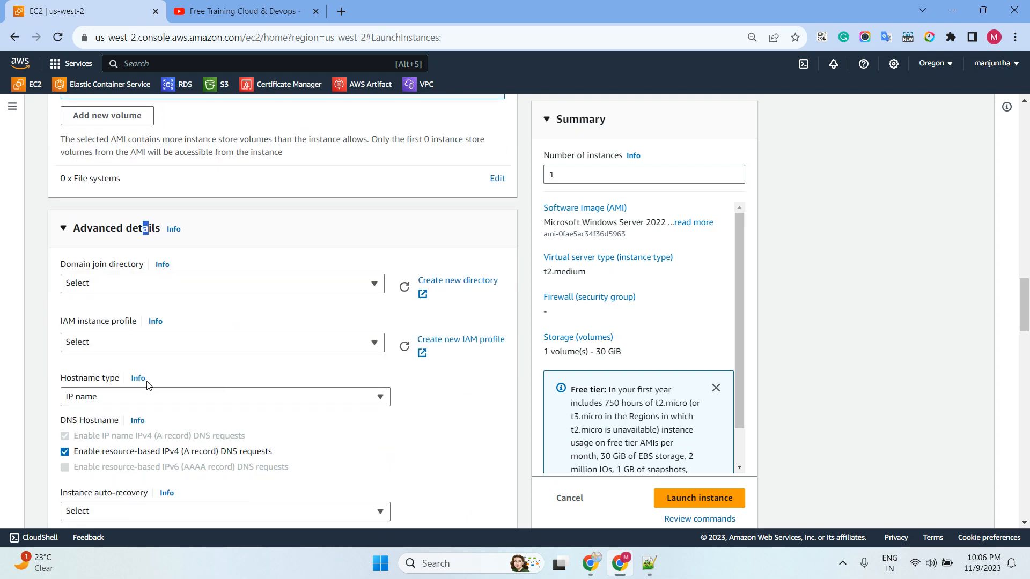
pyautogui.click(118, 343)
pyautogui.scroll(-1, 135, 472)
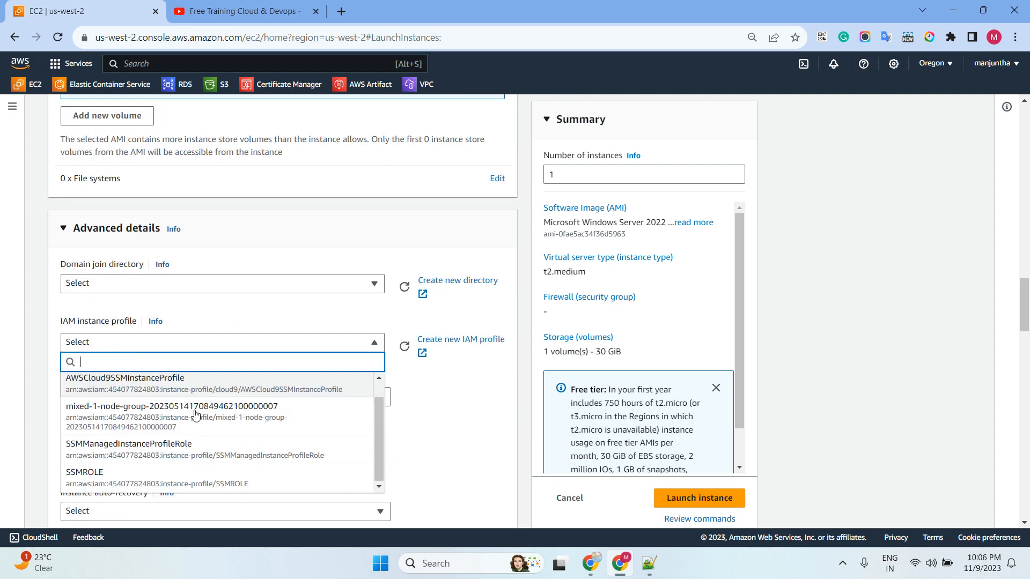
pyautogui.click(135, 478)
# - Launch the Windows instance and open the list of all instances
pyautogui.click(697, 499)
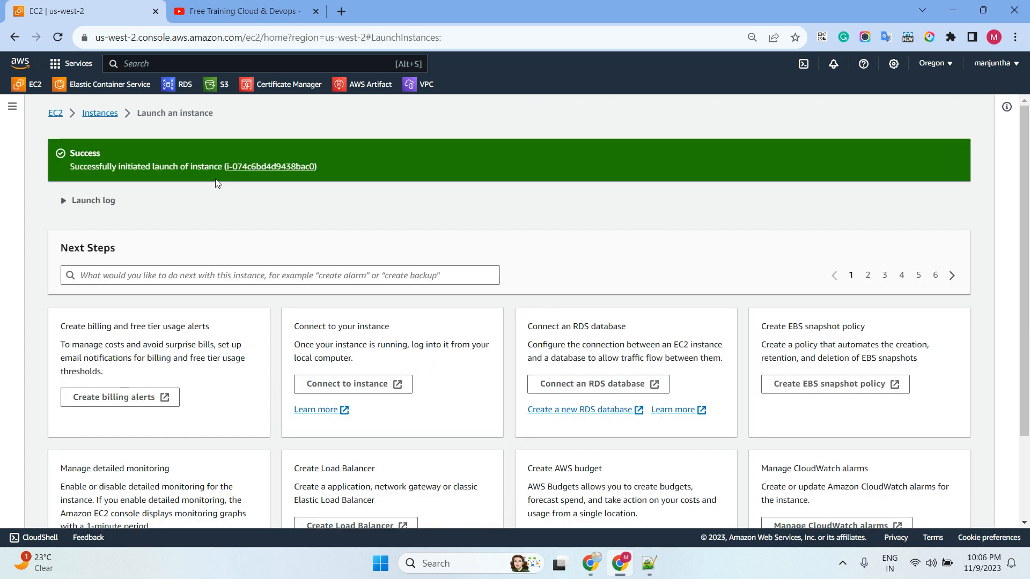
pyautogui.scroll(-2, 285, 231)
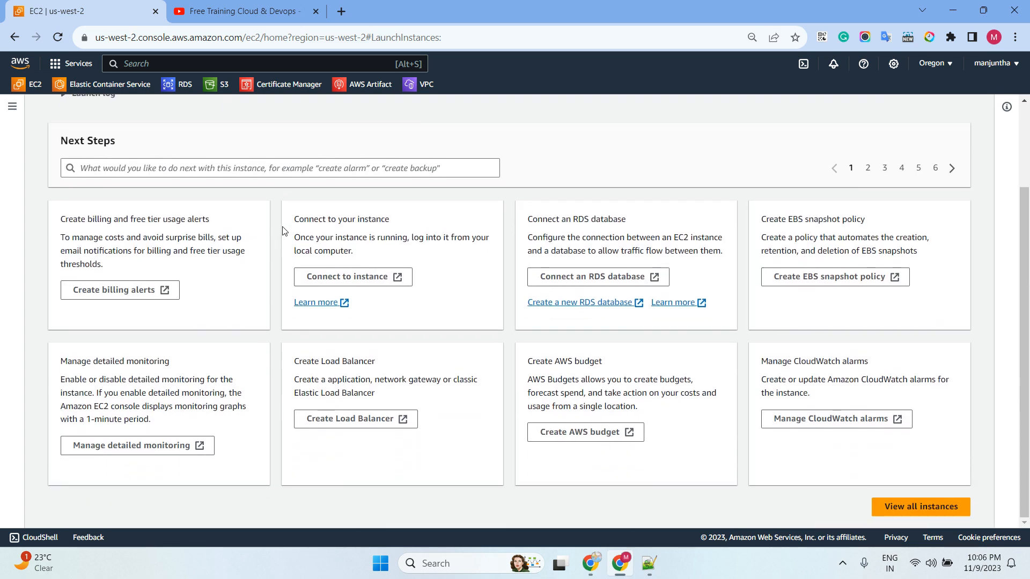
pyautogui.click(885, 508)
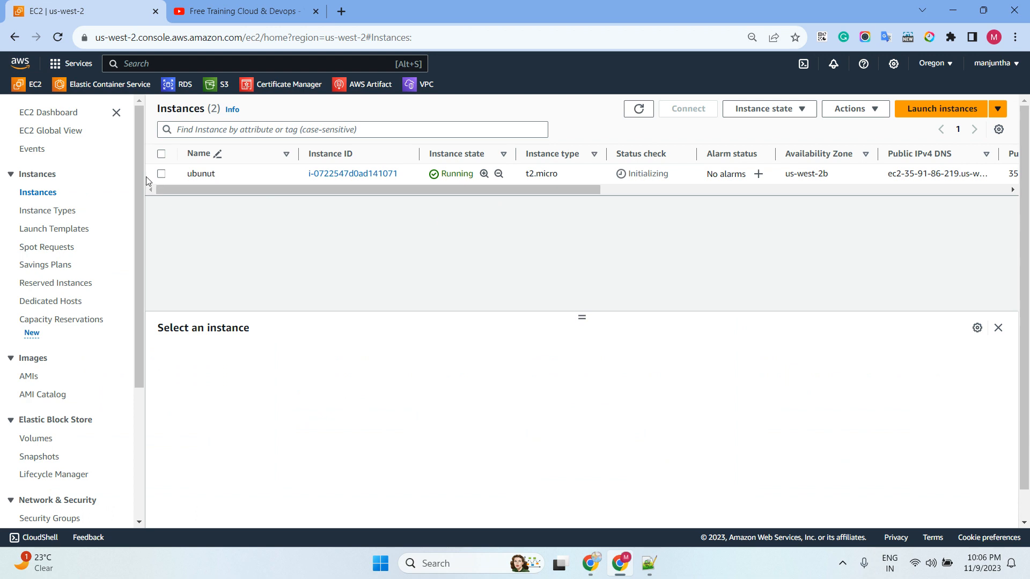
# - Attach the SSMROLE IAM role to the ubunut instance
pyautogui.click(161, 174)
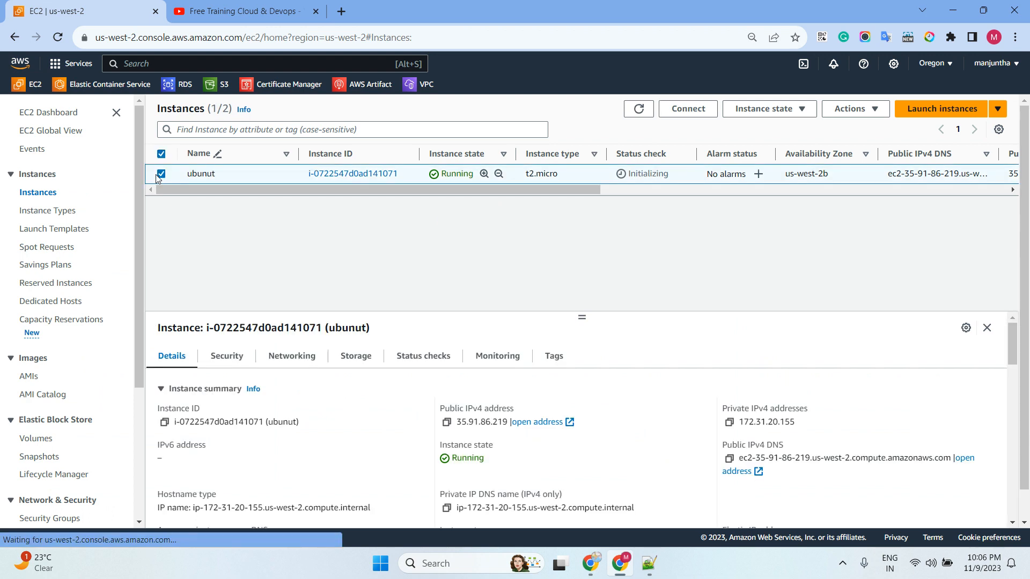
pyautogui.click(798, 108)
pyautogui.click(859, 110)
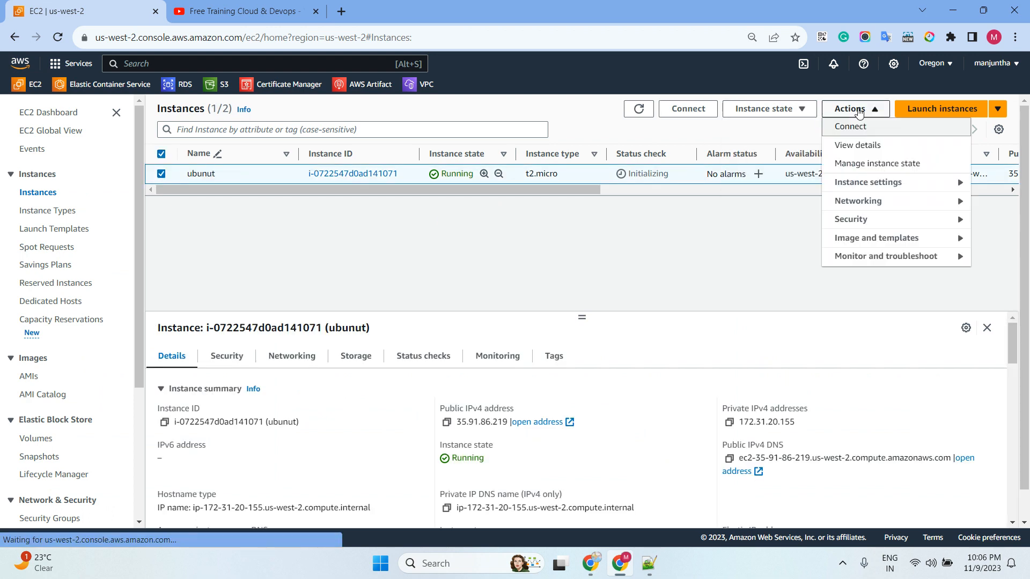
pyautogui.moveTo(860, 202)
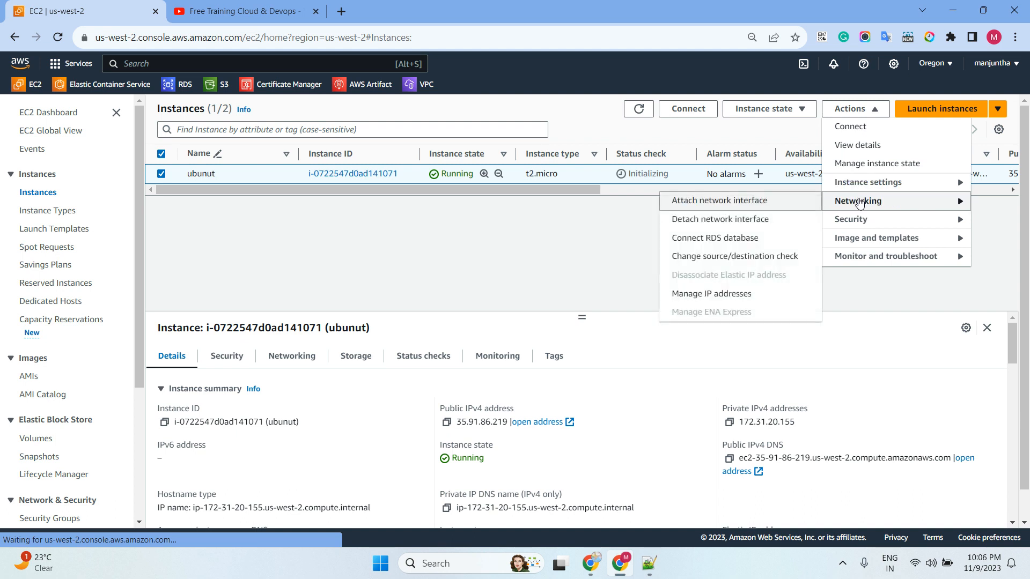
pyautogui.moveTo(844, 219)
pyautogui.click(721, 255)
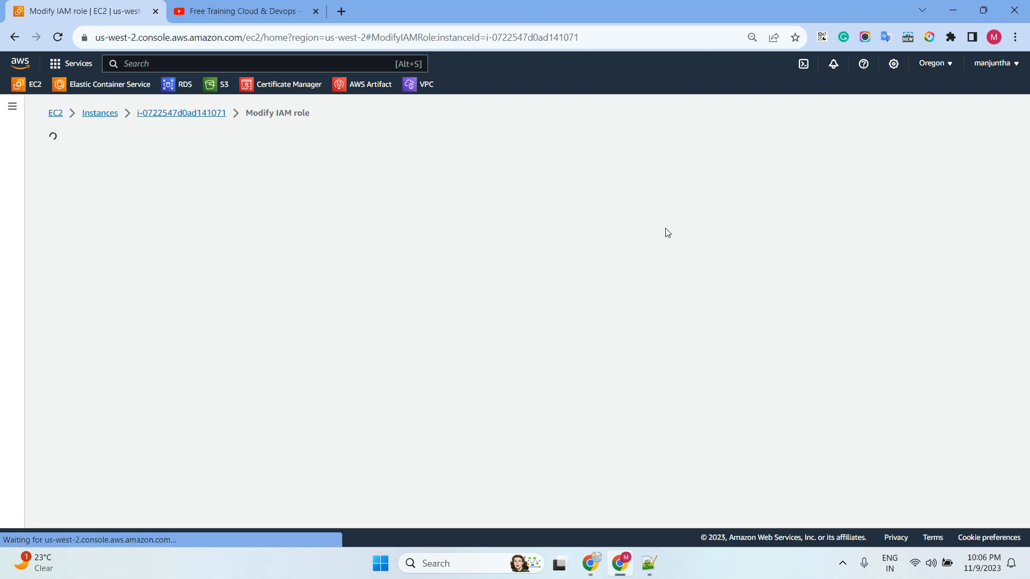
pyautogui.click(257, 275)
pyautogui.click(151, 430)
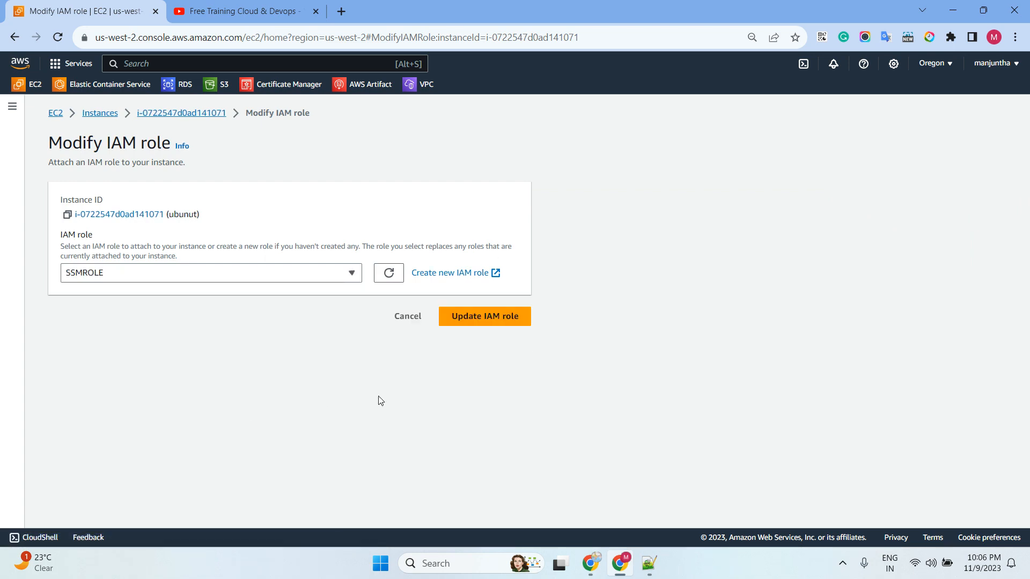
pyautogui.click(494, 320)
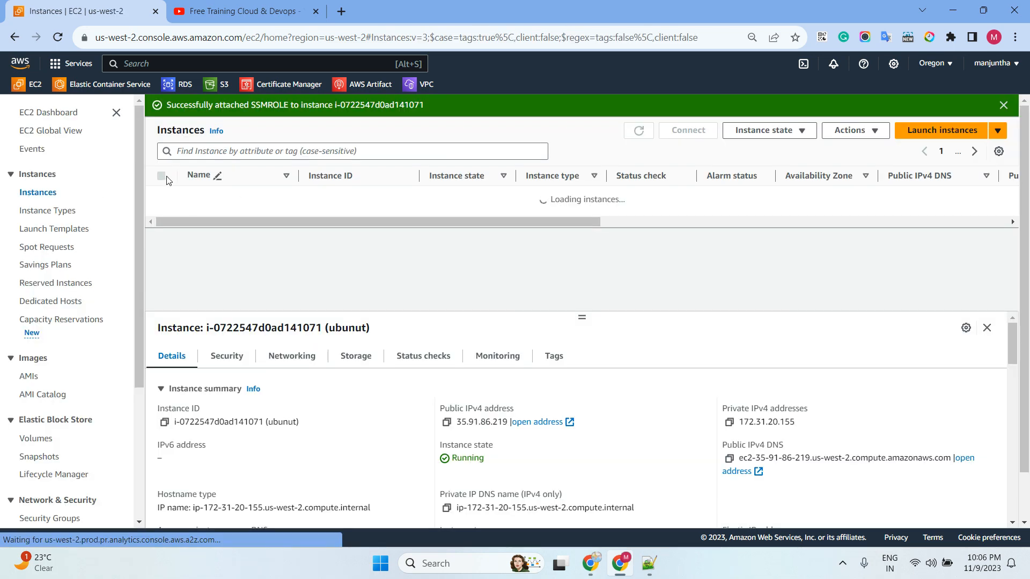
# - Reload the instances list and name the unnamed t2.medium instance "windows"
pyautogui.click(56, 194)
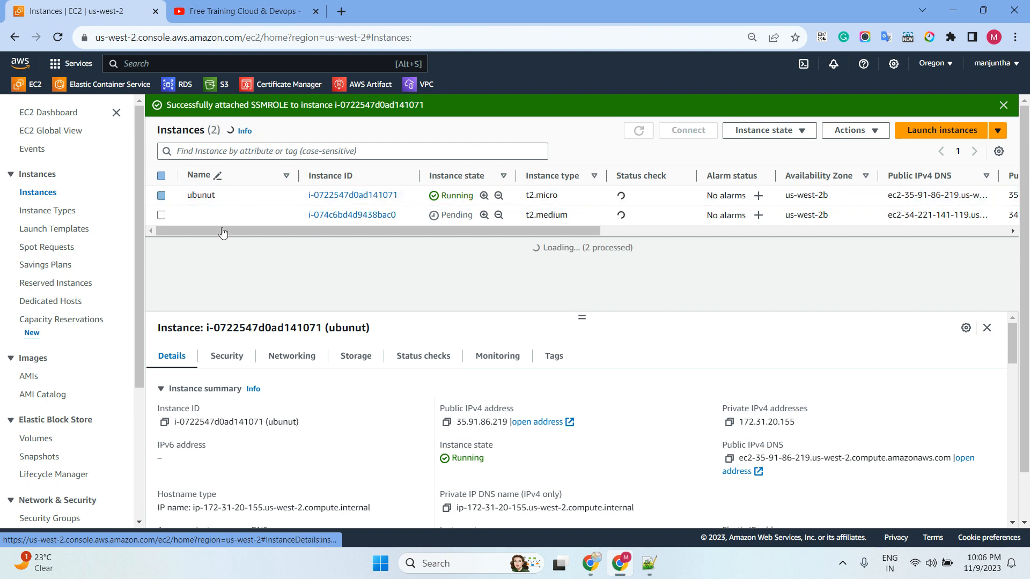
pyautogui.click(288, 216)
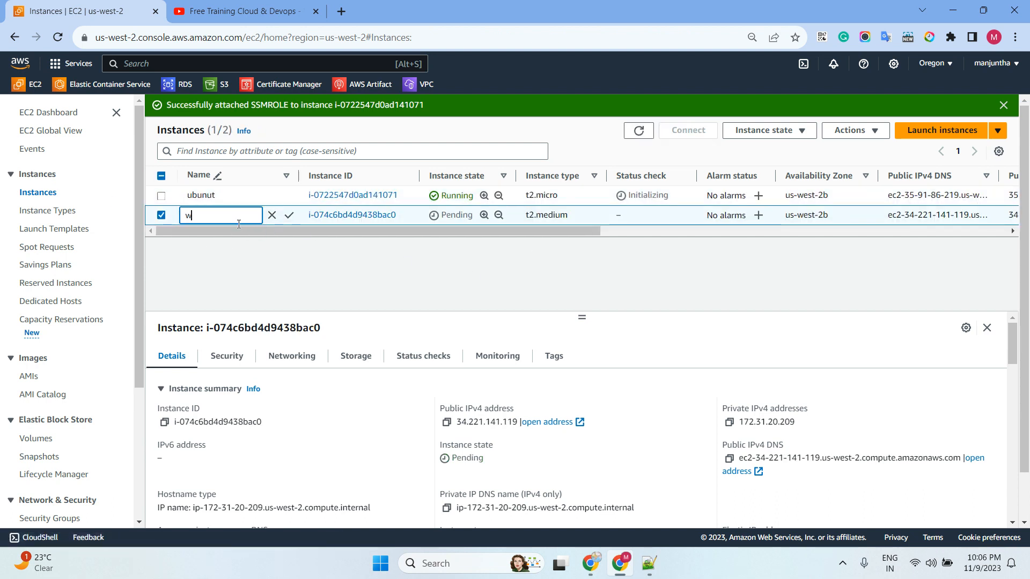
pyautogui.write('windows')
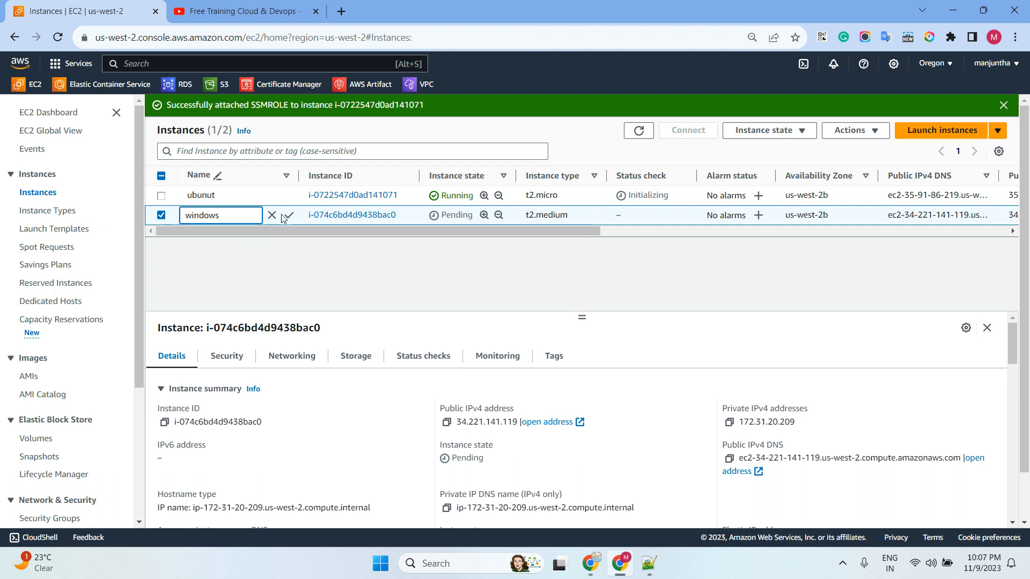
pyautogui.press('Return')
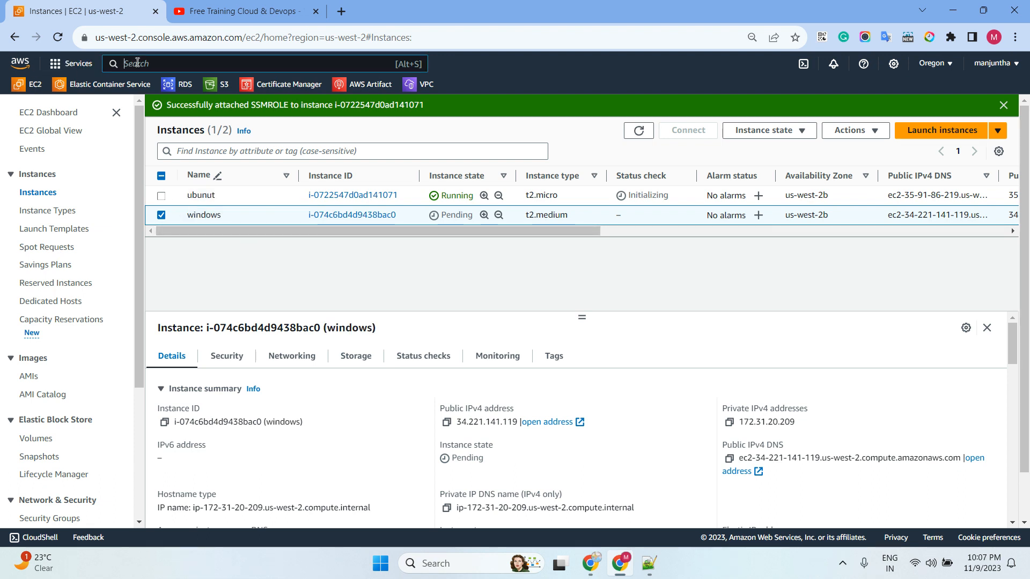
# - Search the services for Systems Manager, open it in a new browser tab and go to Fleet Manager
pyautogui.write('system')
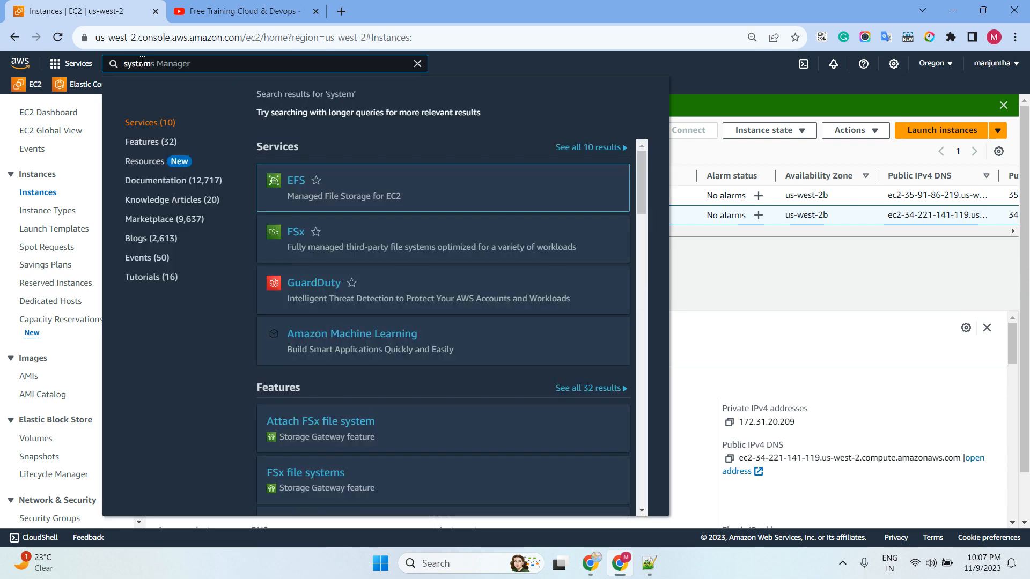
pyautogui.write('s manag')
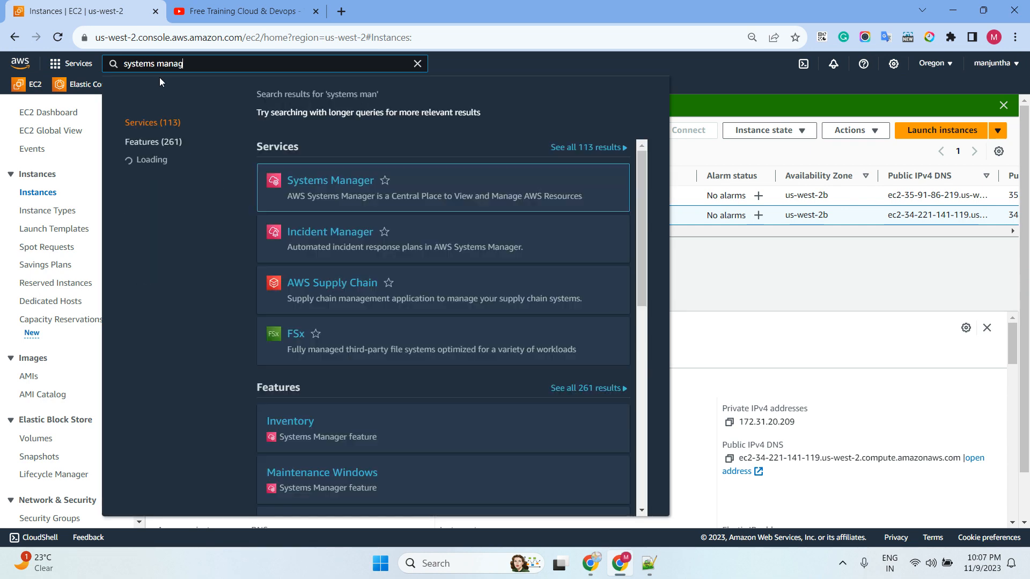
pyautogui.rightClick(327, 181)
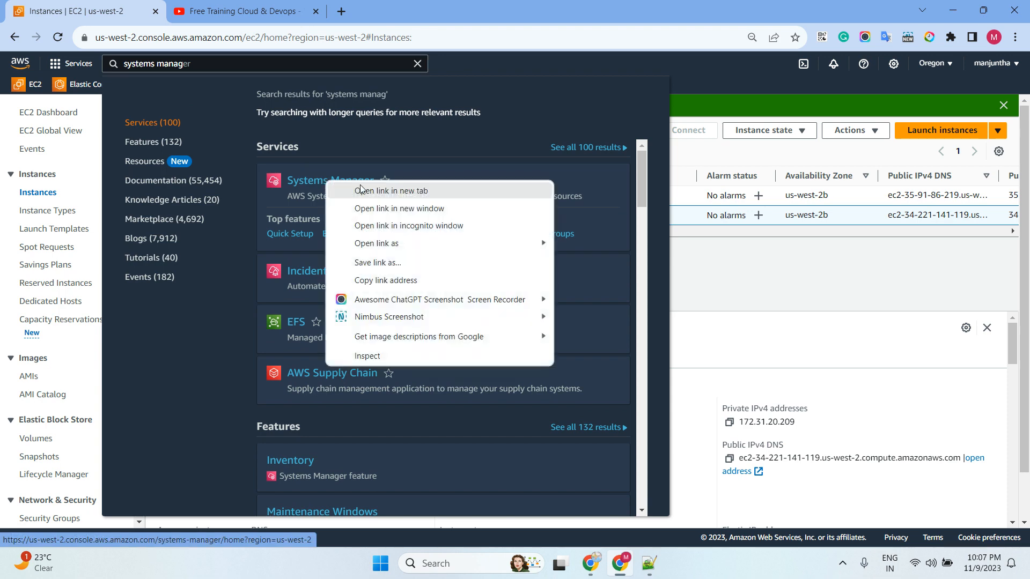
pyautogui.click(360, 190)
pyautogui.click(280, 15)
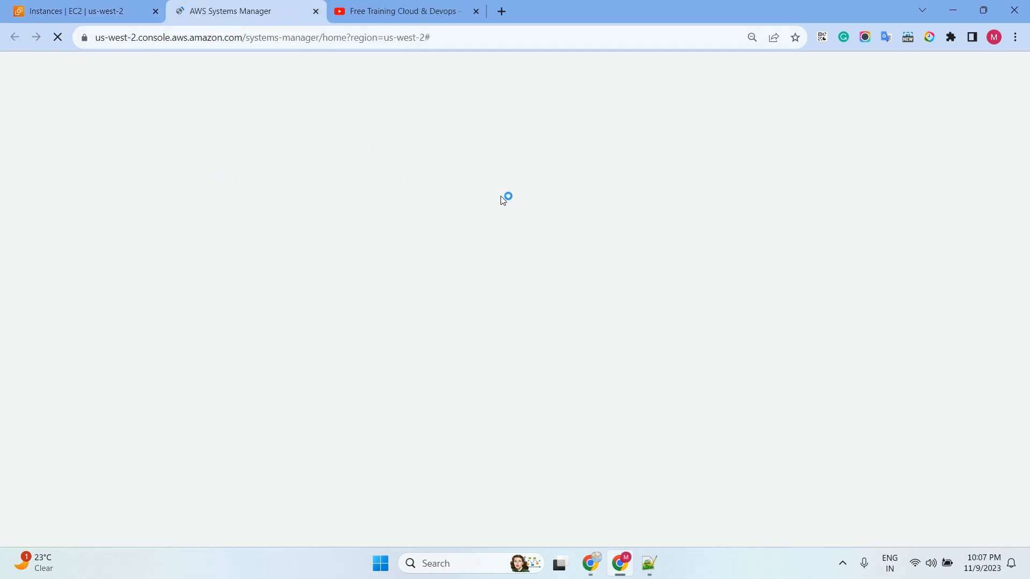
pyautogui.scroll(-3, 77, 273)
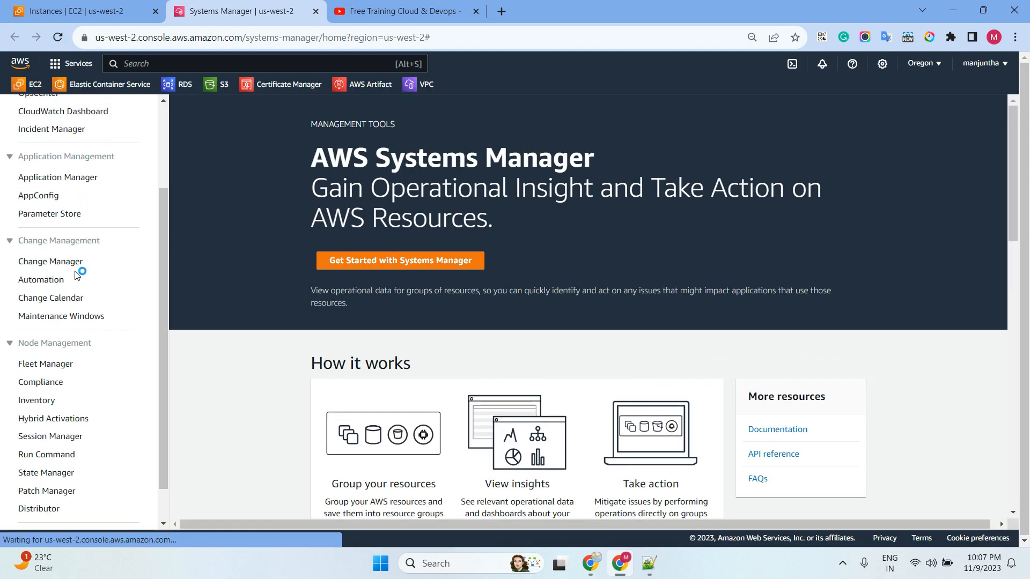
pyautogui.click(49, 325)
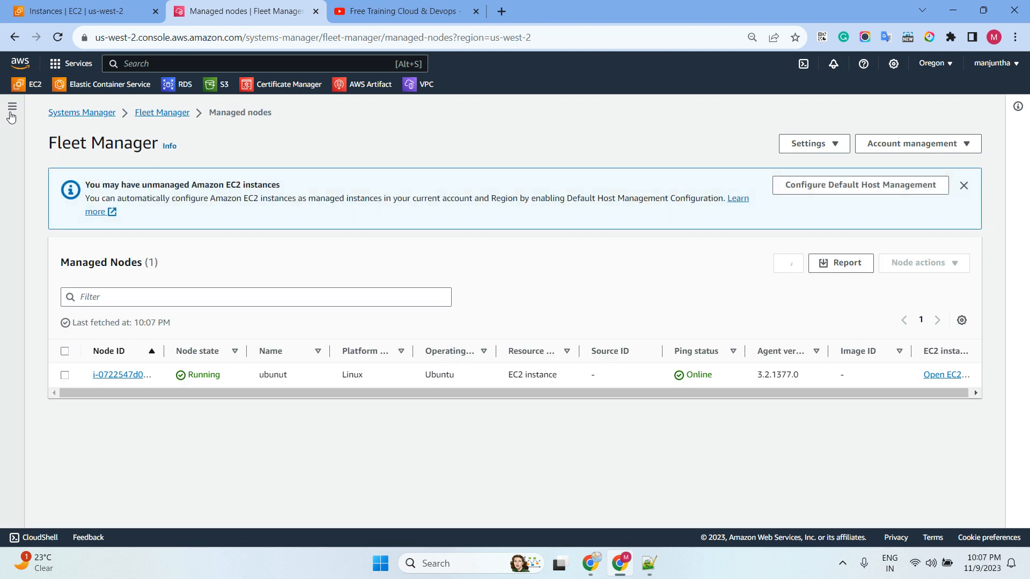
# - Open Systems Manager's Run Command page in a new browser tab
pyautogui.click(11, 113)
pyautogui.scroll(-4, 73, 289)
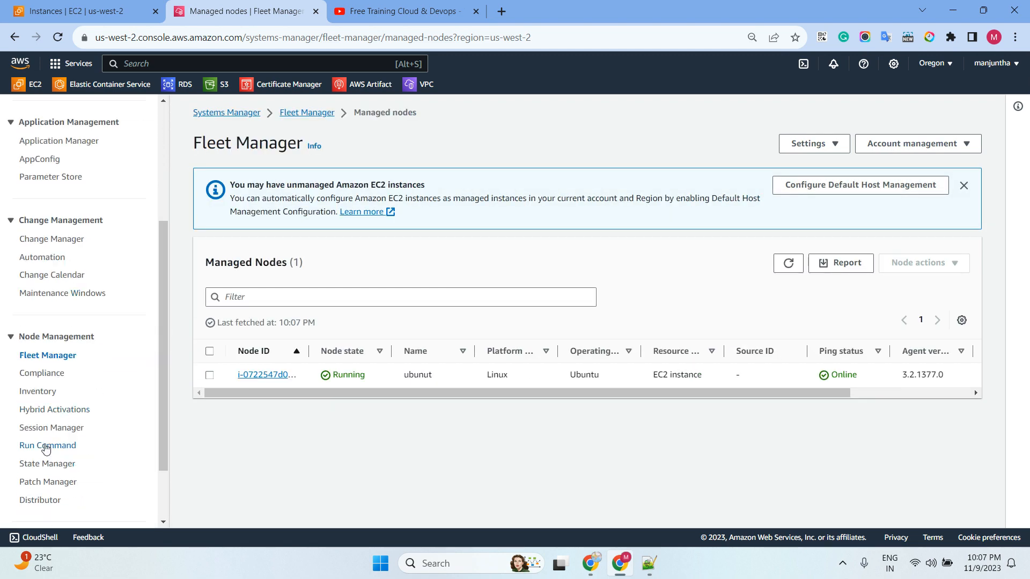
pyautogui.rightClick(47, 450)
pyautogui.click(81, 266)
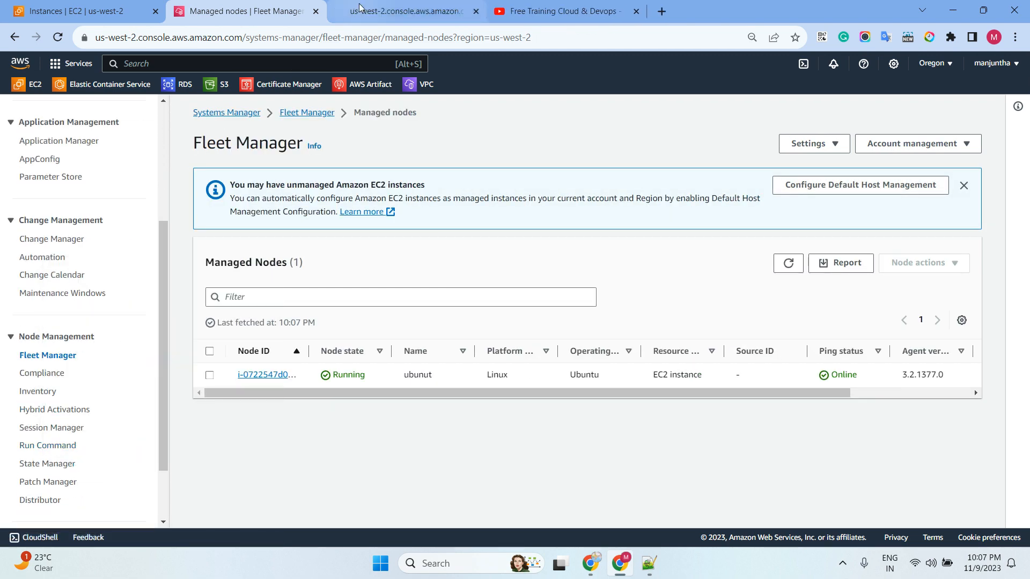
pyautogui.click(359, 8)
# - Return to Fleet Manager, refresh the managed nodes and open the ubunut node's details
pyautogui.click(225, 13)
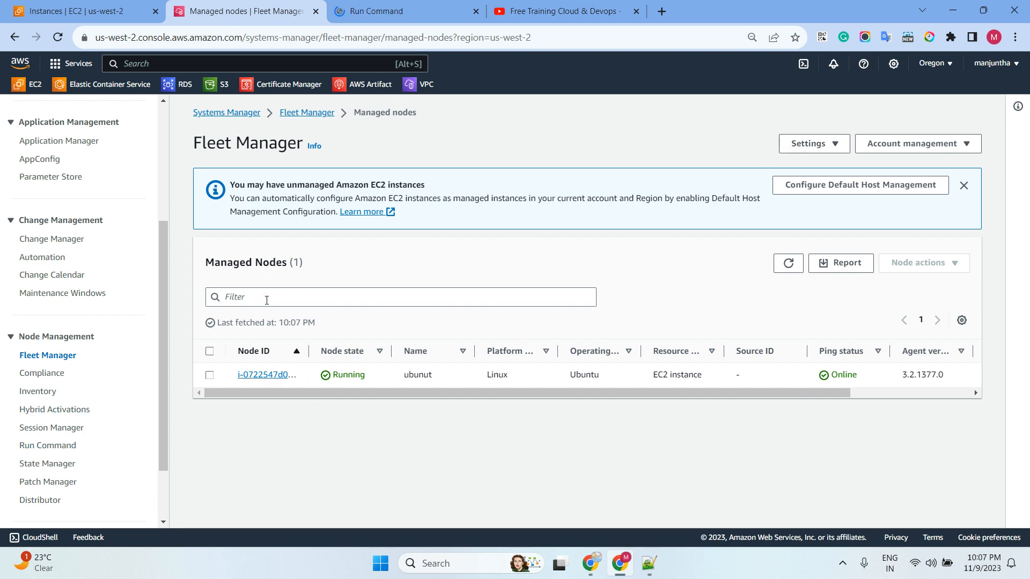
pyautogui.click(789, 264)
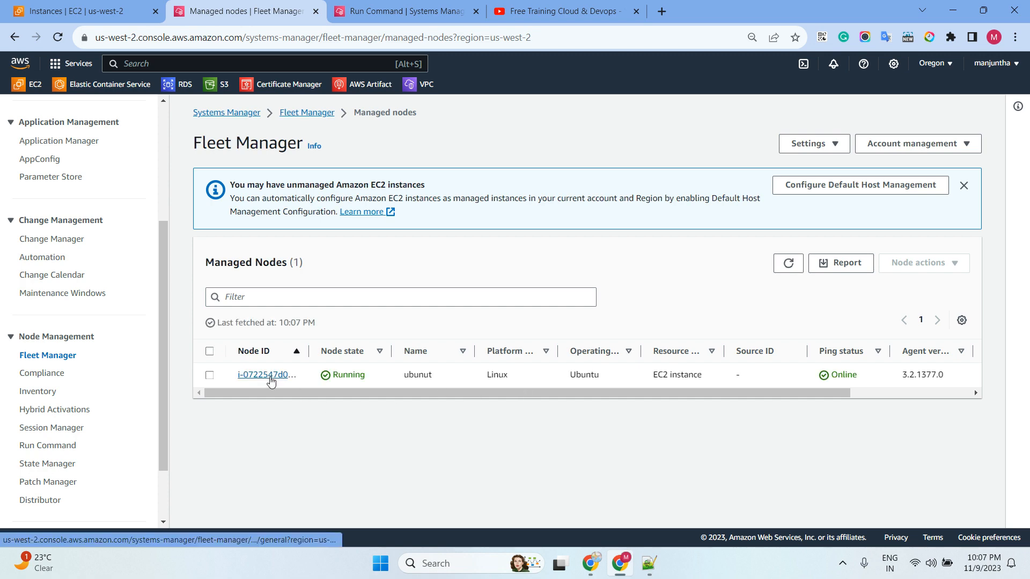
pyautogui.click(258, 381)
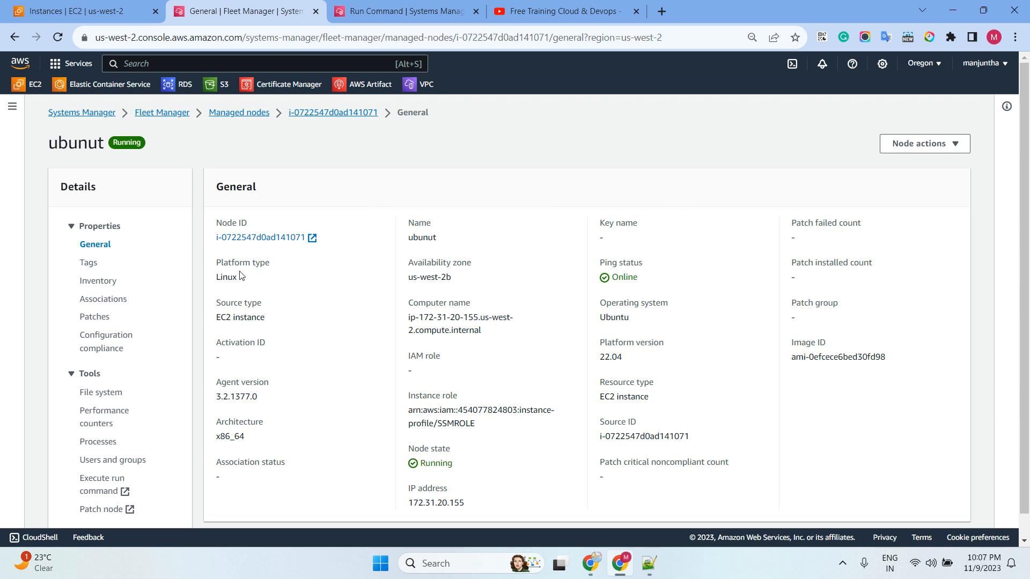
# - Examine the ubunut node's file system, performance counters, processes, and users and groups
pyautogui.scroll(-1, 240, 275)
pyautogui.click(102, 370)
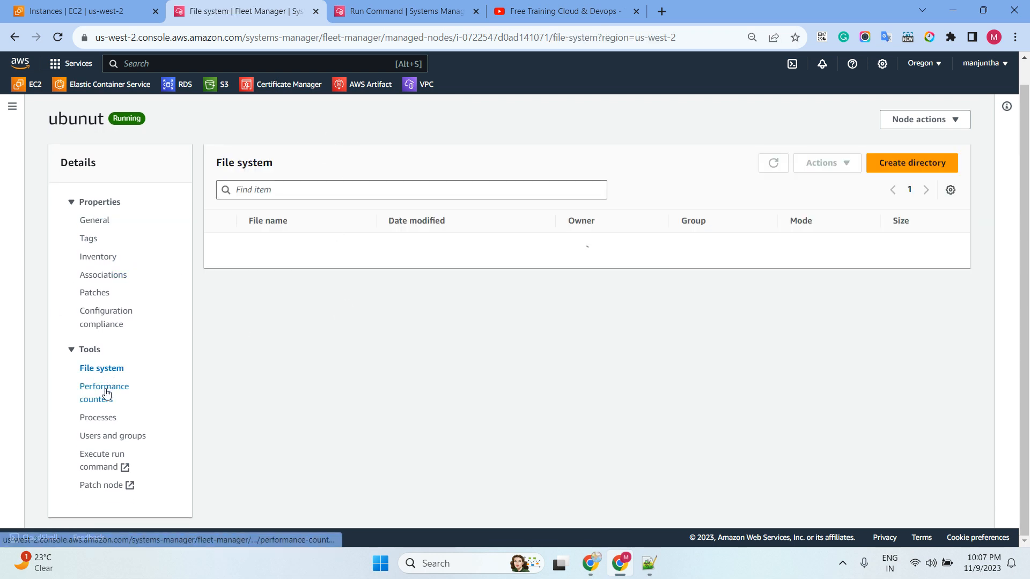
pyautogui.click(105, 395)
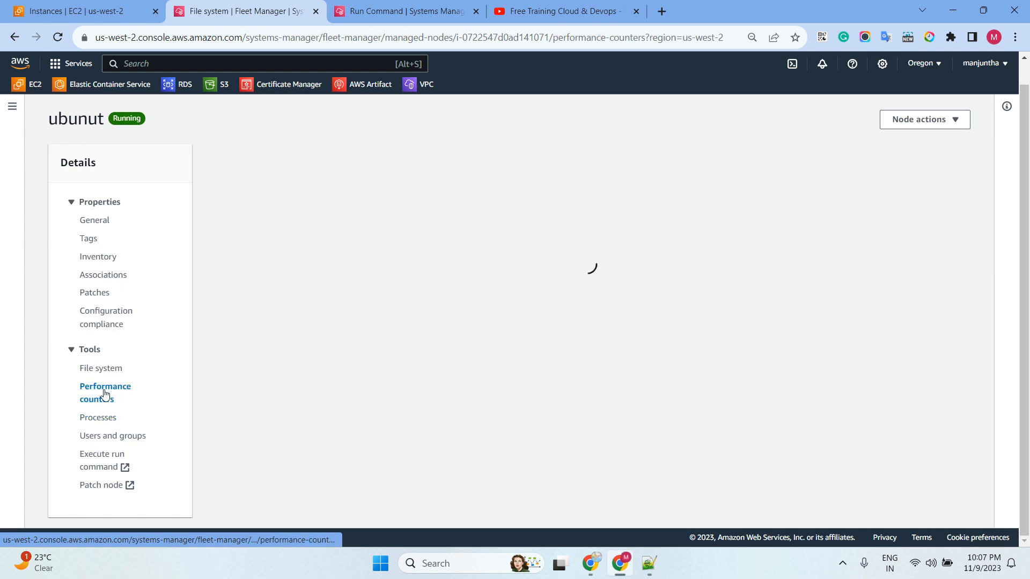
pyautogui.click(98, 447)
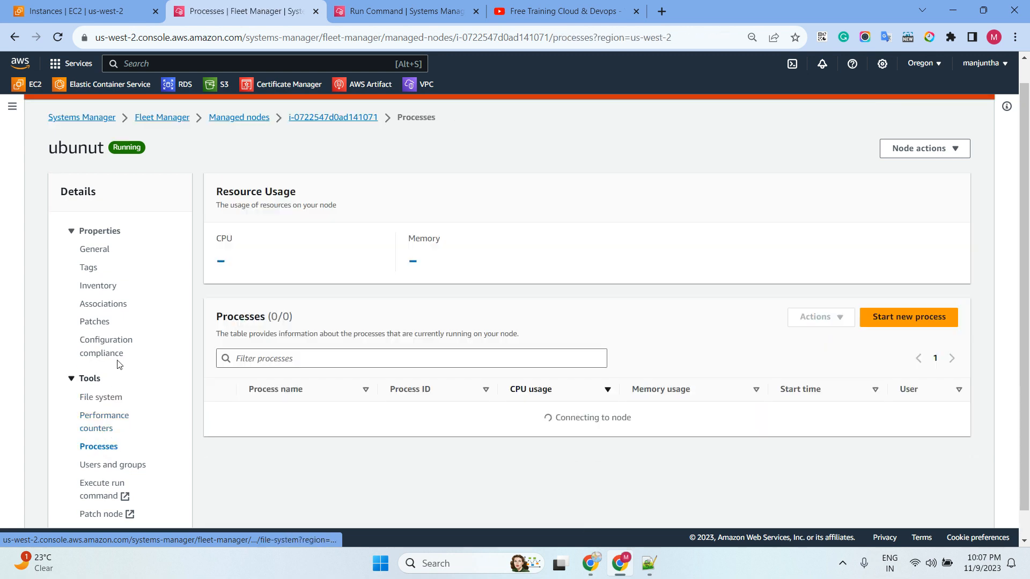
pyautogui.click(119, 479)
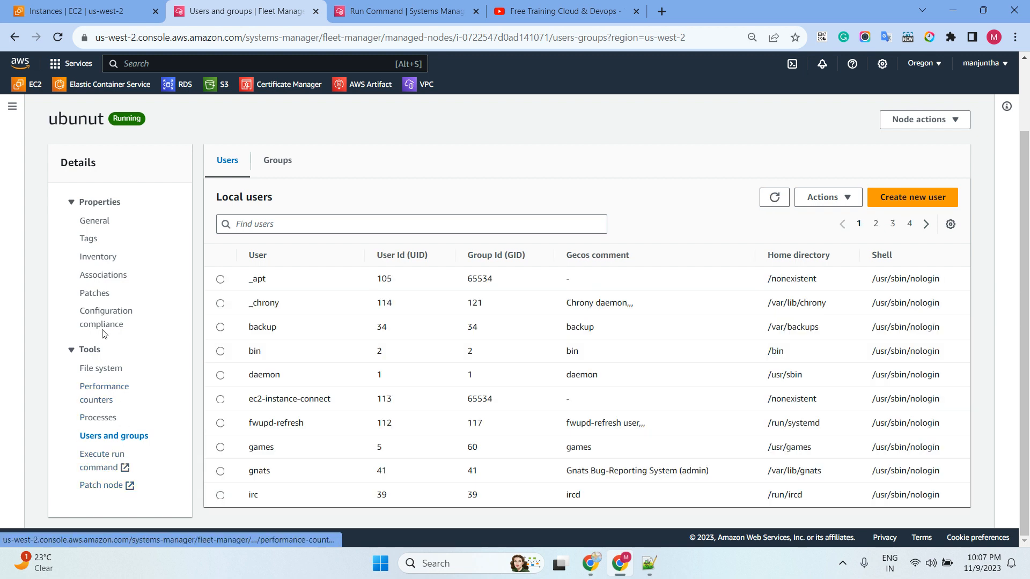
# - Review the ubunut node's patches, inventory, tags and general properties
pyautogui.click(95, 295)
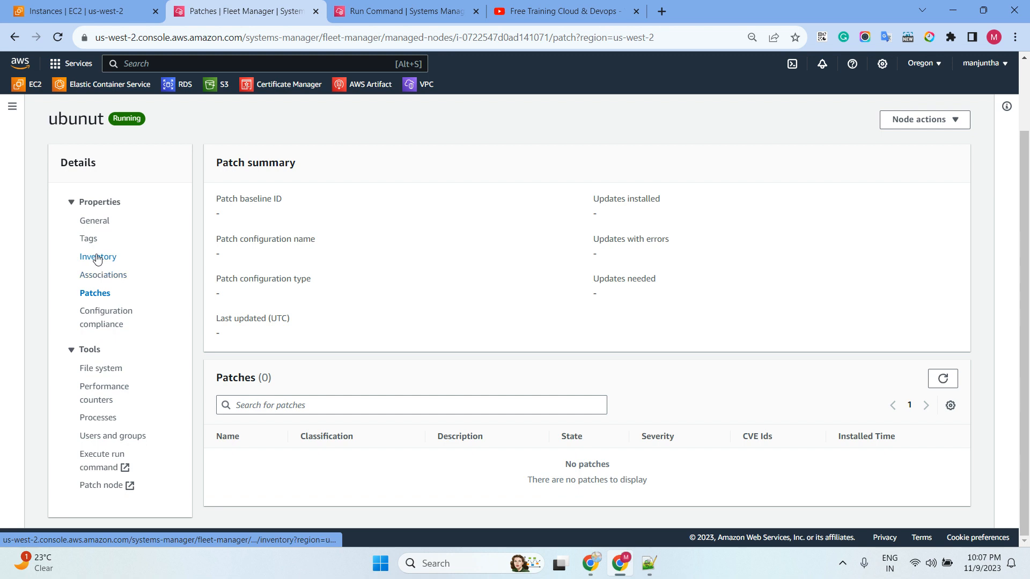
pyautogui.click(87, 257)
pyautogui.click(90, 239)
pyautogui.click(95, 222)
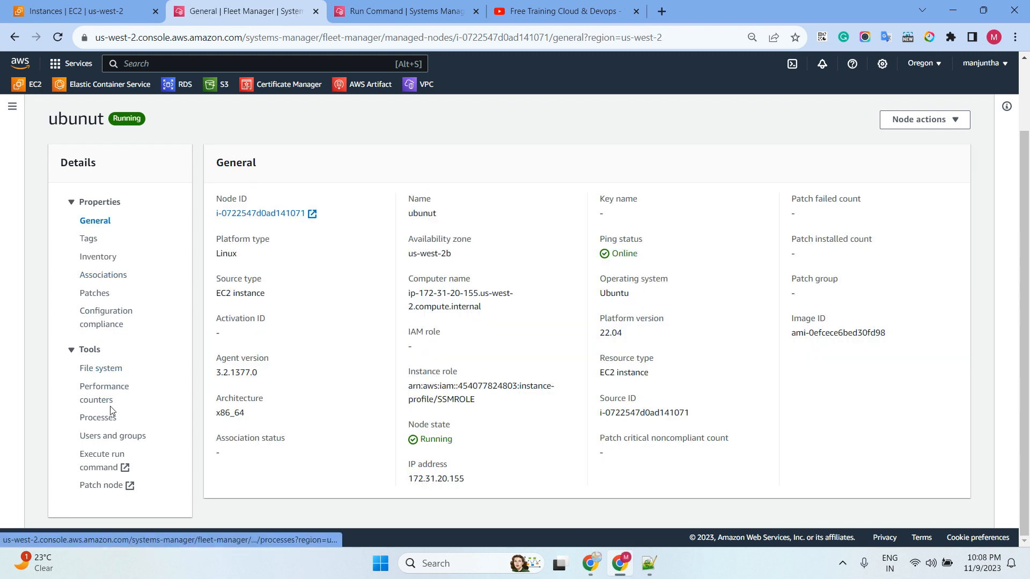
# - View the ubunut node's local groups and local users
pyautogui.click(98, 436)
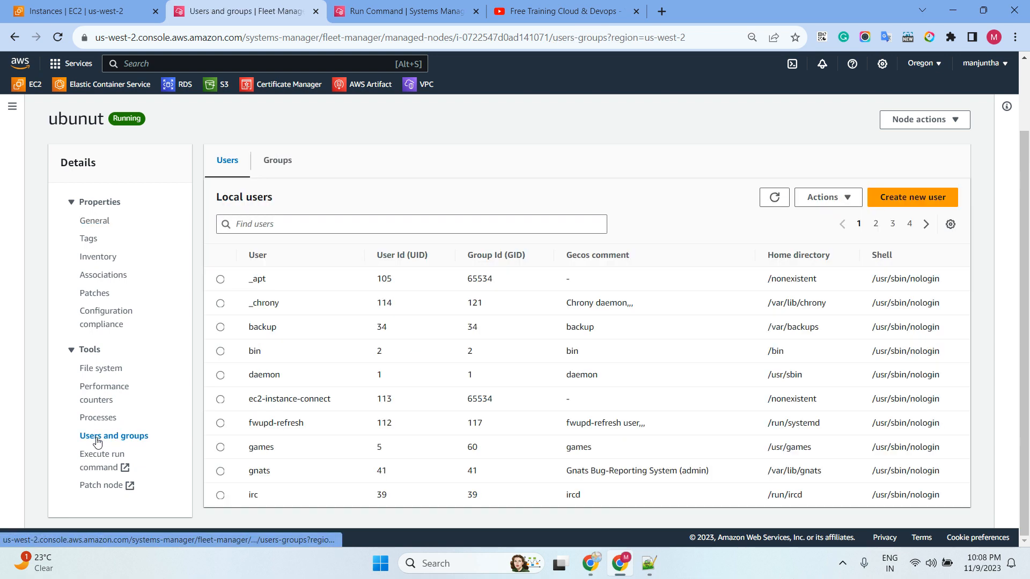
pyautogui.click(287, 167)
pyautogui.click(230, 164)
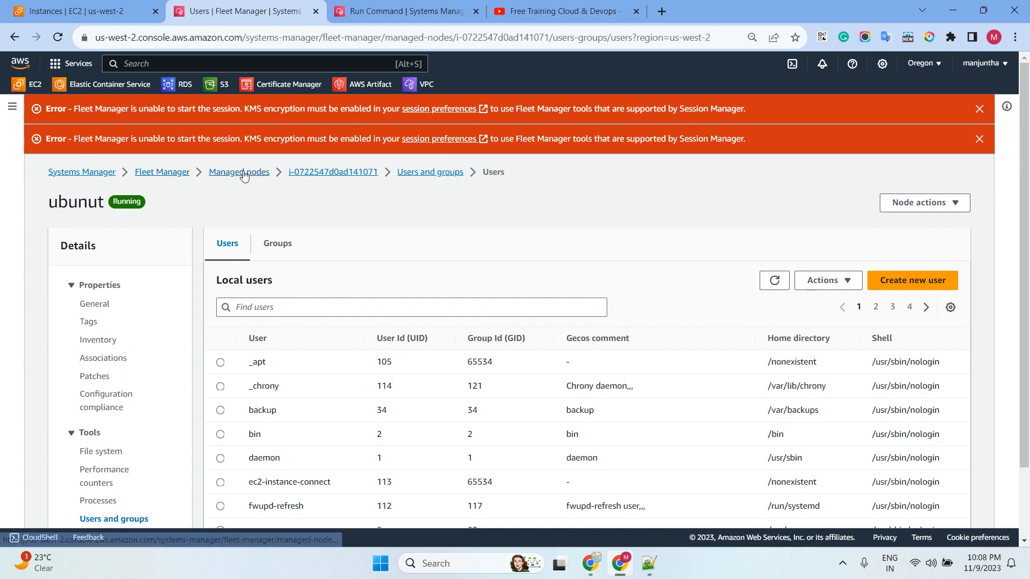
# - Return to the managed nodes list, dismiss the error banners, and refresh the list with a wider Node ID column
pyautogui.click(161, 172)
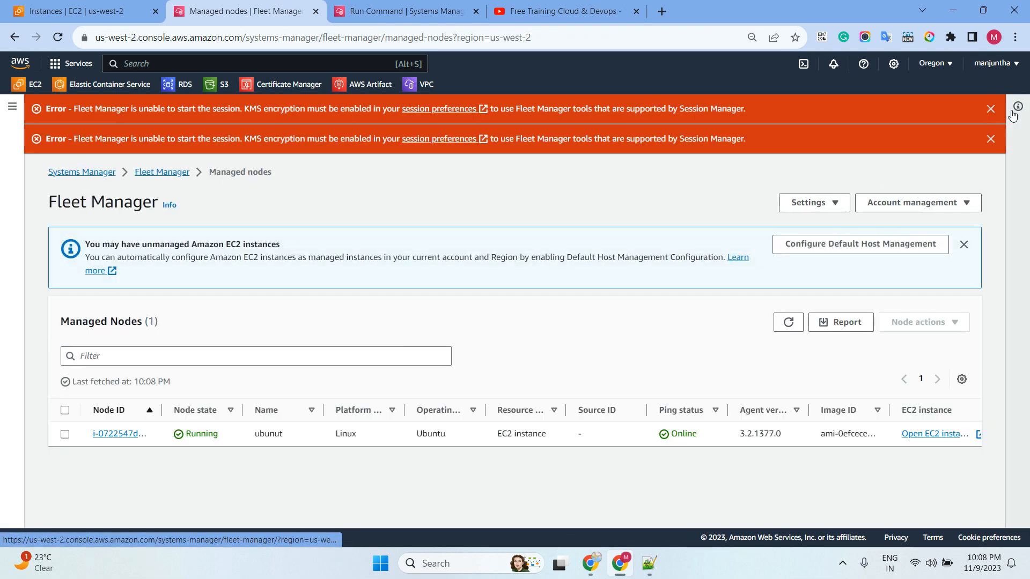
pyautogui.click(991, 109)
pyautogui.click(991, 109)
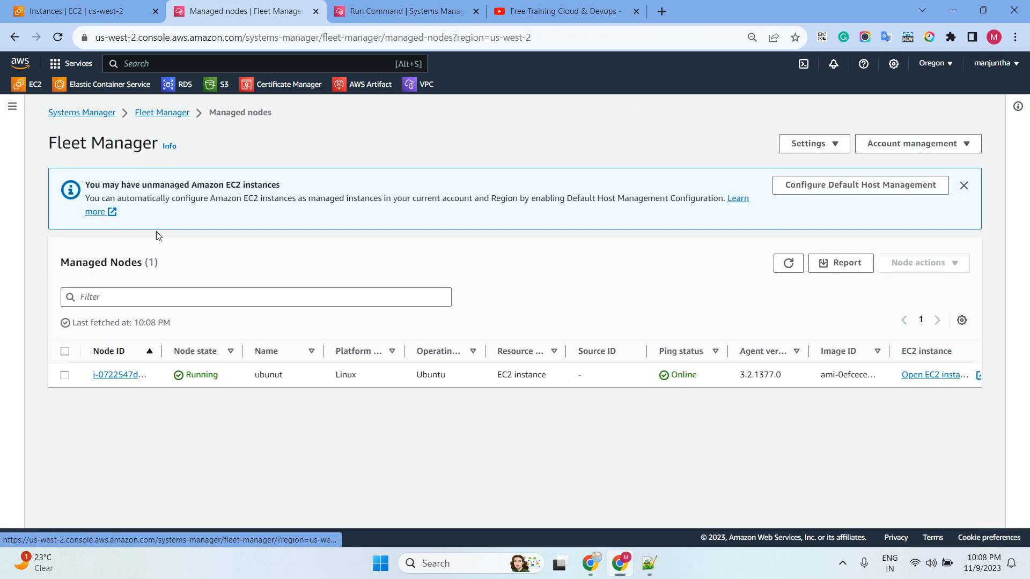
pyautogui.click(788, 263)
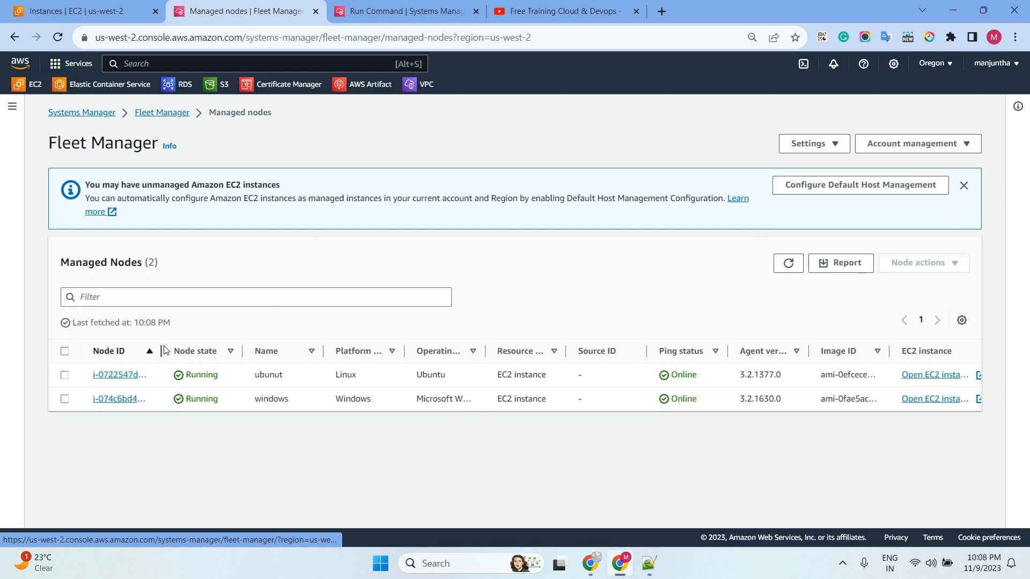
pyautogui.moveTo(162, 346); pyautogui.dragTo(228, 344)
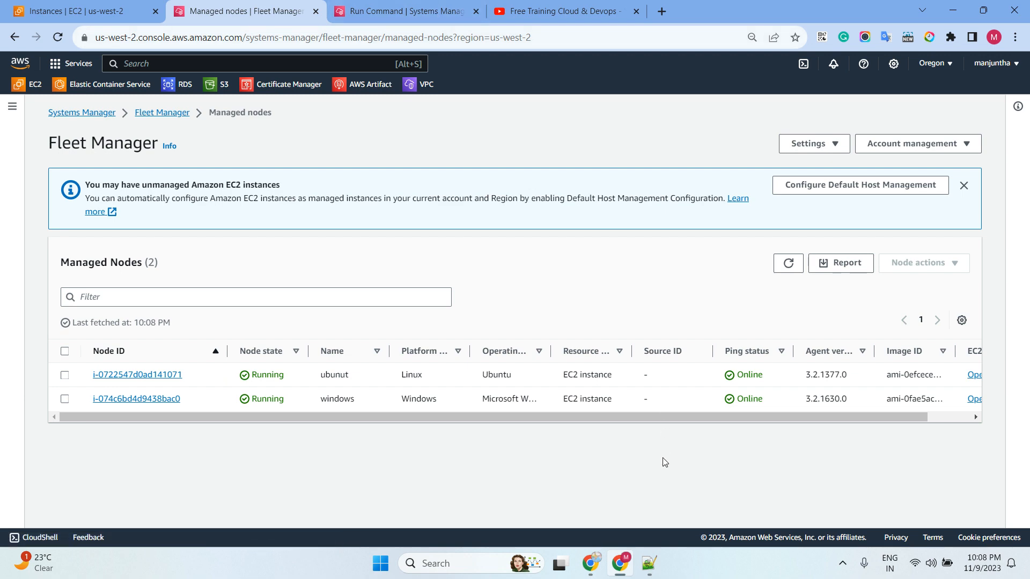
# - Copy the AWSFleetManager-GetUsers document name from the notes in Notepad++ and start a new Run Command in Systems Manager
pyautogui.click(649, 563)
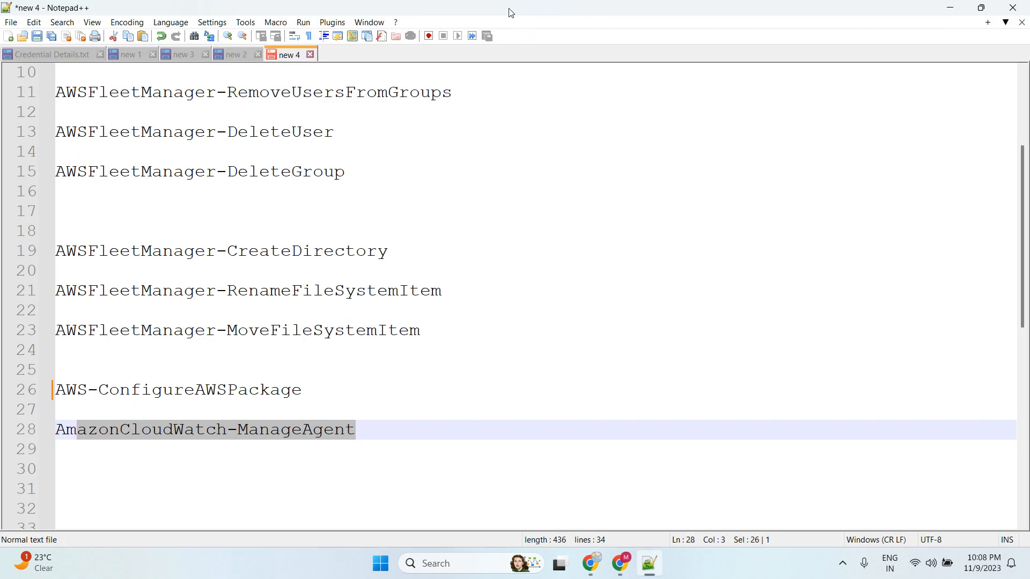
pyautogui.click(650, 562)
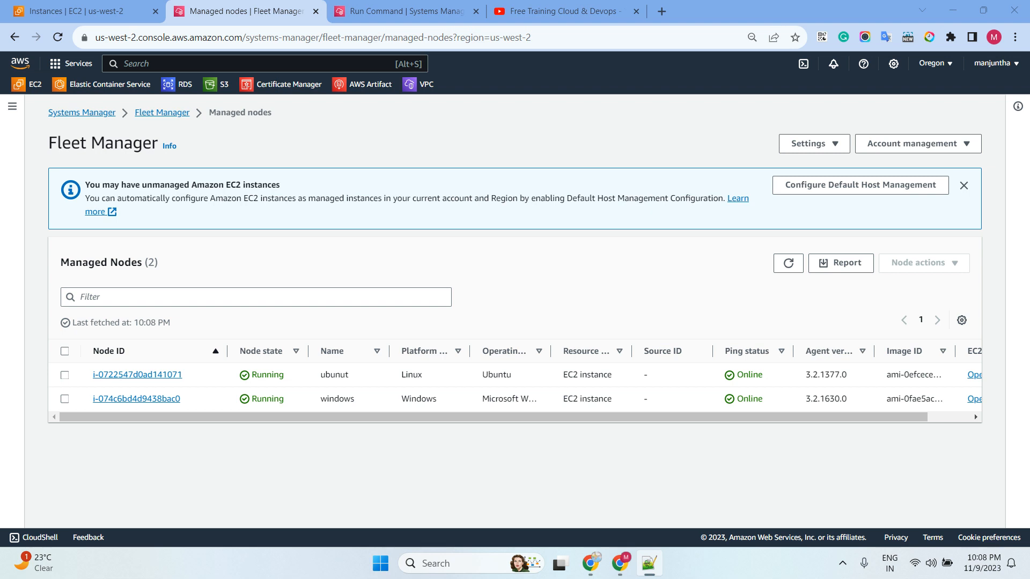
pyautogui.click(458, 10)
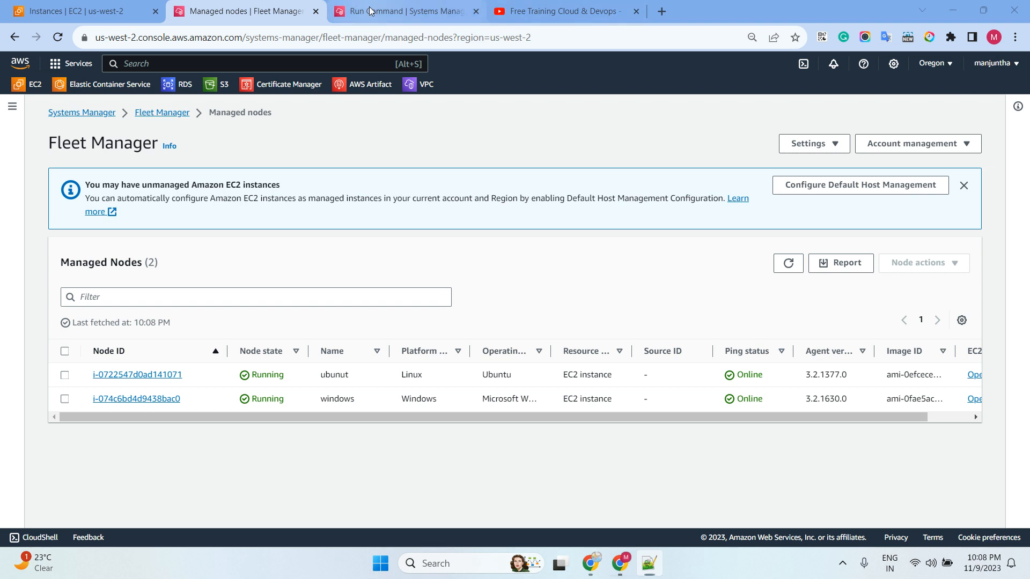
pyautogui.click(952, 190)
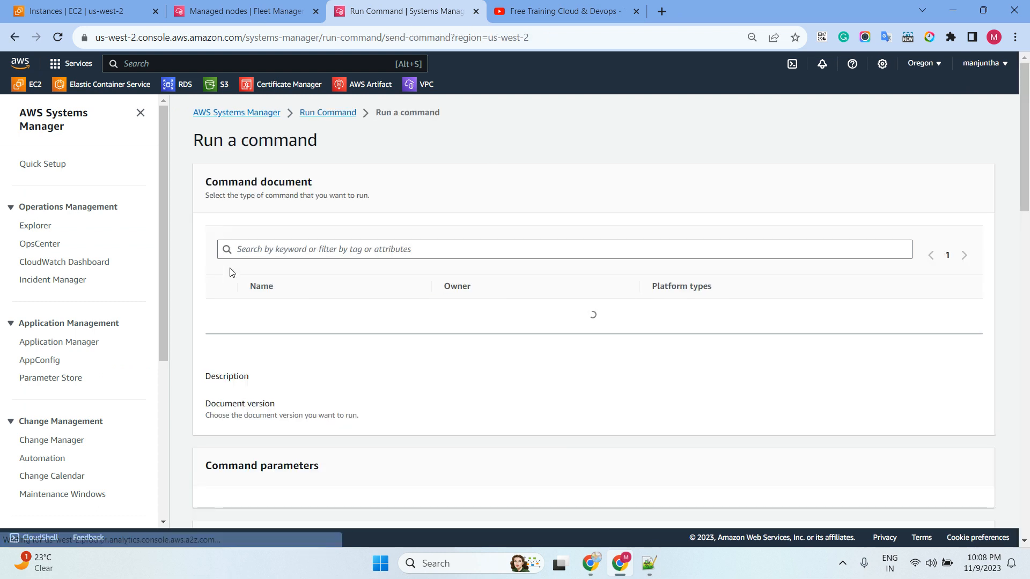
# - Search the command documents for powershell and review the parameters of AWS-InstallPowerShellModule
pyautogui.click(329, 251)
pyautogui.write('powershell')
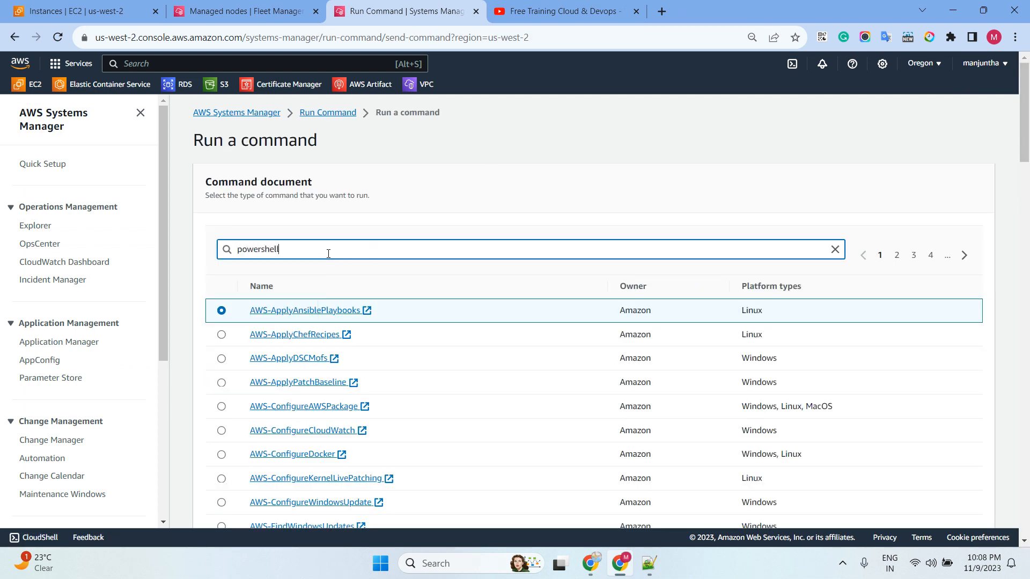
pyautogui.press('Return')
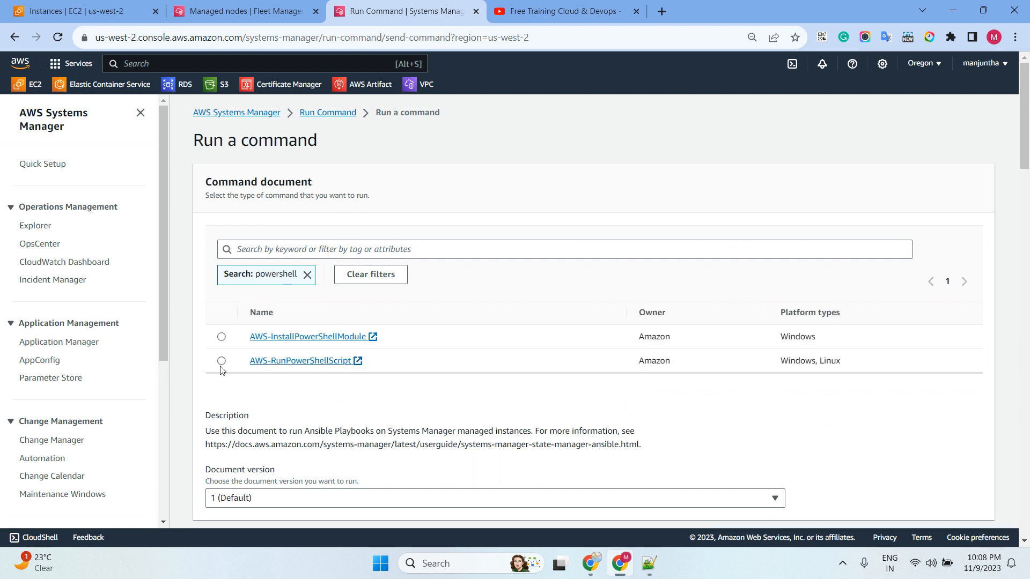
pyautogui.click(222, 337)
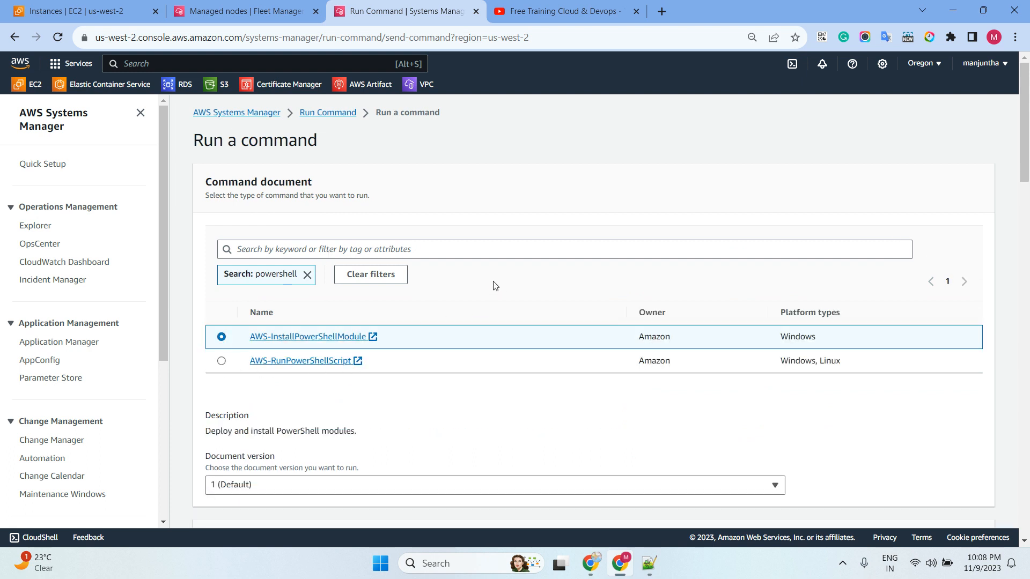
pyautogui.scroll(-3, 471, 252)
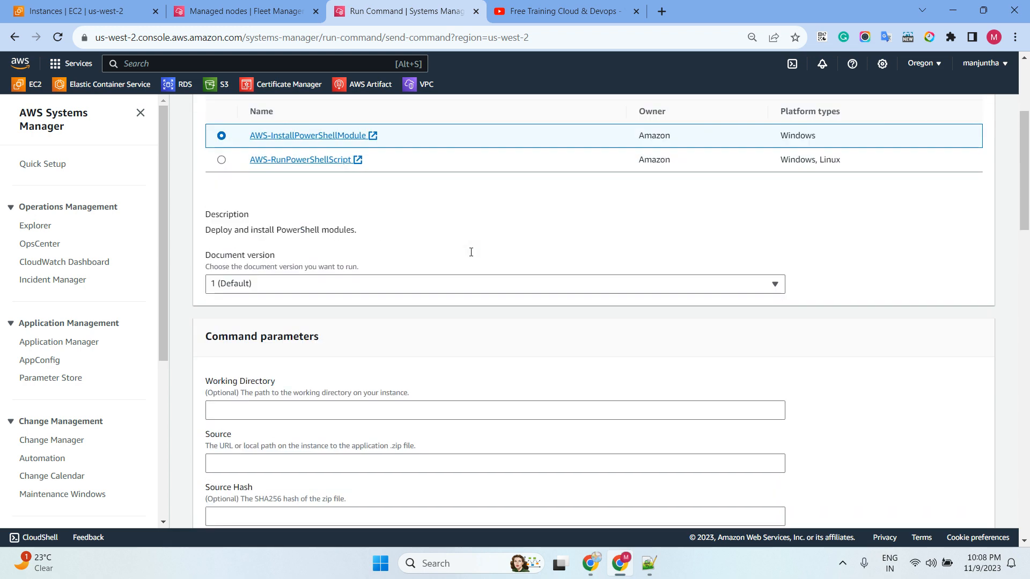
pyautogui.scroll(3, 470, 256)
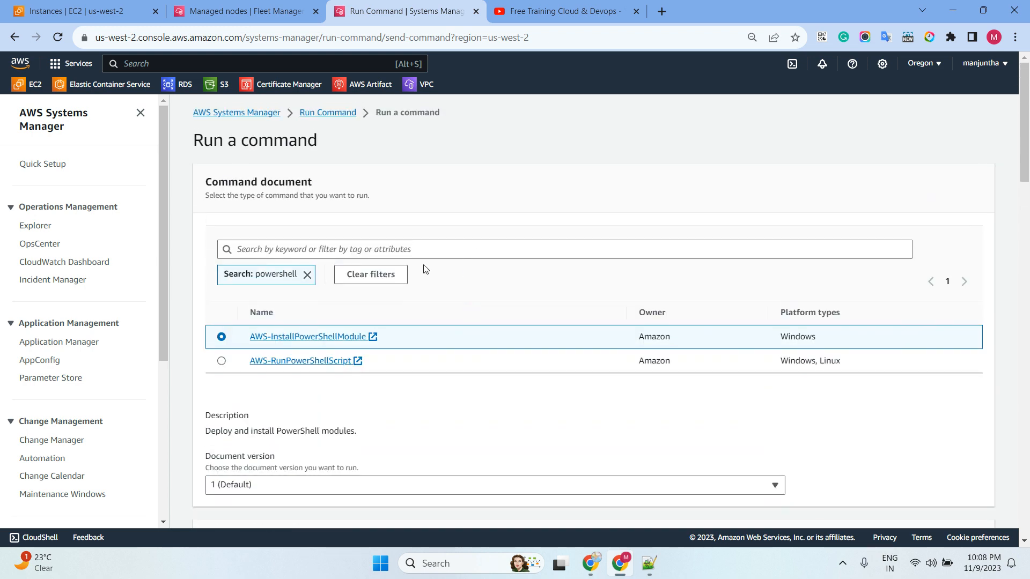
pyautogui.click(379, 283)
# - Search the command documents for AWSFleetManager-GetUsers and select that document
pyautogui.click(304, 251)
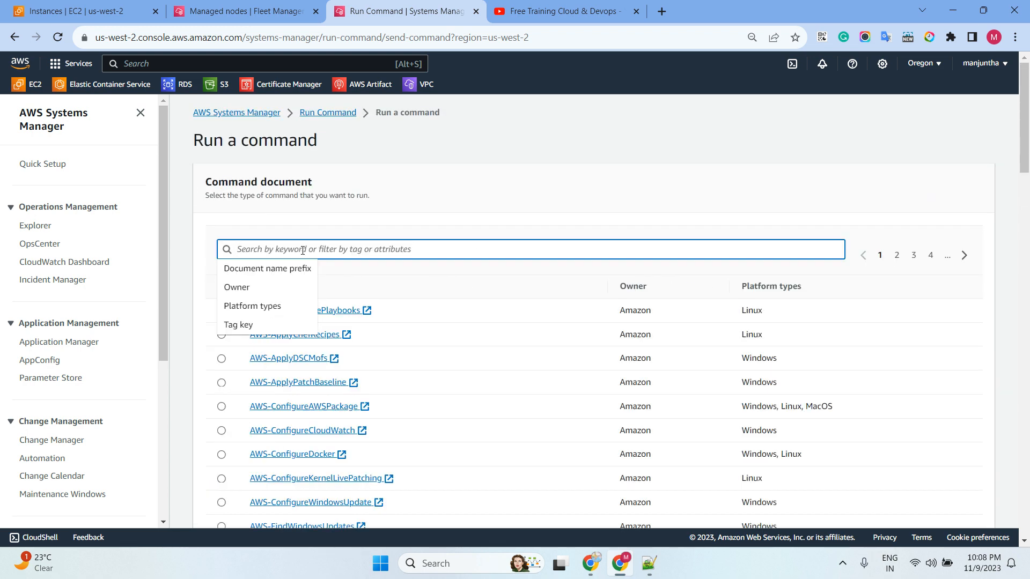
pyautogui.hotkey('ctrl', 'v')
pyautogui.press('Return')
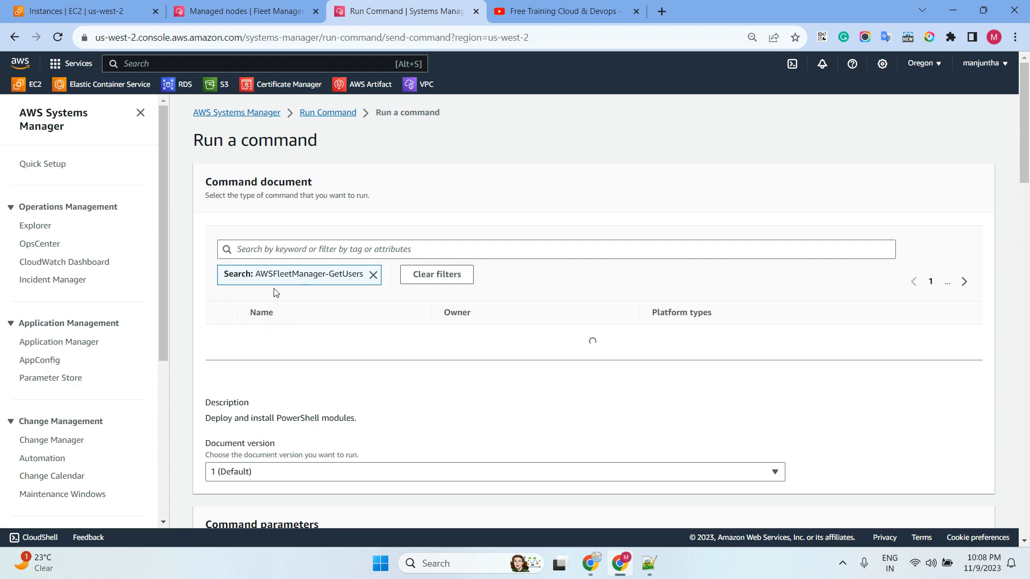
pyautogui.click(225, 339)
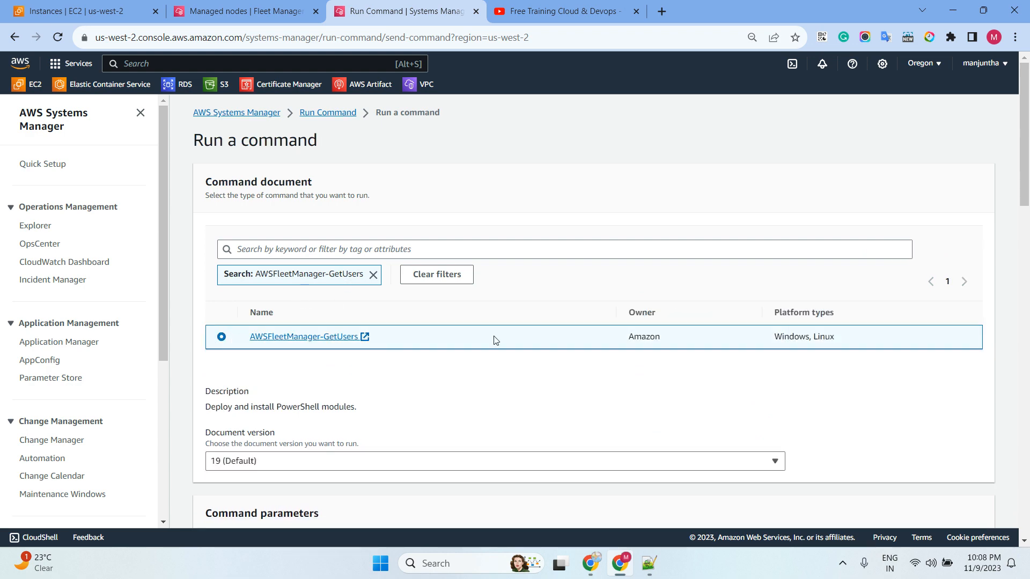
pyautogui.moveTo(764, 340); pyautogui.dragTo(873, 341)
# - Choose the command's targets manually and include both the ubunut and windows instances
pyautogui.scroll(-7, 504, 226)
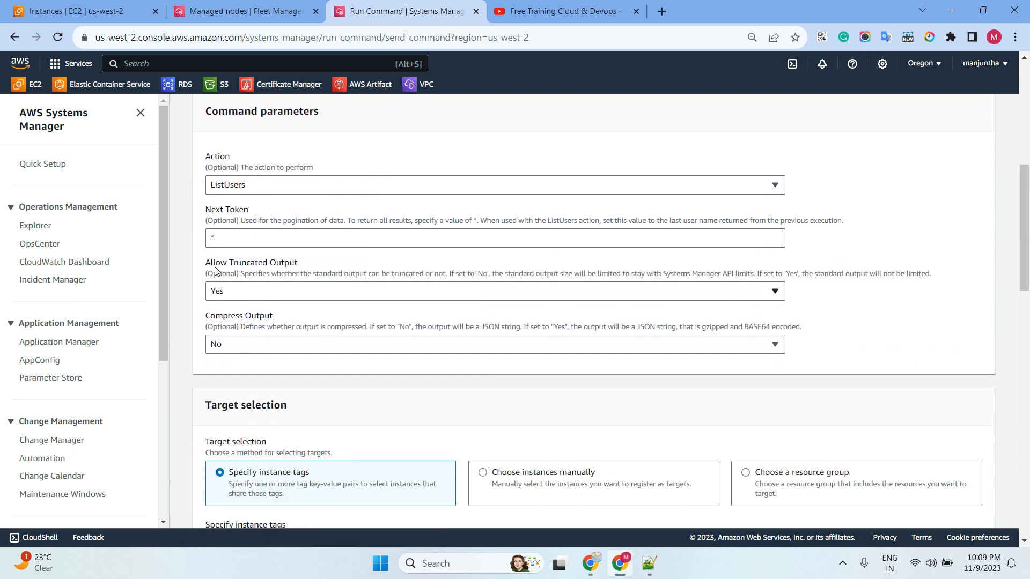
pyautogui.scroll(-3, 292, 292)
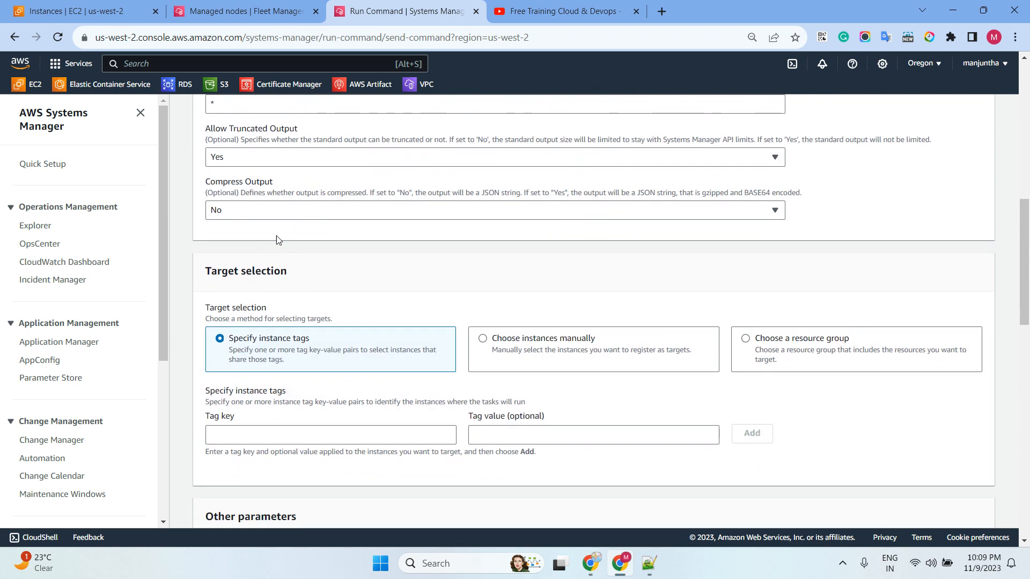
pyautogui.click(482, 338)
pyautogui.scroll(-3, 499, 267)
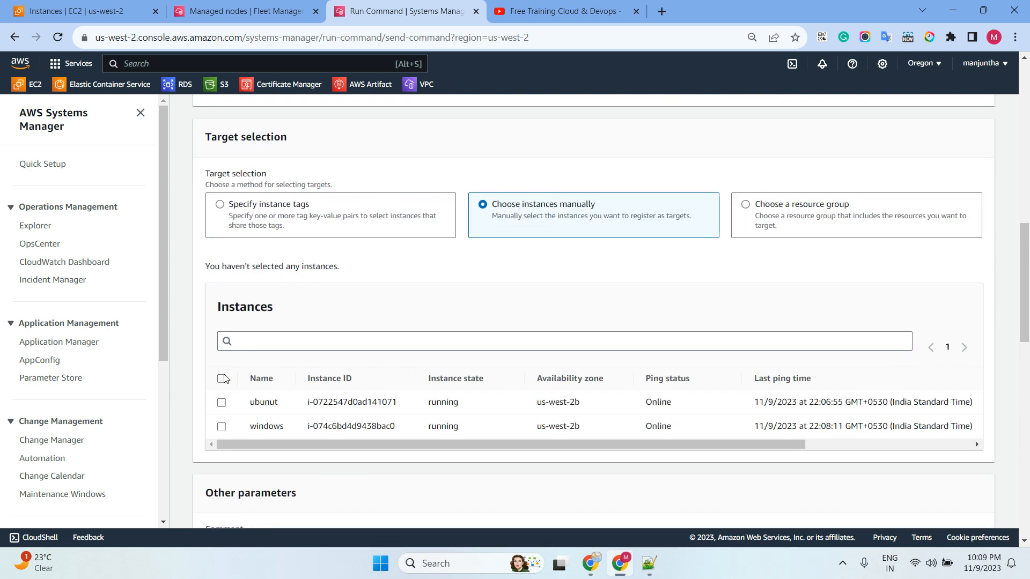
pyautogui.click(221, 378)
# - Disable writing the command output to an S3 bucket and run the command
pyautogui.scroll(-5, 387, 322)
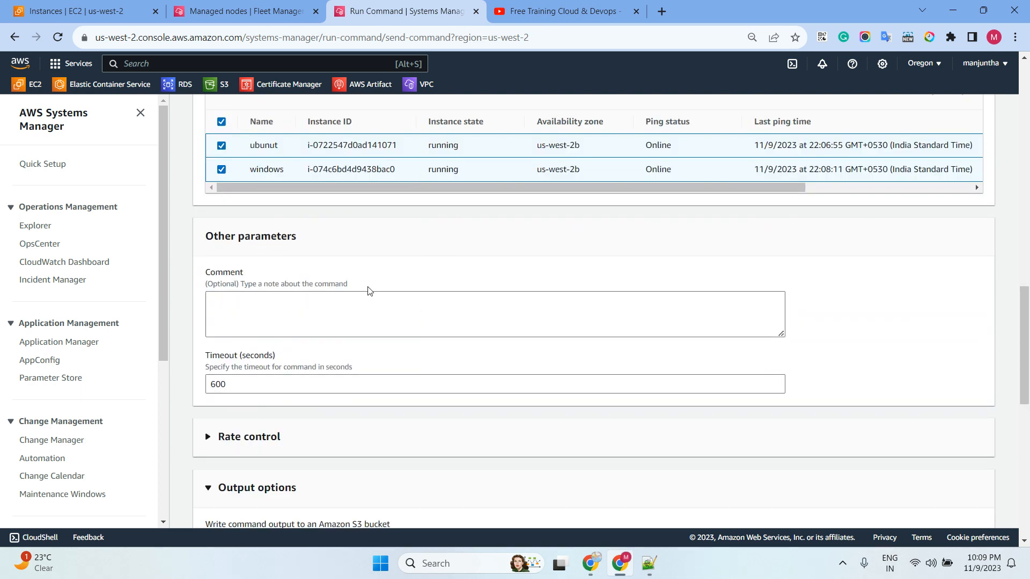
pyautogui.scroll(3, 368, 291)
pyautogui.scroll(-7, 508, 236)
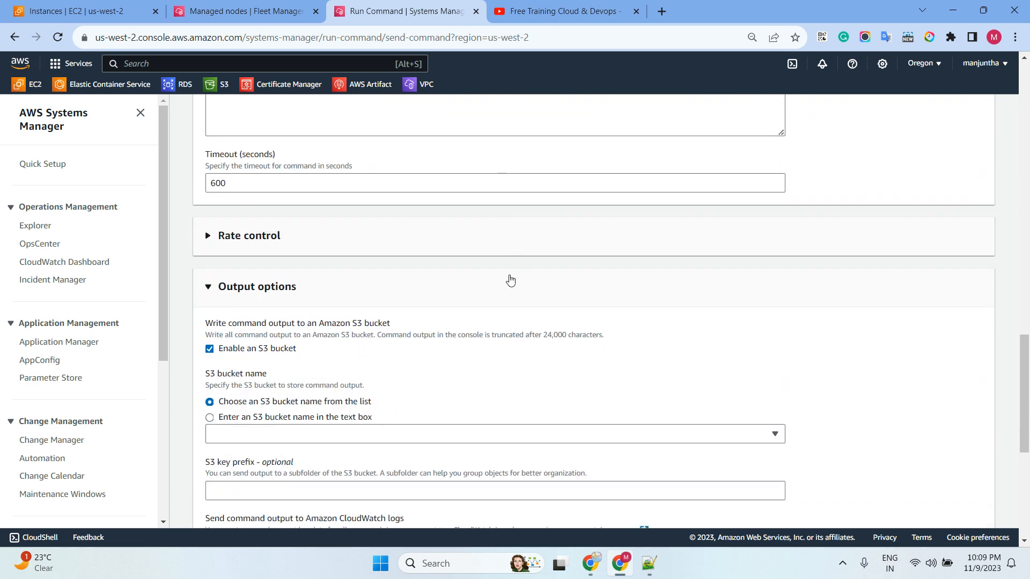
pyautogui.scroll(-4, 511, 279)
pyautogui.click(250, 153)
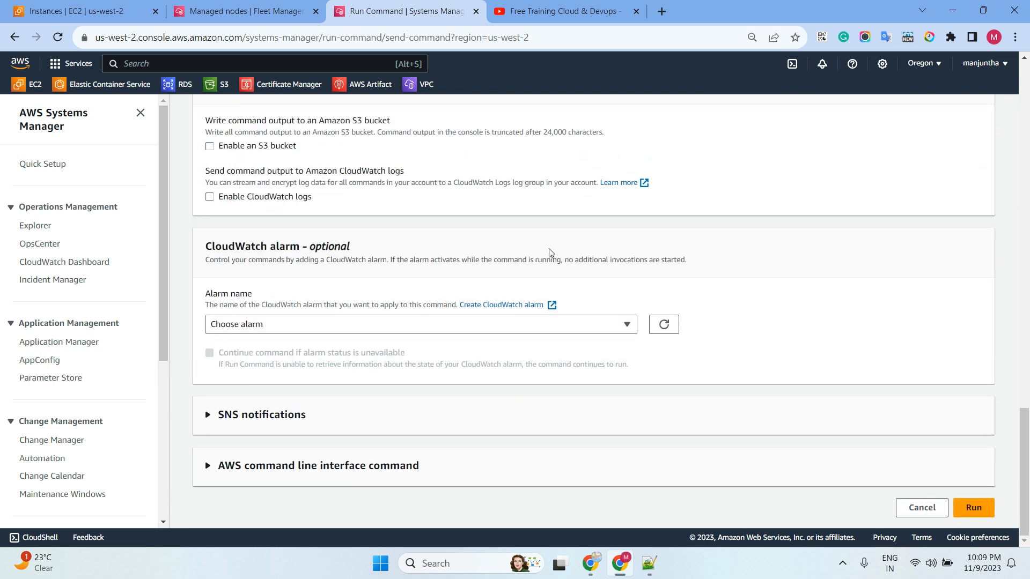
pyautogui.click(973, 508)
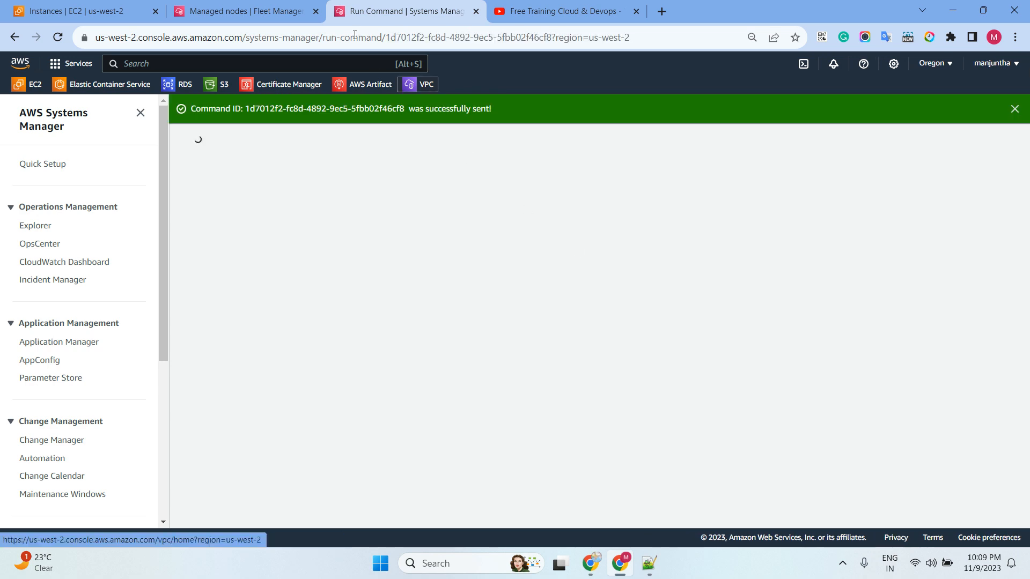
# - View the ubunut node's users and groups in Fleet Manager
pyautogui.click(263, 13)
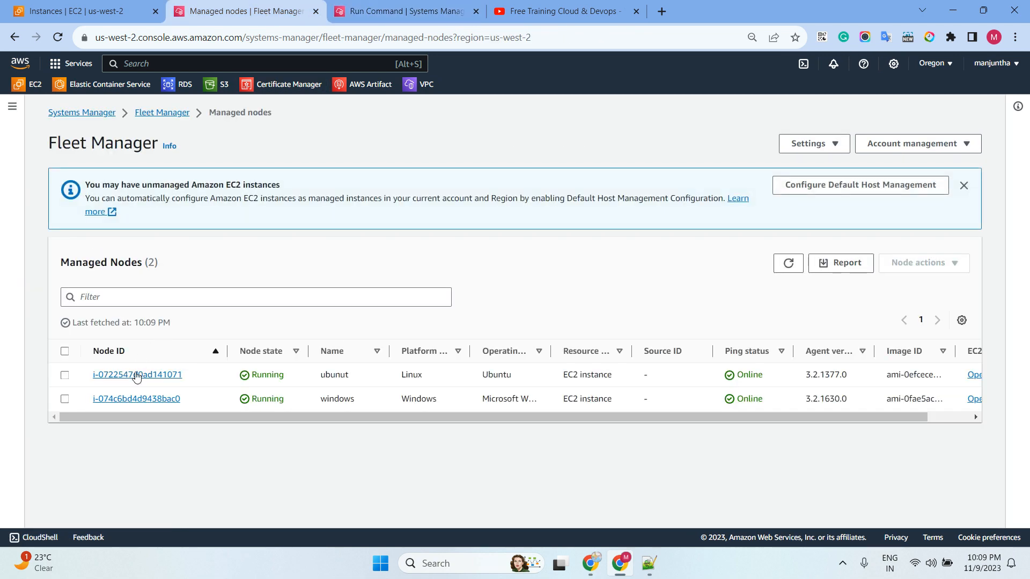
pyautogui.click(135, 374)
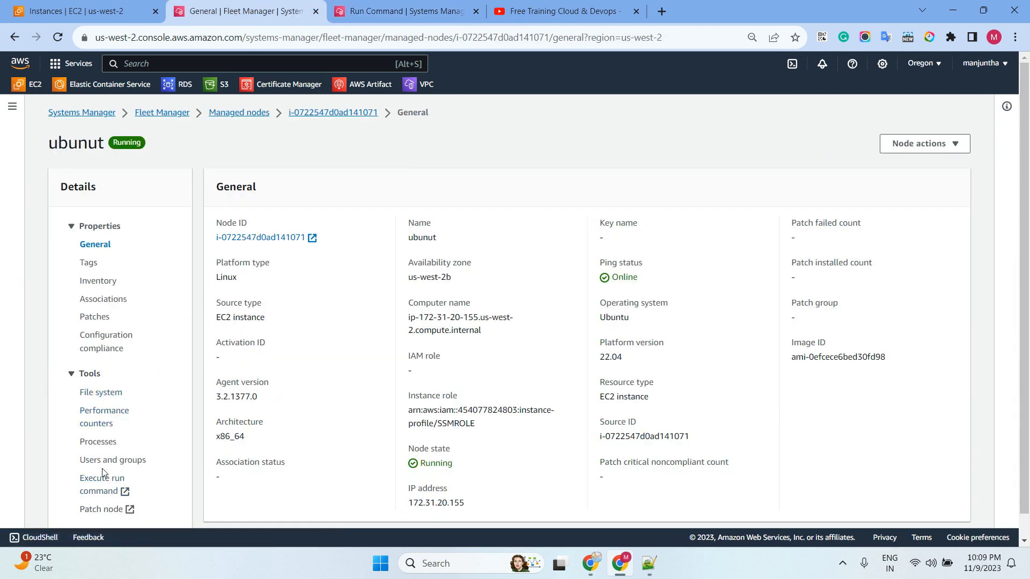
pyautogui.click(132, 458)
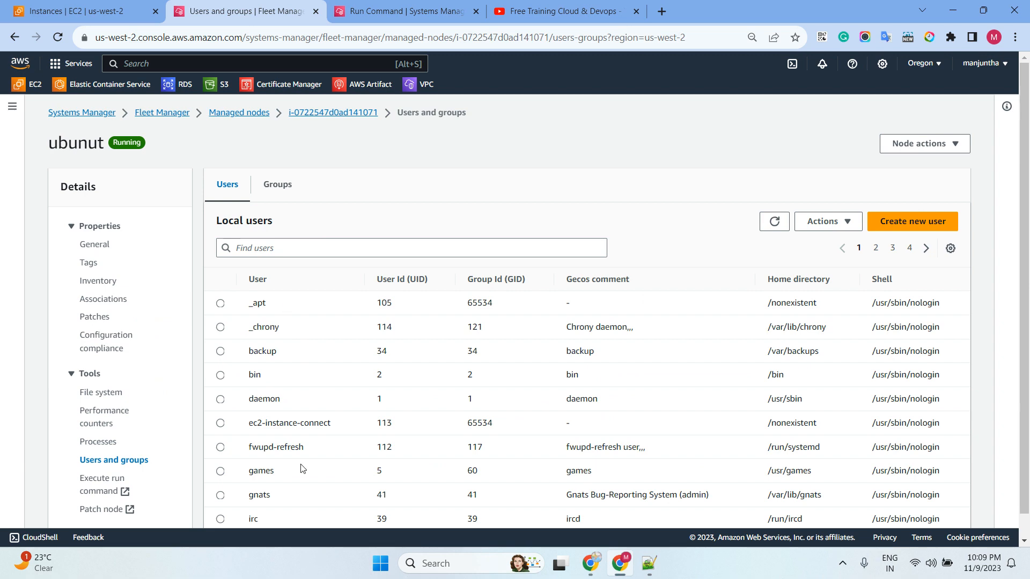
# - Refresh the GetUsers command's status and open the output of both target instances in separate tabs
pyautogui.click(400, 10)
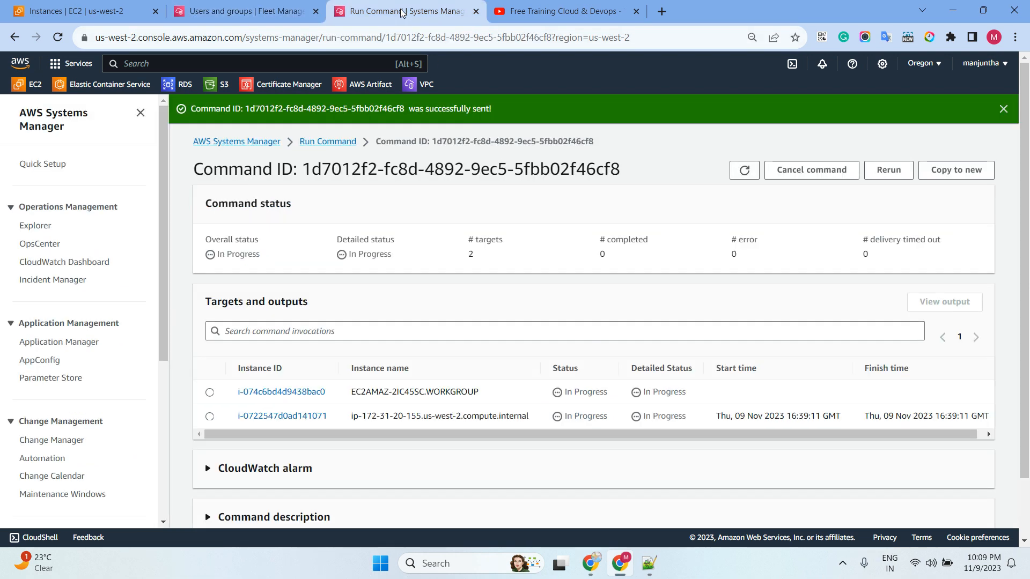
pyautogui.doubleClick(740, 171)
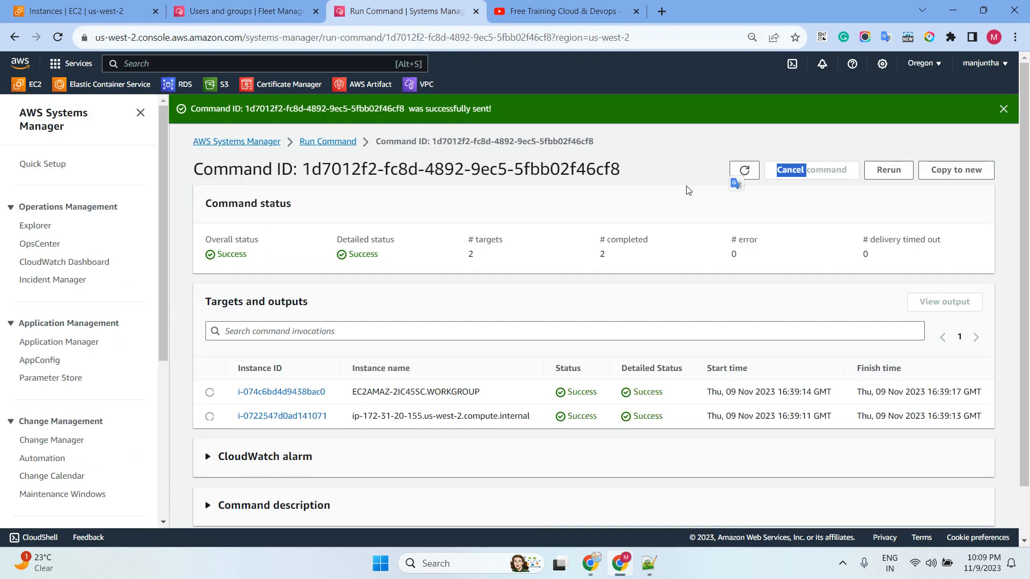
pyautogui.keyDown('ctrl'); pyautogui.click(281, 391); pyautogui.keyUp('ctrl')
pyautogui.keyDown('ctrl'); pyautogui.click(289, 416); pyautogui.keyUp('ctrl')
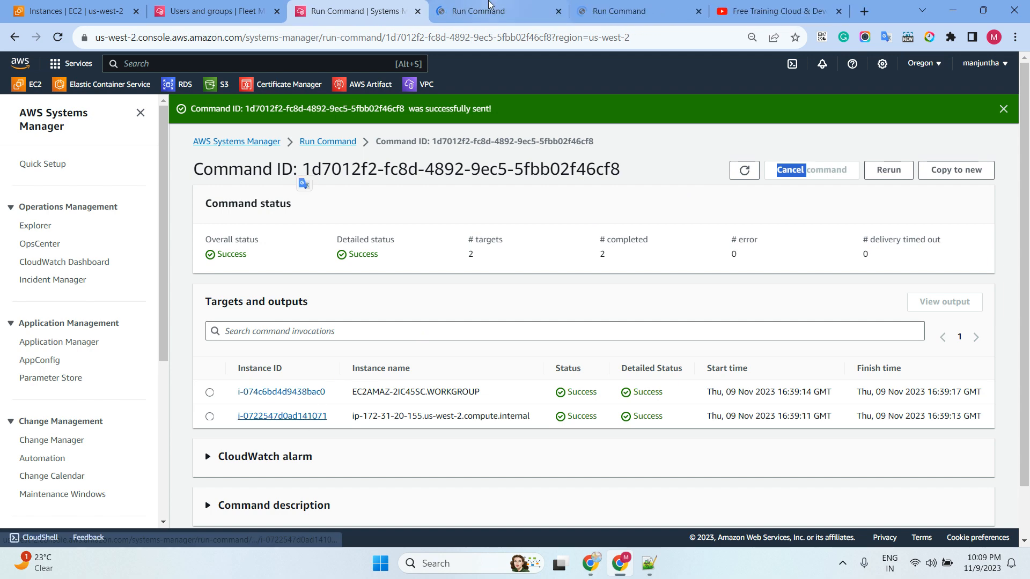
# - Expand the Step 1 output and error of the windows instance and examine the returned user accounts
pyautogui.click(490, 5)
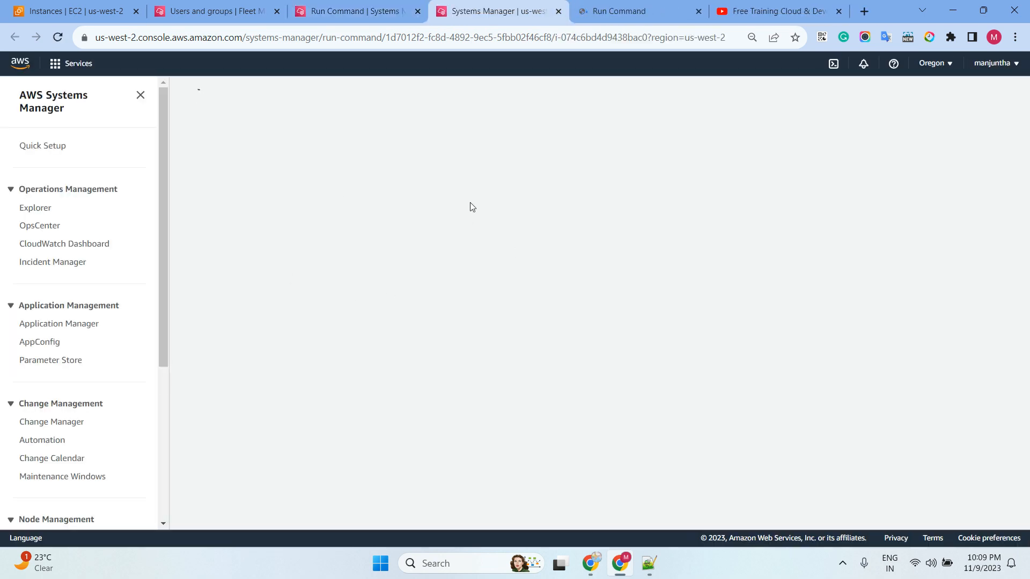
pyautogui.click(324, 337)
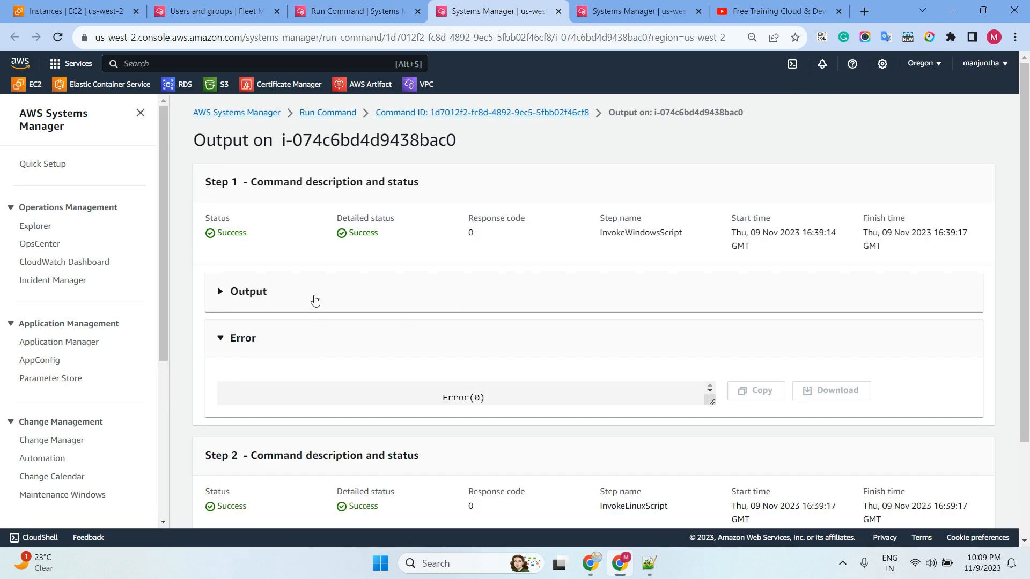
pyautogui.click(314, 299)
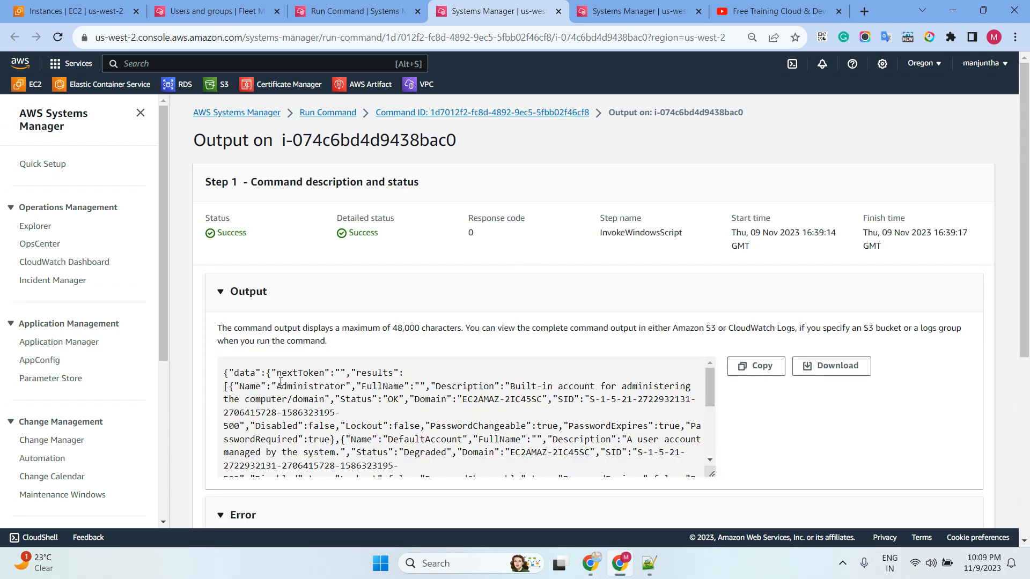
pyautogui.scroll(-8, 281, 382)
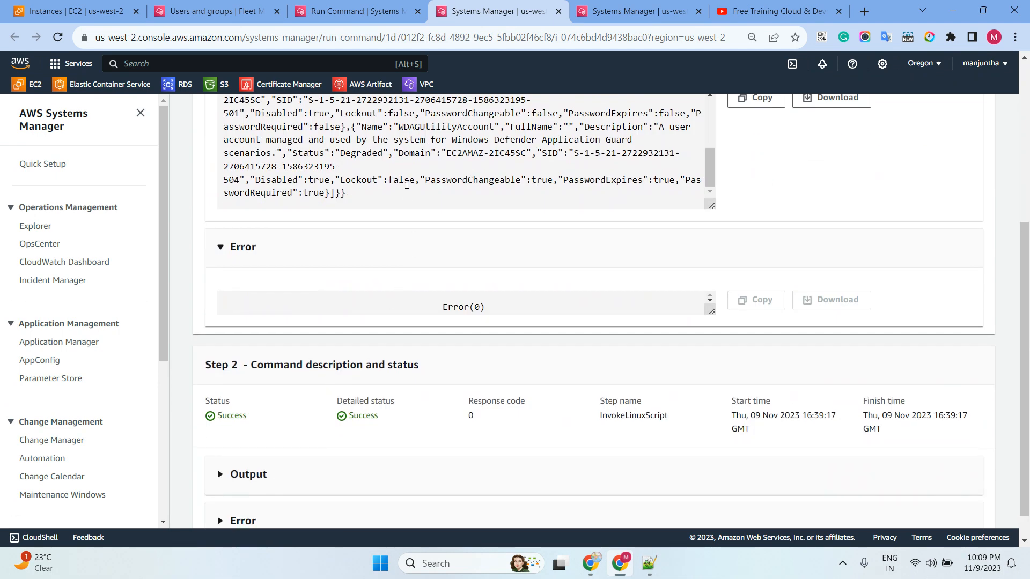
pyautogui.scroll(2, 392, 183)
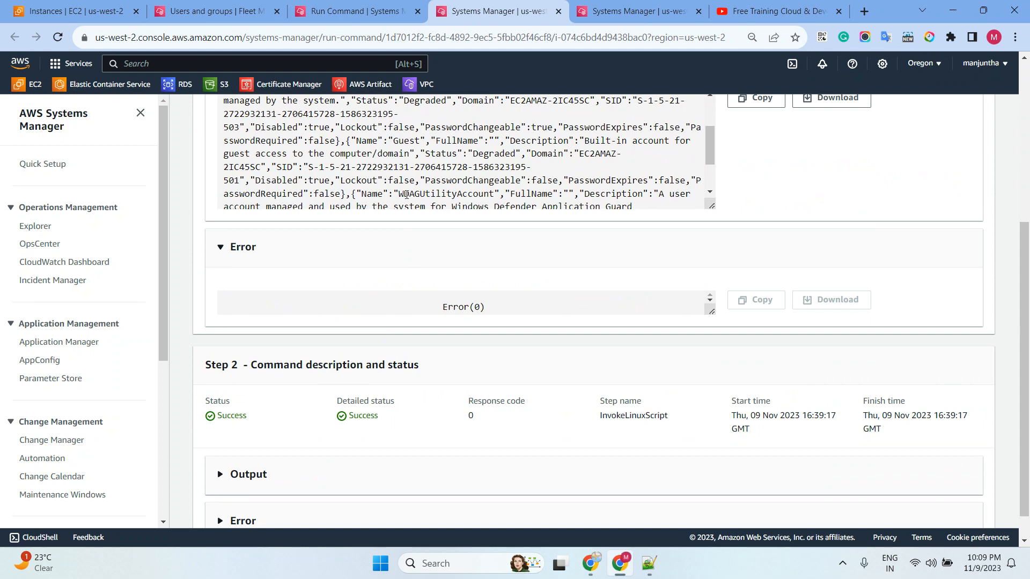
pyautogui.moveTo(406, 194); pyautogui.dragTo(481, 194)
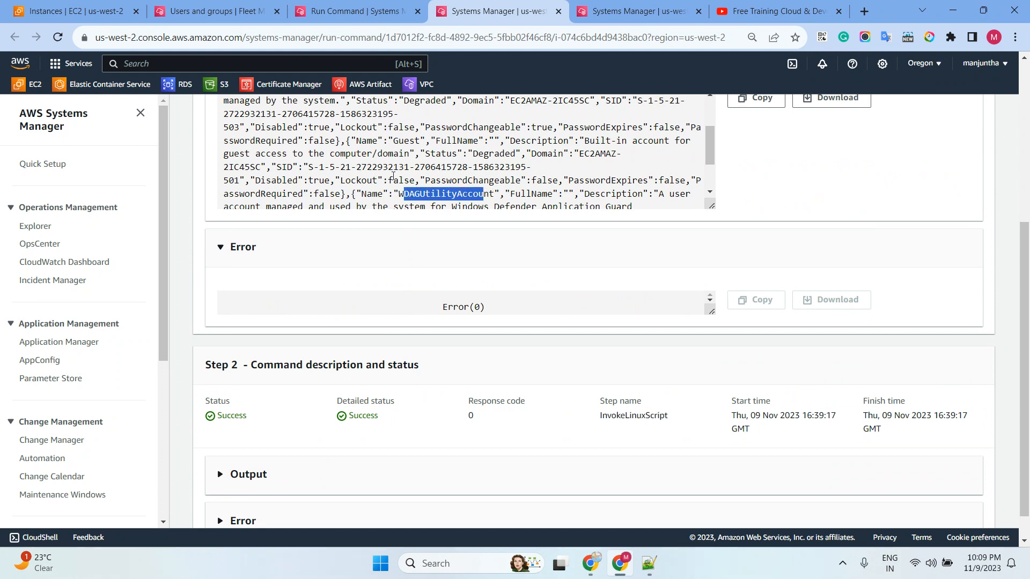
# - Review the DefaultAccount and Administrator entries in the windows instance's Step 1 output
pyautogui.moveTo(404, 141); pyautogui.dragTo(452, 155)
pyautogui.scroll(1, 409, 144)
pyautogui.scroll(1, 427, 160)
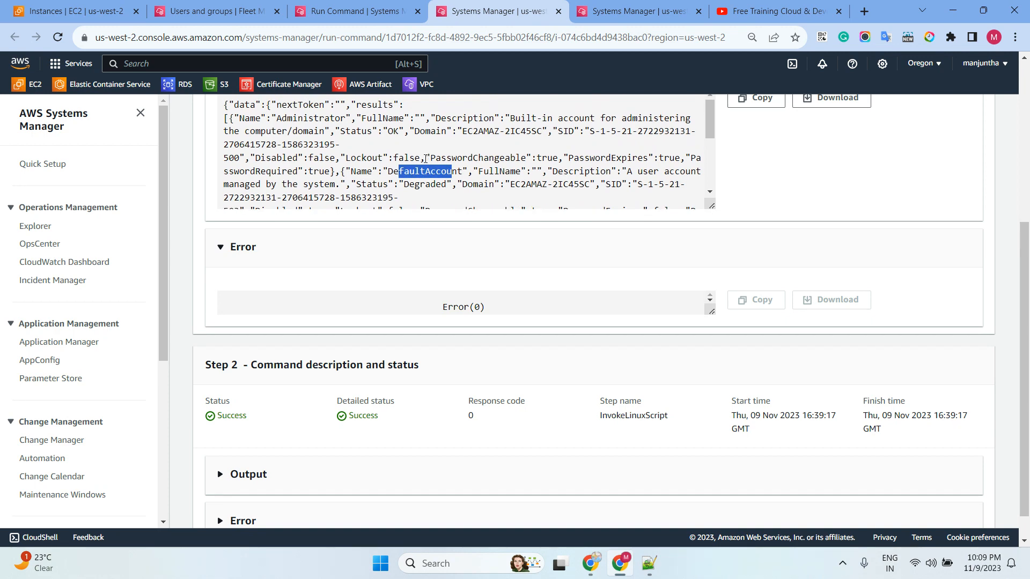
pyautogui.moveTo(298, 119); pyautogui.dragTo(348, 121)
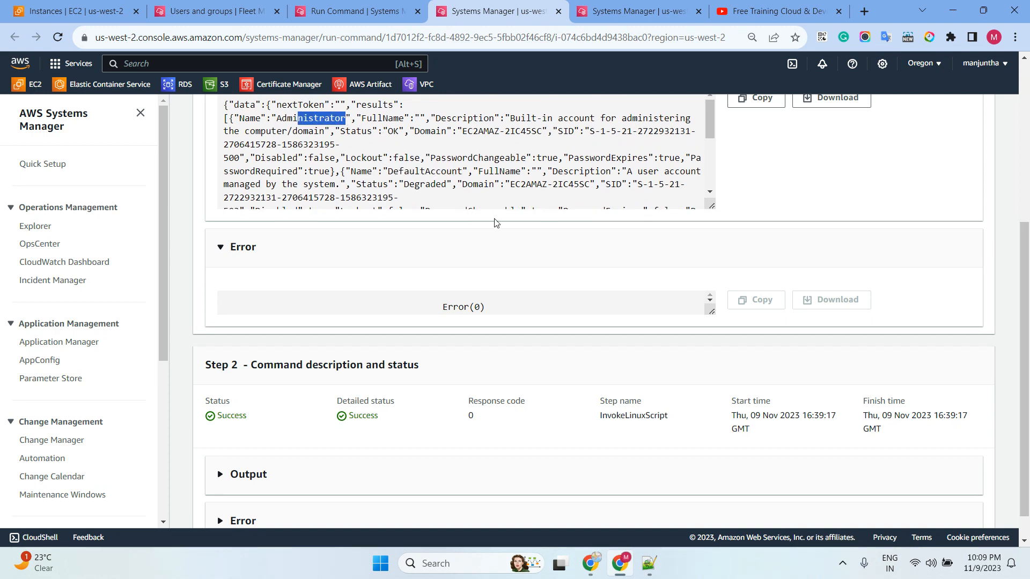
# - Expand the Step 2 output of the ubunut instance and examine all the returned Linux user accounts
pyautogui.click(607, 15)
pyautogui.scroll(-3, 515, 161)
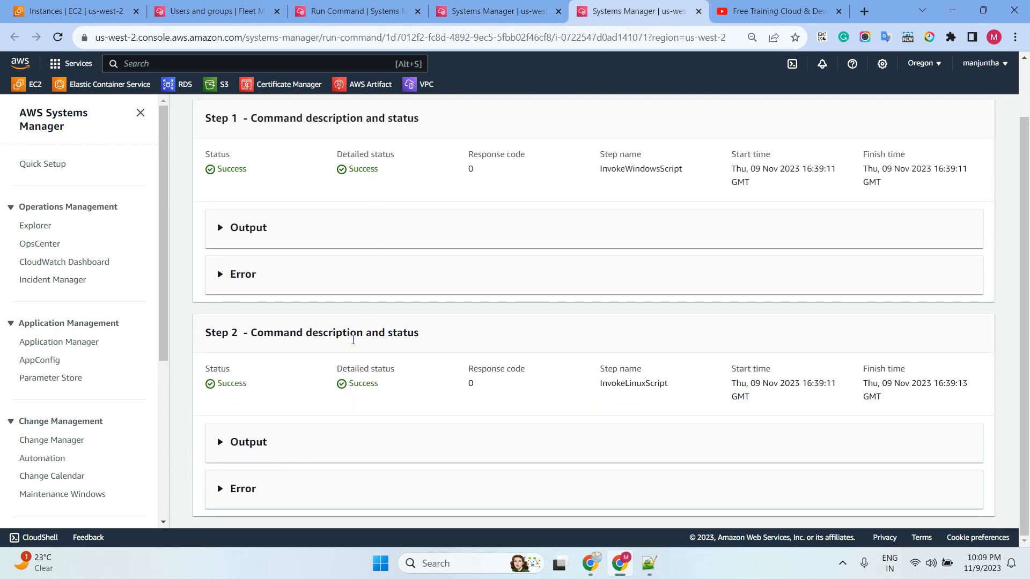
pyautogui.click(318, 455)
pyautogui.scroll(-3, 391, 306)
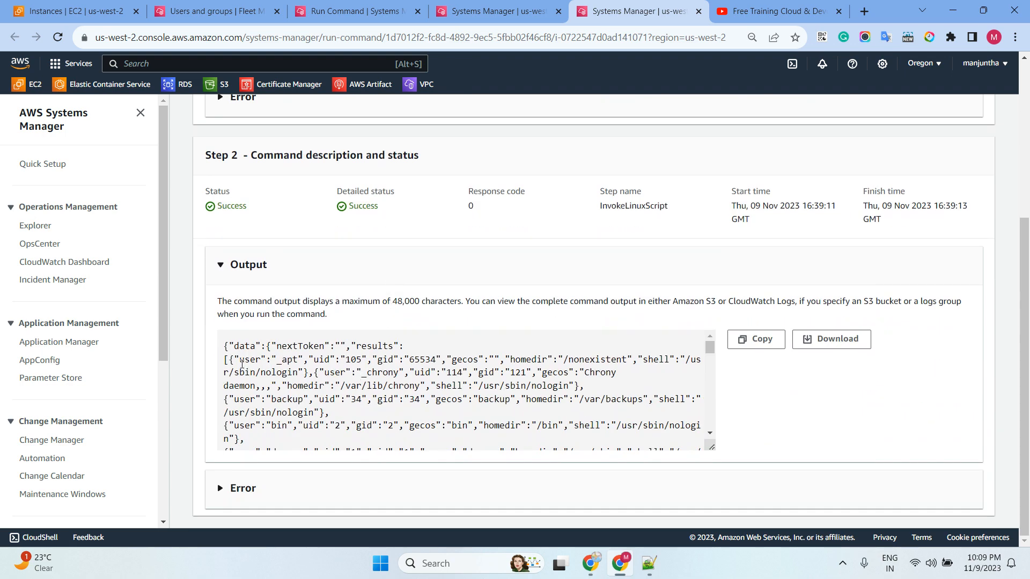
pyautogui.moveTo(241, 360); pyautogui.dragTo(250, 360)
pyautogui.moveTo(484, 374); pyautogui.dragTo(494, 374)
pyautogui.moveTo(601, 374); pyautogui.dragTo(606, 375)
pyautogui.scroll(-5, 424, 387)
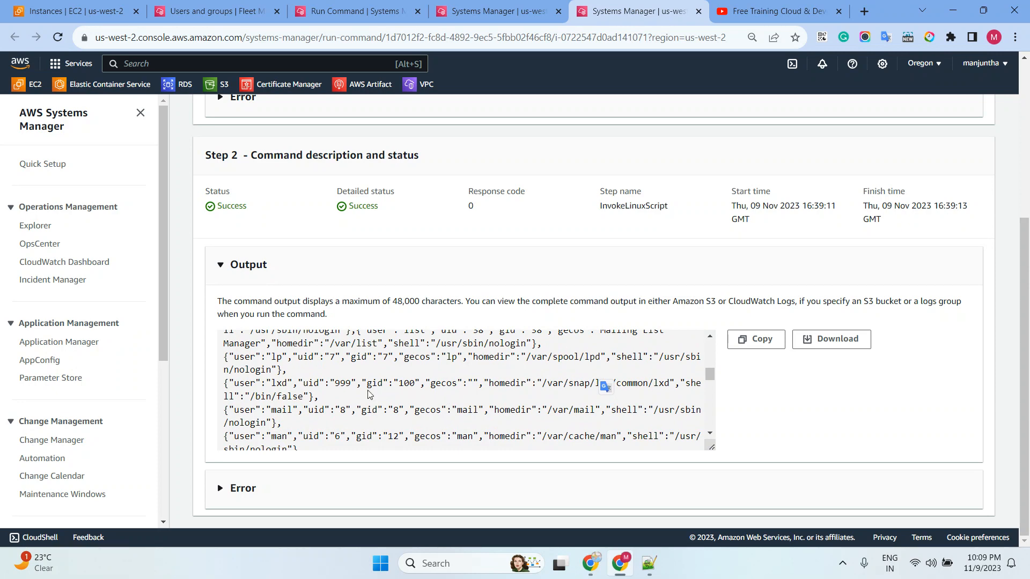
pyautogui.doubleClick(284, 385)
pyautogui.scroll(-3, 306, 393)
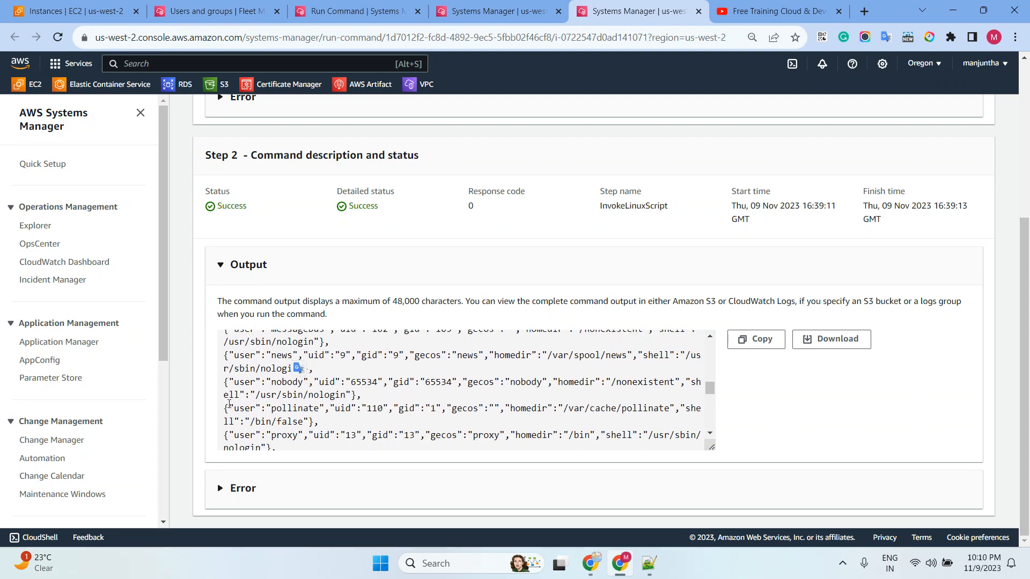
pyautogui.moveTo(233, 380); pyautogui.dragTo(382, 382)
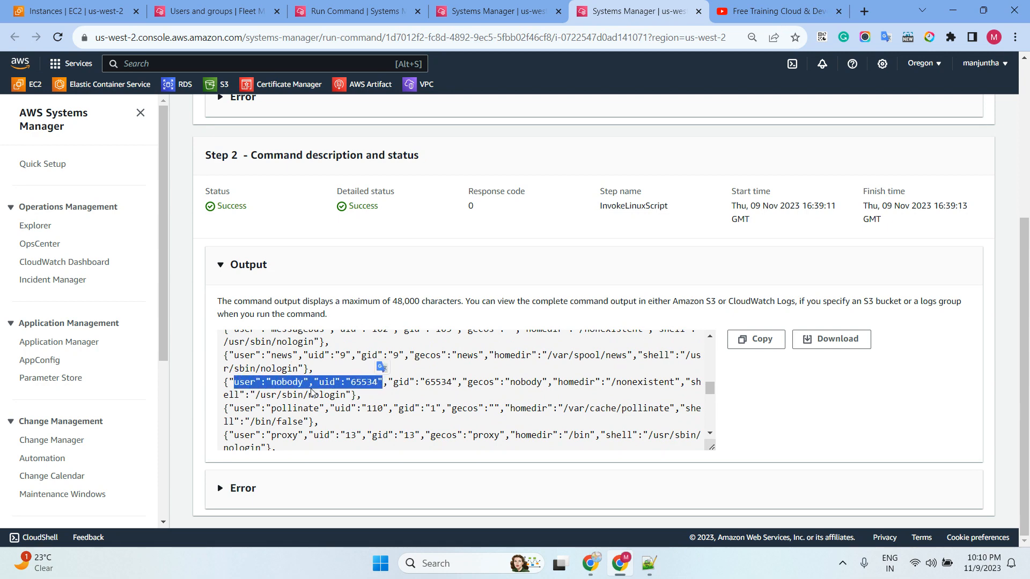
pyautogui.tripleClick(364, 400)
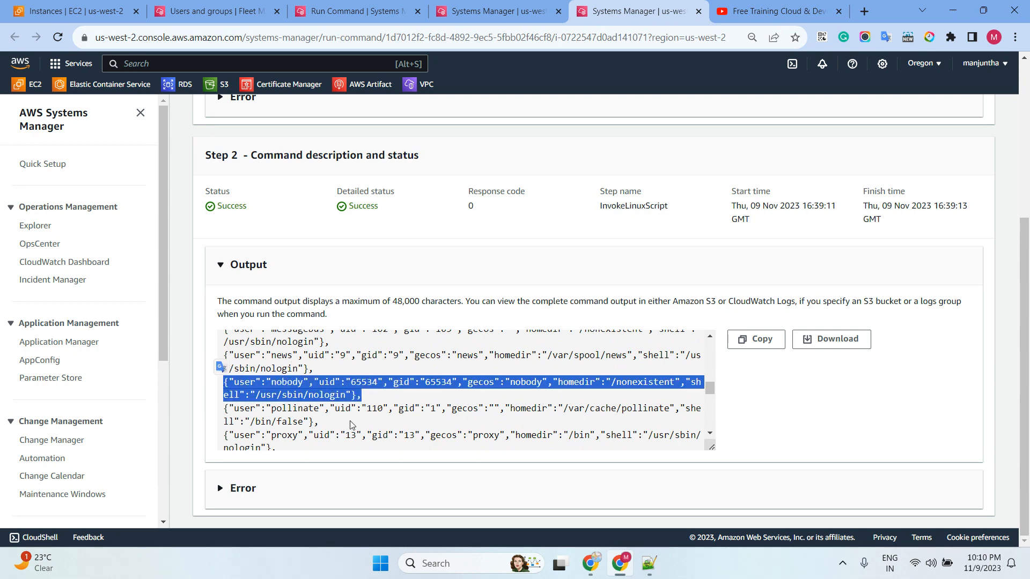
pyautogui.scroll(-5, 339, 404)
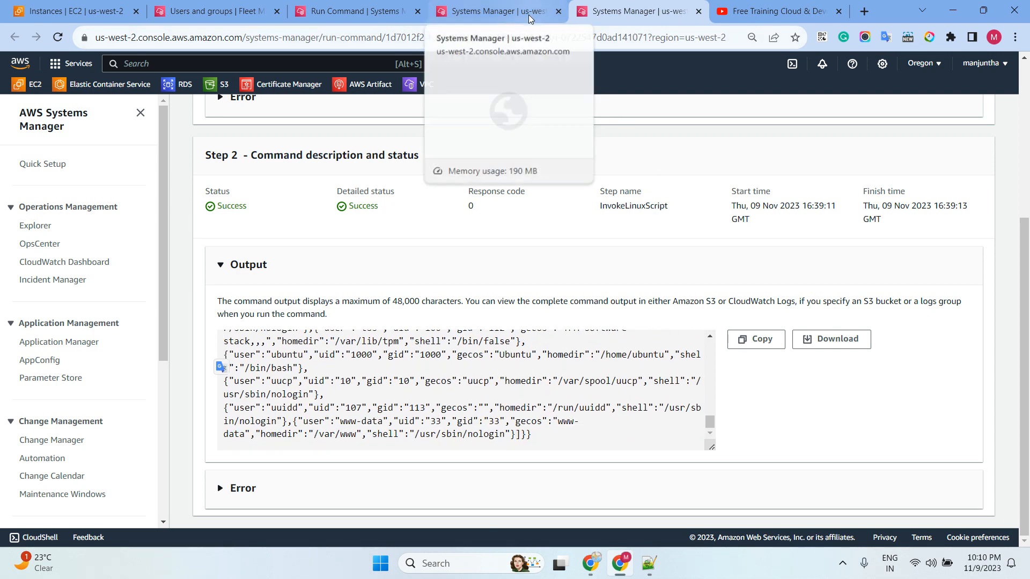
# - Open the Run Command page in the tab showing the windows instance's output
pyautogui.click(508, 21)
pyautogui.scroll(-5, 41, 417)
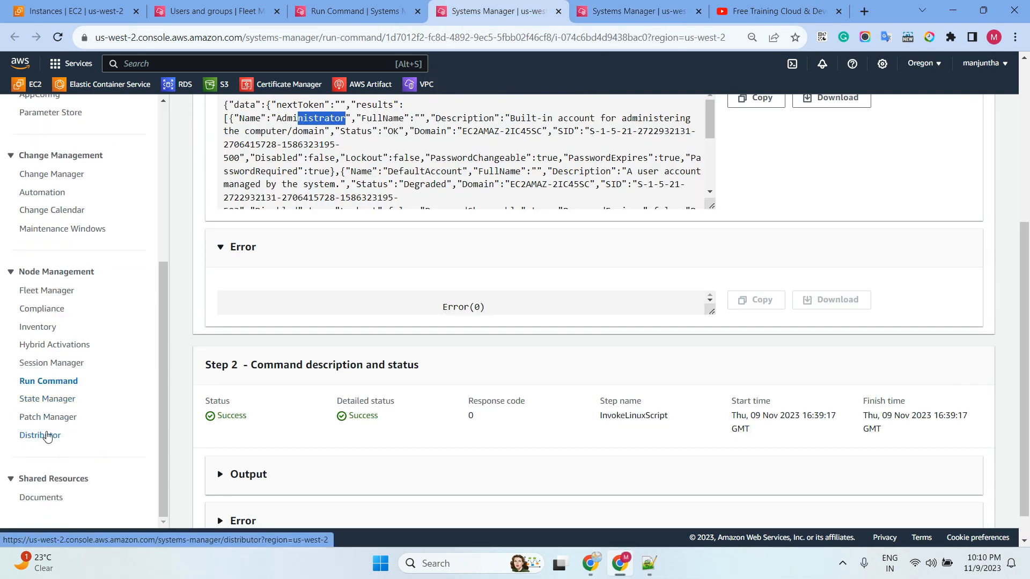
pyautogui.click(36, 382)
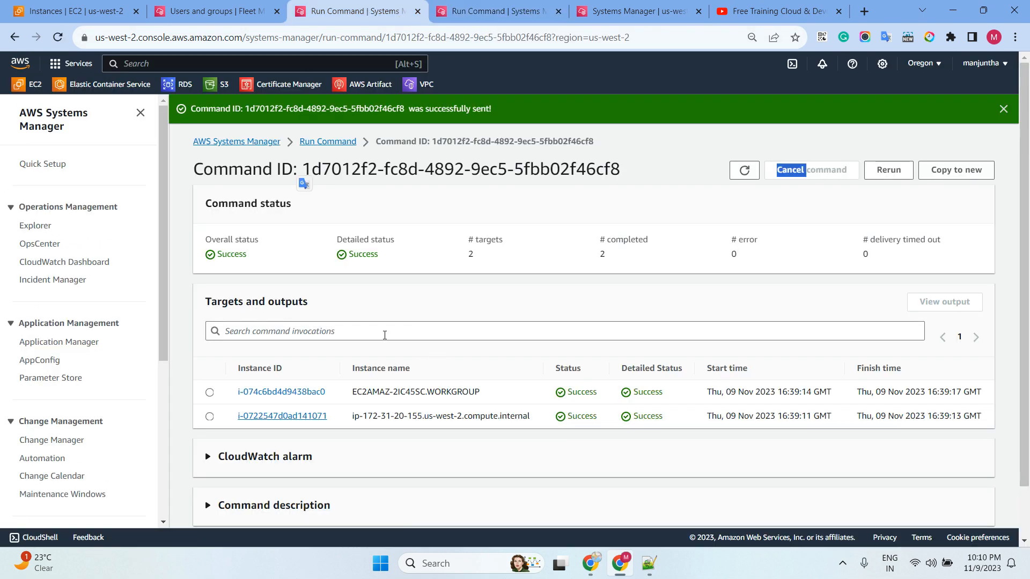
# - Return to Fleet Manager's managed nodes list and open the ubunut and windows nodes in separate adjacent tabs
pyautogui.click(224, 19)
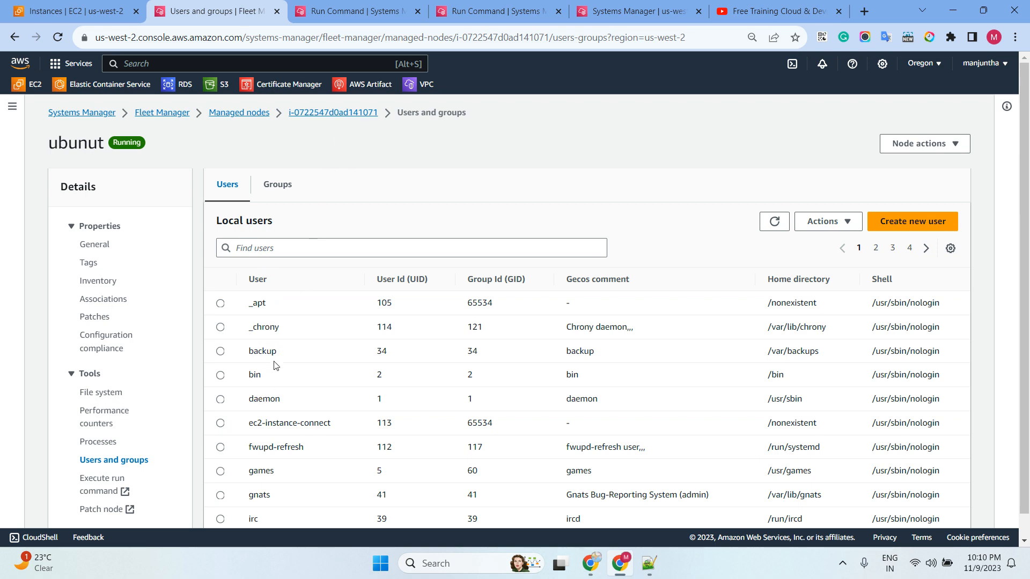
pyautogui.click(250, 113)
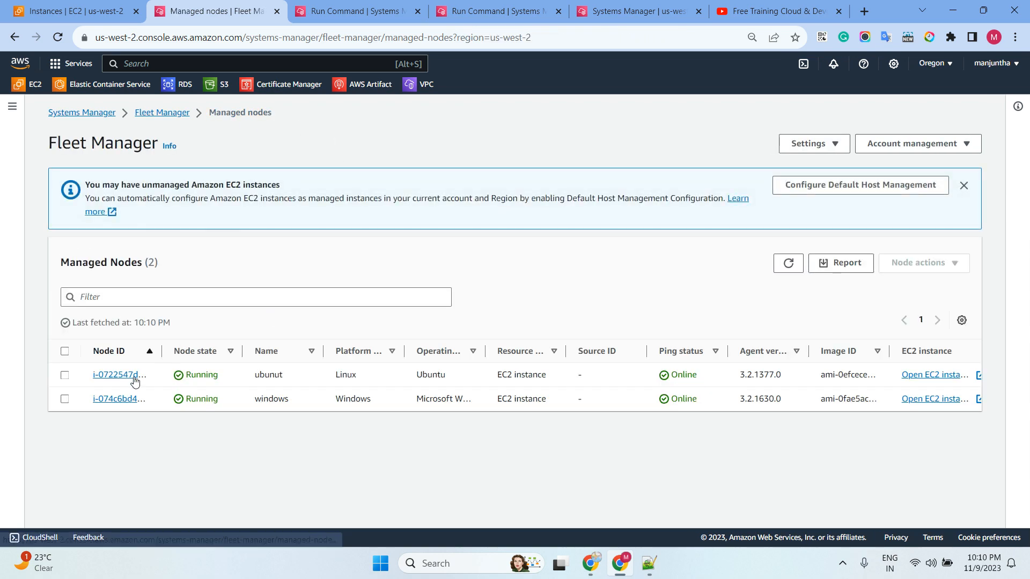
pyautogui.keyDown('ctrl'); pyautogui.click(127, 375); pyautogui.keyUp('ctrl')
pyautogui.keyDown('ctrl'); pyautogui.click(123, 398); pyautogui.keyUp('ctrl')
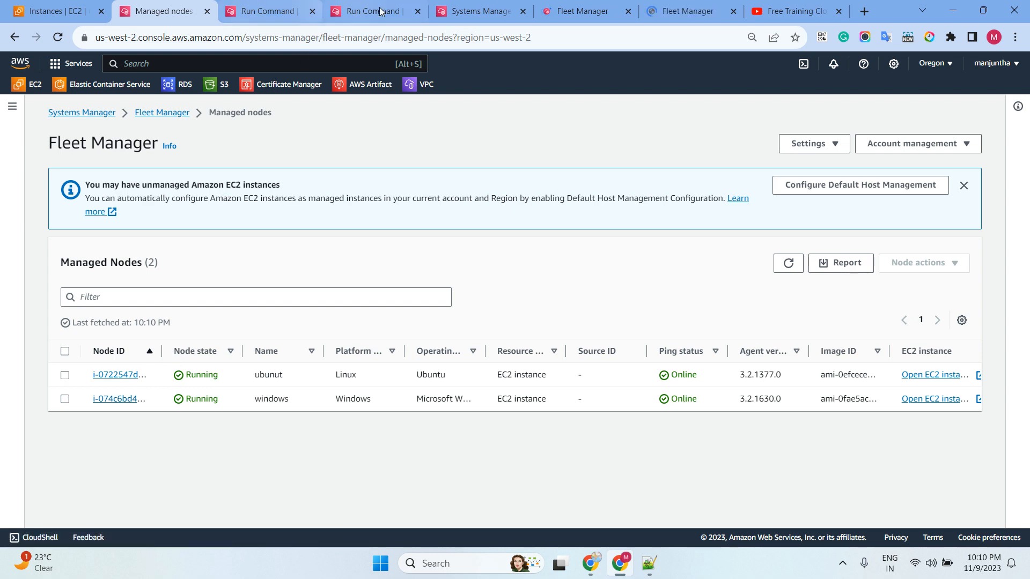
pyautogui.moveTo(590, 12); pyautogui.dragTo(370, 12)
# - View the local users under Users and groups for the ubunut node and for the windows node
pyautogui.click(268, 10)
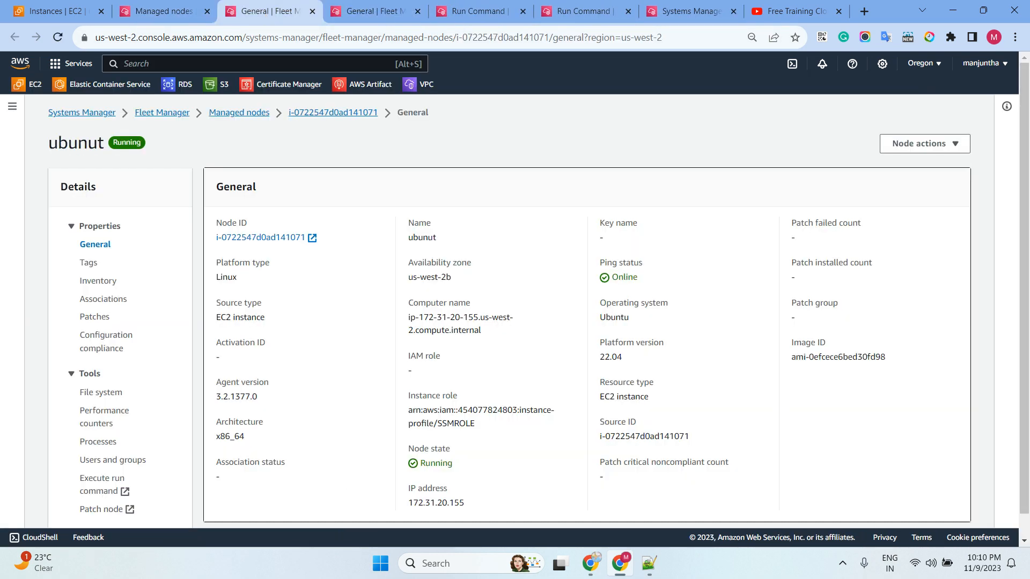
pyautogui.click(100, 460)
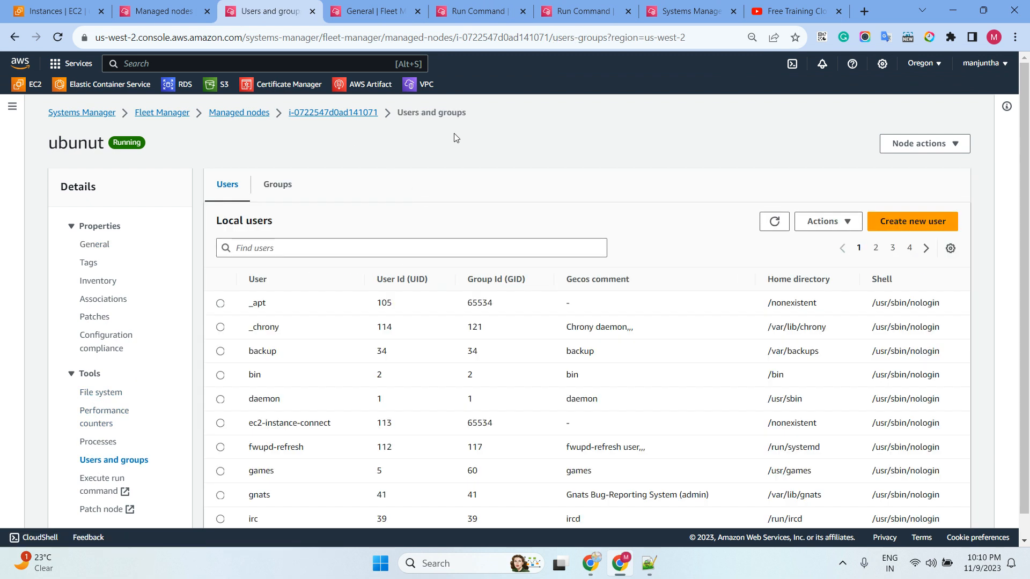
pyautogui.click(385, 16)
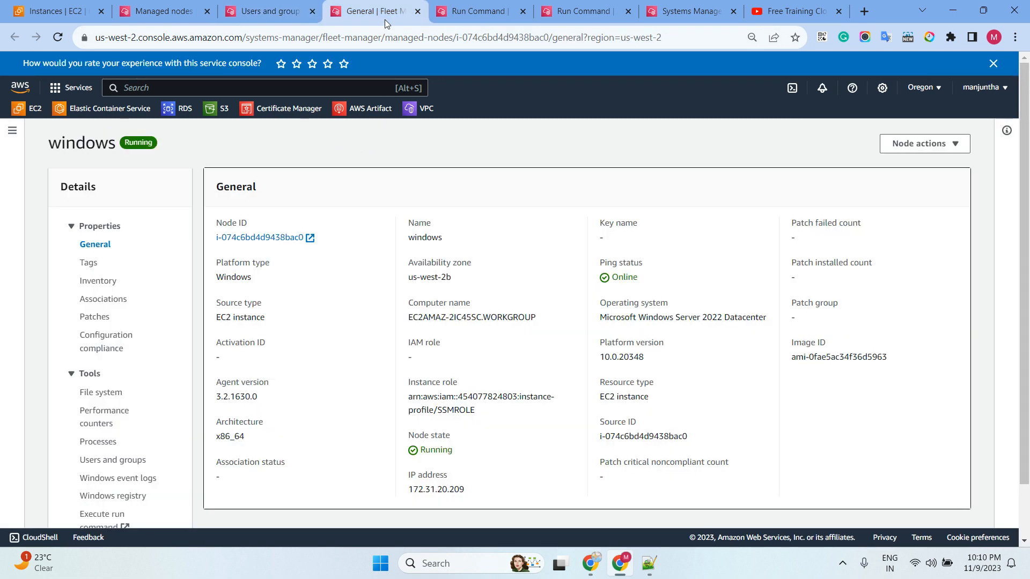
pyautogui.click(105, 460)
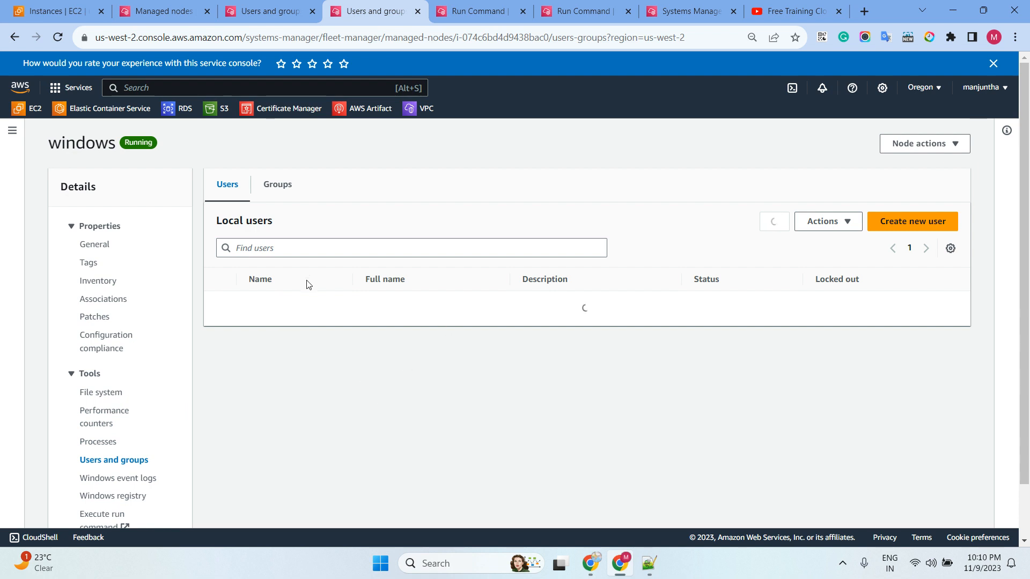
pyautogui.moveTo(331, 377); pyautogui.dragTo(248, 301)
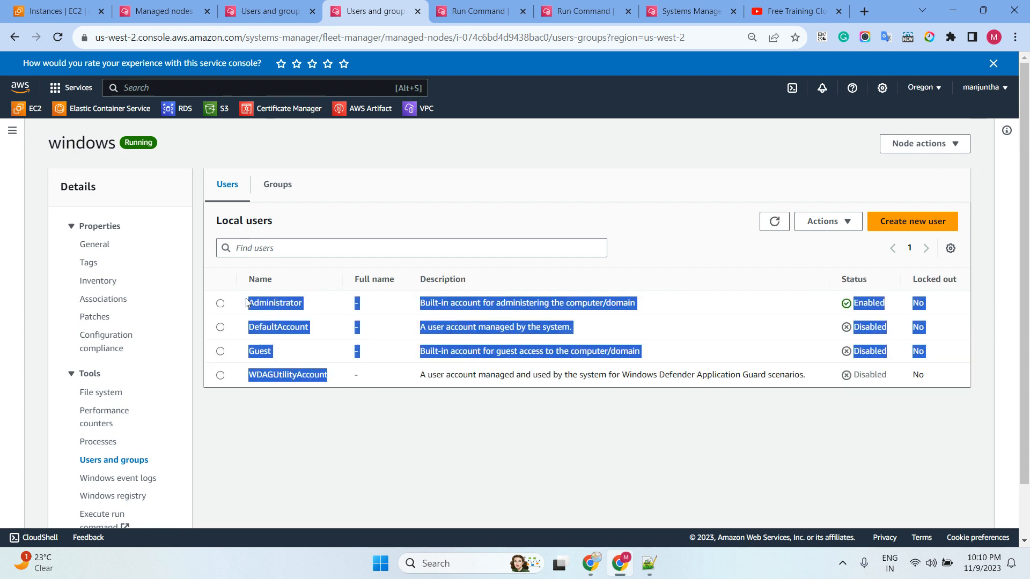
pyautogui.click(348, 438)
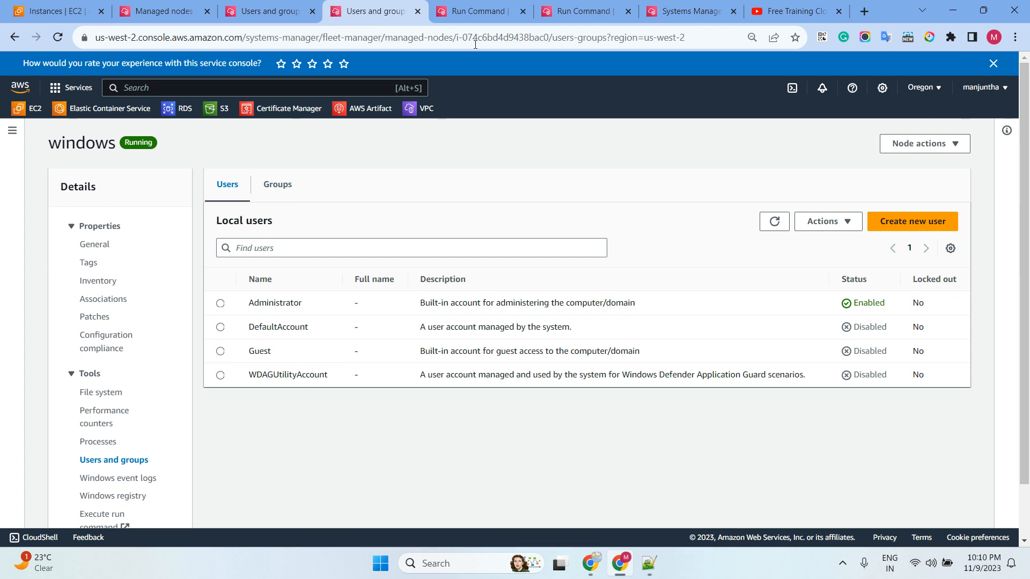
# - Return to the Run Command page and close the redundant command tabs
pyautogui.click(480, 12)
pyautogui.click(612, 18)
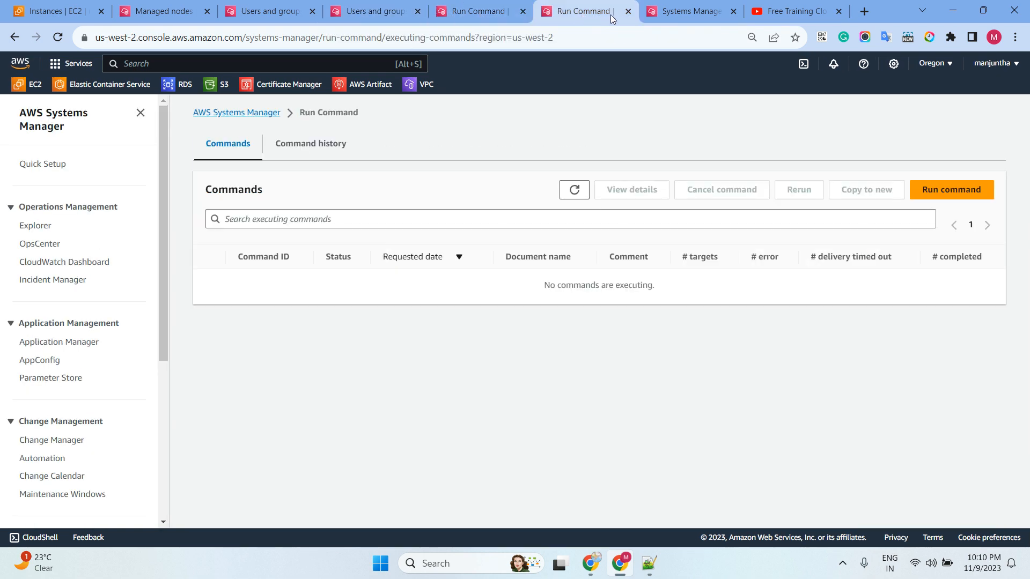
pyautogui.click(515, 12)
pyautogui.scroll(-4, 54, 451)
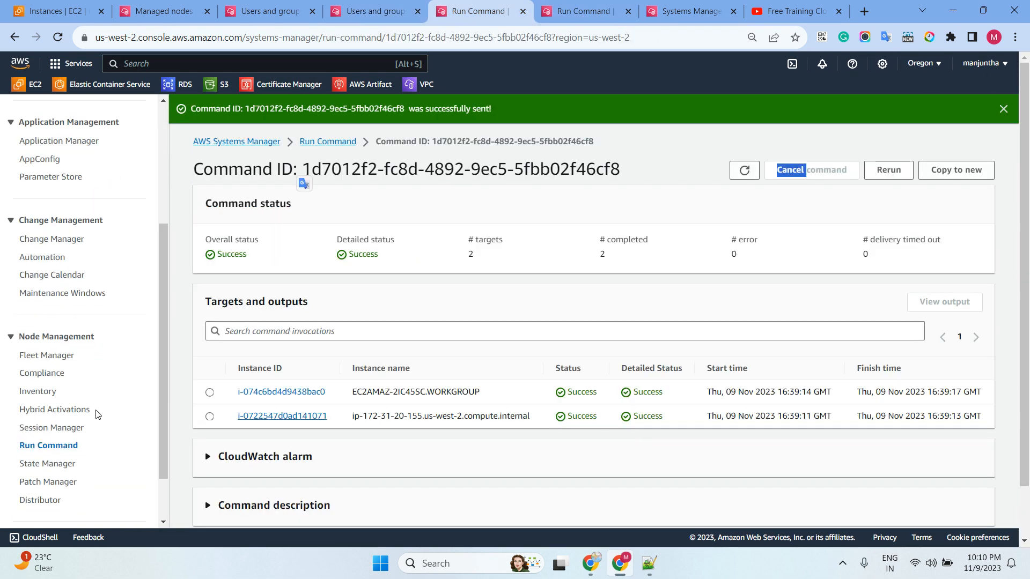
pyautogui.click(48, 446)
pyautogui.click(582, 12)
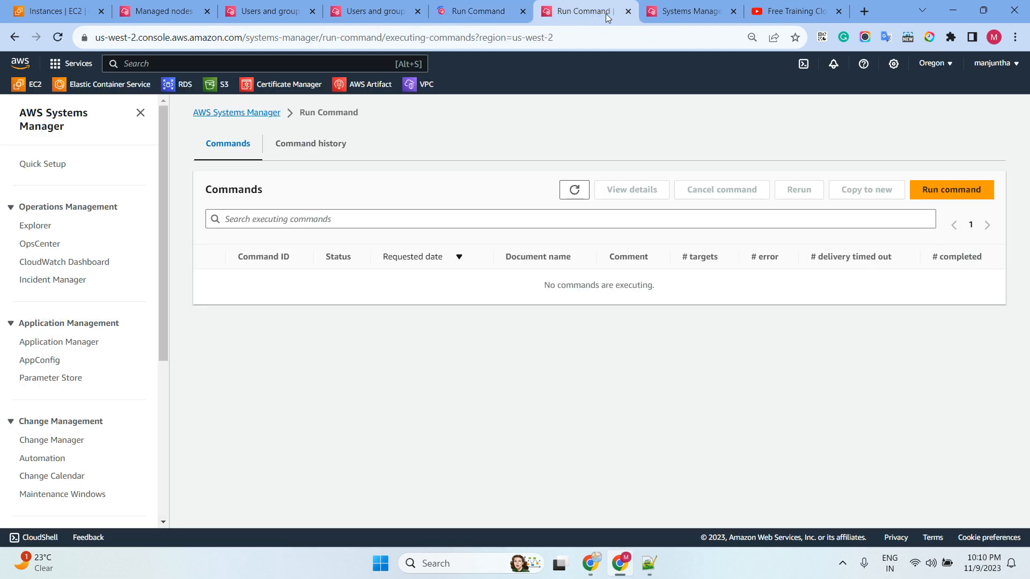
pyautogui.click(627, 12)
pyautogui.click(628, 12)
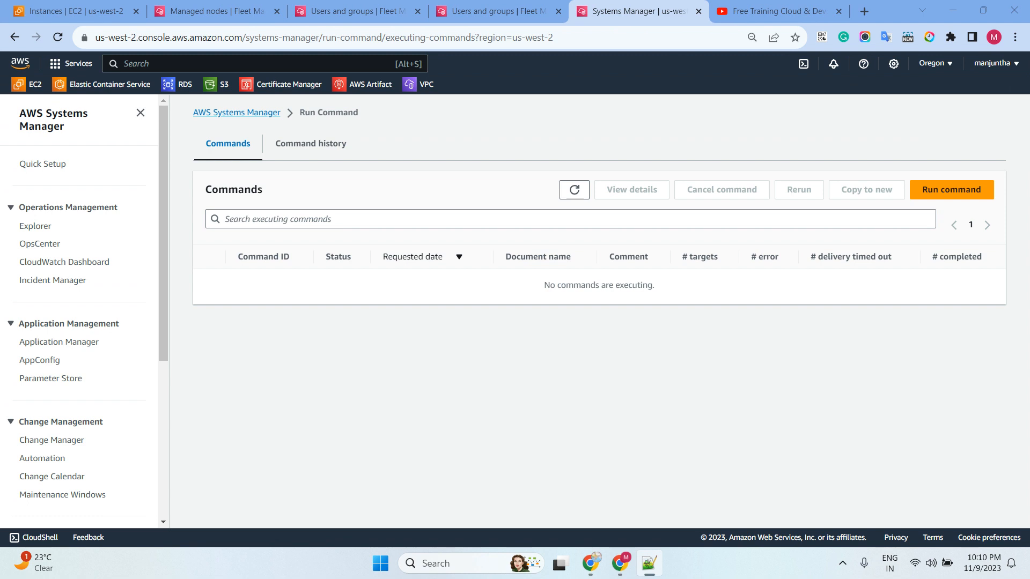
# - Start a new command, search for the AWSFleetManager-CreateUser document and select it
pyautogui.click(947, 192)
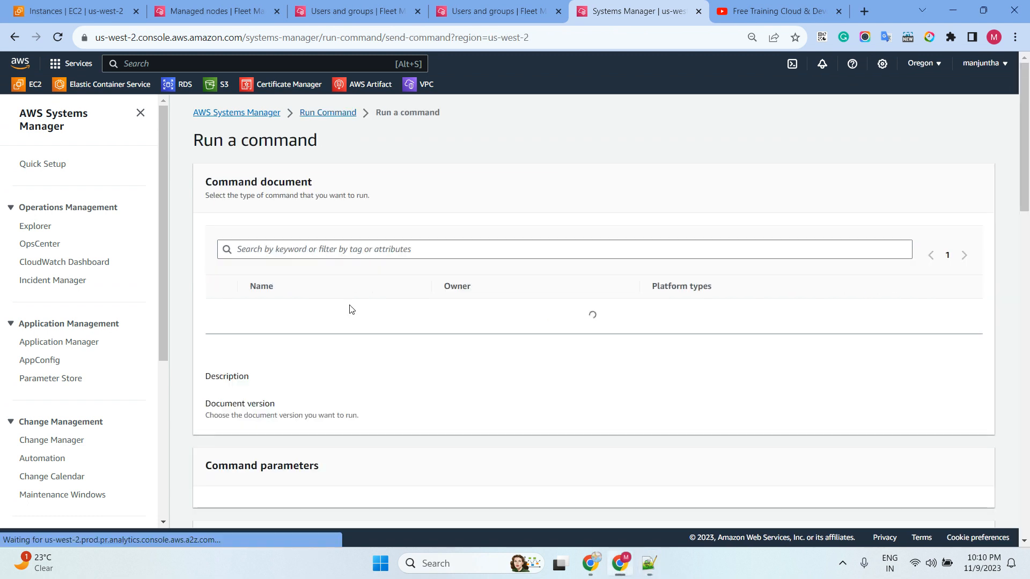
pyautogui.click(333, 250)
pyautogui.hotkey('ctrl', 'v')
pyautogui.press('Return')
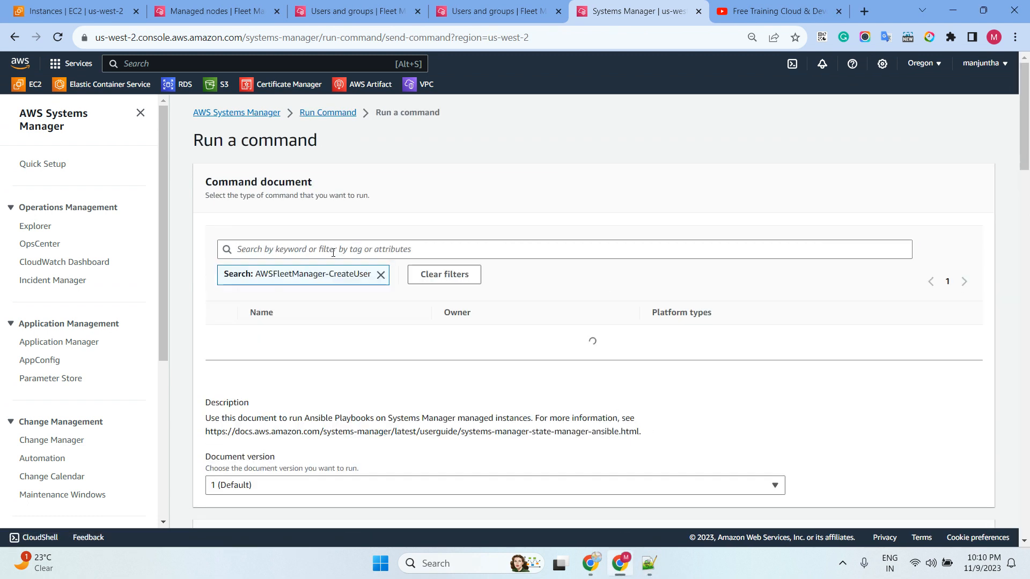
pyautogui.scroll(-3, 337, 319)
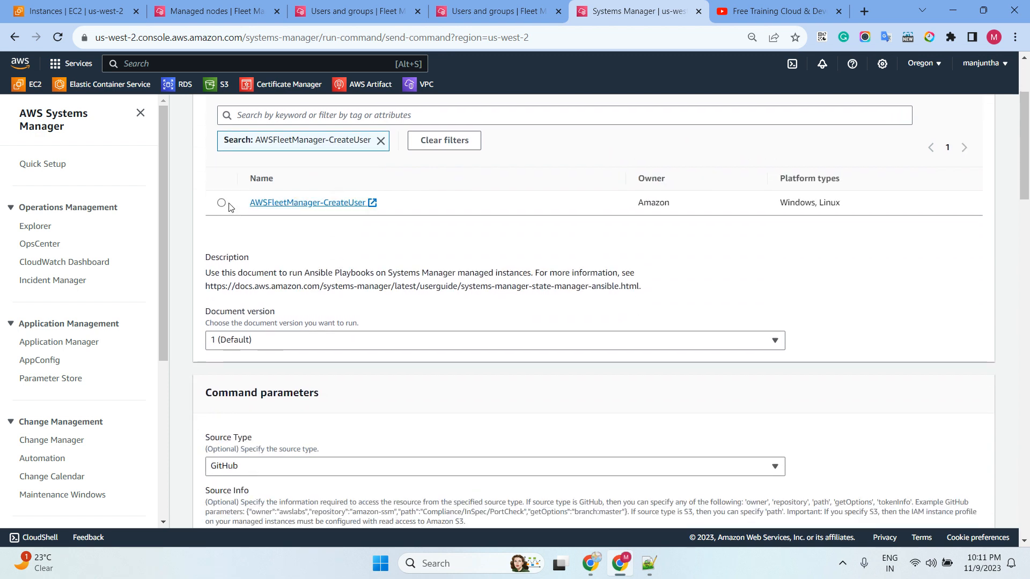
pyautogui.click(223, 202)
# - Fill in the new account's user name and set both Create Home Dir and Perform Action to Yes
pyautogui.scroll(-4, 473, 260)
pyautogui.click(270, 256)
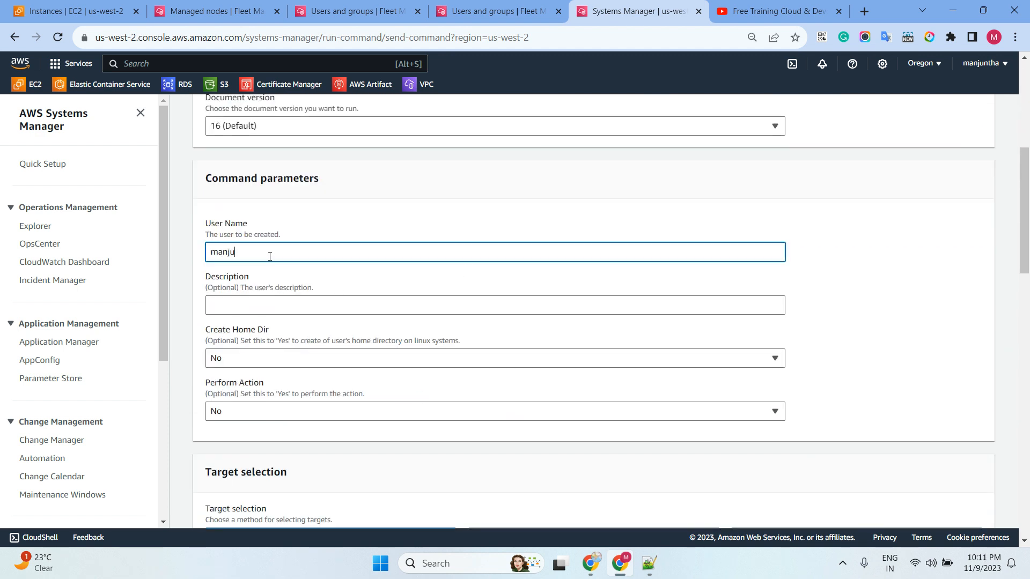
pyautogui.scroll(-3, 290, 270)
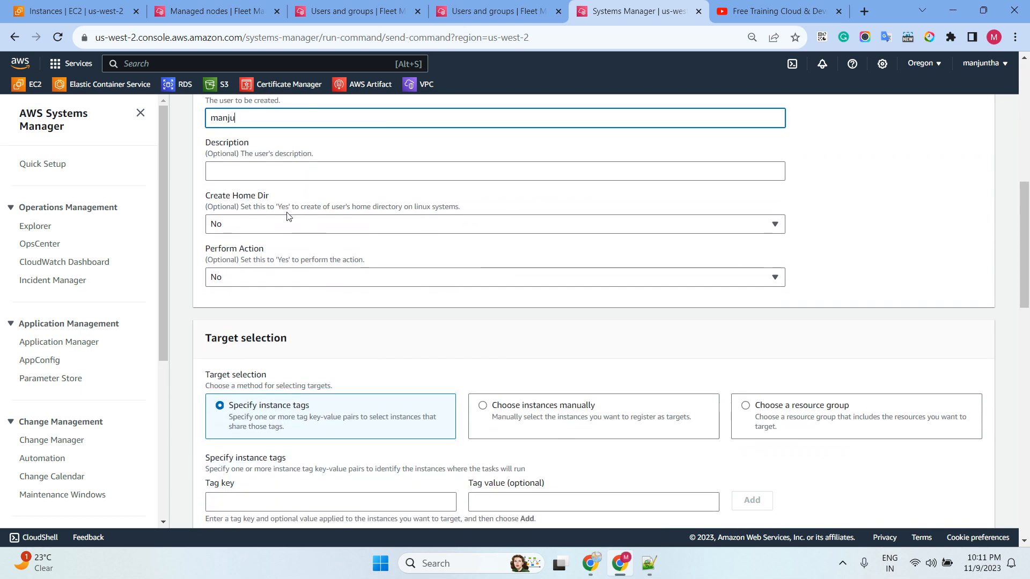
pyautogui.moveTo(220, 197); pyautogui.dragTo(283, 194)
pyautogui.click(250, 229)
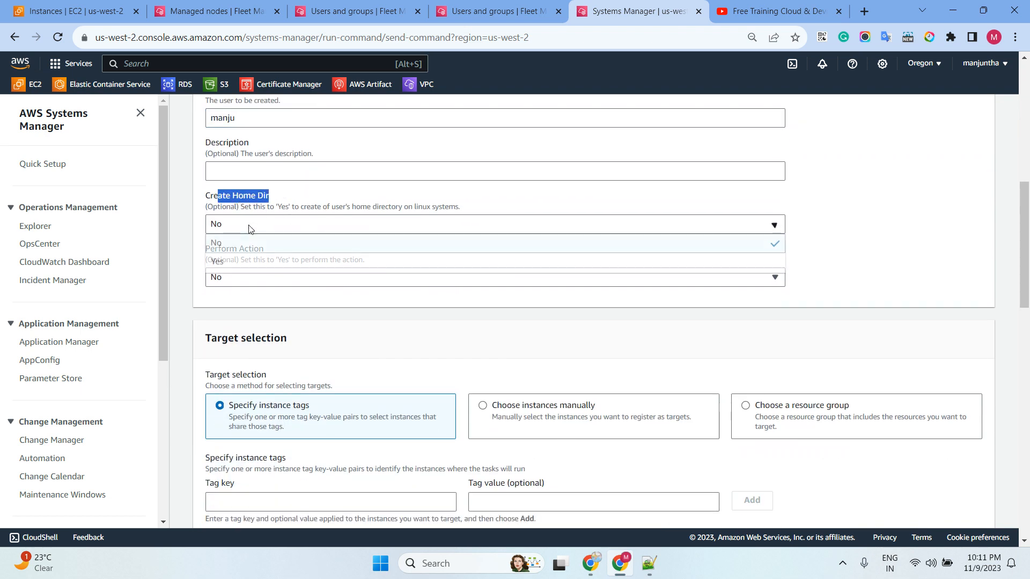
pyautogui.click(244, 263)
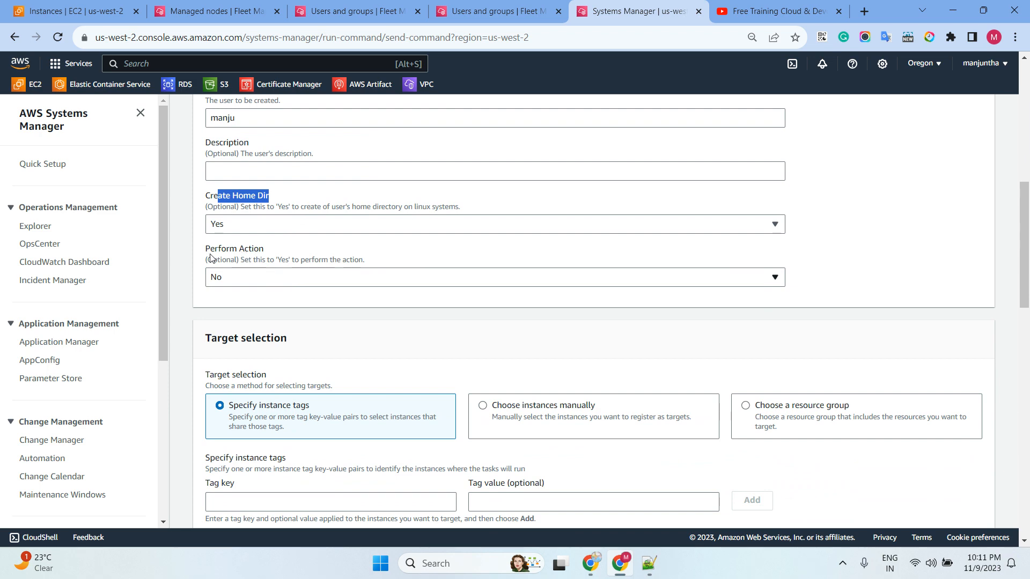
pyautogui.click(260, 279)
pyautogui.click(241, 314)
# - Choose the target instances manually and select both the ubunut and windows instances
pyautogui.scroll(-3, 404, 246)
pyautogui.scroll(-1, 404, 247)
pyautogui.click(486, 220)
pyautogui.scroll(-4, 453, 220)
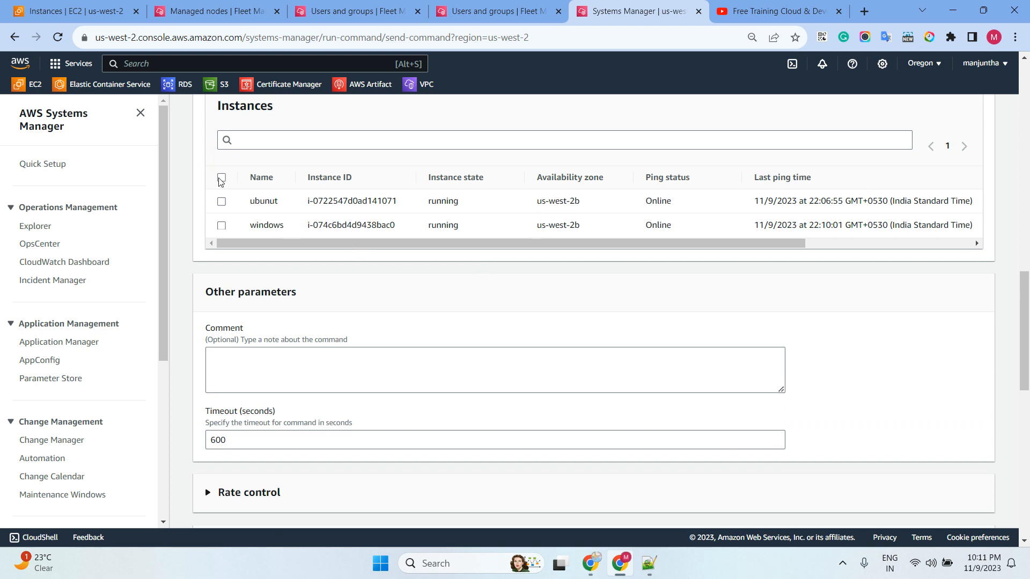
pyautogui.click(221, 179)
# - Check the command's output options and recheck the User Name entry in the command parameters
pyautogui.scroll(-6, 648, 284)
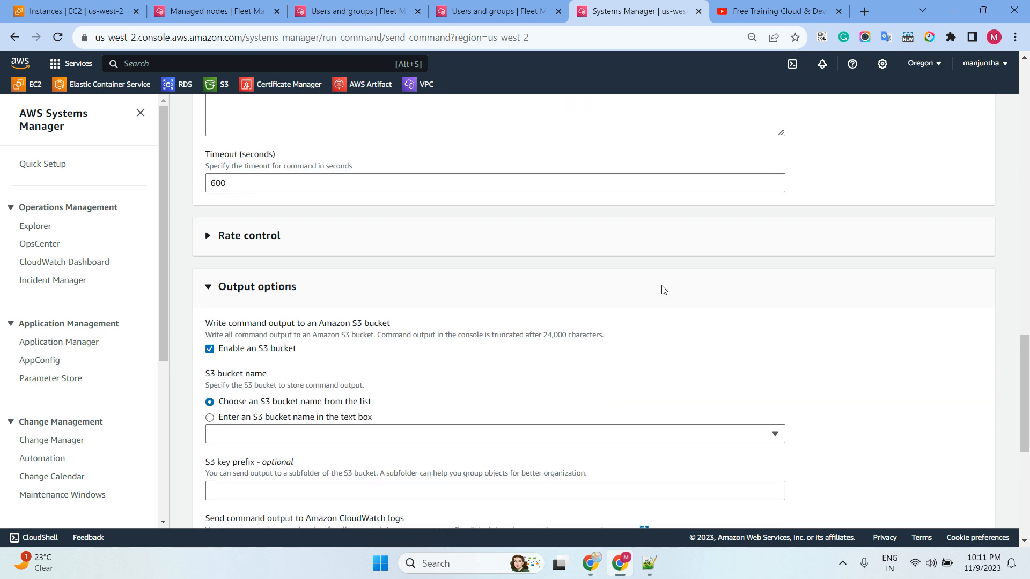
pyautogui.moveTo(280, 282); pyautogui.dragTo(276, 282)
pyautogui.scroll(15, 390, 280)
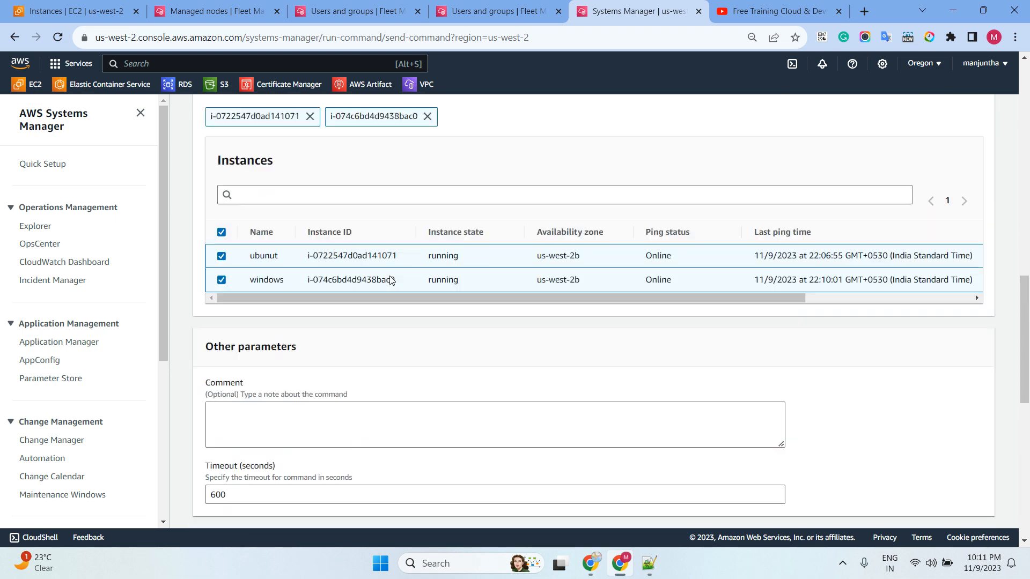
pyautogui.doubleClick(206, 322)
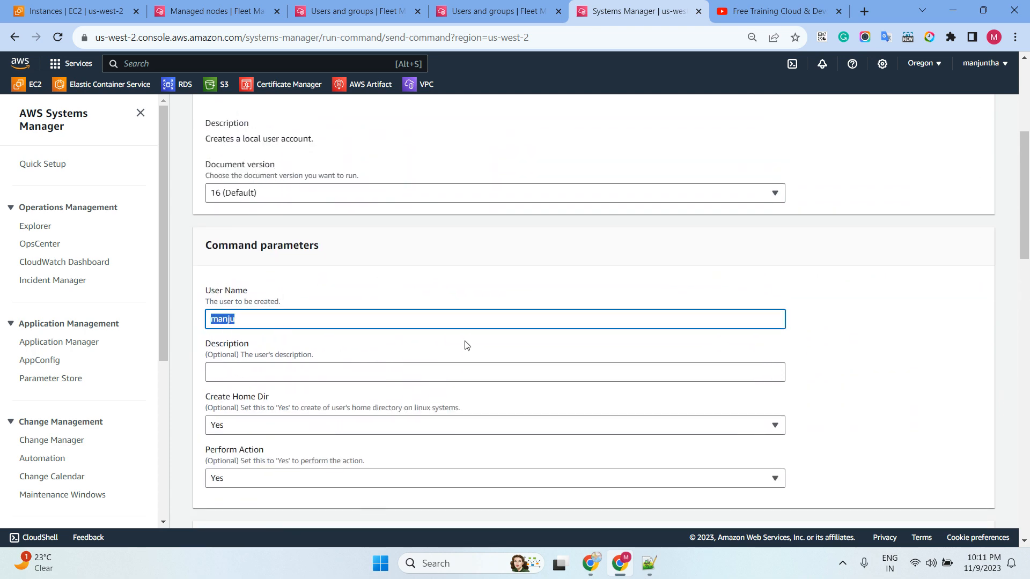
# - Run the user-creation command and search the ubunut instance's local users for the new user name
pyautogui.scroll(-15, 615, 322)
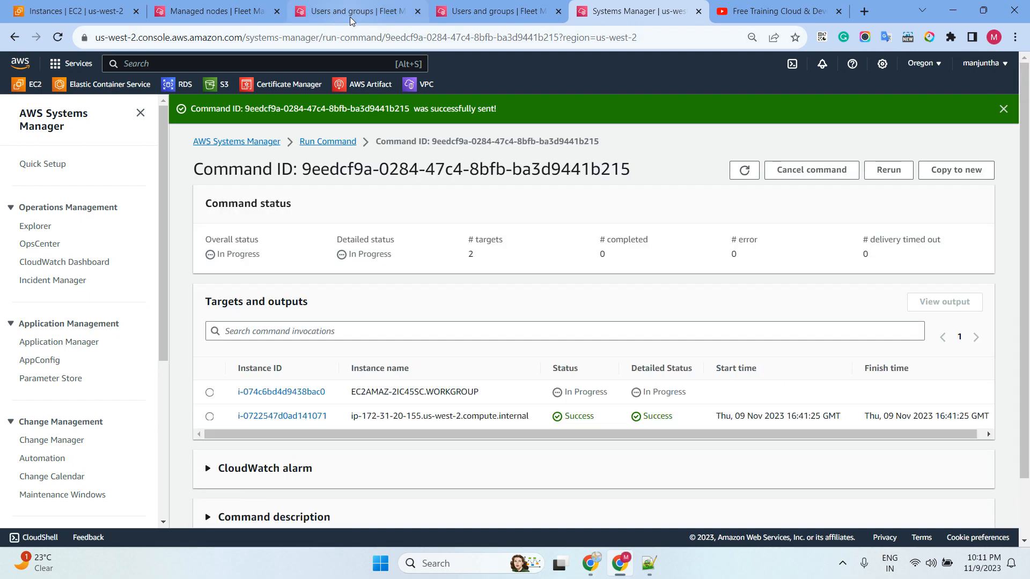
pyautogui.click(354, 11)
pyautogui.click(336, 248)
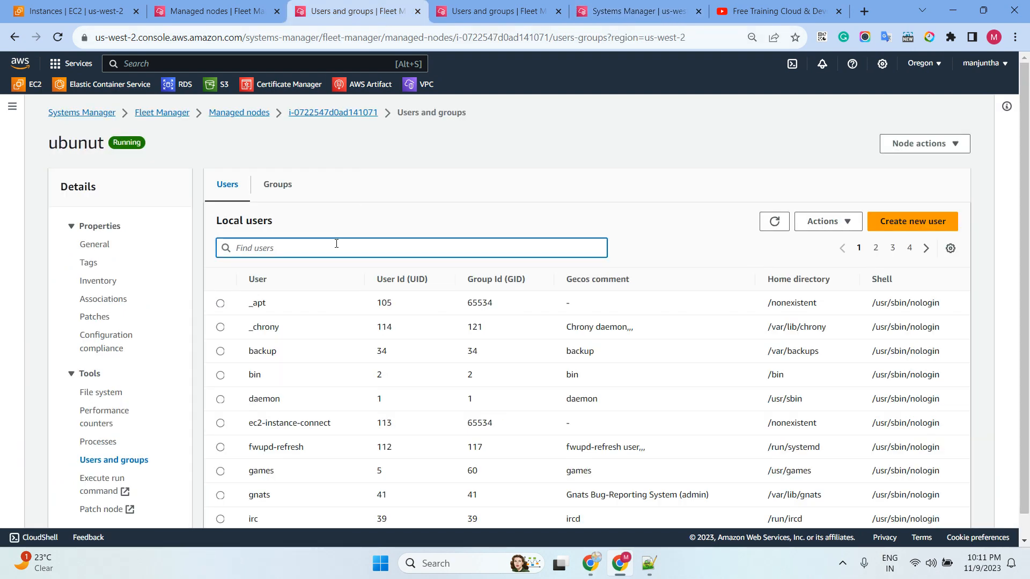
pyautogui.write('manju')
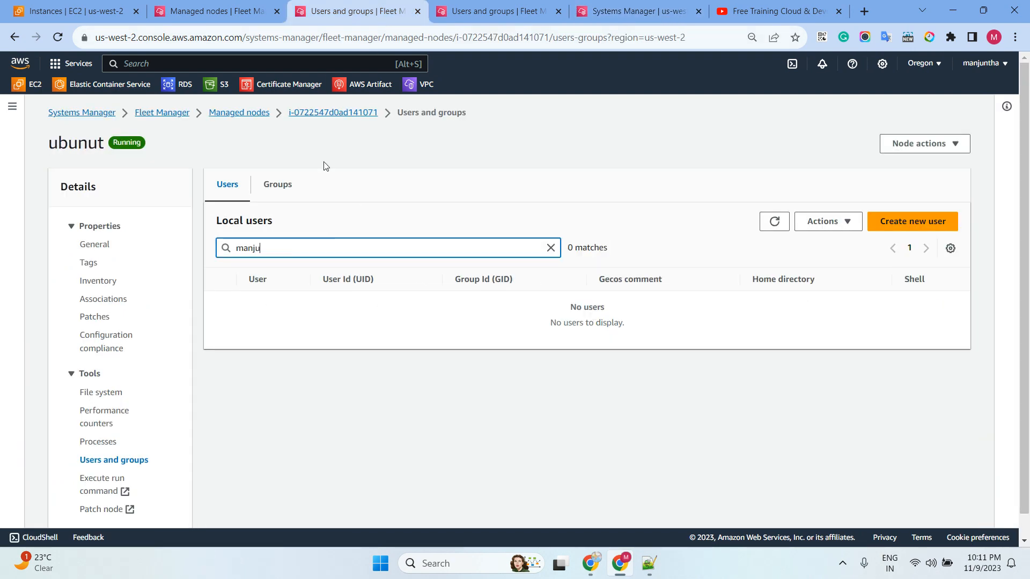
# - Search the windows instance's local users for the new user name, and clear the search
pyautogui.click(492, 13)
pyautogui.click(306, 248)
pyautogui.write('manju')
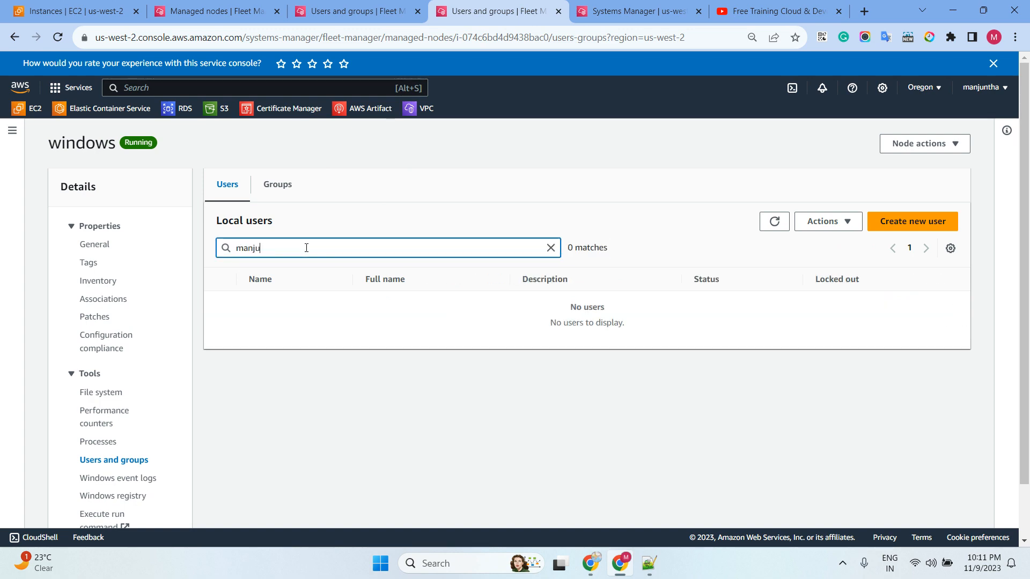
pyautogui.click(551, 248)
# - Refresh the command's status and open both instances' command outputs in separate browser tabs
pyautogui.click(631, 13)
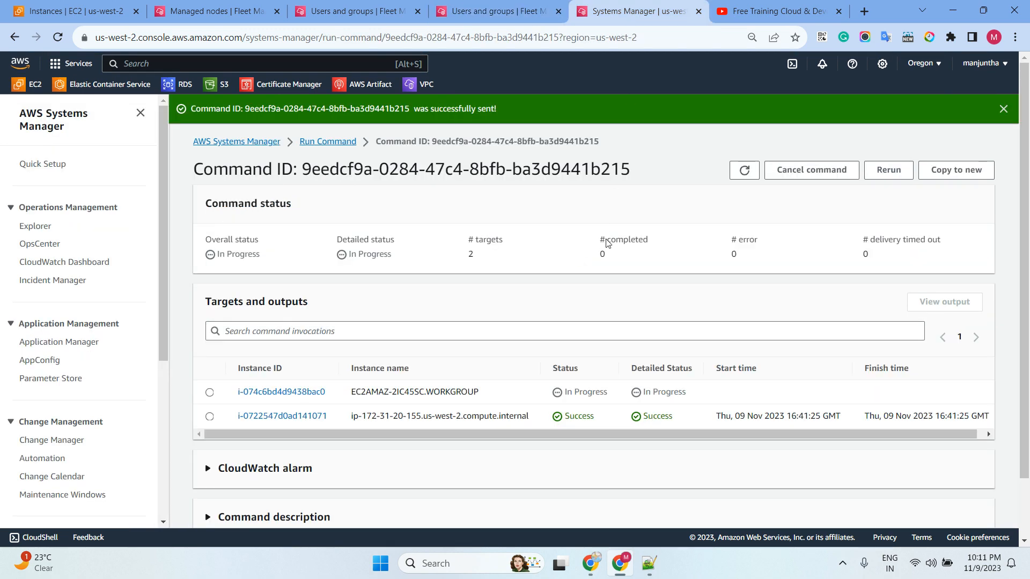
pyautogui.doubleClick(744, 170)
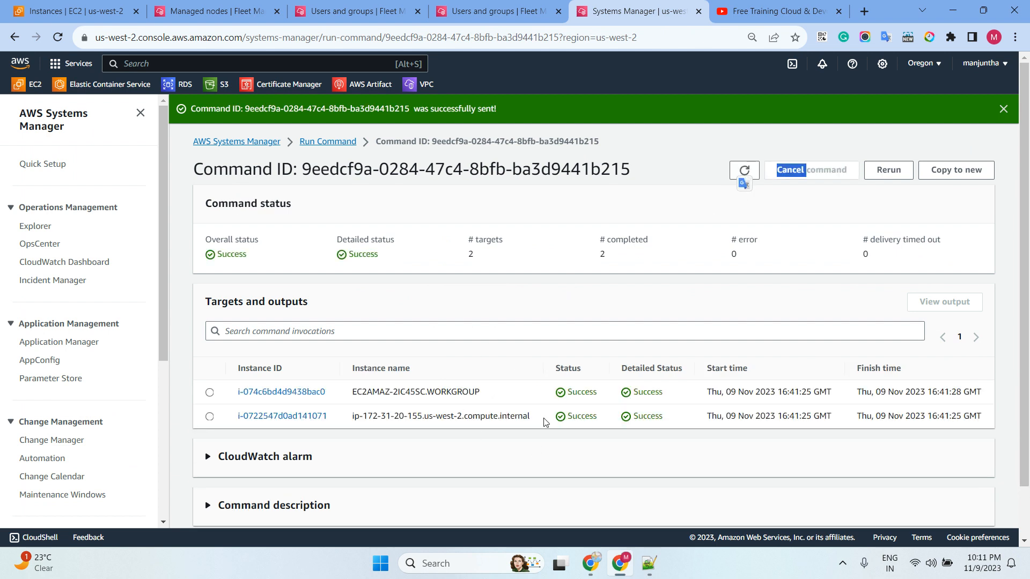
pyautogui.middleClick(290, 392)
pyautogui.middleClick(290, 416)
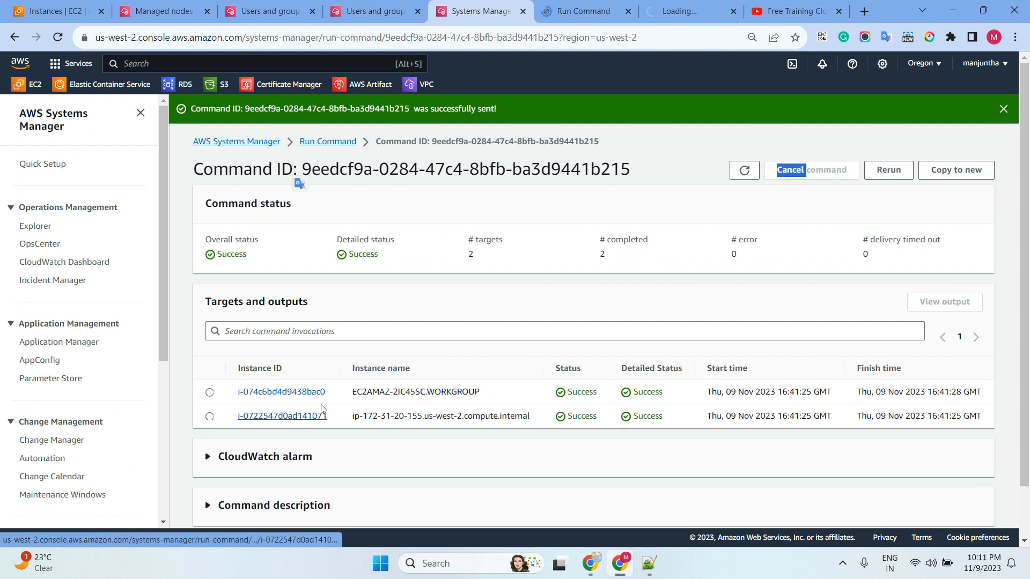
# - Read the Step 1 and Step 2 outputs of the user-creation command for the windows instance
pyautogui.click(584, 12)
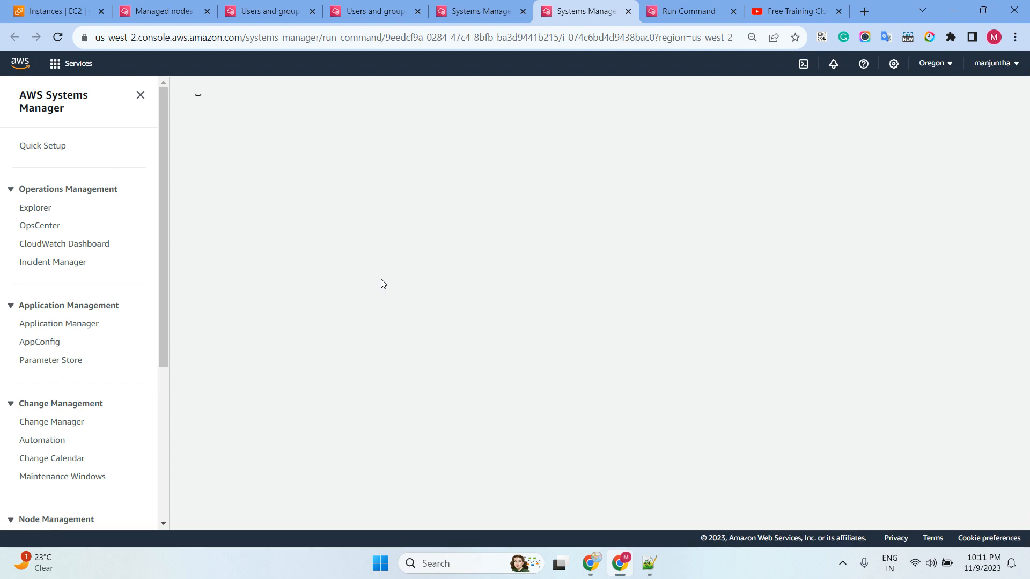
pyautogui.scroll(-1, 313, 377)
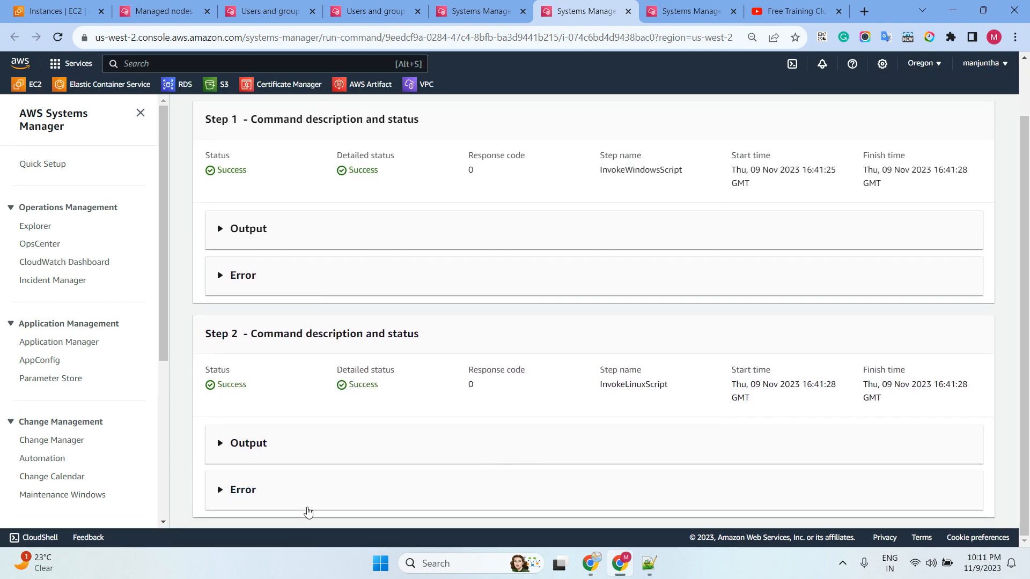
pyautogui.click(317, 442)
pyautogui.scroll(-4, 322, 387)
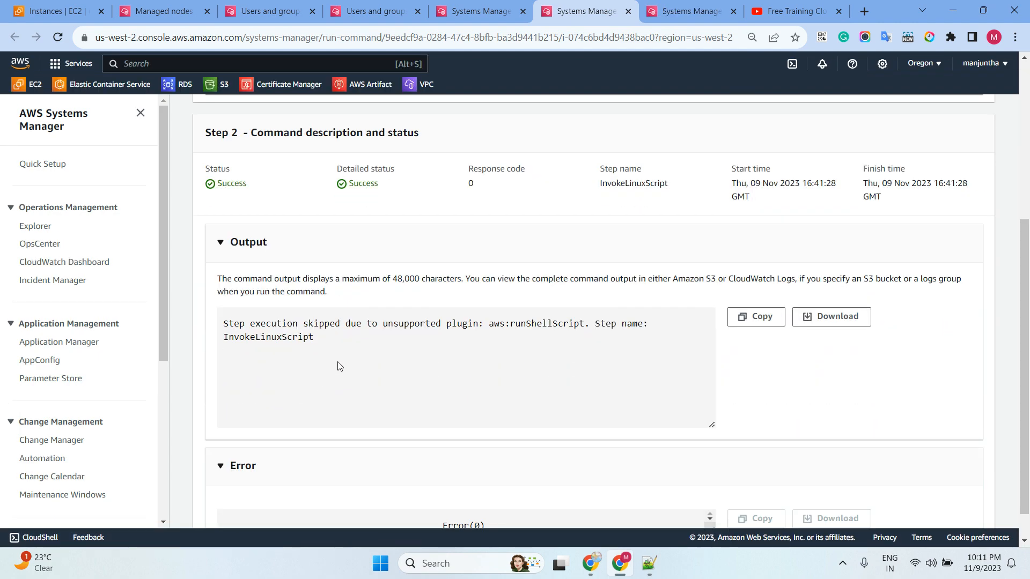
pyautogui.scroll(3, 333, 328)
pyautogui.click(290, 215)
pyautogui.click(293, 161)
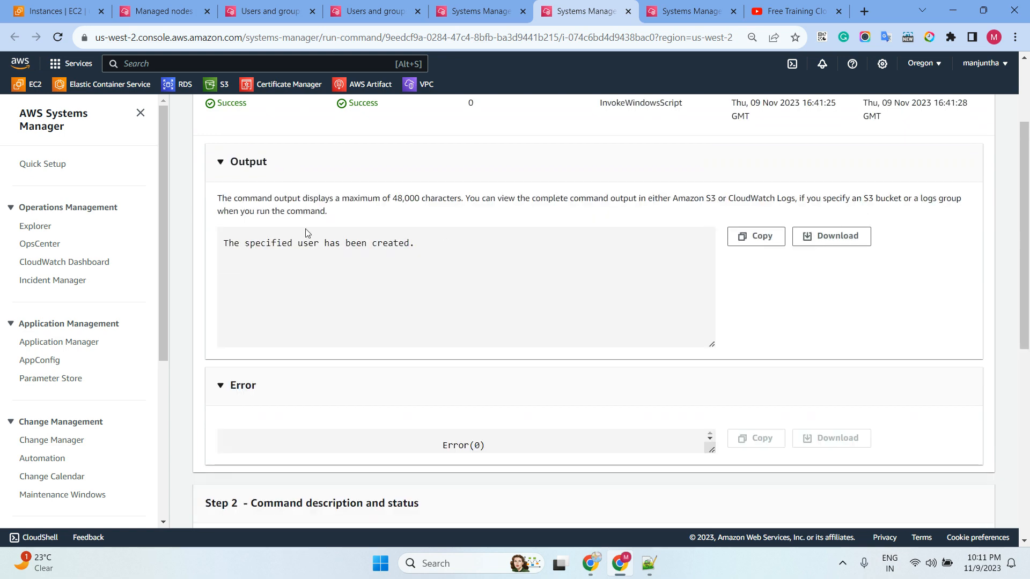
pyautogui.moveTo(438, 245); pyautogui.dragTo(223, 244)
# - Read the InvokeLinuxScript output of the user-creation command for the ubunut instance
pyautogui.hotkey('ctrl', 'Tab')
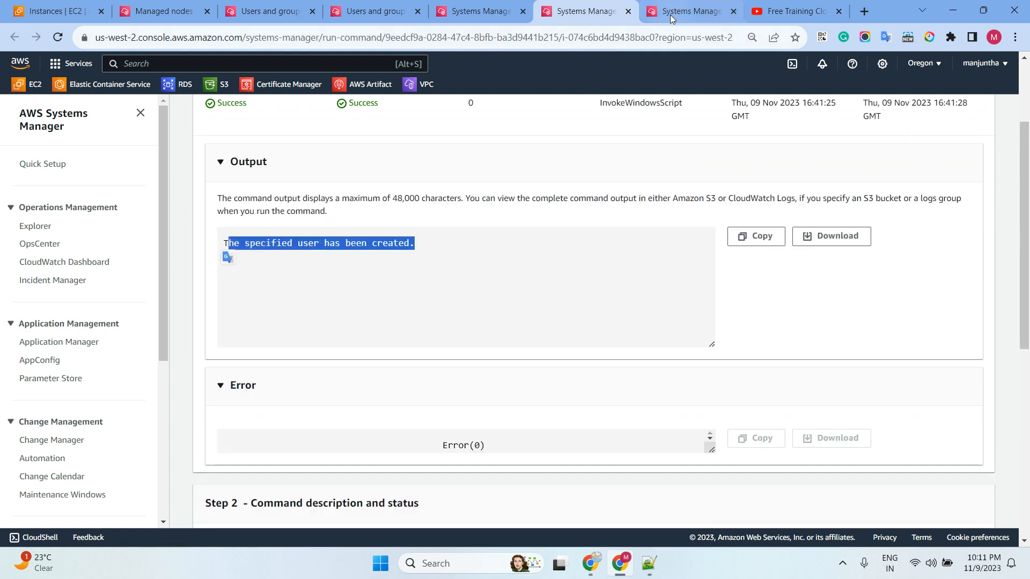
pyautogui.scroll(-1, 337, 309)
pyautogui.click(279, 440)
pyautogui.scroll(-3, 298, 370)
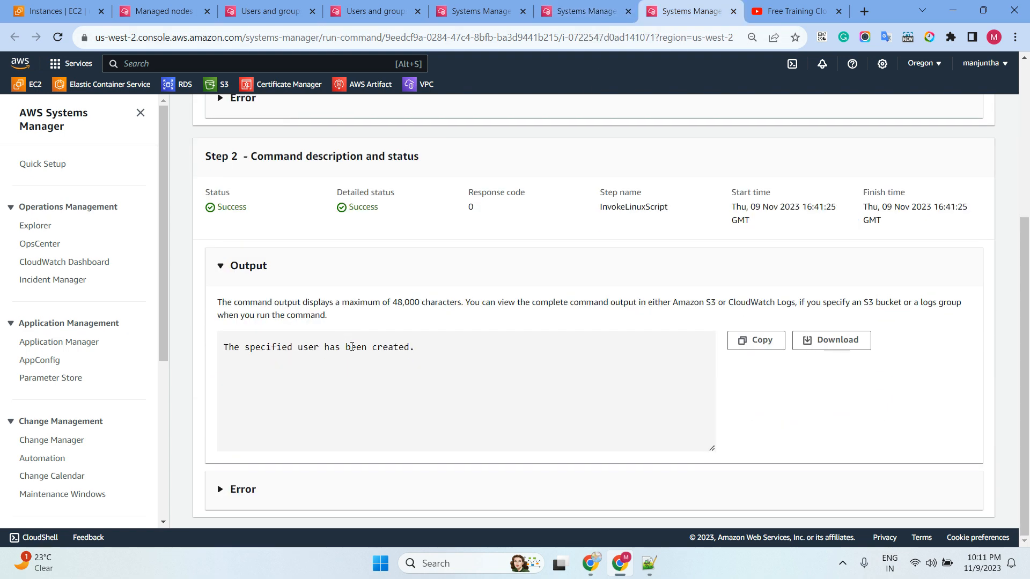
pyautogui.moveTo(428, 359); pyautogui.dragTo(259, 351)
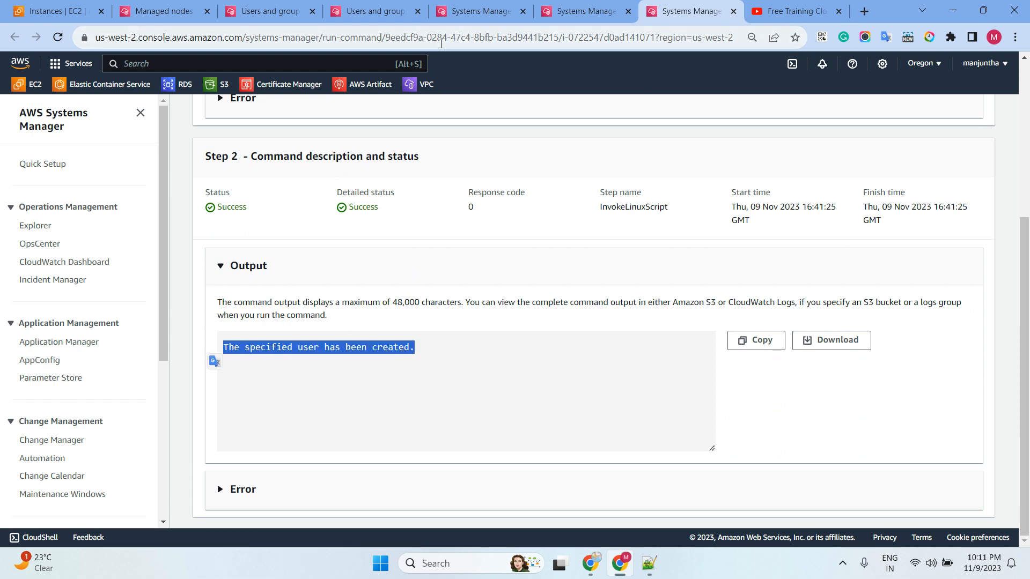
# - Refresh the local users lists of the windows and ubunut instances in Fleet Manager
pyautogui.click(479, 12)
pyautogui.click(374, 13)
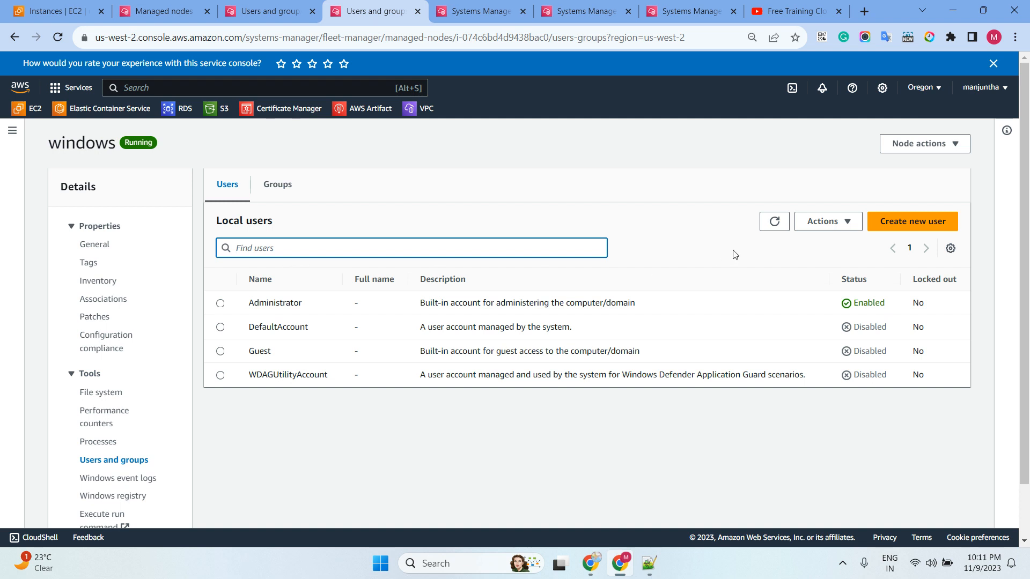
pyautogui.click(772, 222)
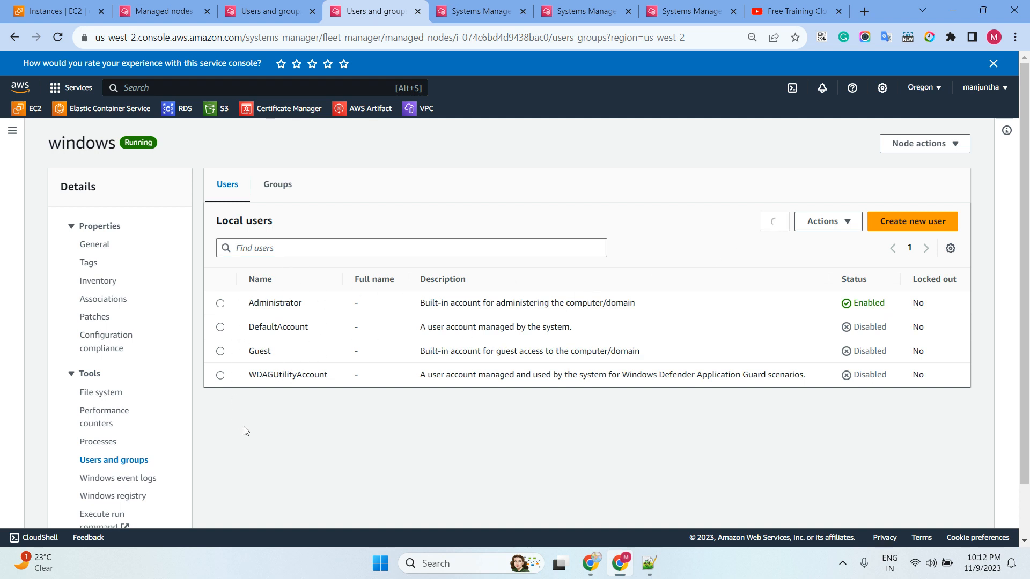
pyautogui.click(268, 11)
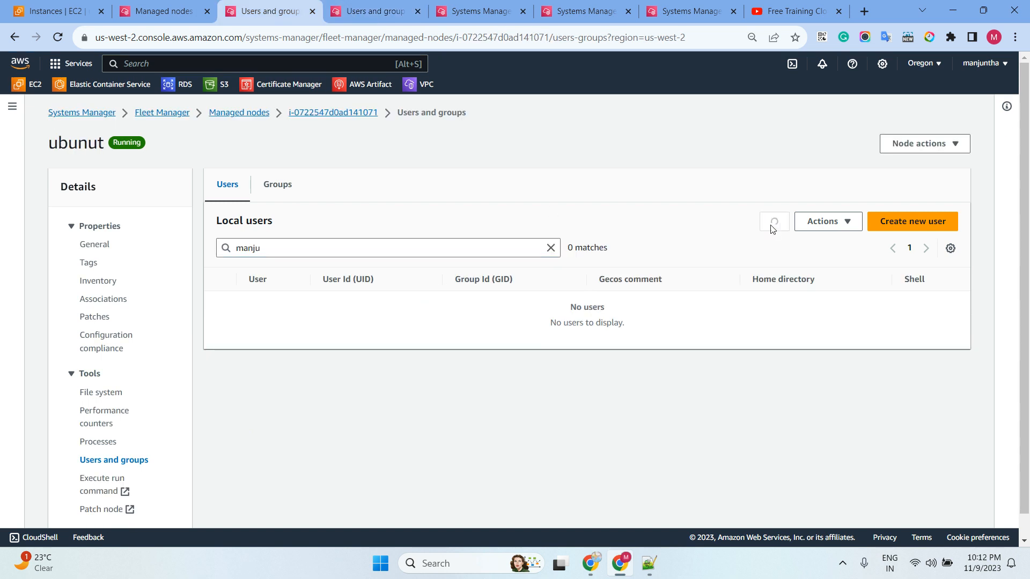
# - Check the new user's entry and status on the windows instance and its entry on the ubunut instance
pyautogui.click(373, 16)
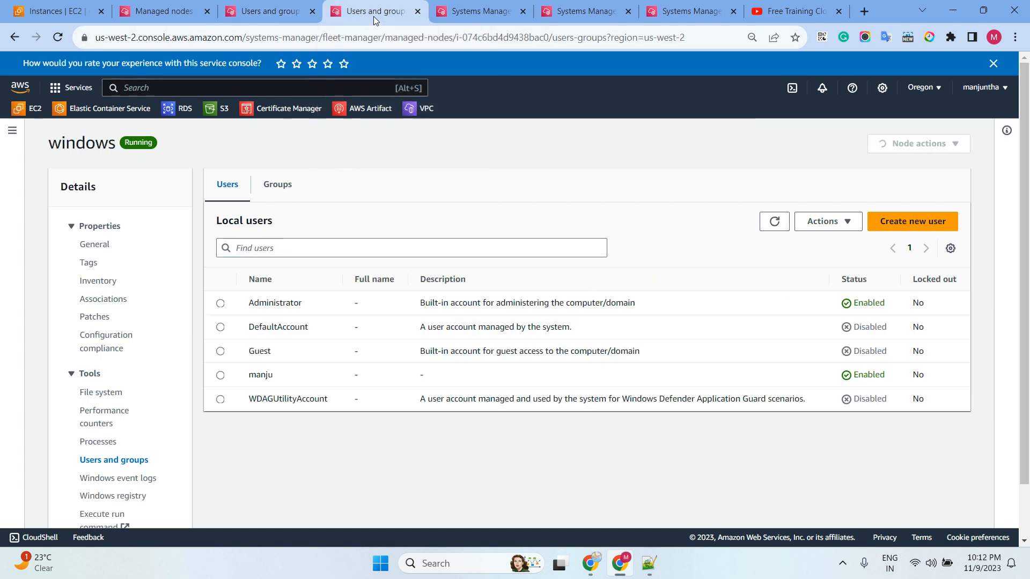
pyautogui.moveTo(279, 386); pyautogui.dragTo(241, 375)
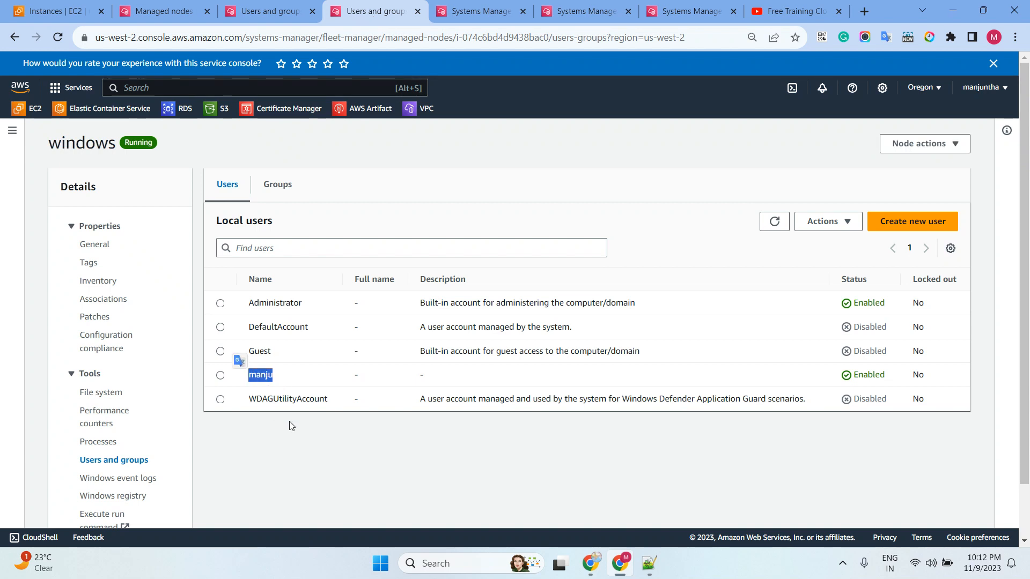
pyautogui.moveTo(875, 378); pyautogui.dragTo(830, 382)
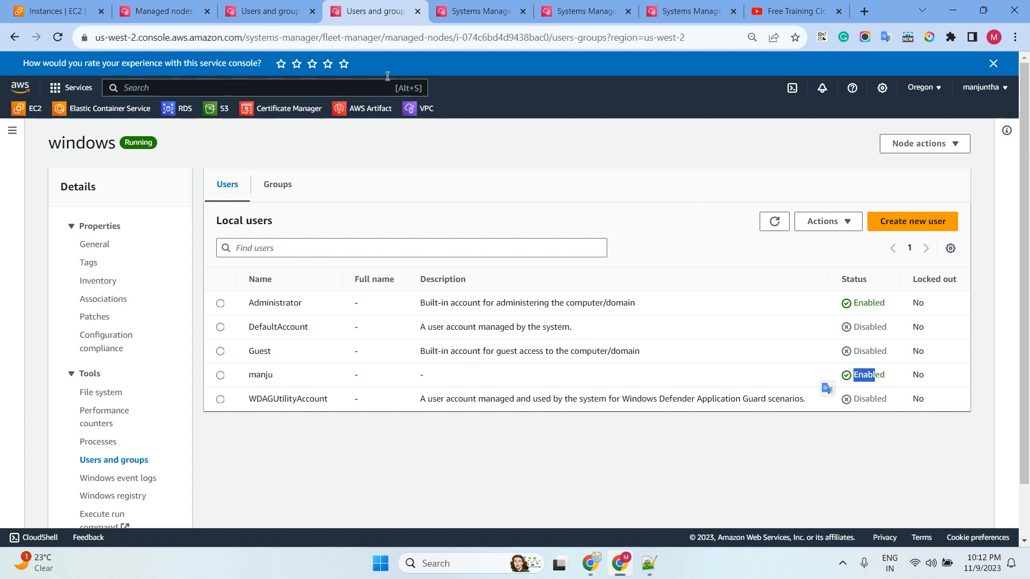
pyautogui.click(279, 15)
pyautogui.moveTo(285, 306); pyautogui.dragTo(242, 306)
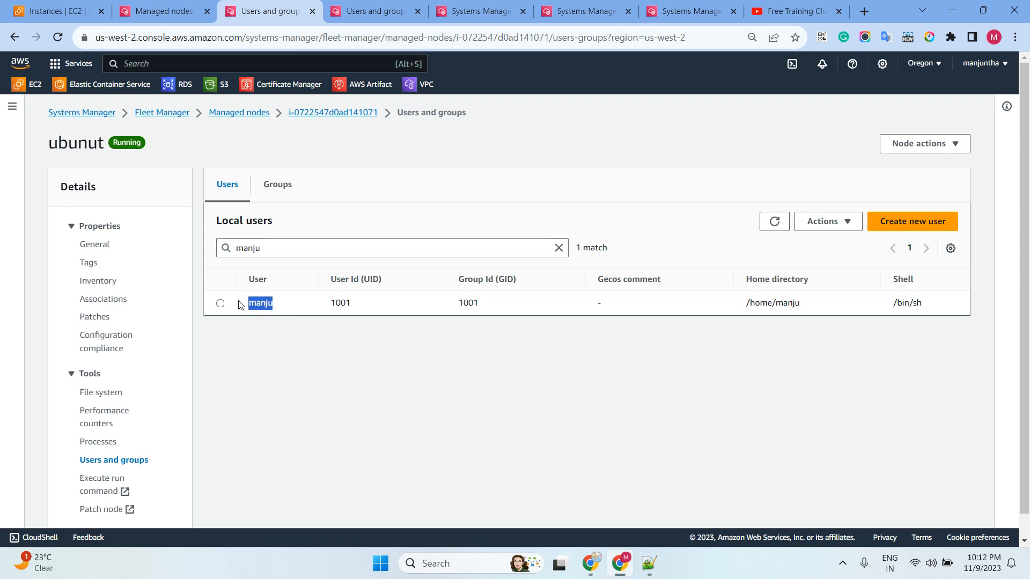
pyautogui.click(373, 13)
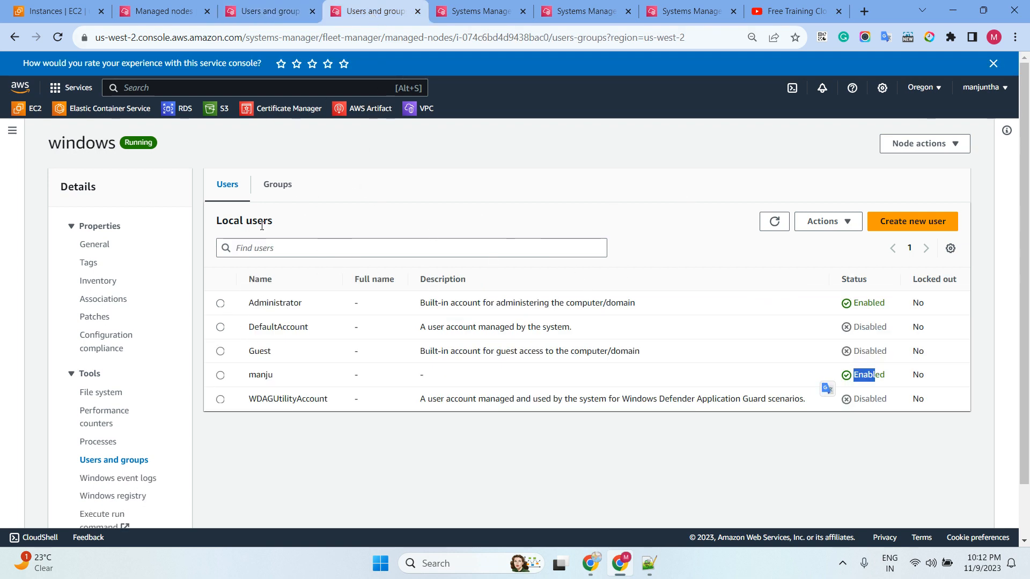
# - Return to the Run Command page and close both instances' command output pages
pyautogui.click(481, 13)
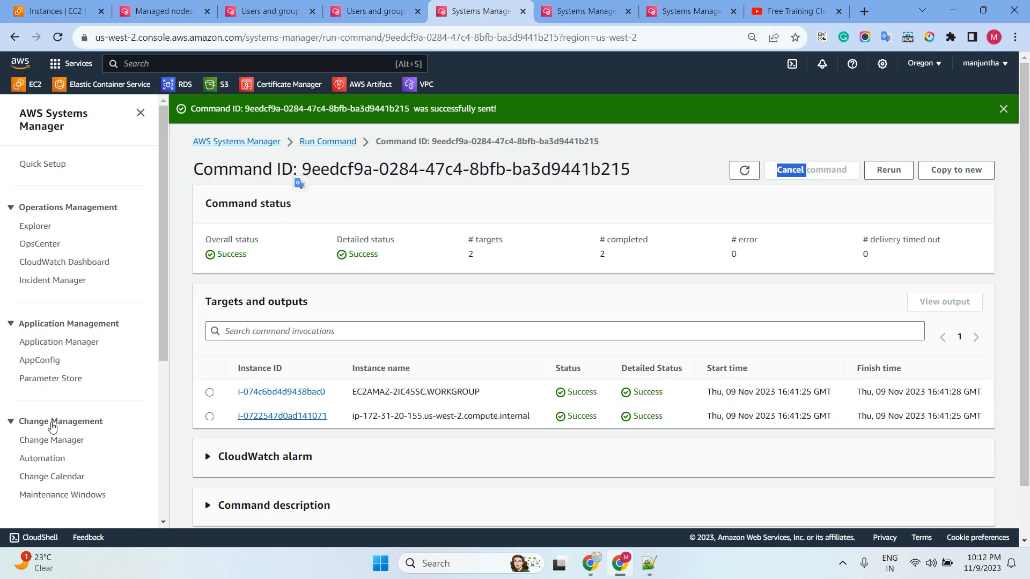
pyautogui.scroll(-3, 49, 426)
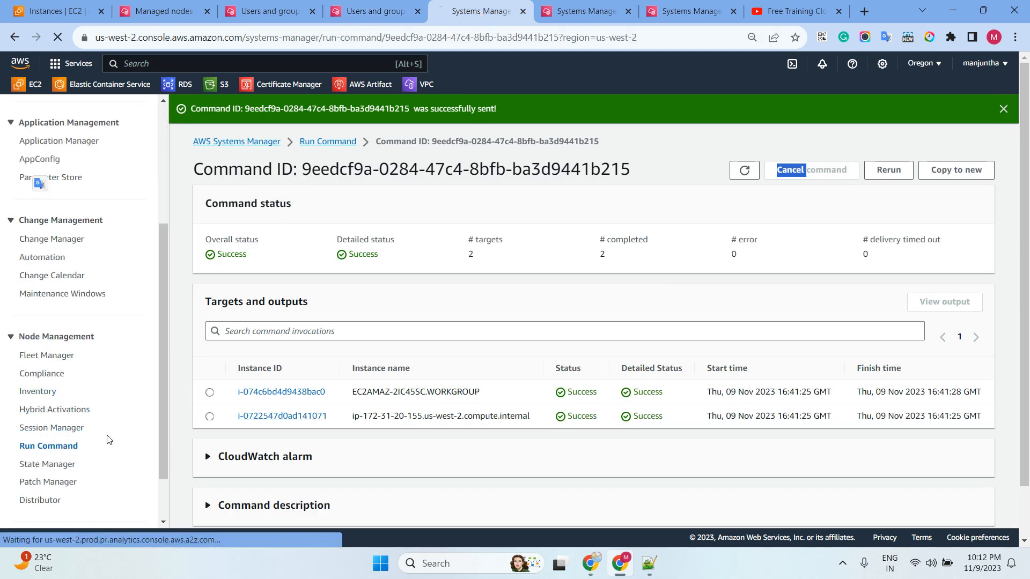
pyautogui.click(44, 446)
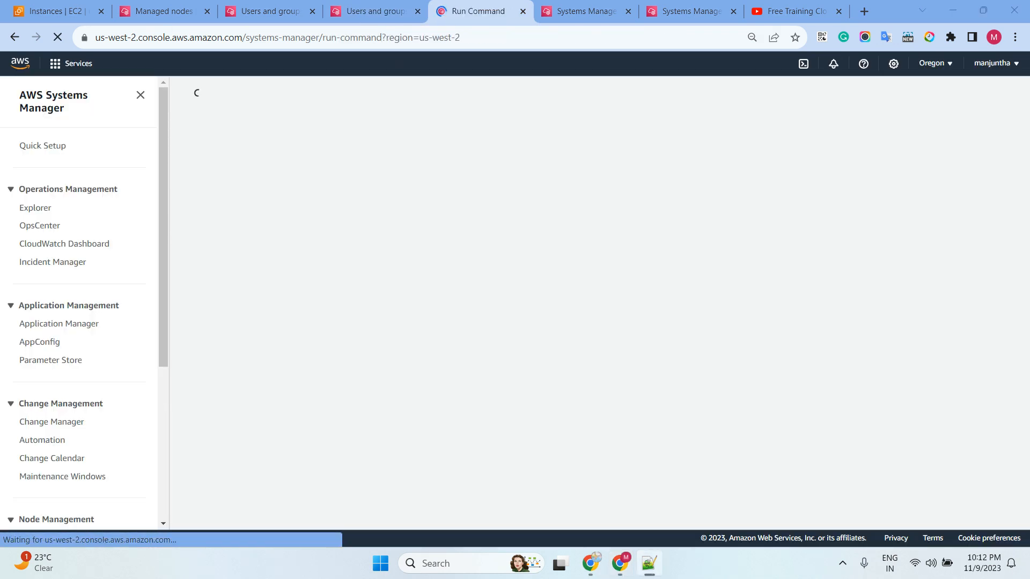
pyautogui.click(625, 17)
pyautogui.click(628, 11)
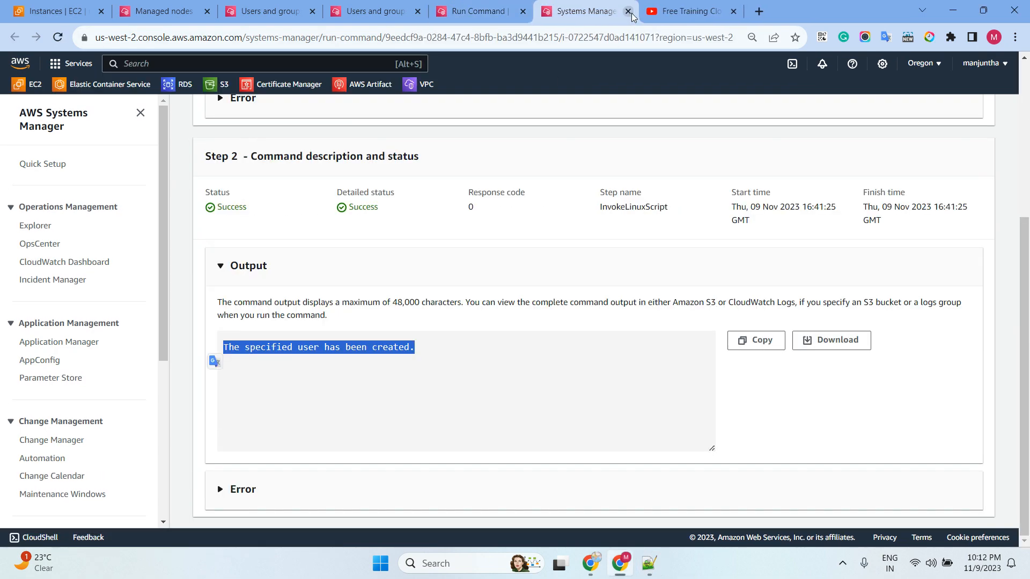
pyautogui.click(628, 11)
# - Start a new command, search for the AWSFleetManager-CreateGroup document and select it
pyautogui.click(934, 196)
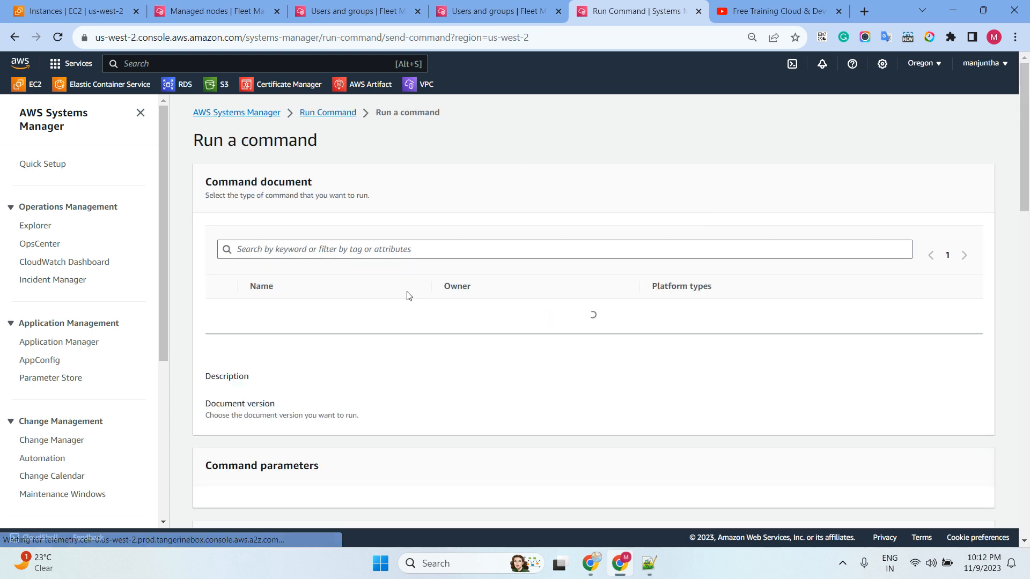
pyautogui.click(345, 248)
pyautogui.write('AWSFleetManager-CreateGroup')
pyautogui.press('Return')
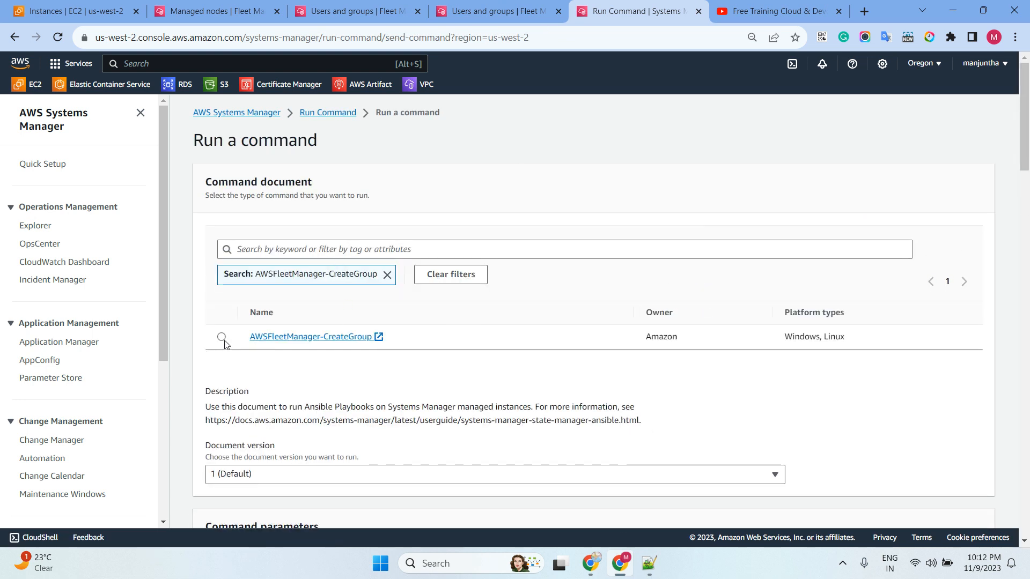
pyautogui.click(224, 339)
# - Fill in the new group's name in the command parameters and set Perform Action to Yes
pyautogui.scroll(-5, 494, 326)
pyautogui.click(236, 323)
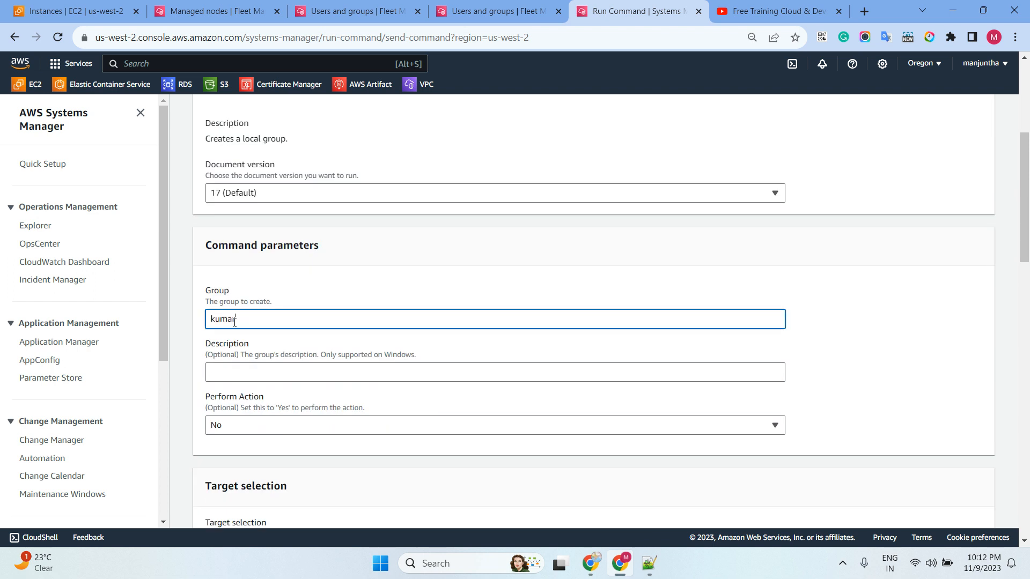
pyautogui.scroll(-3, 315, 307)
pyautogui.click(243, 294)
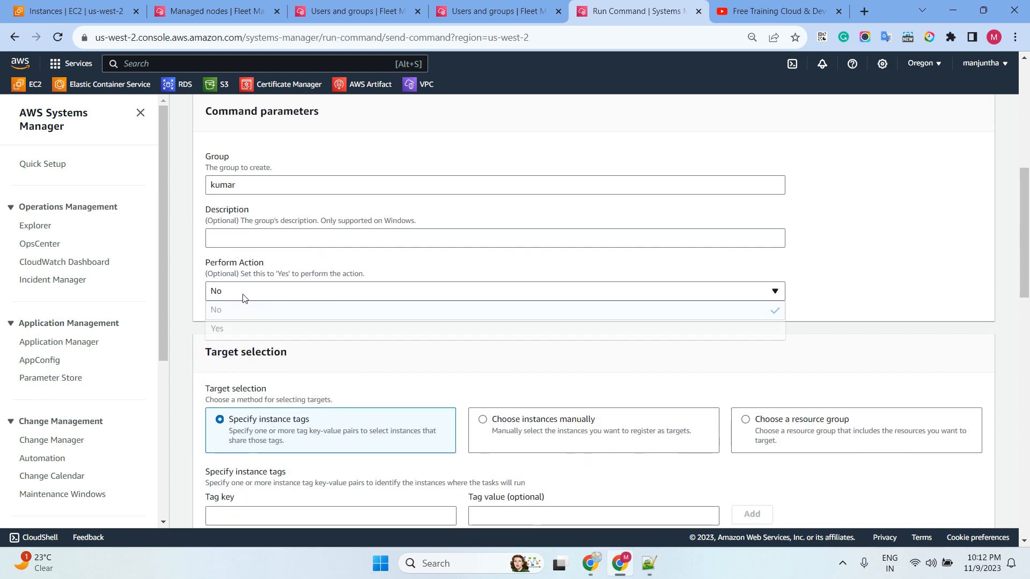
pyautogui.click(246, 327)
pyautogui.scroll(-3, 391, 253)
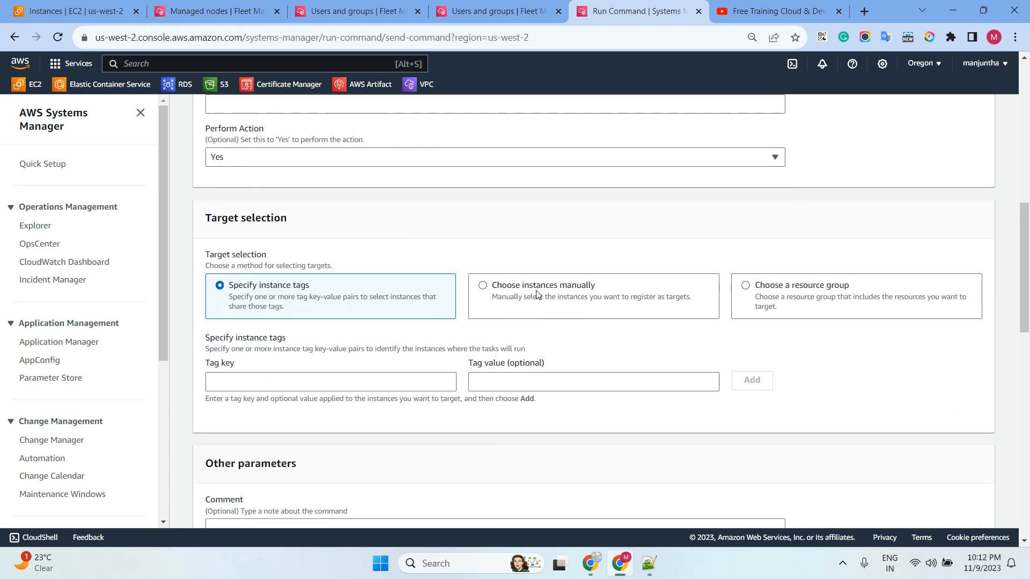
# - Copy the group name from the command parameters
pyautogui.scroll(1, 428, 273)
pyautogui.doubleClick(204, 118)
pyautogui.hotkey('ctrl', 'c')
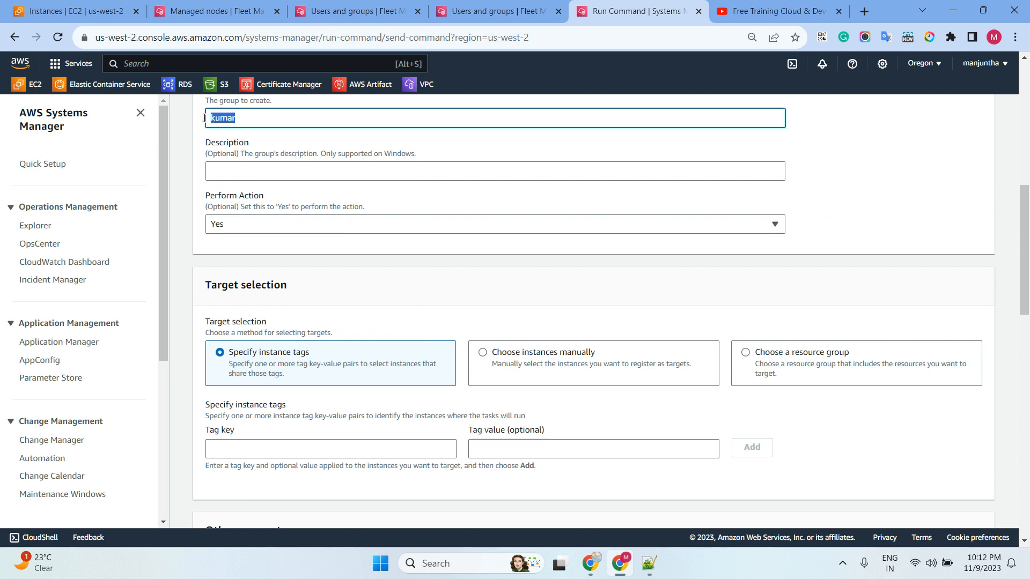
# - Choose the target instances manually and select both the ubunut and windows instances for the group creation
pyautogui.scroll(-3, 543, 305)
pyautogui.click(513, 221)
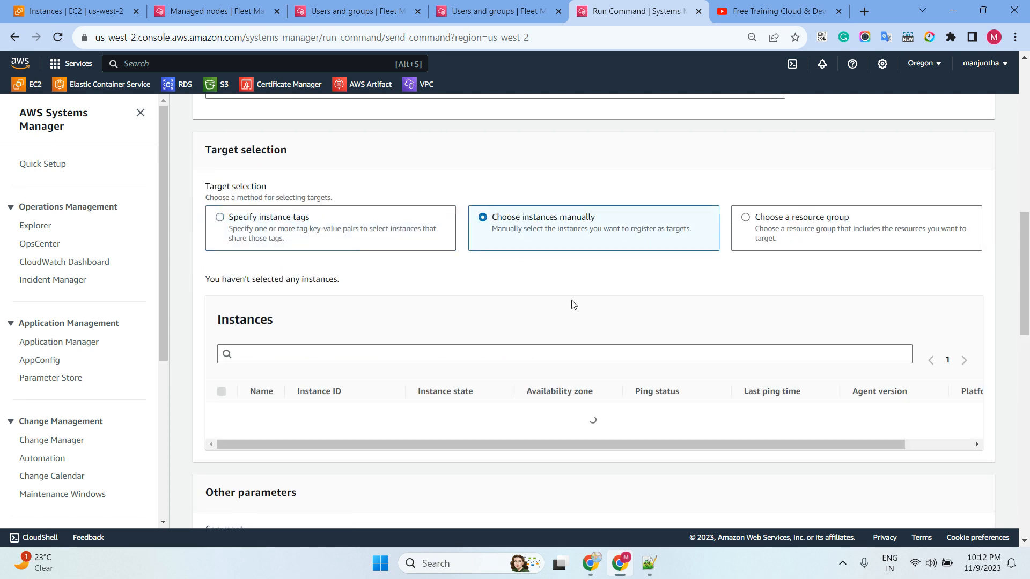
pyautogui.scroll(-4, 573, 301)
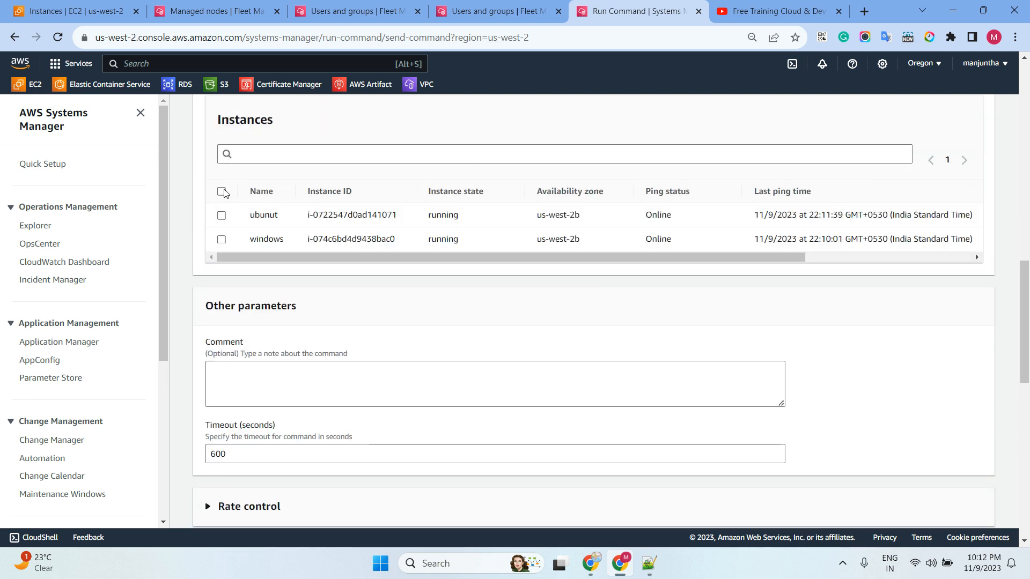
# - Disable writing the command output to an S3 bucket and run the group creation command
pyautogui.scroll(-5, 445, 244)
pyautogui.scroll(-6, 445, 244)
pyautogui.scroll(4, 310, 236)
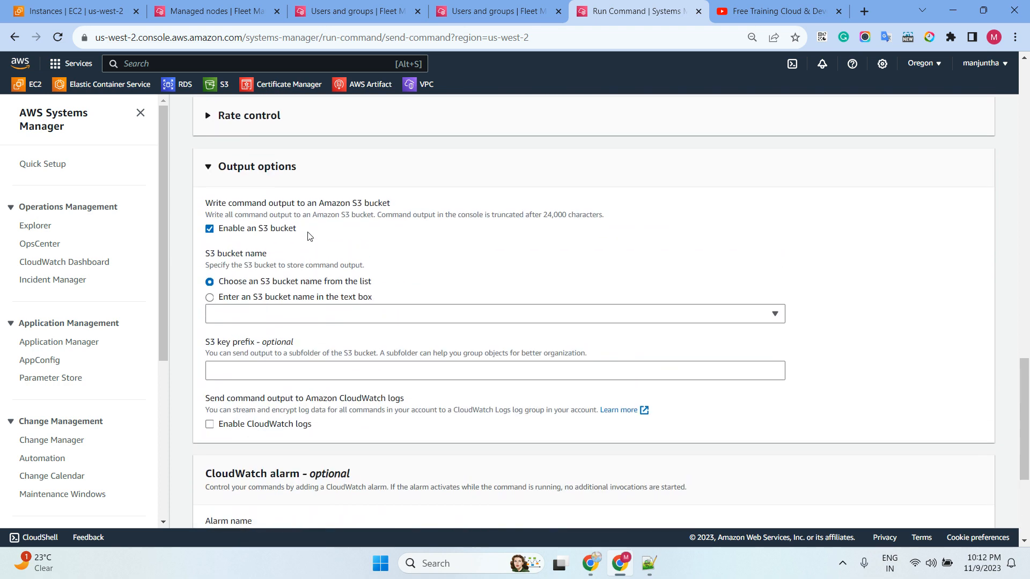
pyautogui.click(239, 232)
pyautogui.scroll(-2, 483, 268)
pyautogui.click(973, 508)
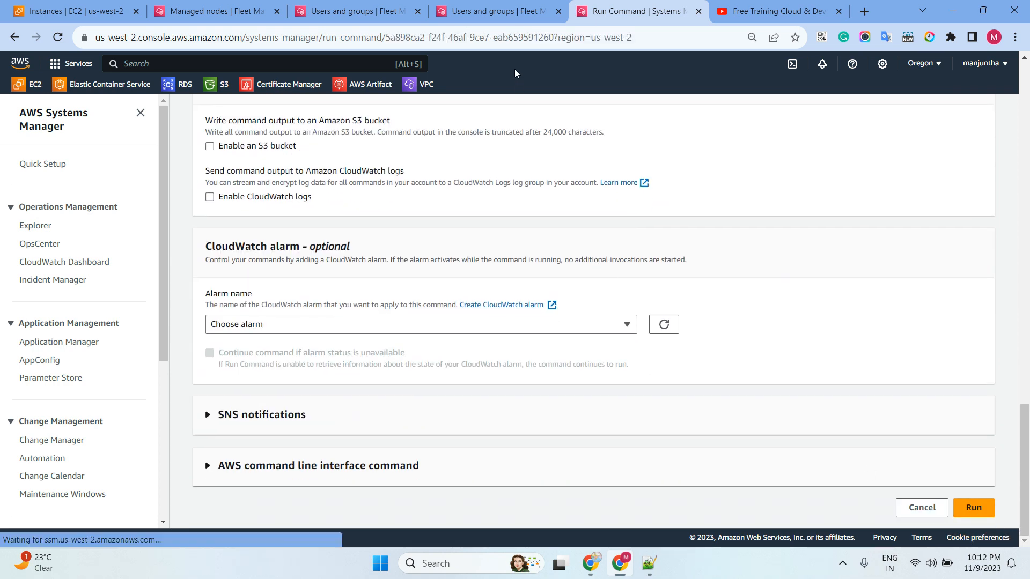
# - Open the local groups of the windows and ubunut nodes in Fleet Manager and filter both lists by the new group's name
pyautogui.click(499, 11)
pyautogui.click(277, 184)
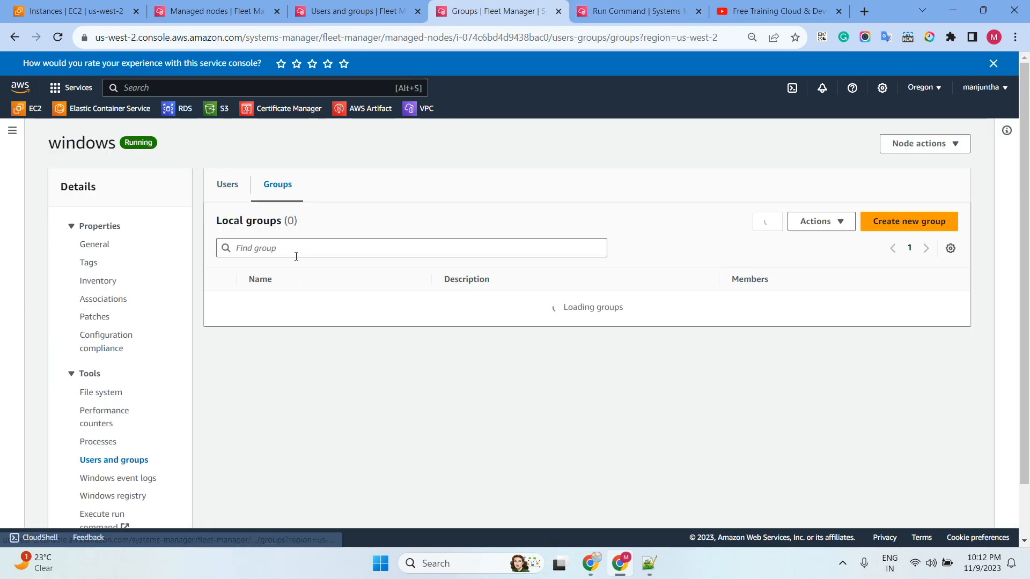
pyautogui.click(295, 250)
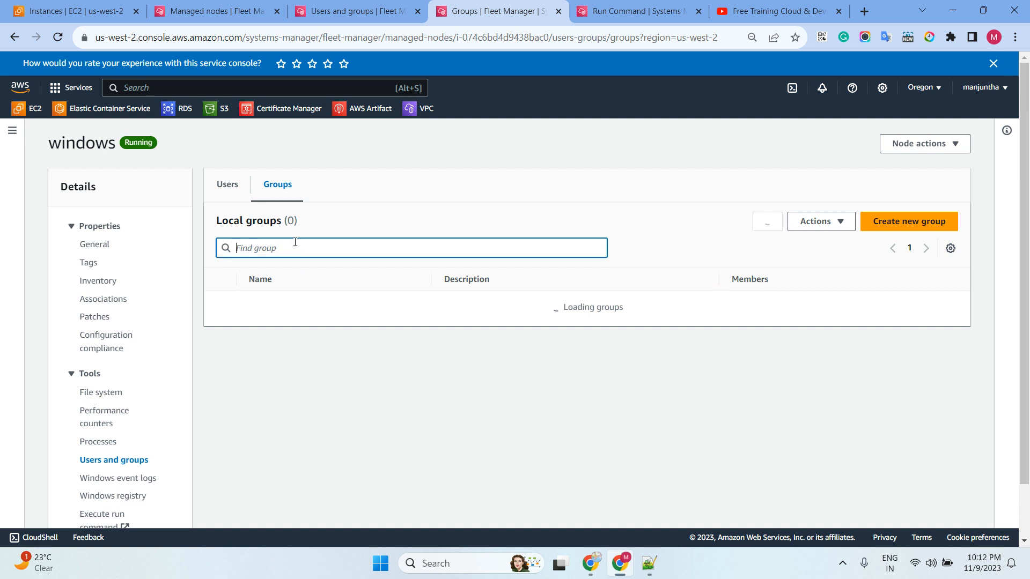
pyautogui.click(354, 11)
pyautogui.click(277, 184)
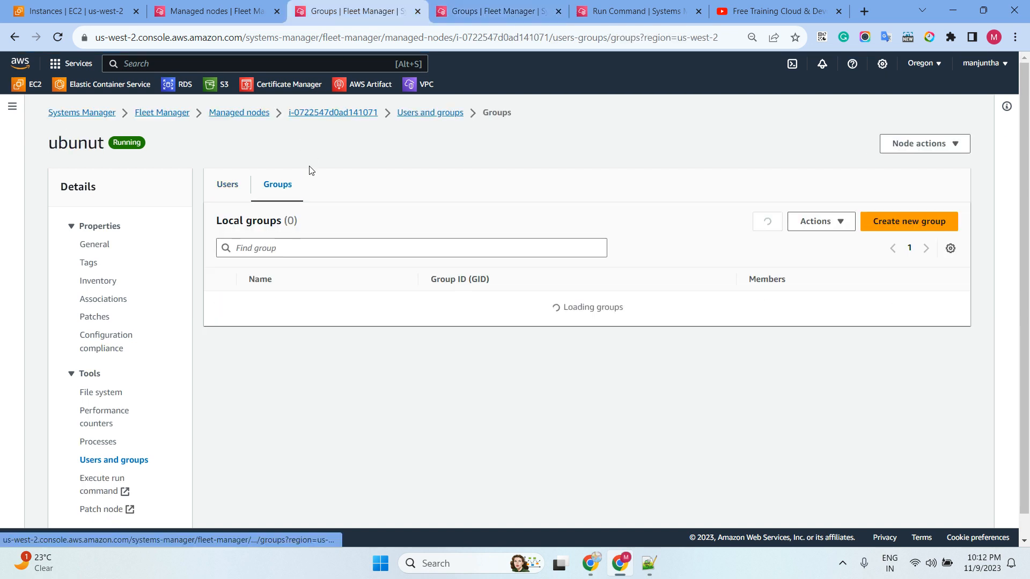
pyautogui.click(444, 12)
pyautogui.write('kumar')
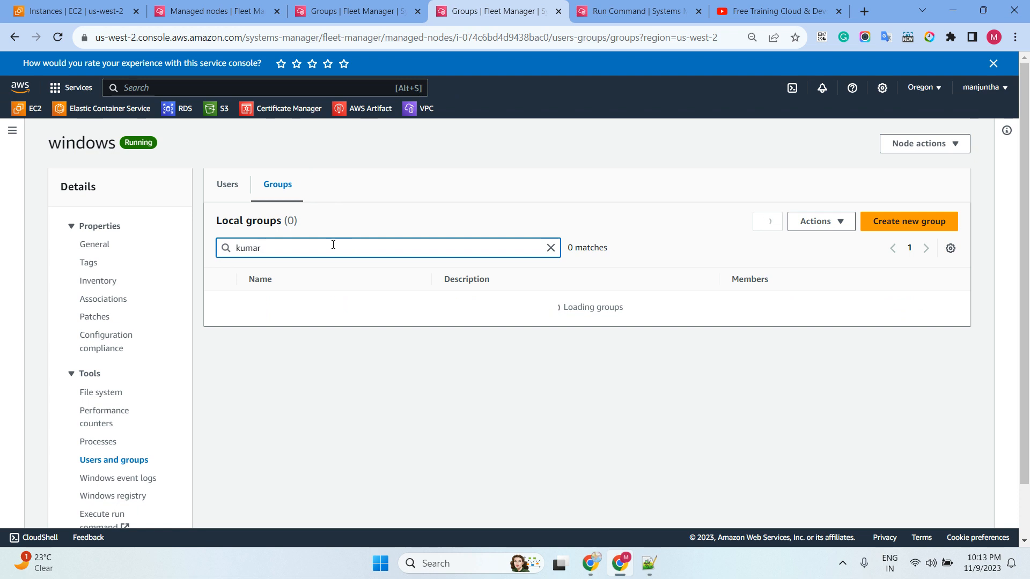
pyautogui.click(339, 11)
pyautogui.click(302, 244)
pyautogui.hotkey('ctrl', 'v')
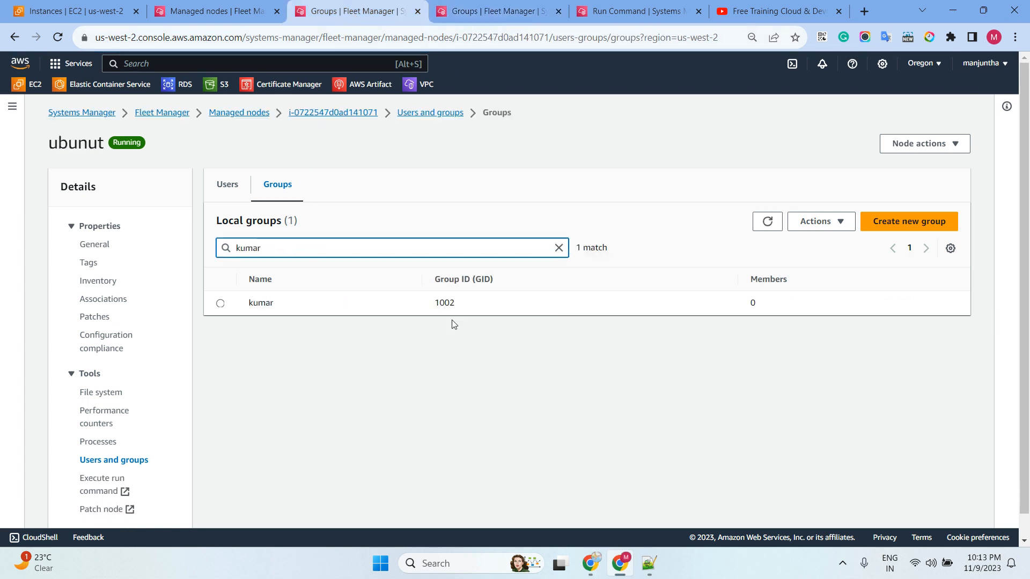
# - Refresh the group creation command's status and examine the new group's entry on the windows and ubunut nodes
pyautogui.click(492, 7)
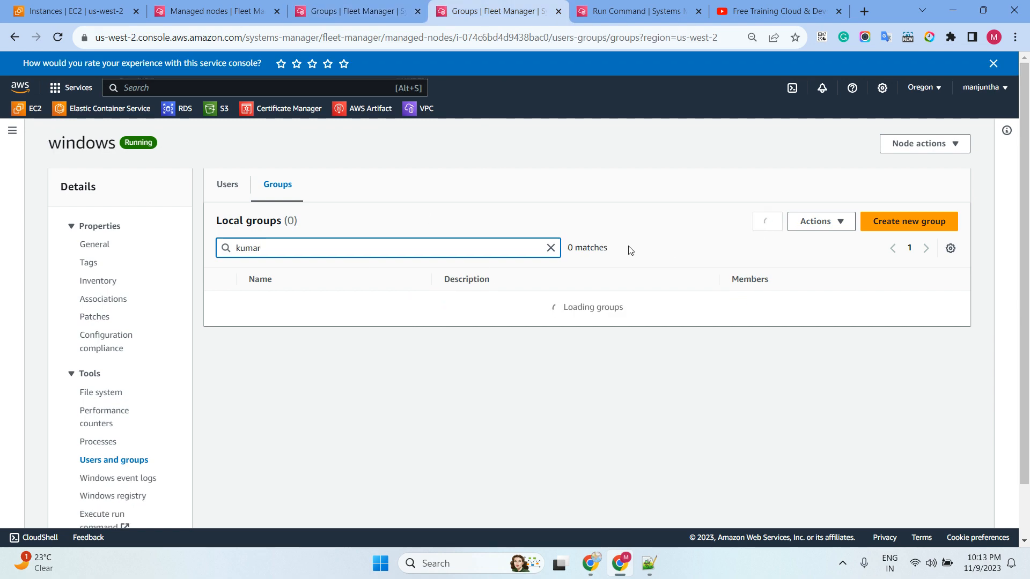
pyautogui.click(626, 15)
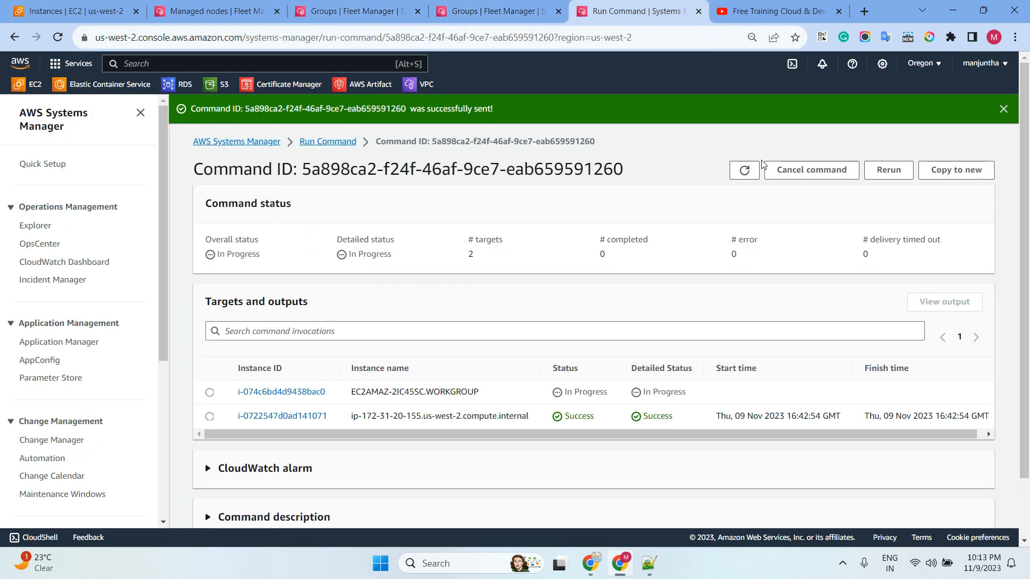
pyautogui.doubleClick(745, 171)
pyautogui.click(493, 11)
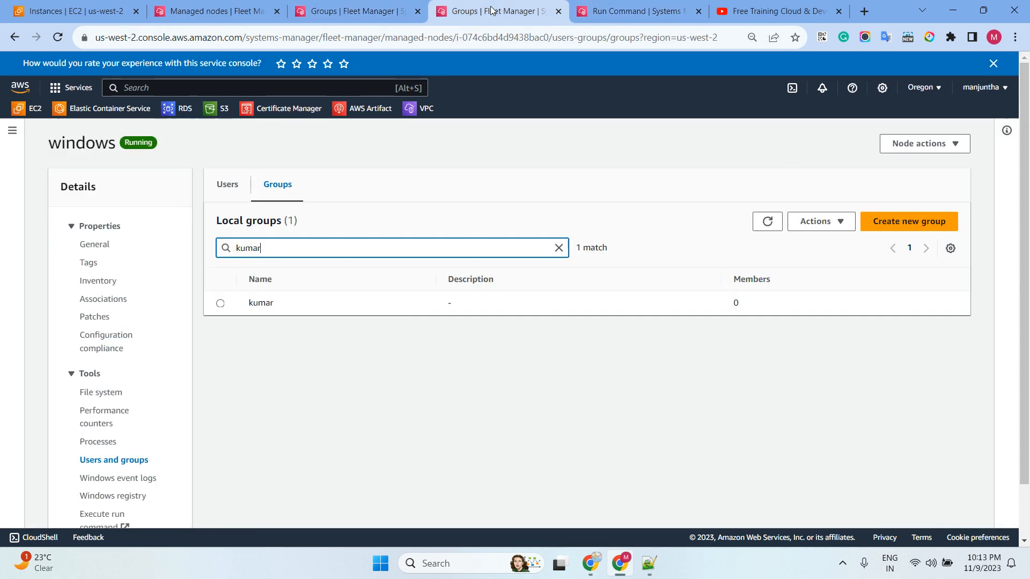
pyautogui.moveTo(245, 307); pyautogui.dragTo(345, 307)
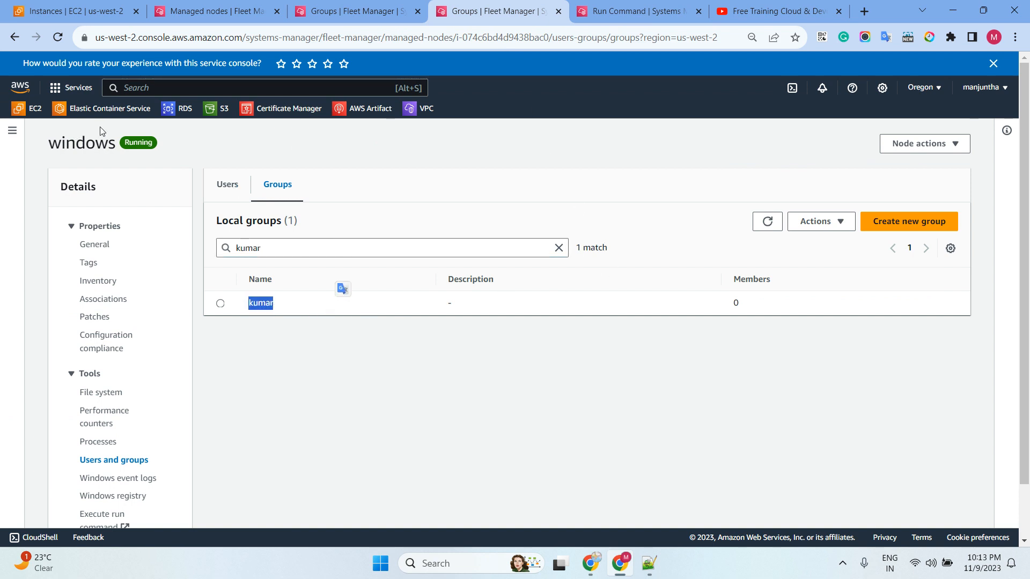
pyautogui.hotkey('ctrl', 'shift', 'Tab')
pyautogui.moveTo(238, 177); pyautogui.dragTo(399, 290)
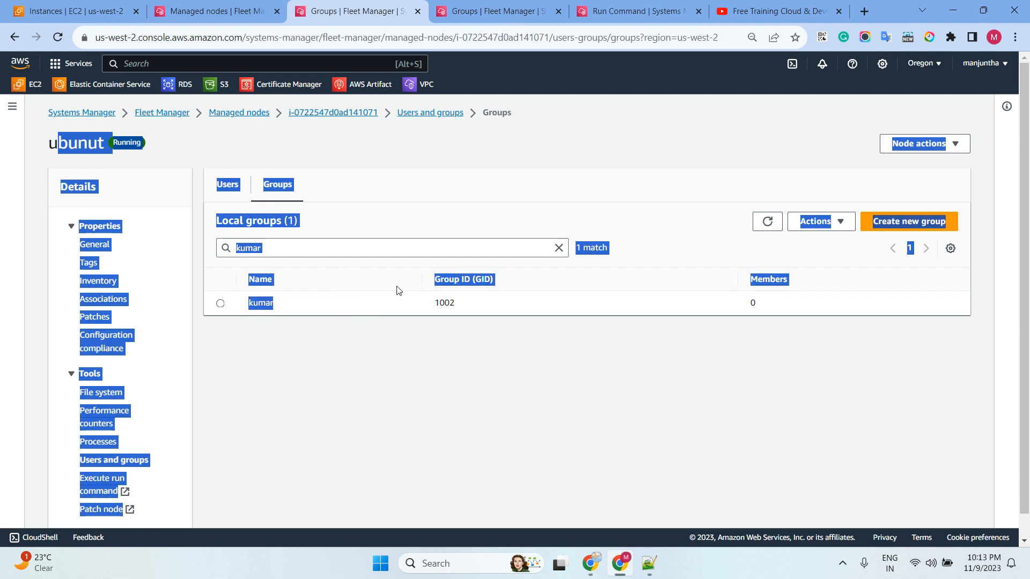
pyautogui.click(541, 164)
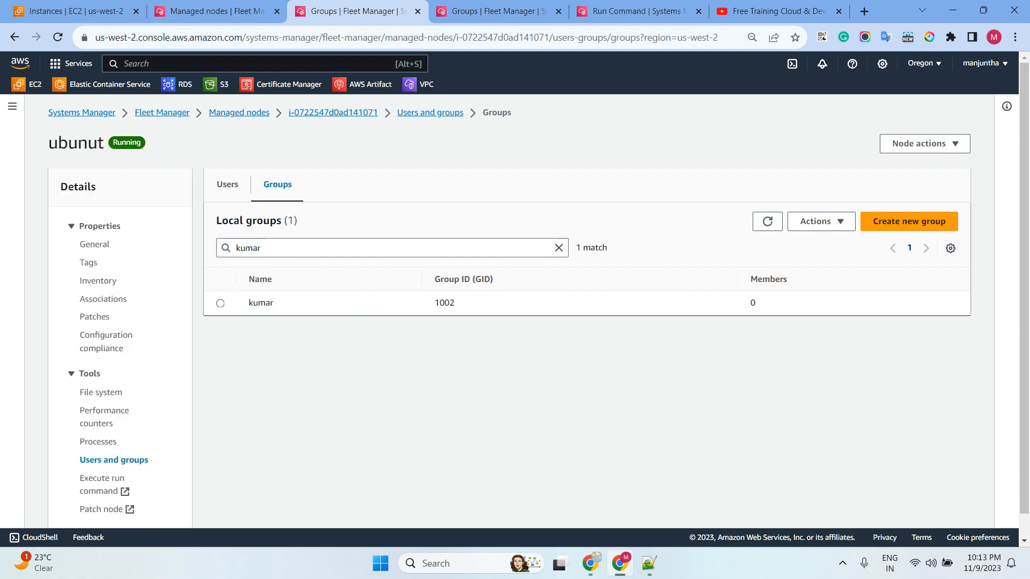
# - Start a new Run Command, search for the AWSFleetManager-AddUsersToGroups document and select it
pyautogui.hotkey('alt', 'Tab')
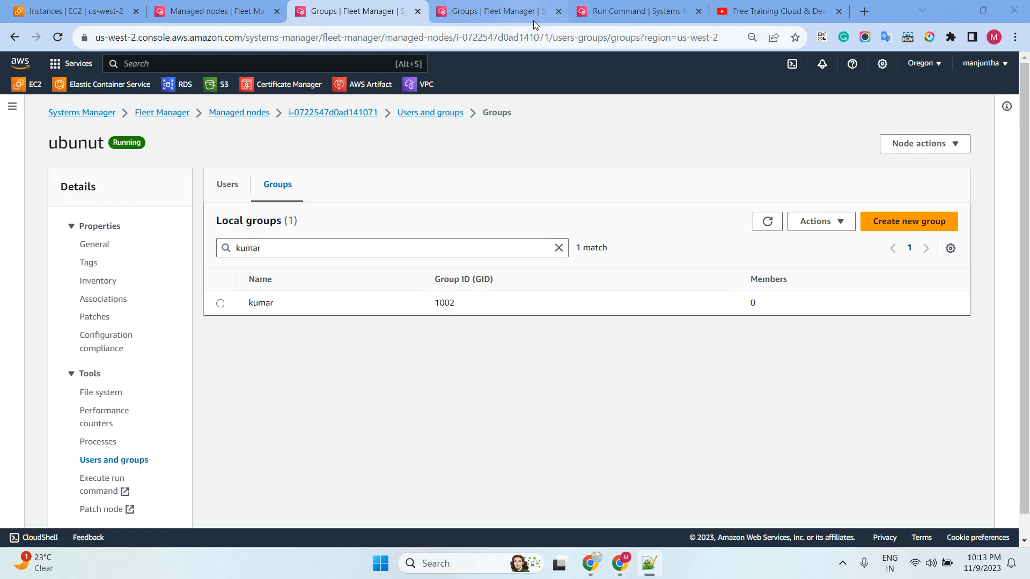
pyautogui.click(617, 11)
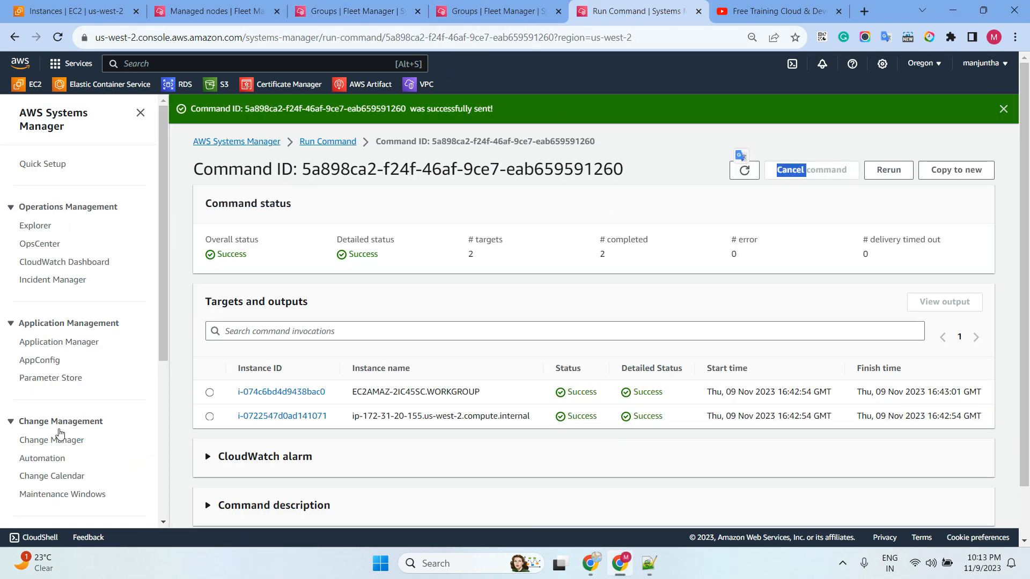
pyautogui.scroll(-3, 59, 429)
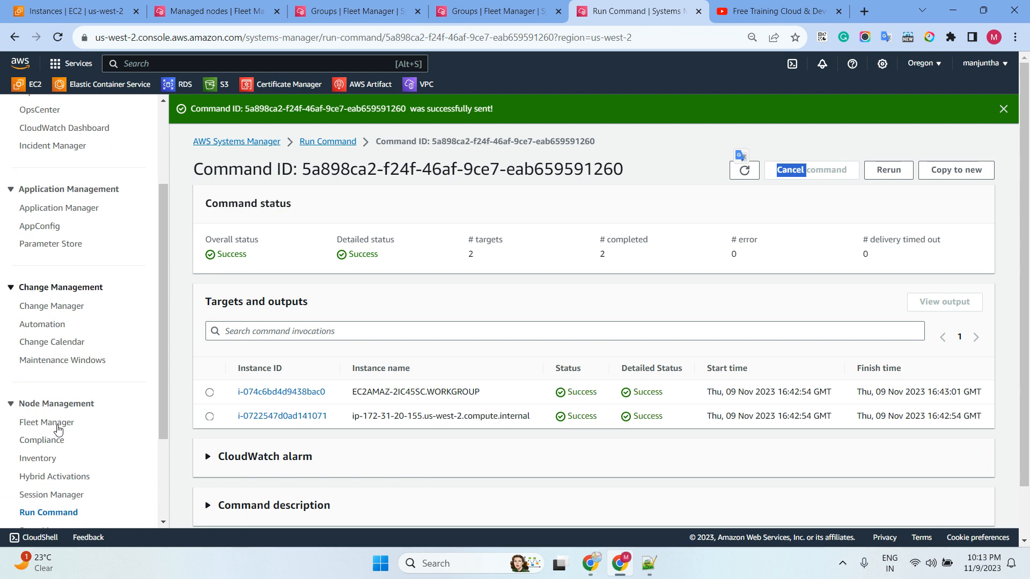
pyautogui.click(45, 511)
pyautogui.click(509, 20)
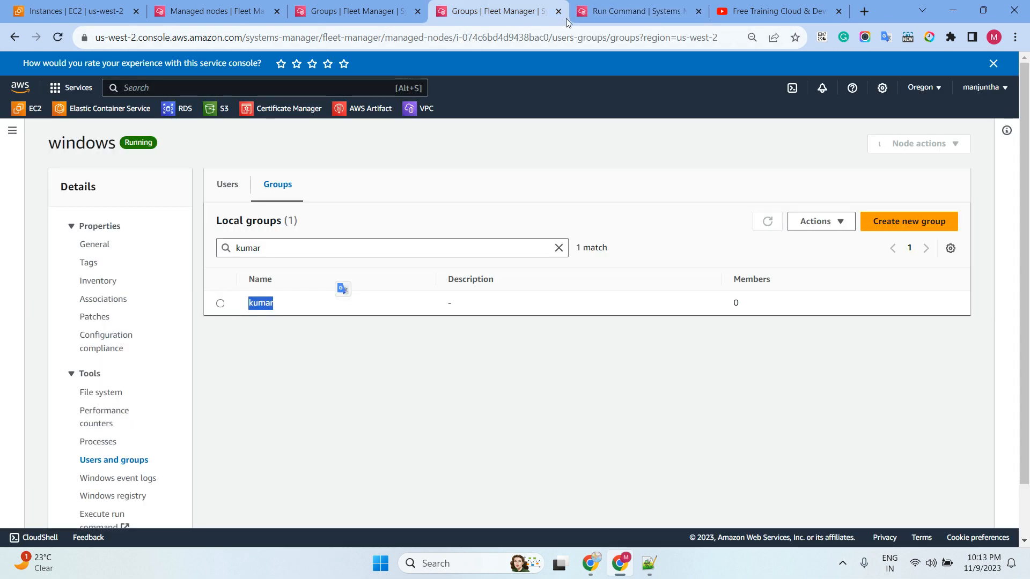
pyautogui.click(628, 17)
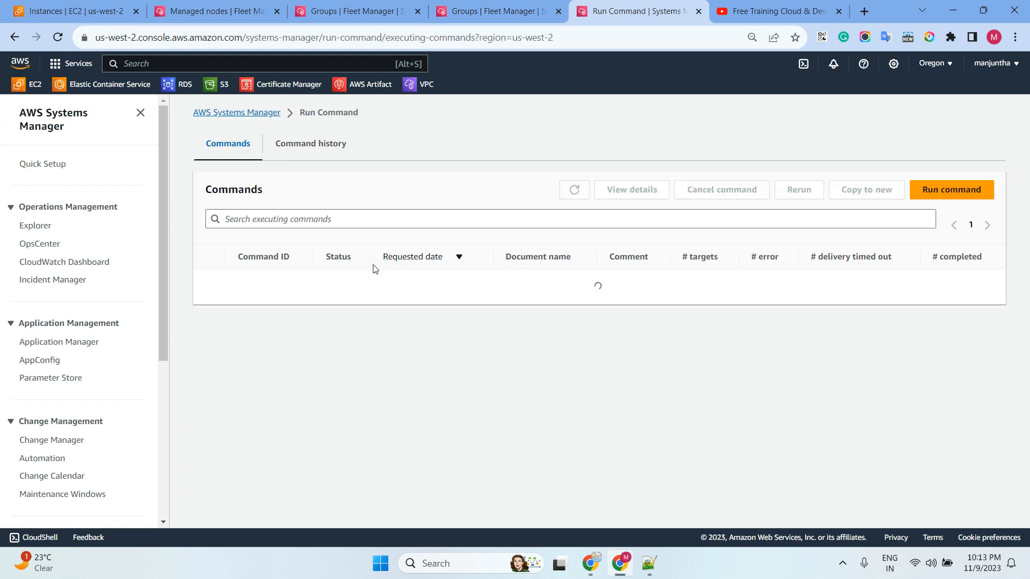
pyautogui.click(924, 191)
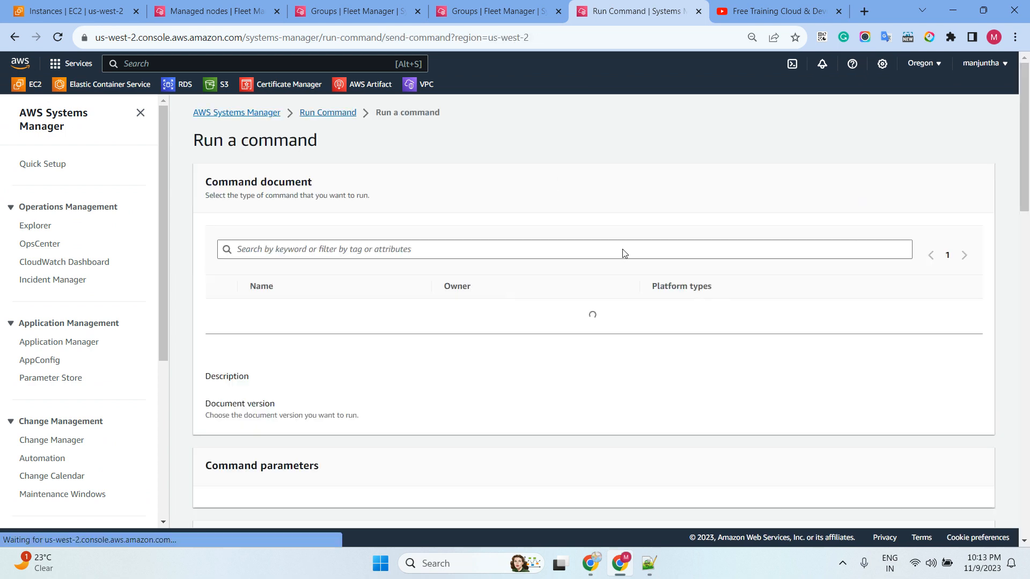
pyautogui.click(326, 248)
pyautogui.write('AWSFleetManager-AddUsersToGroups')
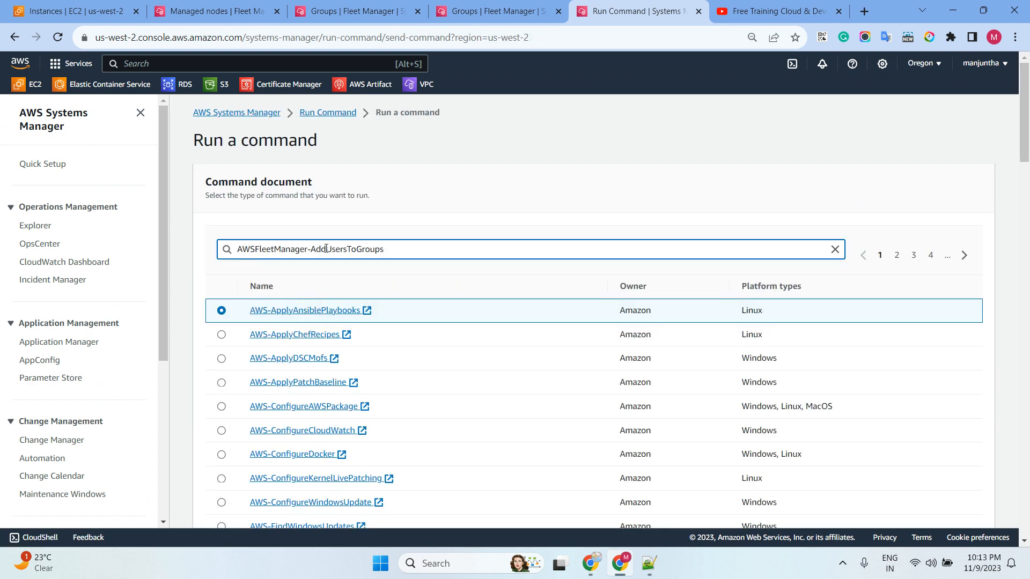
pyautogui.press('Return')
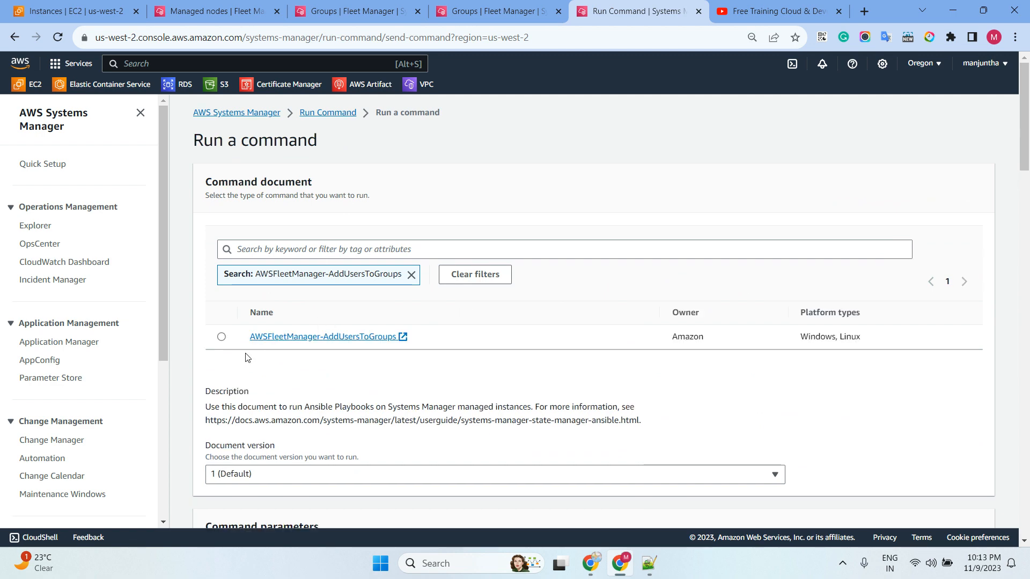
pyautogui.click(222, 337)
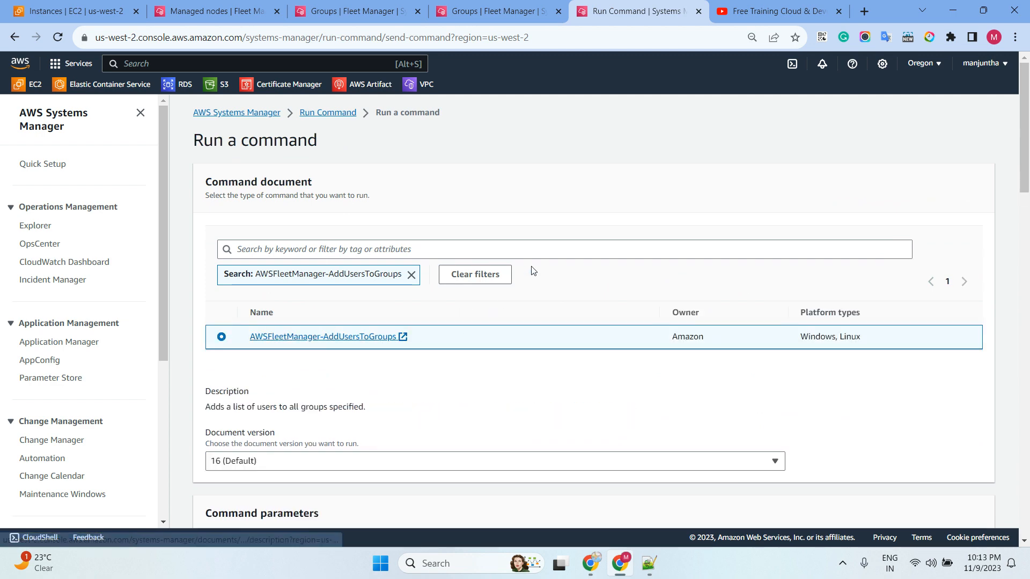
# - Fill in the group name and the user name in the command parameters and set Perform Action to Yes
pyautogui.scroll(-5, 483, 285)
pyautogui.click(244, 319)
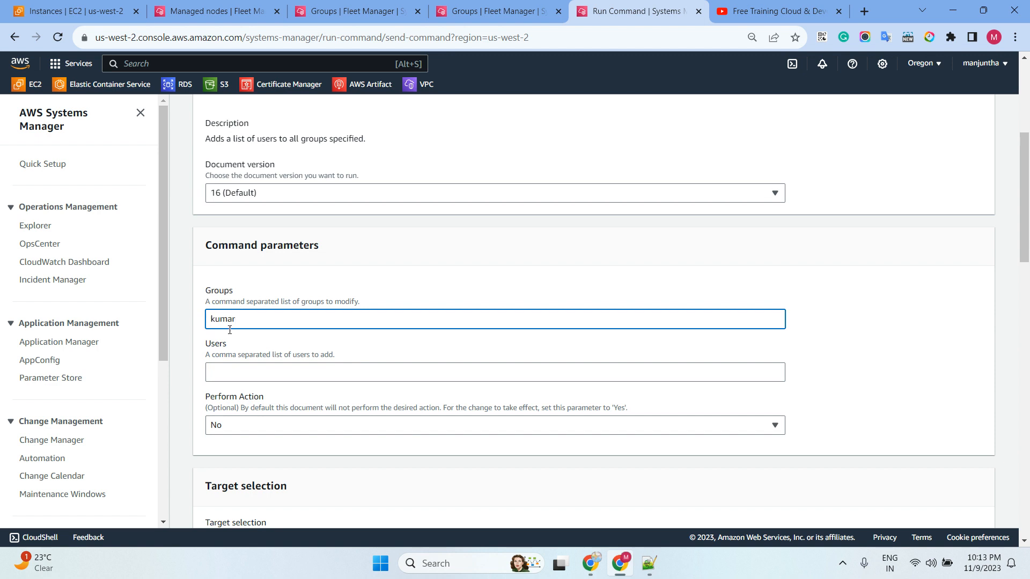
pyautogui.click(245, 375)
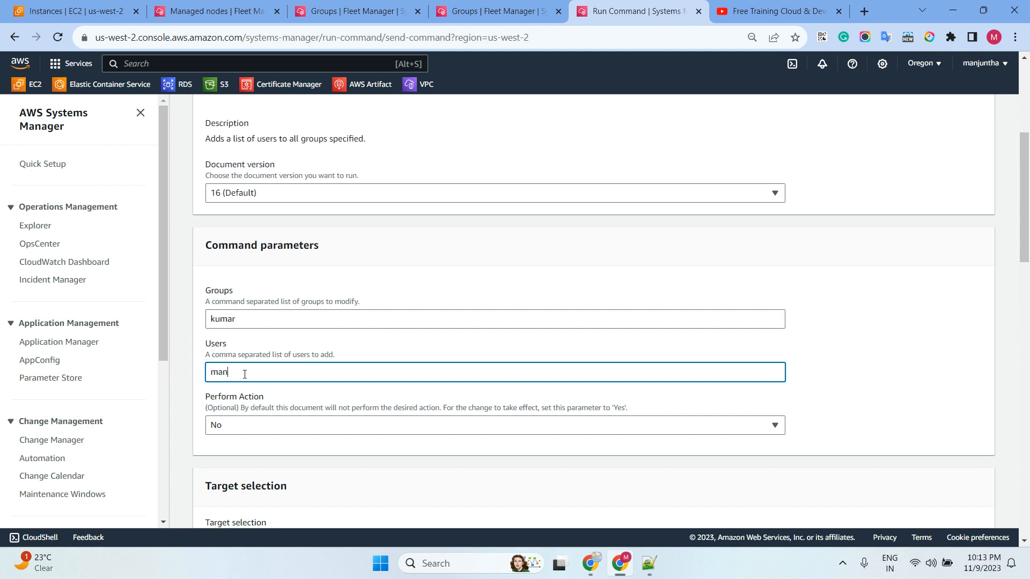
pyautogui.click(306, 429)
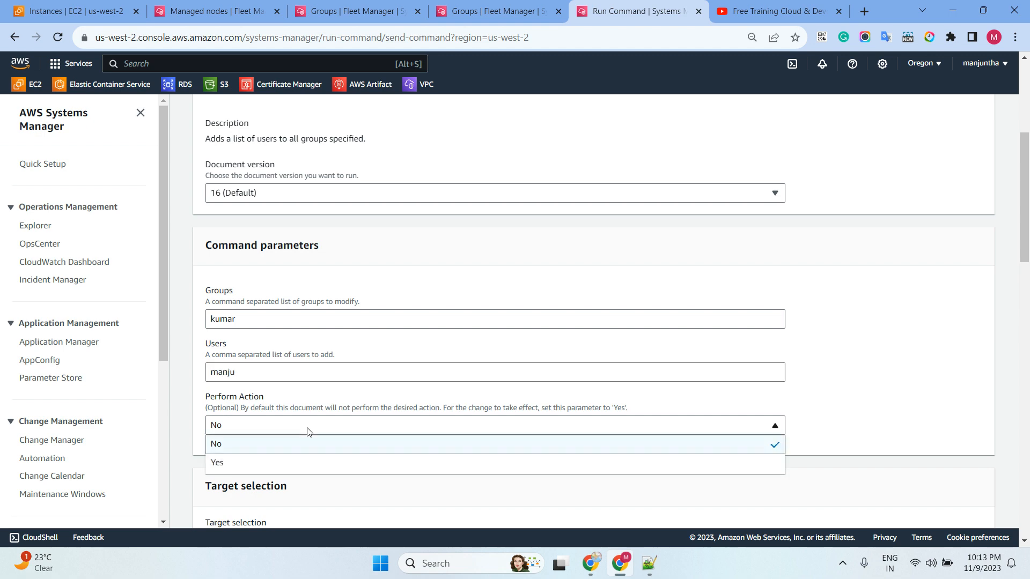
pyautogui.click(275, 465)
# - Choose the target instances manually and select both the ubunut and windows instances for adding the user to the group
pyautogui.scroll(-5, 476, 323)
pyautogui.click(519, 300)
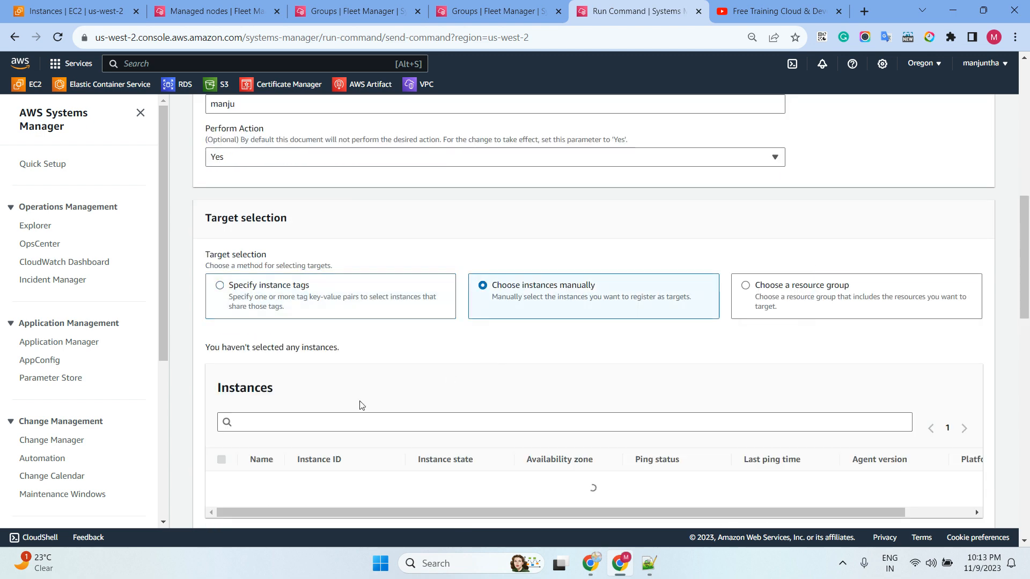
pyautogui.scroll(-4, 256, 421)
pyautogui.click(222, 259)
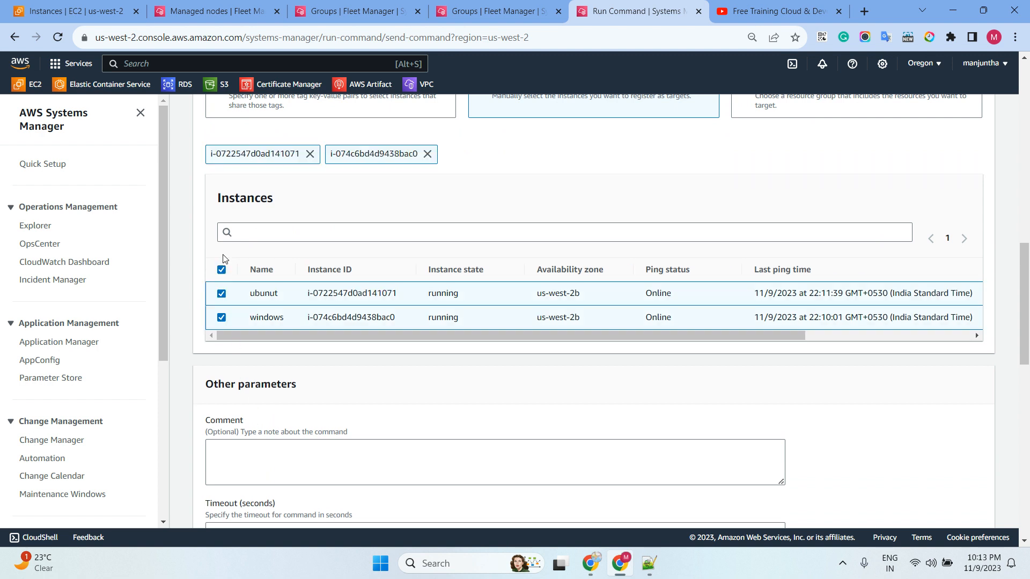
# - Check the new group's member count on the windows and ubunut nodes, then return to the command setup
pyautogui.click(485, 15)
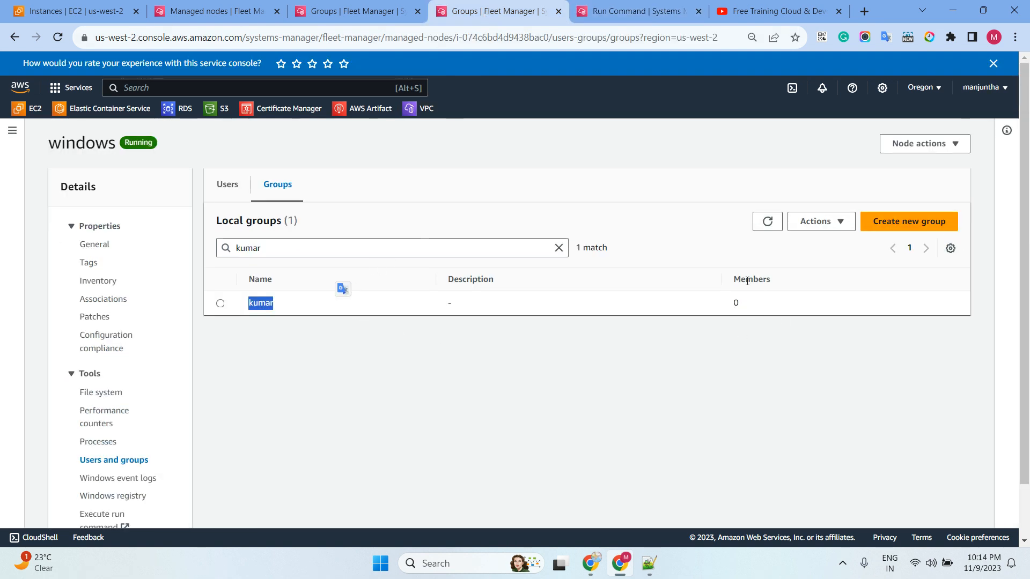
pyautogui.doubleClick(735, 302)
pyautogui.click(347, 15)
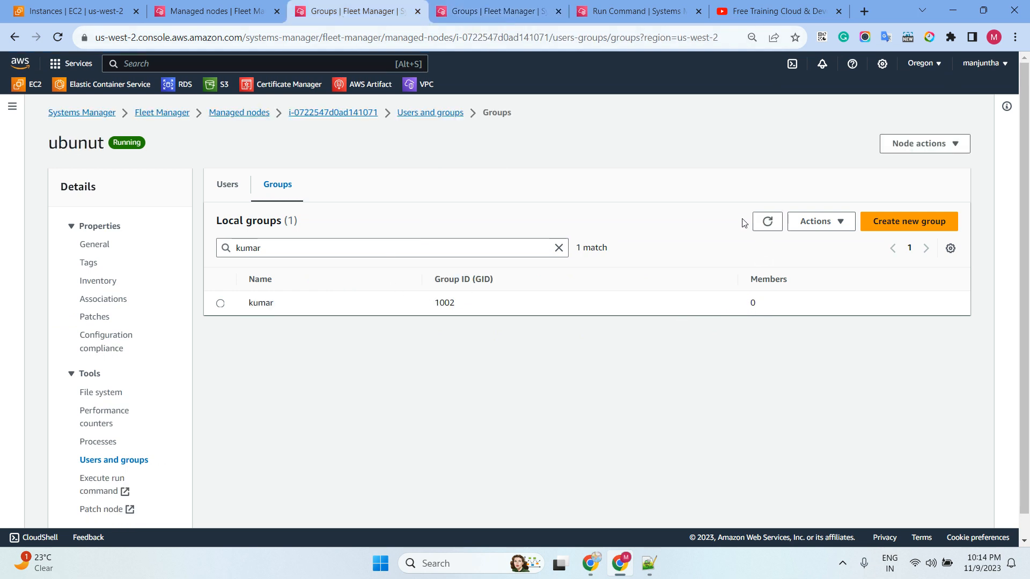
pyautogui.click(499, 11)
pyautogui.click(633, 11)
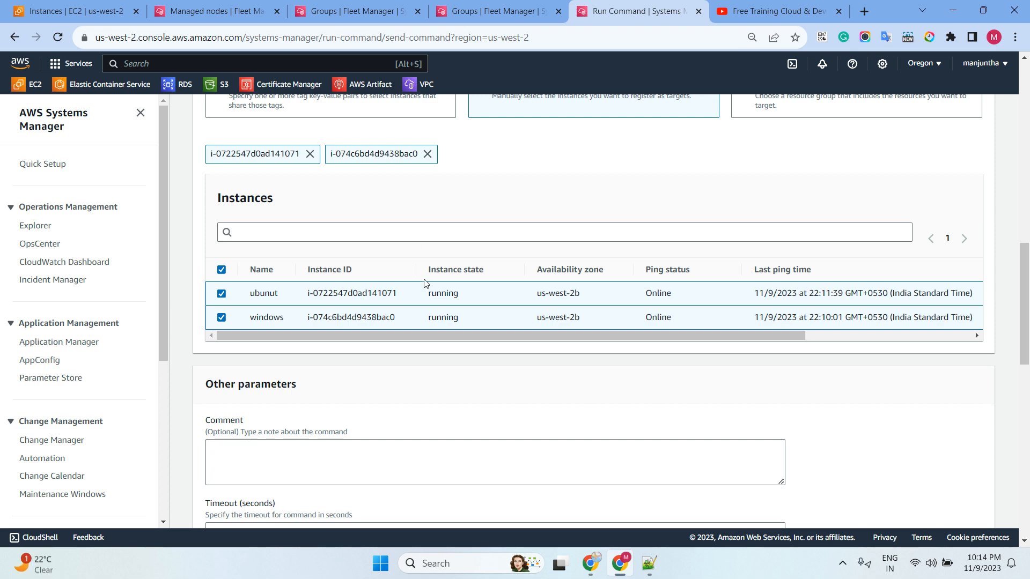
# - Turn off S3 bucket output and run the AWSFleetManager-AddUsersToGroups command
pyautogui.scroll(-5, 424, 282)
pyautogui.click(240, 430)
pyautogui.scroll(-5, 425, 338)
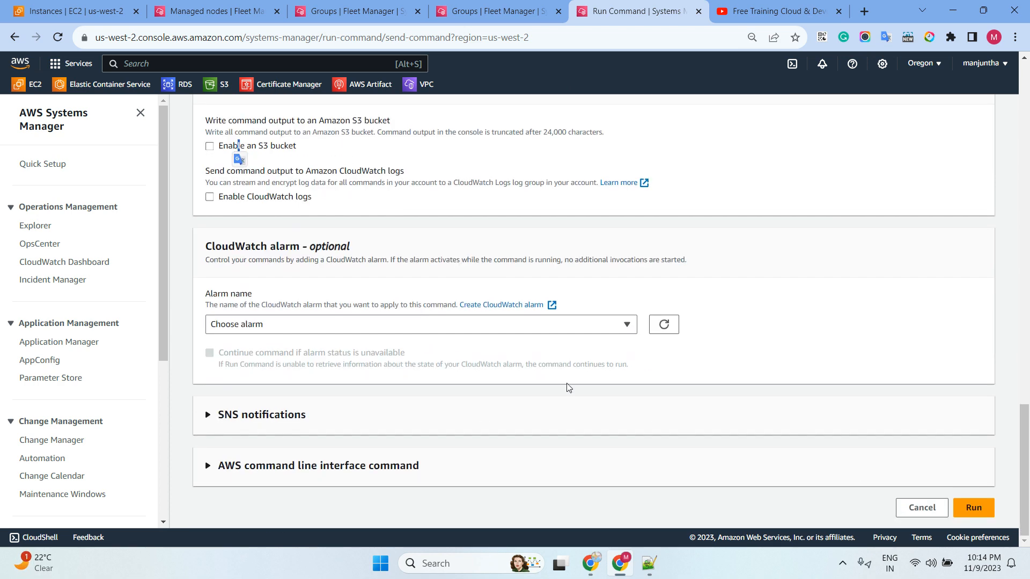
pyautogui.click(974, 508)
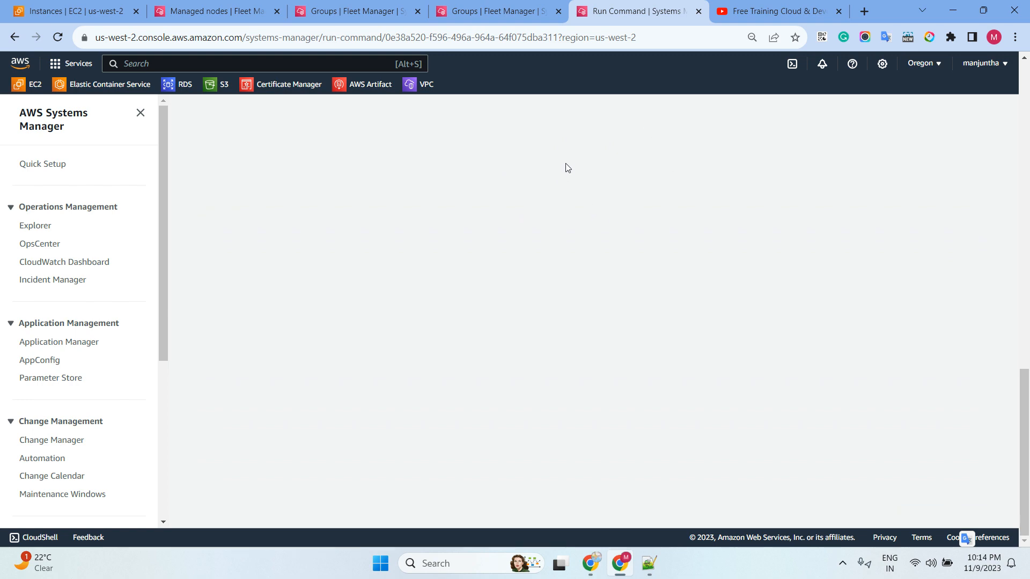
# - Refresh the add-users command's status for both instances and dismiss the notification banner
pyautogui.scroll(10, 517, 254)
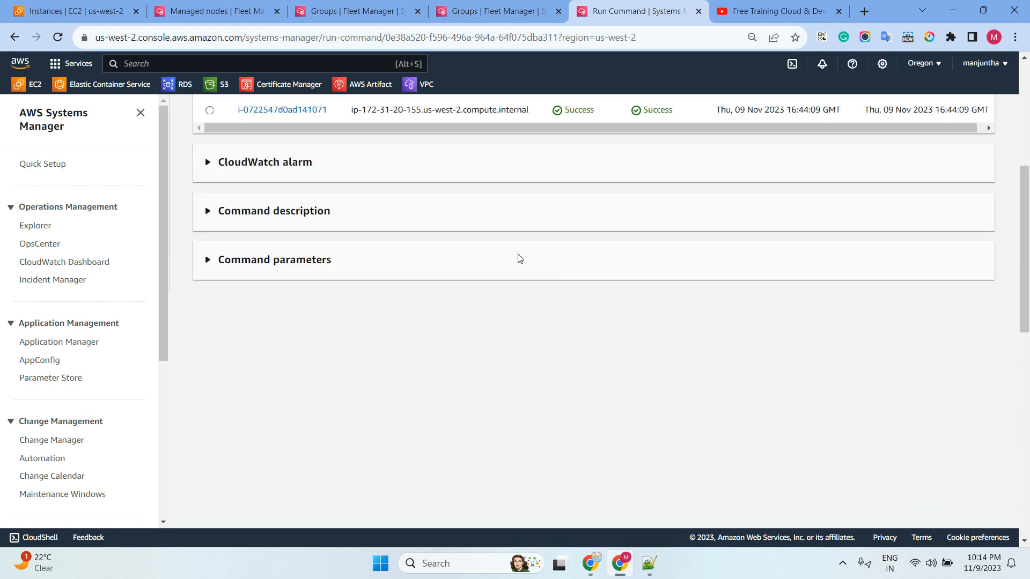
pyautogui.click(744, 170)
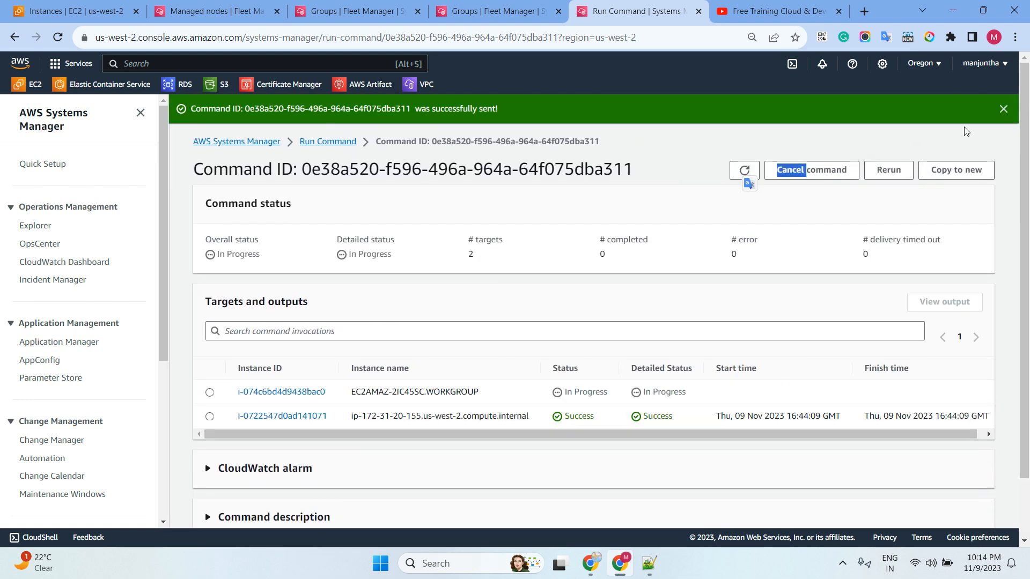
pyautogui.click(1003, 109)
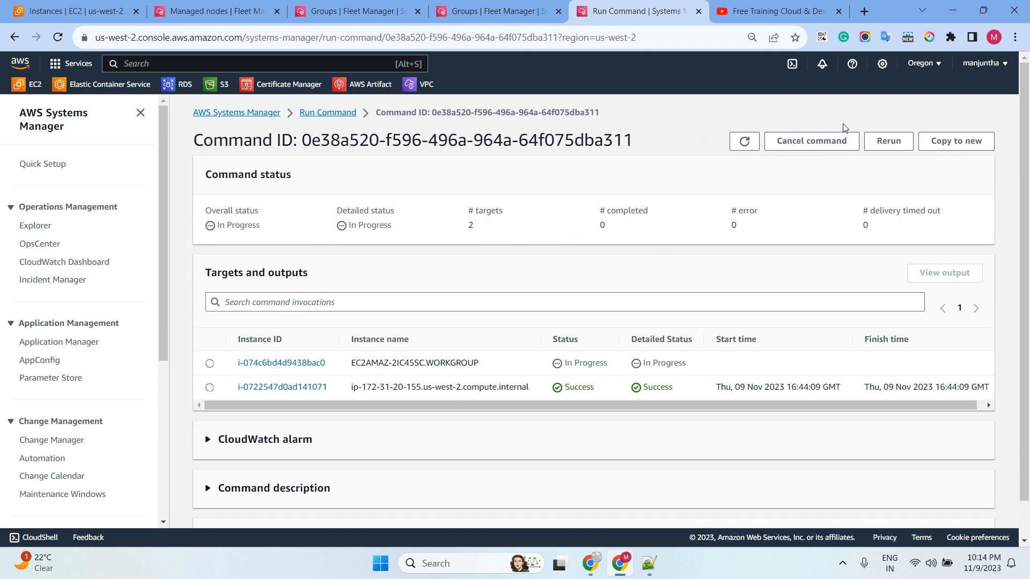
# - Refresh the add-users command's status, then refresh the local groups list on the windows and ubunut nodes
pyautogui.doubleClick(744, 143)
pyautogui.click(744, 141)
pyautogui.click(499, 11)
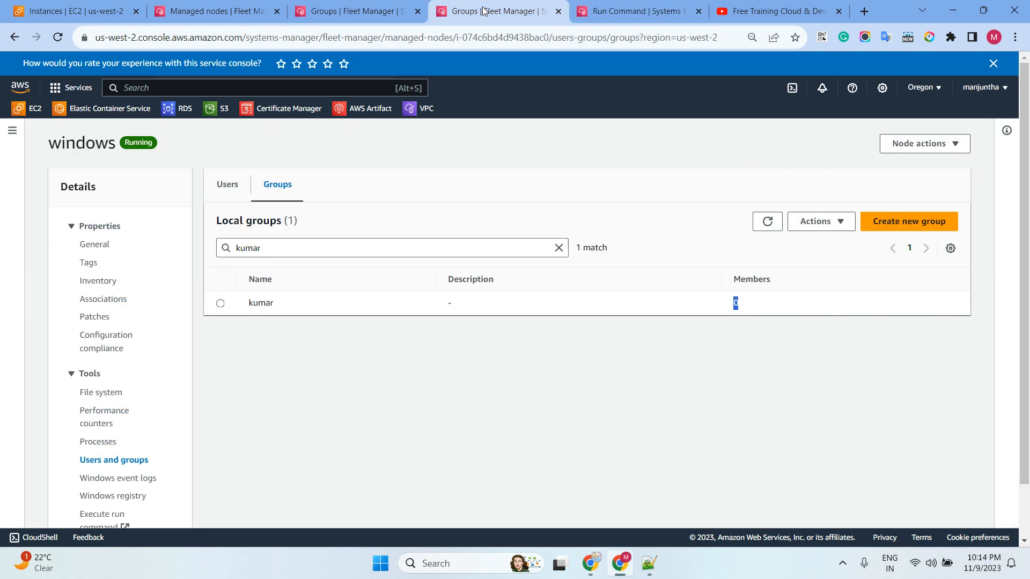
pyautogui.click(767, 222)
pyautogui.click(390, 13)
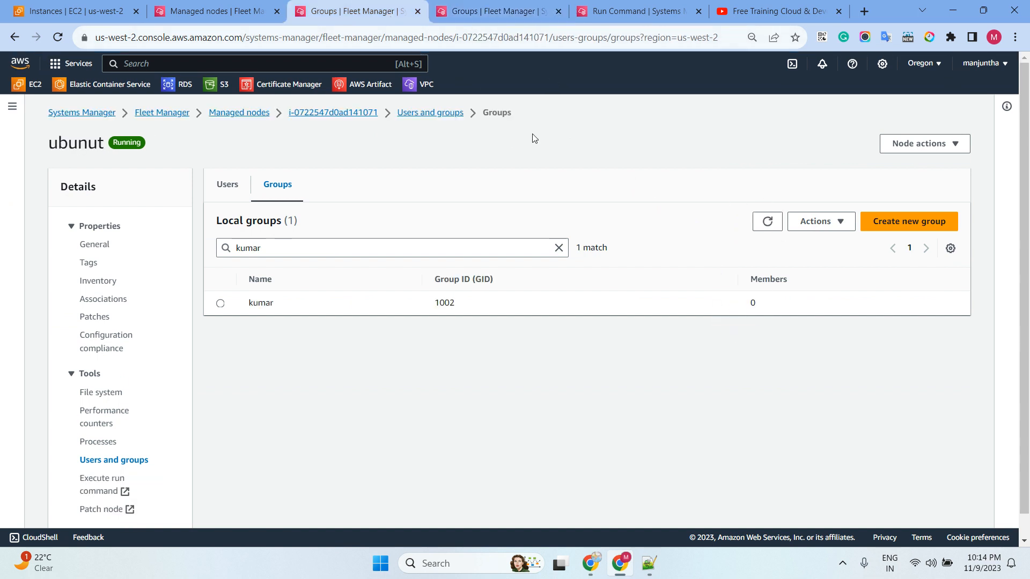
pyautogui.click(767, 221)
pyautogui.click(505, 18)
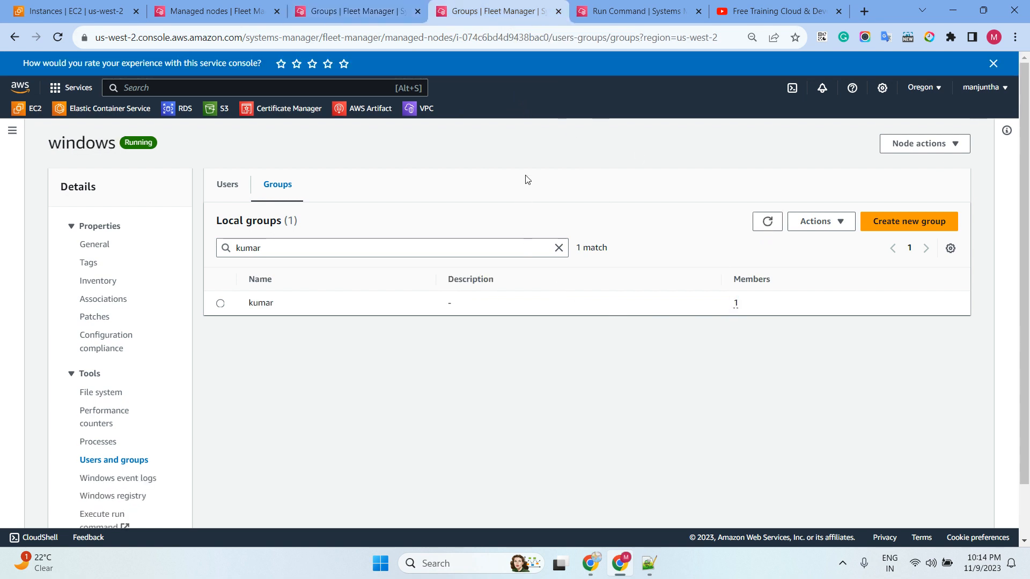
# - Show the group's members on the windows and ubunut nodes to verify the added user
pyautogui.click(736, 306)
pyautogui.click(354, 13)
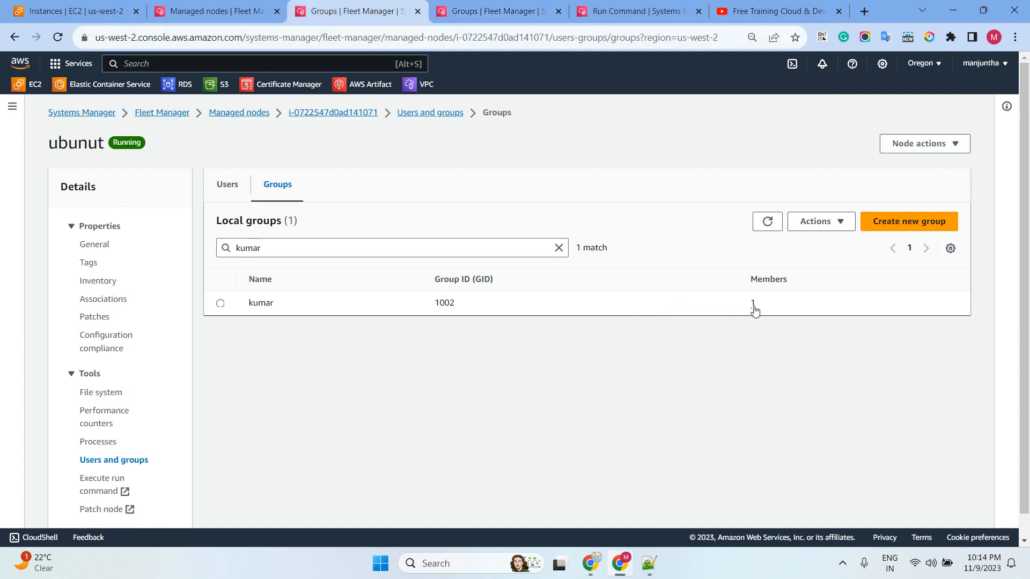
pyautogui.click(753, 309)
pyautogui.tripleClick(721, 302)
pyautogui.hotkey('alt', 'Tab')
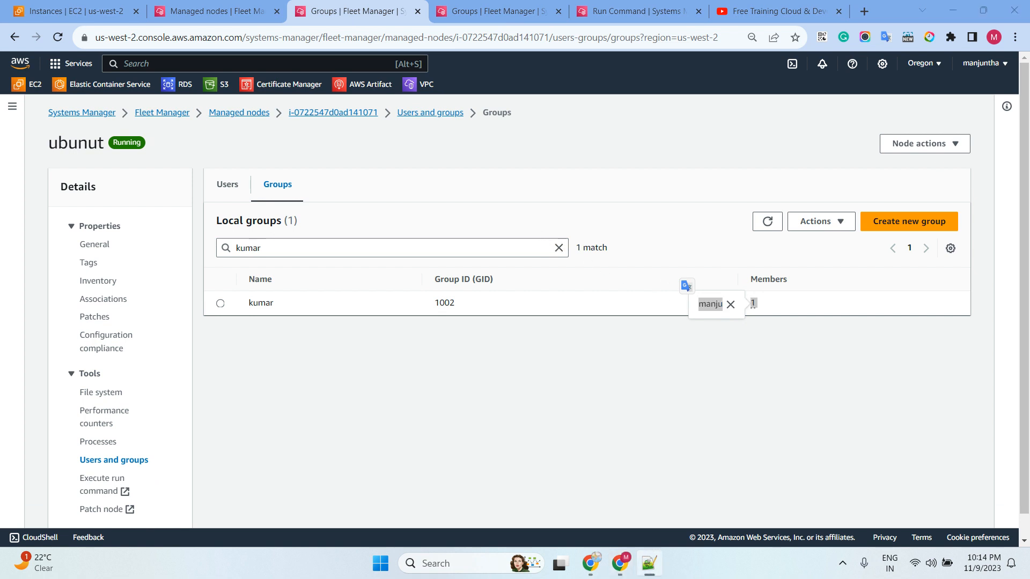
pyautogui.click(623, 16)
pyautogui.click(519, 16)
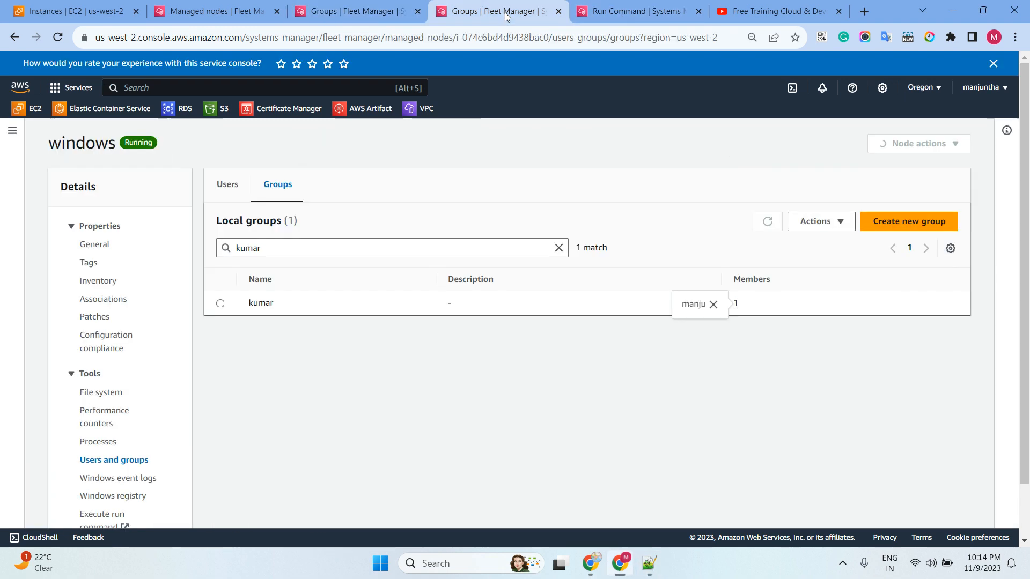
# - Close the finished command's page and open Run Command in a new browser tab from the Systems Manager navigation
pyautogui.click(622, 12)
pyautogui.click(698, 11)
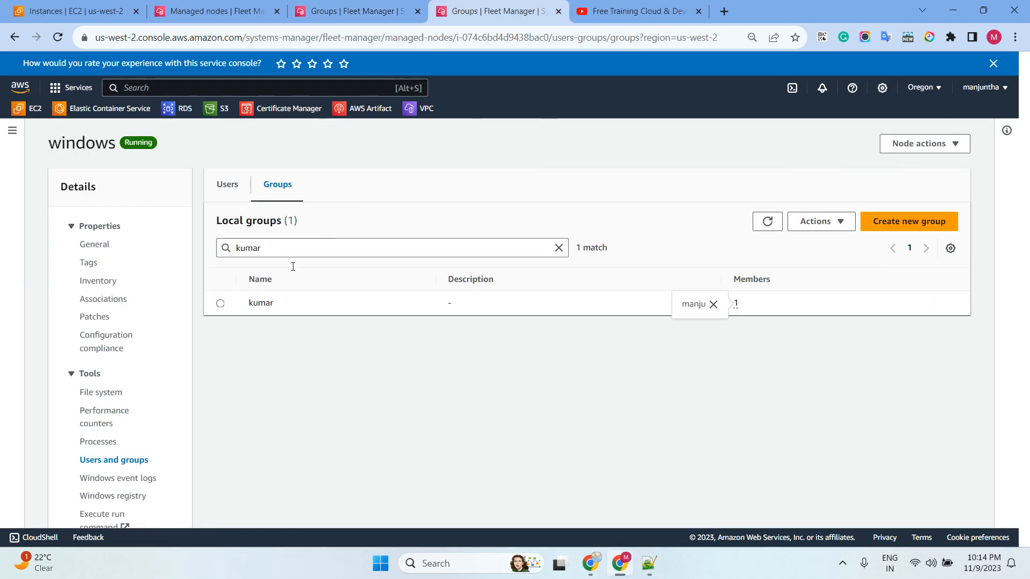
pyautogui.click(12, 134)
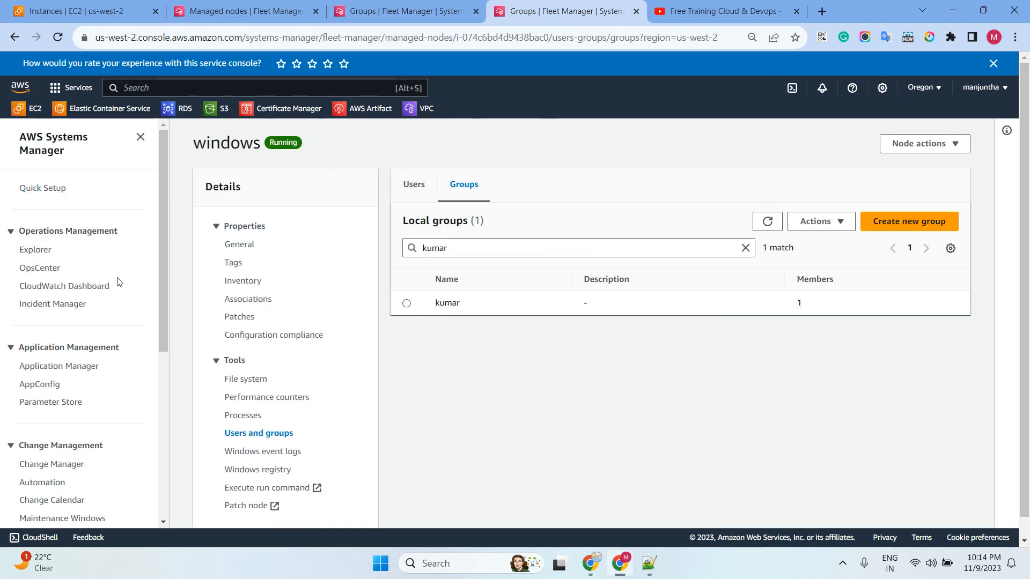
pyautogui.scroll(-2, 78, 300)
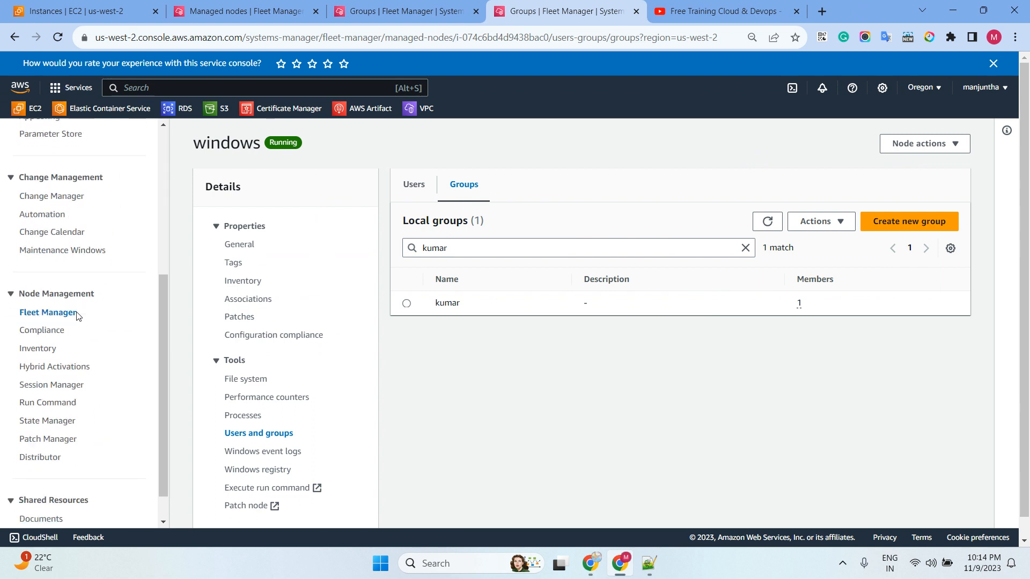
pyautogui.rightClick(41, 405)
pyautogui.click(121, 223)
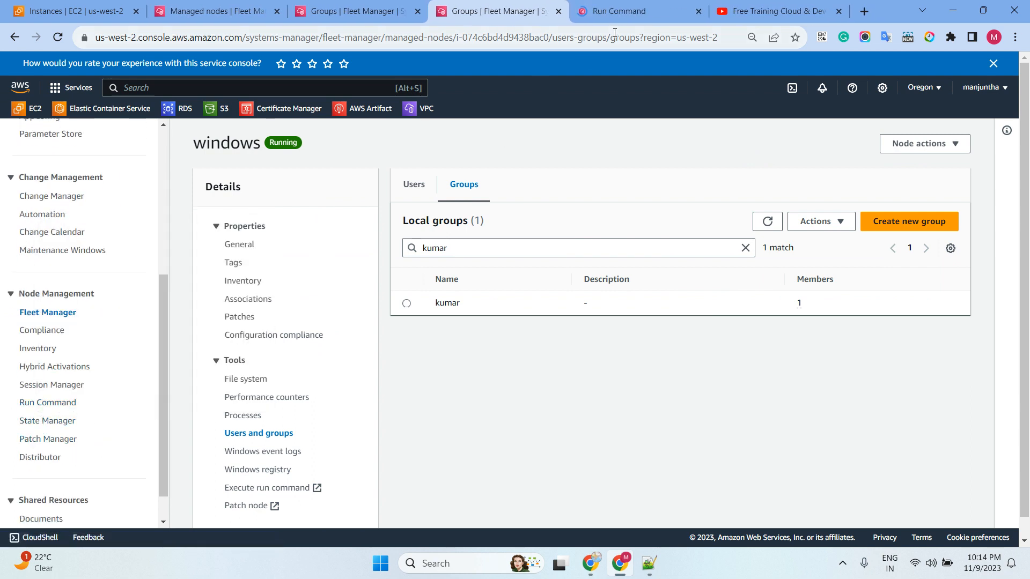
pyautogui.click(617, 11)
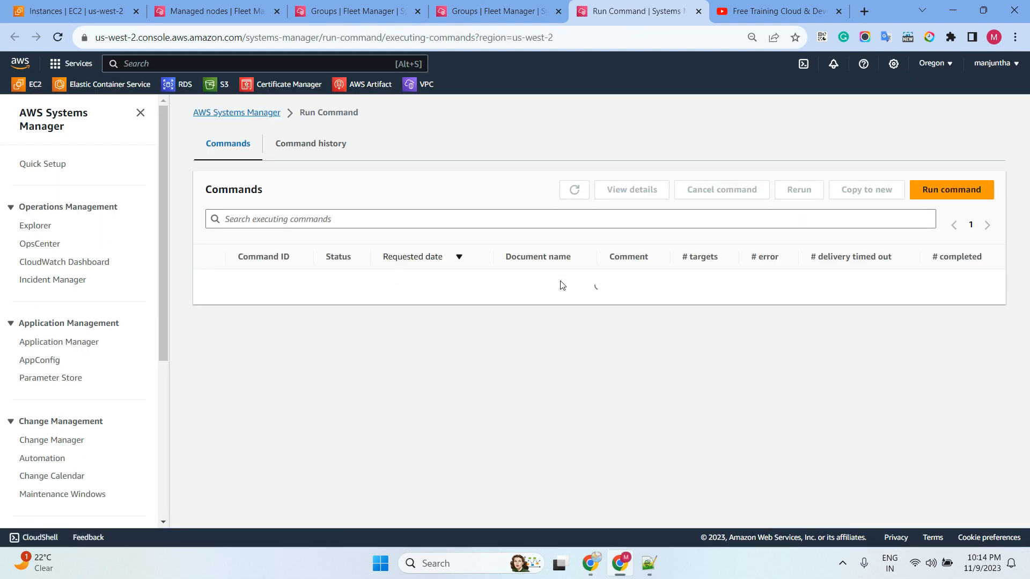
# - Start a new command and select the AWSFleetManager-RemoveUsersFromGroups document
pyautogui.click(942, 196)
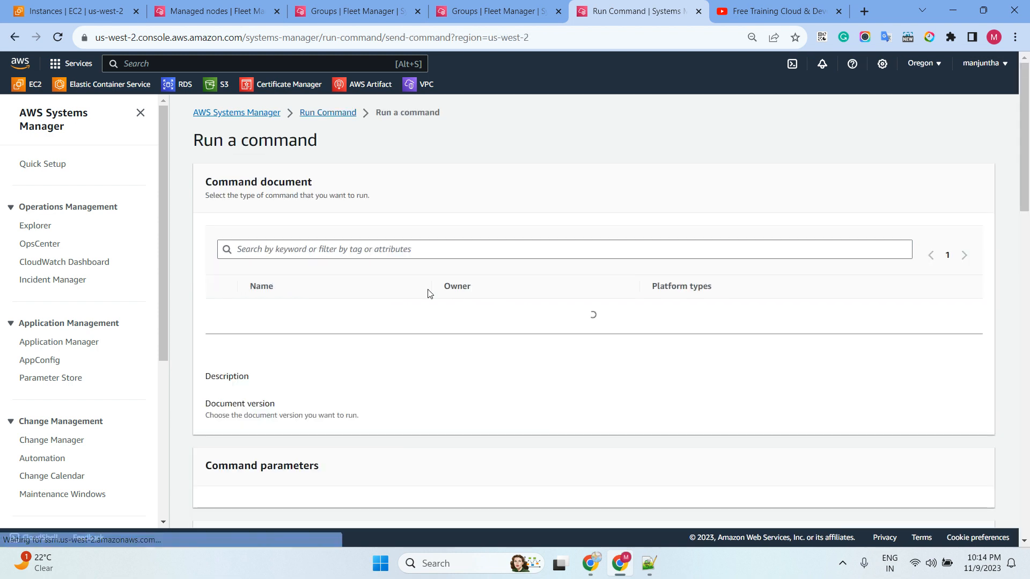
pyautogui.click(346, 249)
pyautogui.write('AWSFleetManager-RemoveUsersFromGroups')
pyautogui.press('Return')
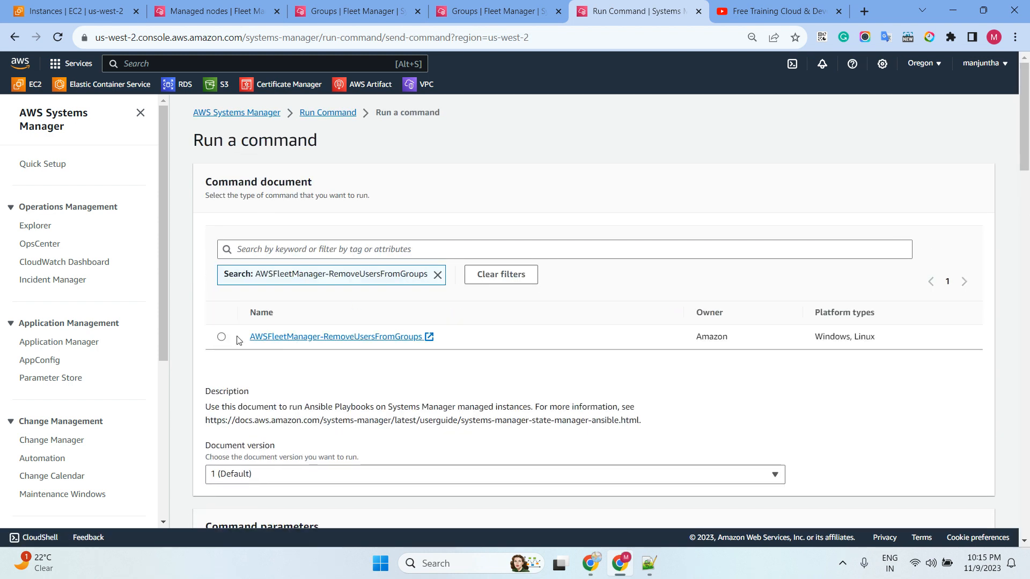
pyautogui.click(235, 337)
# - Enter the group name and the user to remove as parameters, and set Perform Action to Yes
pyautogui.scroll(-3, 550, 327)
pyautogui.scroll(-2, 550, 328)
pyautogui.click(244, 324)
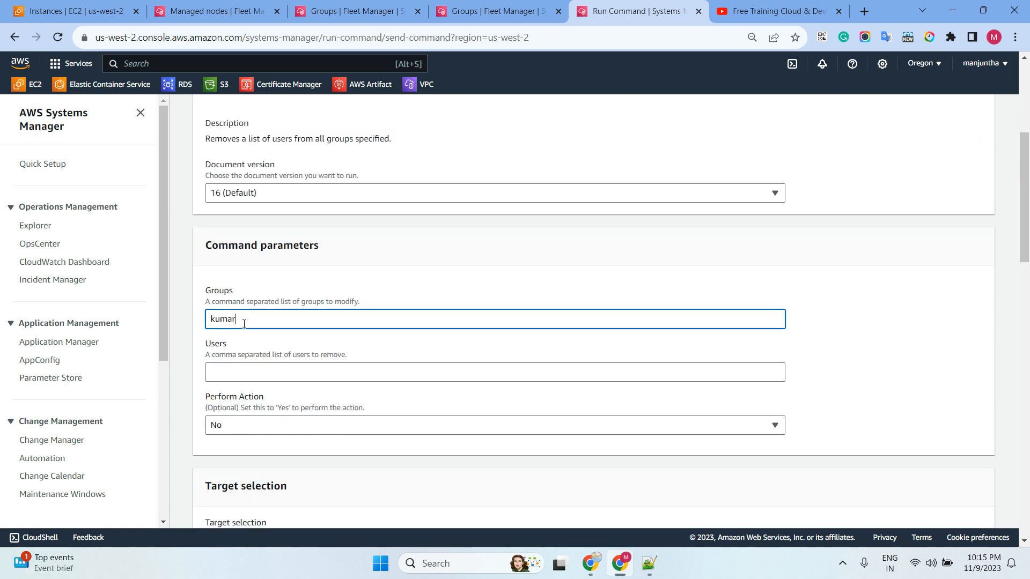
pyautogui.click(247, 374)
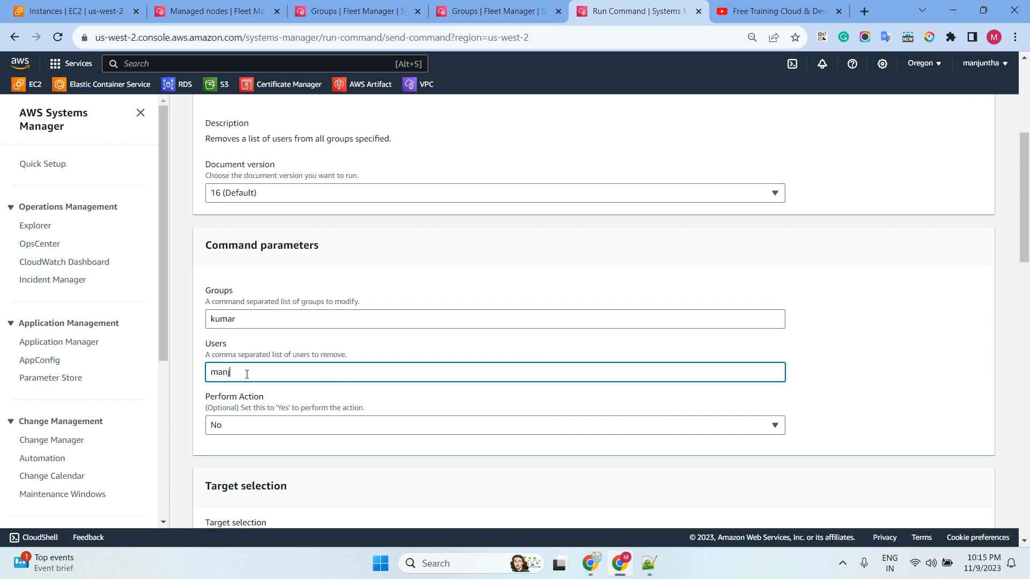
pyautogui.write('manju')
pyautogui.click(258, 426)
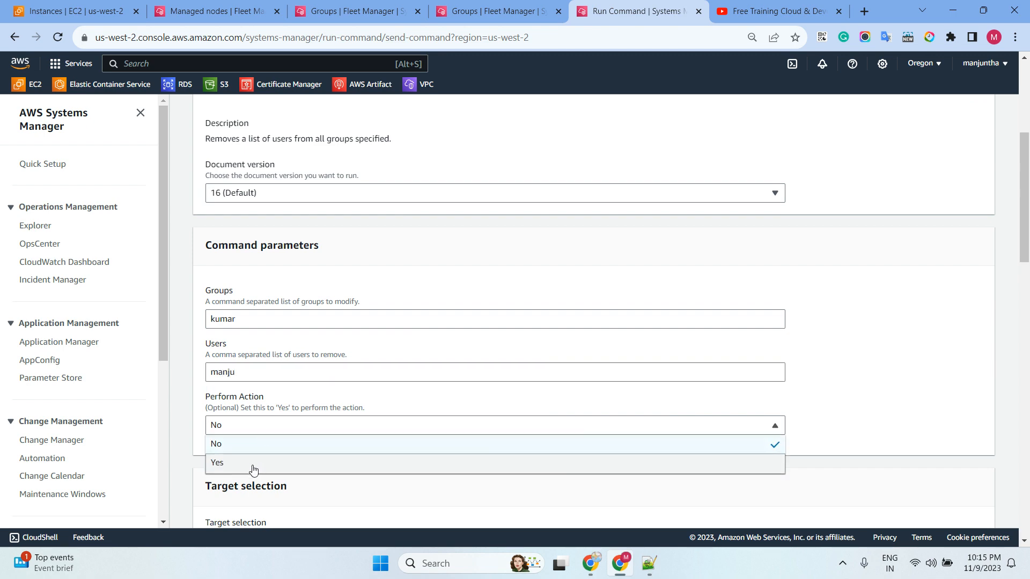
pyautogui.click(253, 467)
# - Choose the instances manually and select both ubunut and windows as targets for removing the user from the group
pyautogui.scroll(-5, 380, 352)
pyautogui.click(500, 234)
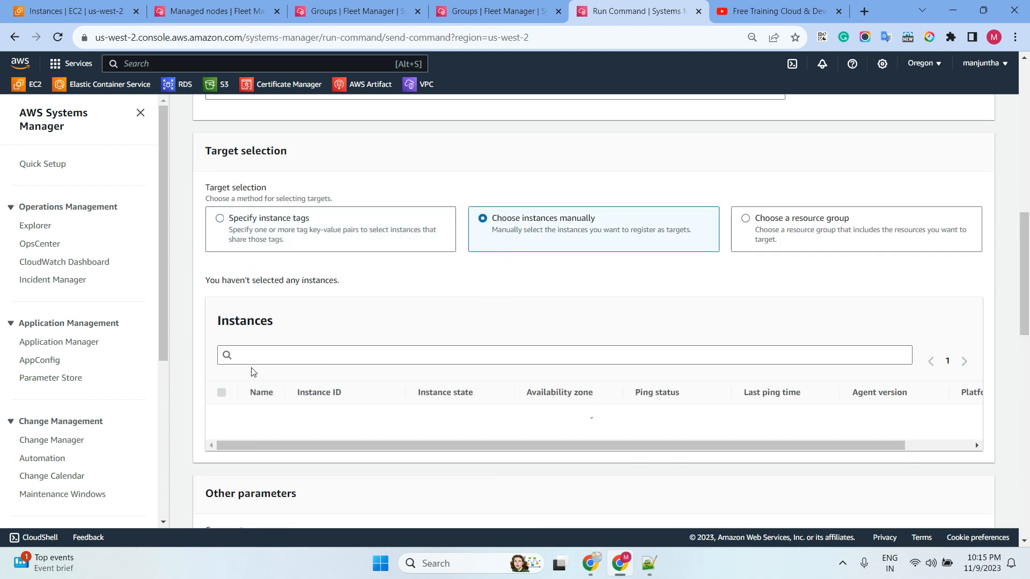
pyautogui.click(223, 393)
# - Turn off S3 bucket output and run the AWSFleetManager-RemoveUsersFromGroups command
pyautogui.scroll(-5, 410, 333)
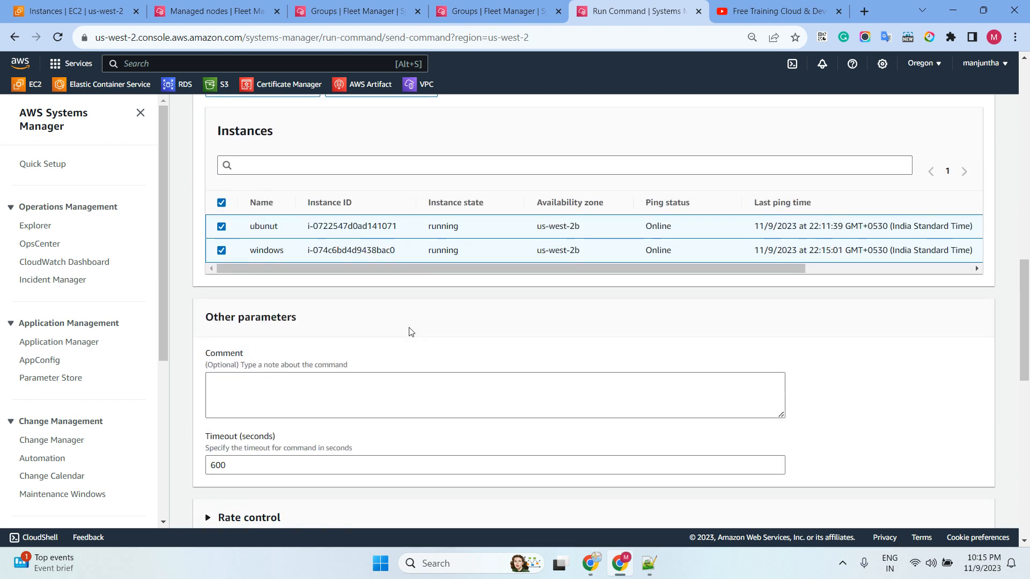
pyautogui.scroll(-3, 359, 310)
pyautogui.click(266, 301)
pyautogui.scroll(-3, 712, 411)
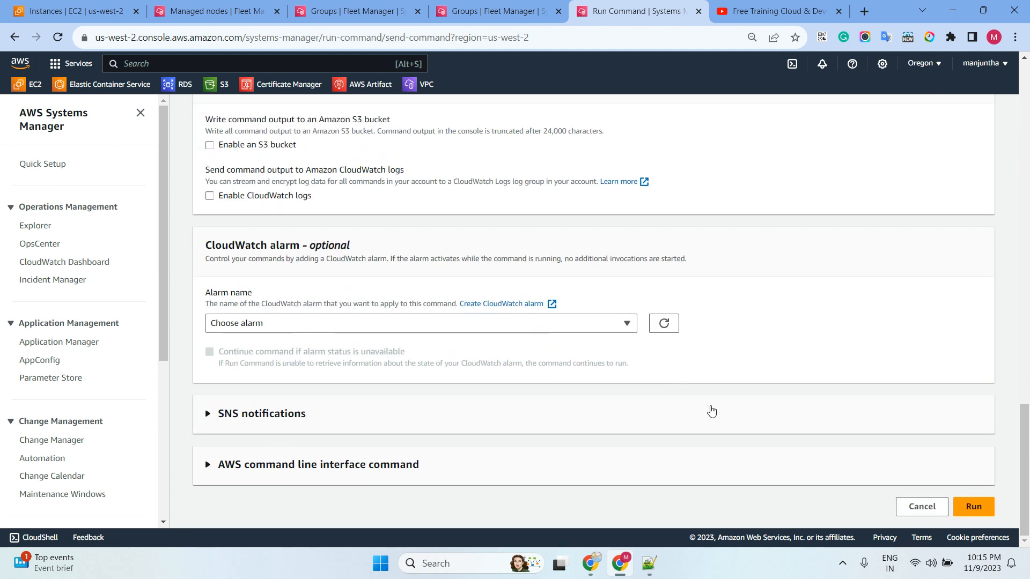
pyautogui.click(960, 498)
# - Refresh the local groups on the windows and ubunut nodes to check the group's member count after the removal
pyautogui.click(496, 11)
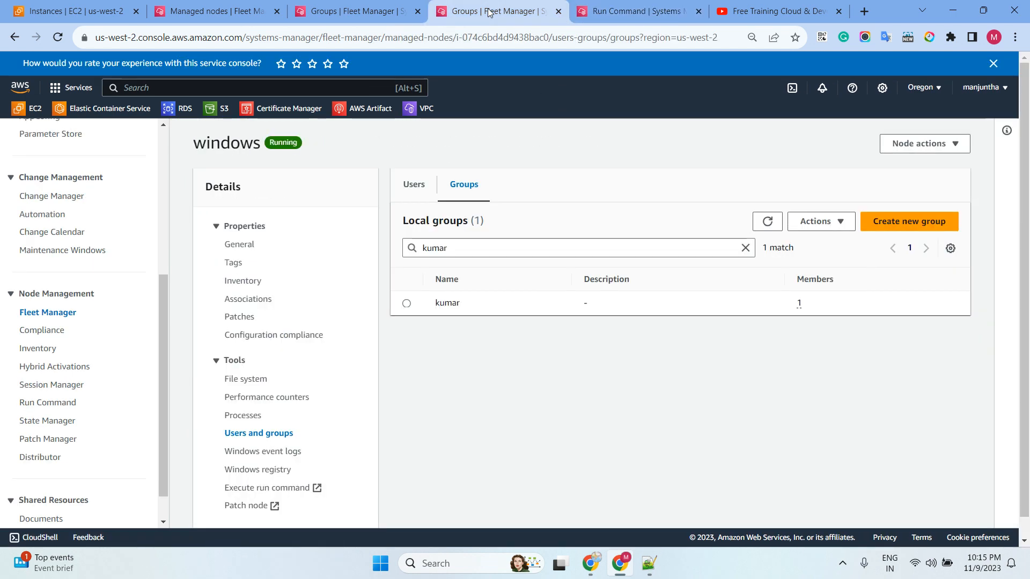
pyautogui.click(766, 223)
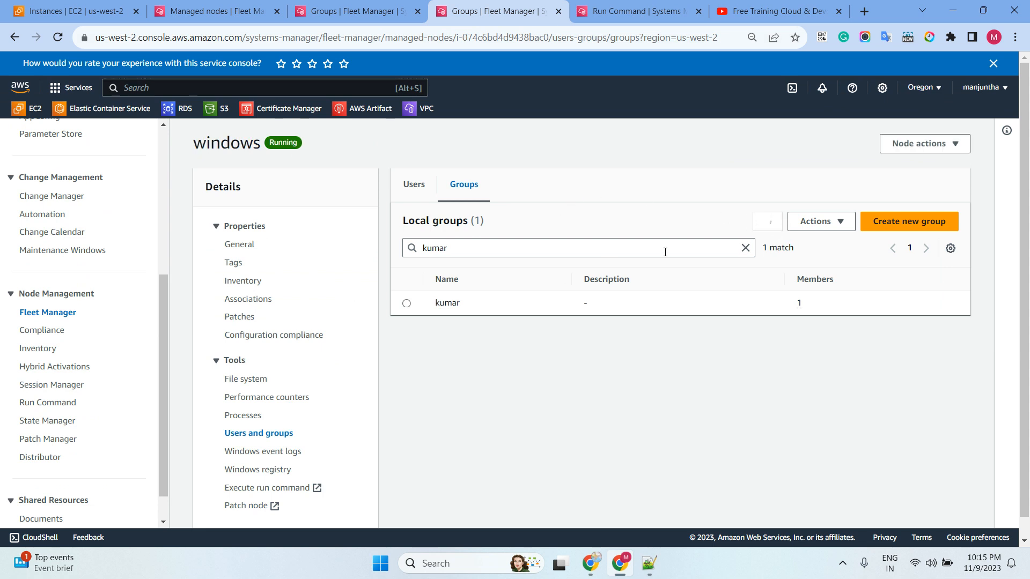
pyautogui.click(367, 11)
pyautogui.click(767, 224)
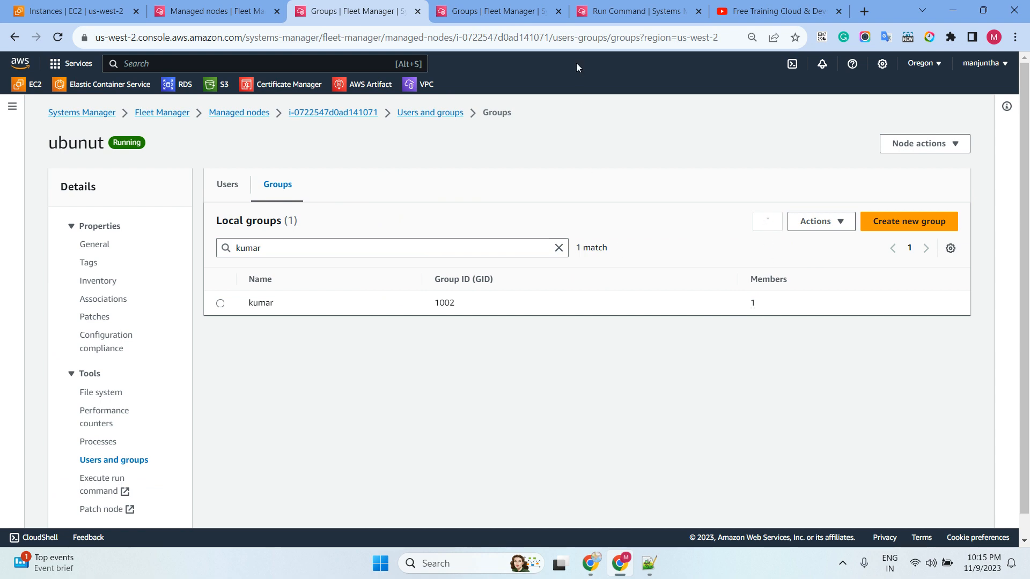
# - Return to the remove-users command and refresh its status for both instances
pyautogui.click(638, 16)
pyautogui.click(743, 176)
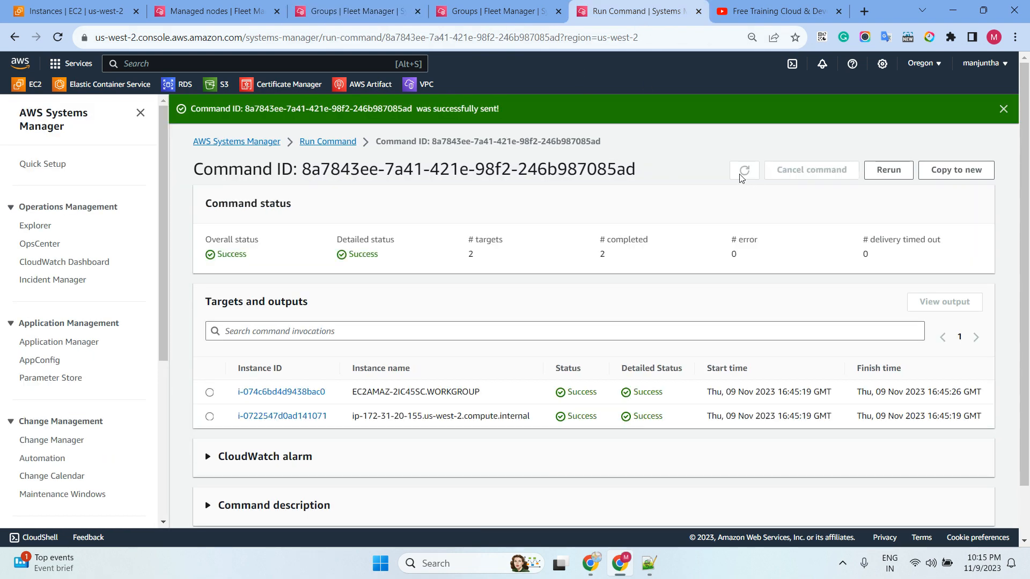
pyautogui.click(742, 176)
# - Recheck the group's member count on the windows and ubunut nodes by refreshing both group lists again
pyautogui.click(470, 5)
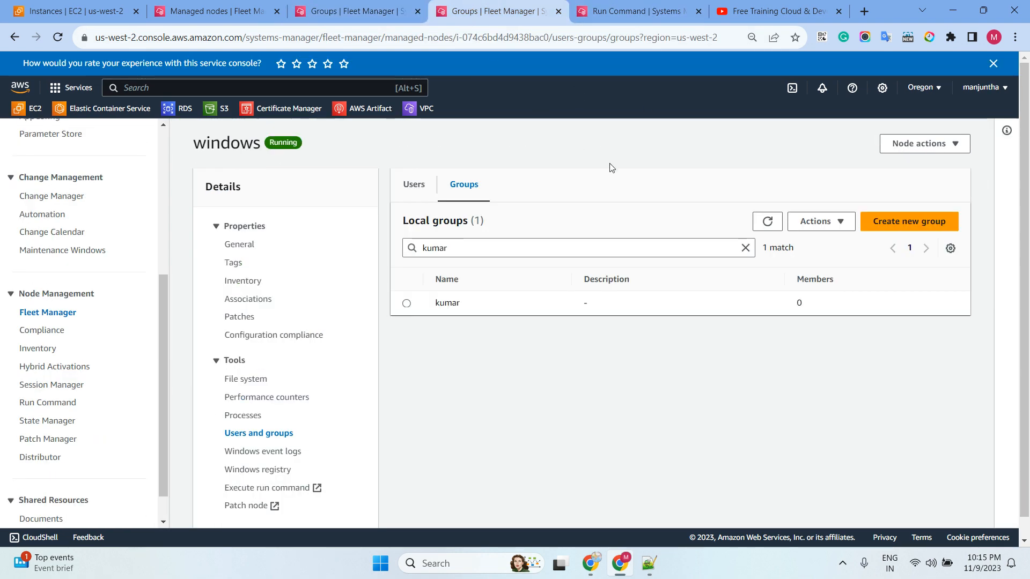
pyautogui.click(767, 221)
pyautogui.click(375, 15)
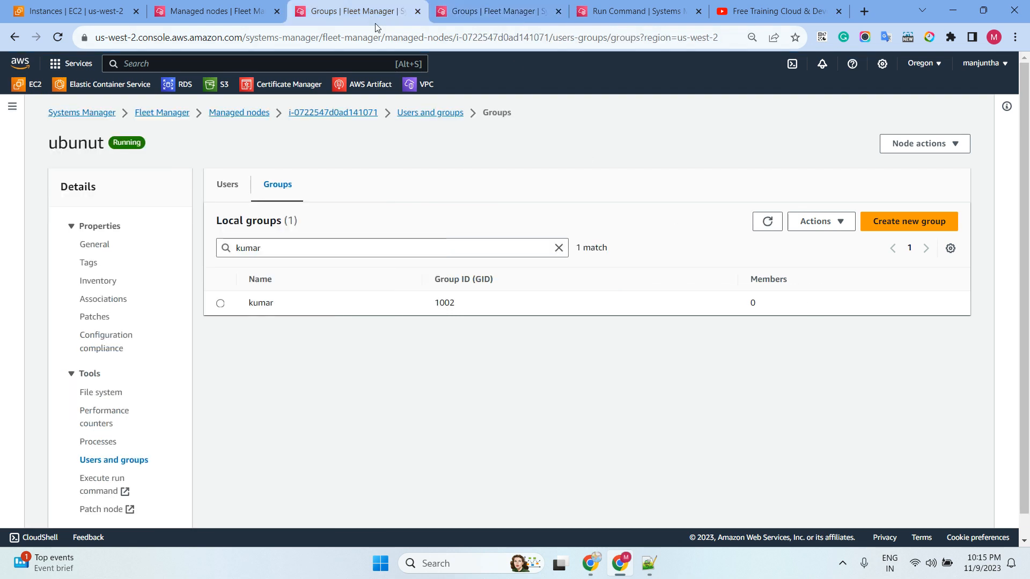
pyautogui.click(768, 221)
pyautogui.click(478, 16)
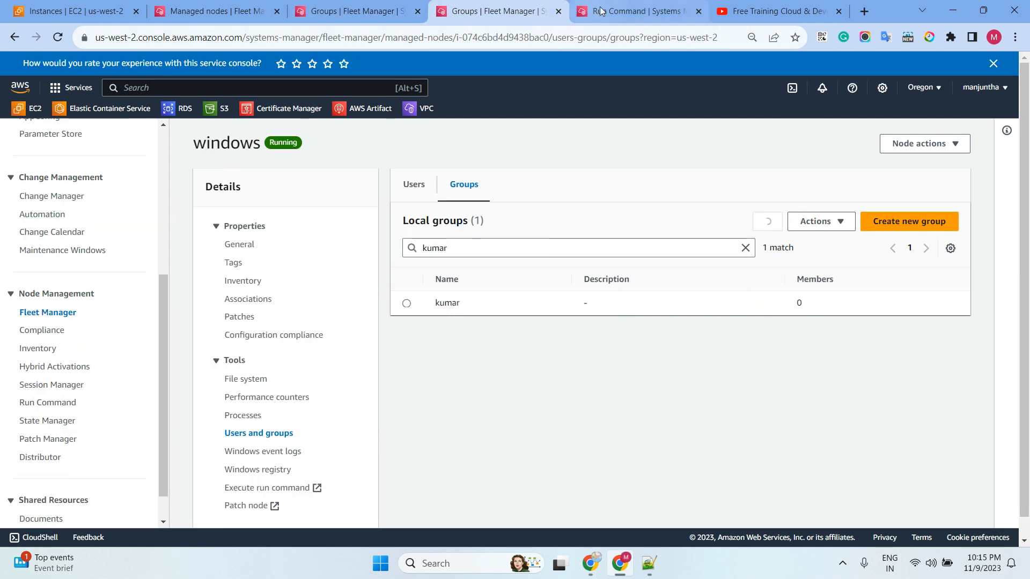
# - Return to Run Command, start a new command and select the AWSFleetManager-DeleteUser document
pyautogui.click(633, 12)
pyautogui.press('F5')
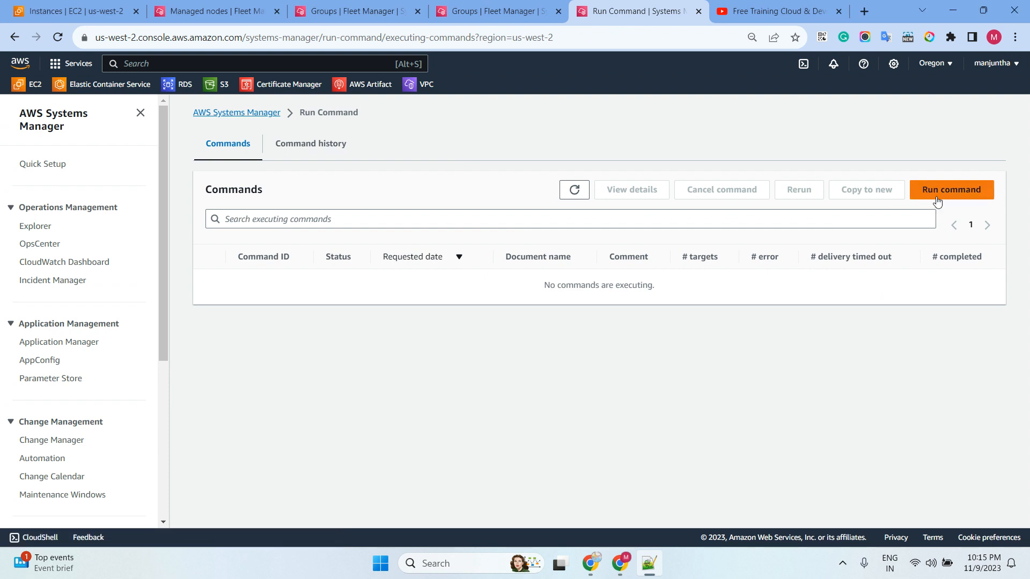
pyautogui.click(937, 190)
pyautogui.click(376, 248)
pyautogui.hotkey('ctrl', 'v')
pyautogui.press('Return')
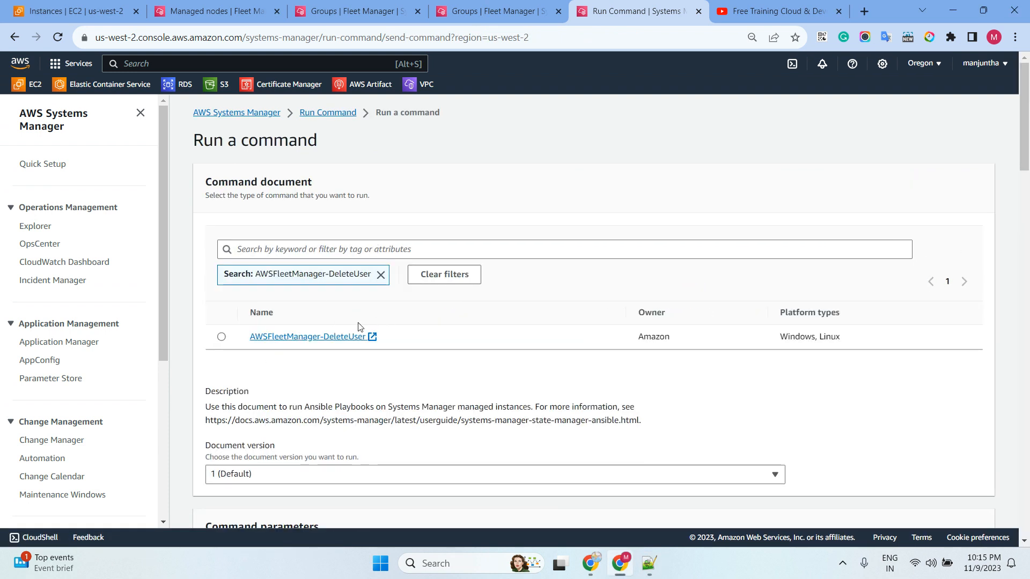
pyautogui.click(221, 337)
# - Enter the user name of the account to delete and set Perform Action to Yes
pyautogui.scroll(-3, 322, 330)
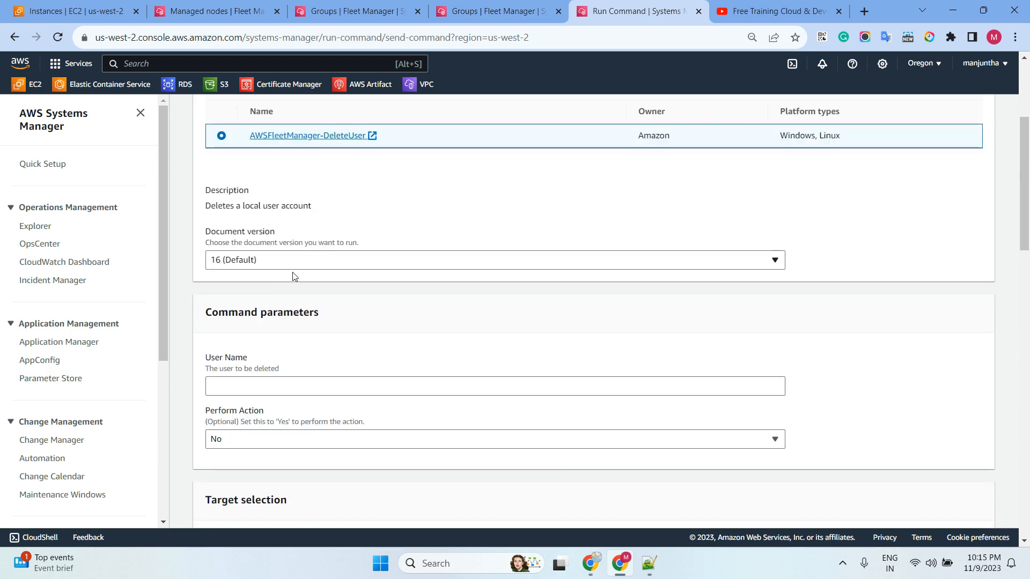
pyautogui.click(295, 390)
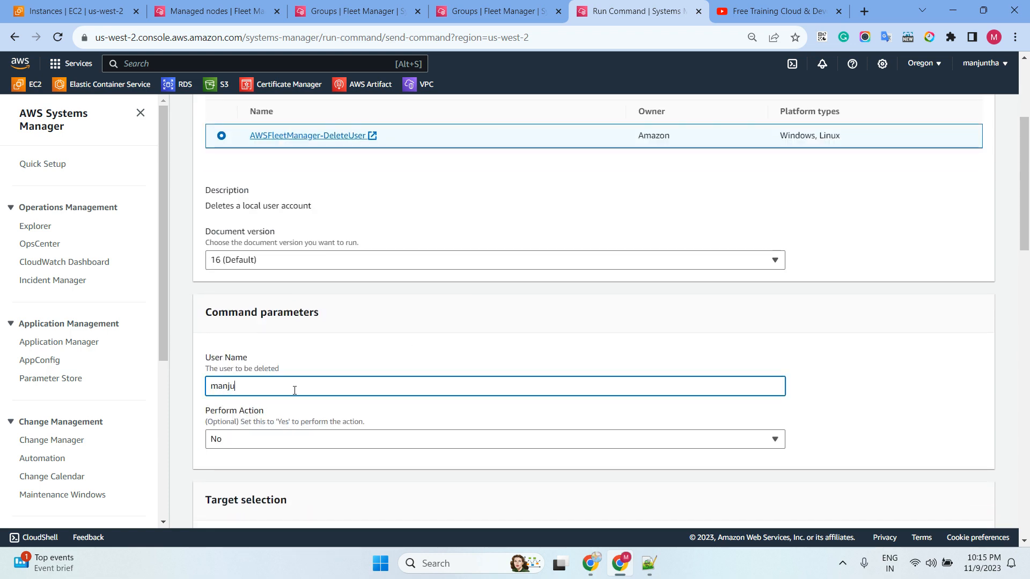
pyautogui.scroll(-5, 309, 378)
pyautogui.click(244, 171)
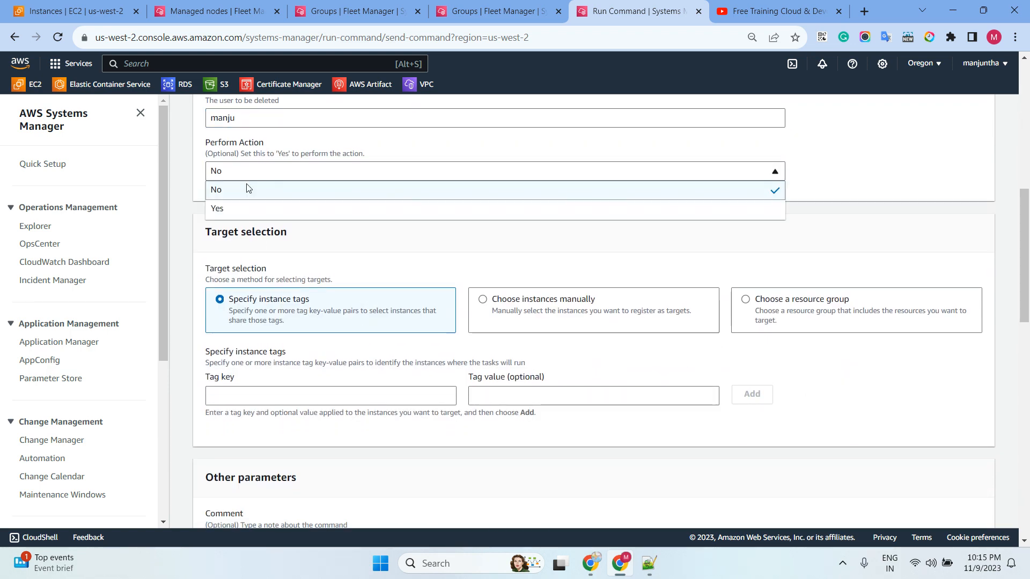
pyautogui.click(248, 214)
# - Choose the instances manually and select both ubunut and windows as targets for deleting the user
pyautogui.click(546, 316)
pyautogui.scroll(-4, 319, 310)
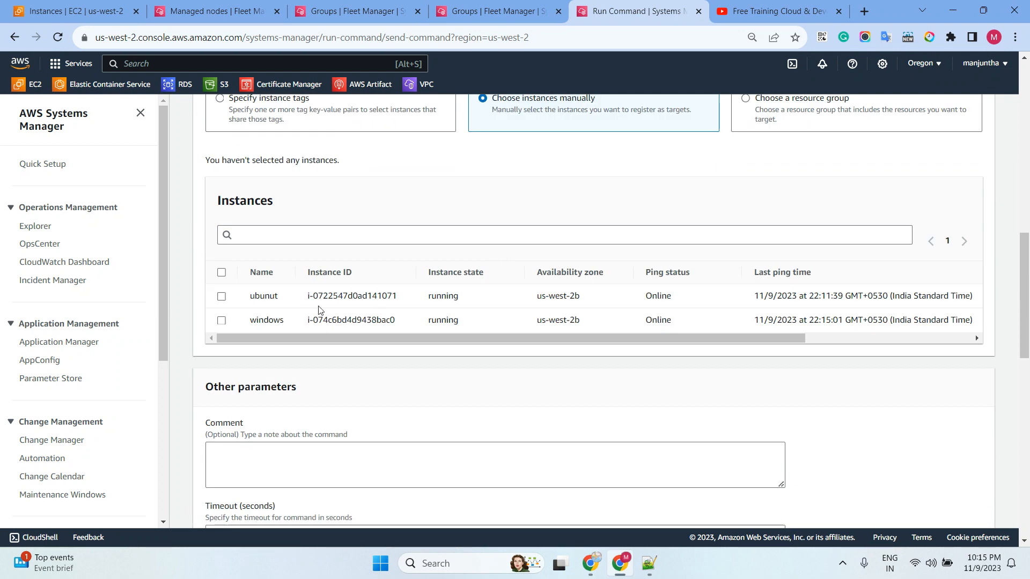
pyautogui.click(222, 274)
# - Turn off S3 bucket output, run the AWSFleetManager-DeleteUser command and refresh its status
pyautogui.scroll(-10, 536, 249)
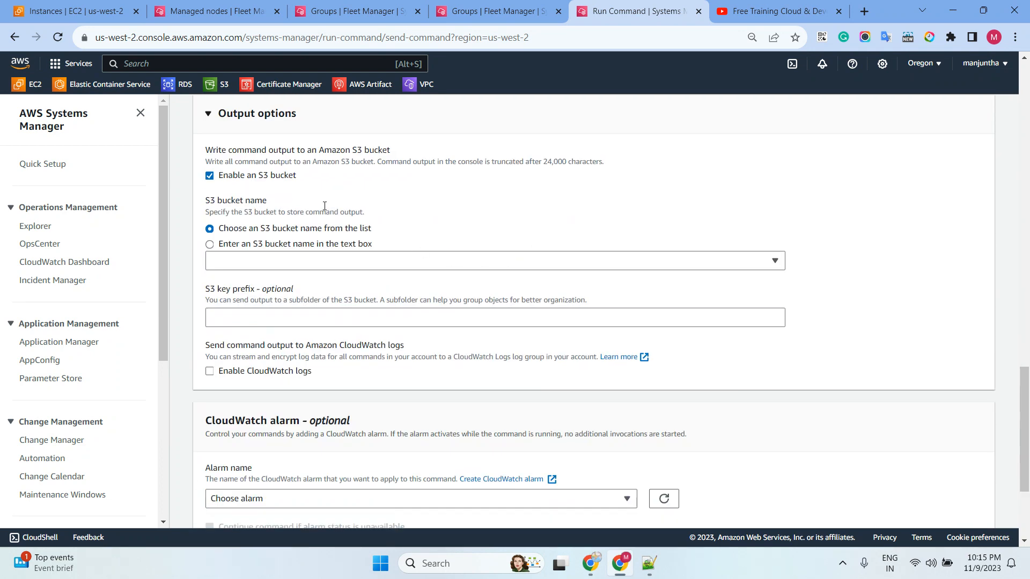
pyautogui.click(278, 183)
pyautogui.scroll(-2, 685, 368)
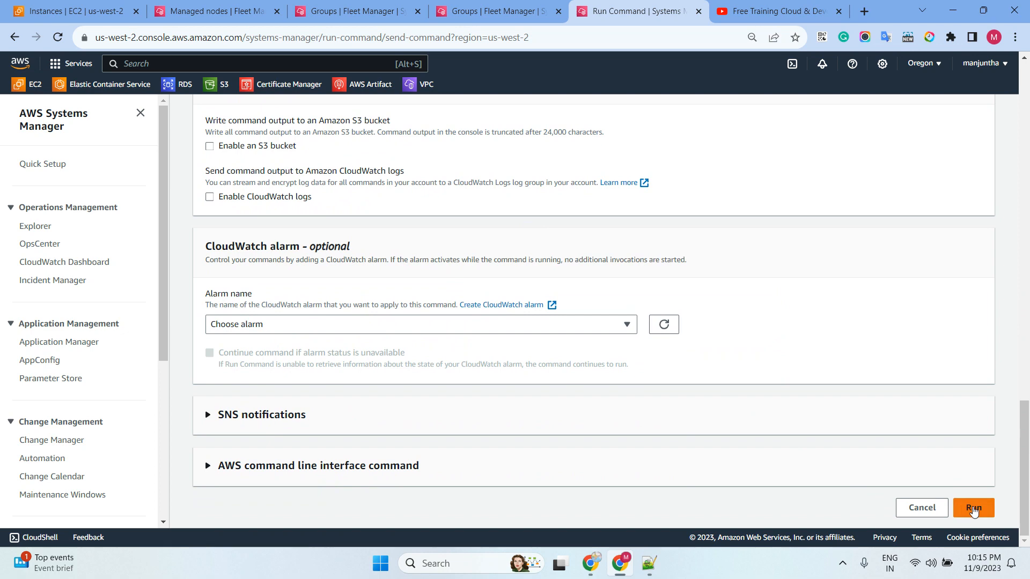
pyautogui.click(974, 508)
pyautogui.doubleClick(744, 170)
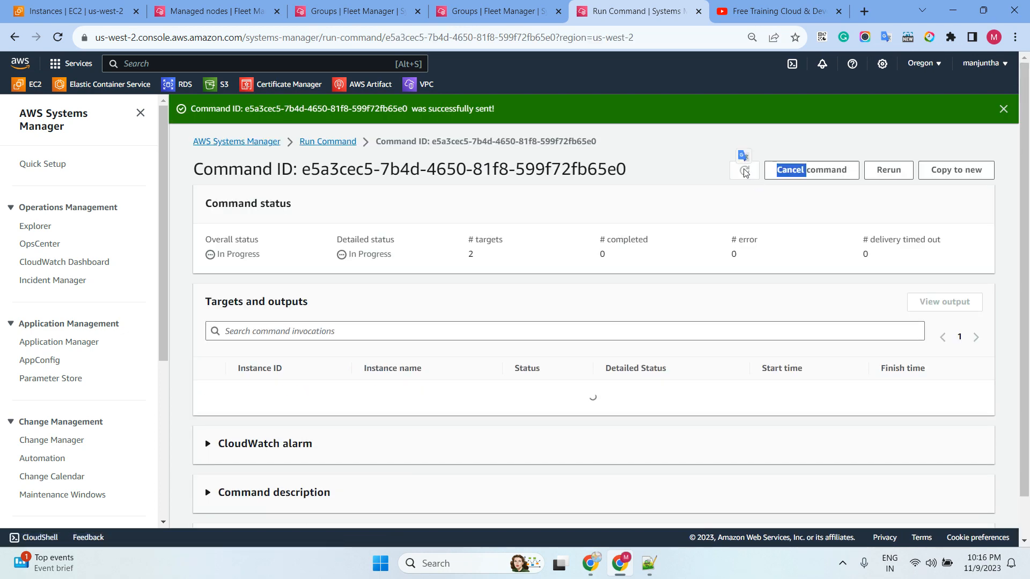
# - Open the local users of the windows and ubunut nodes in Fleet Manager and search ubunut for the user being deleted
pyautogui.click(477, 11)
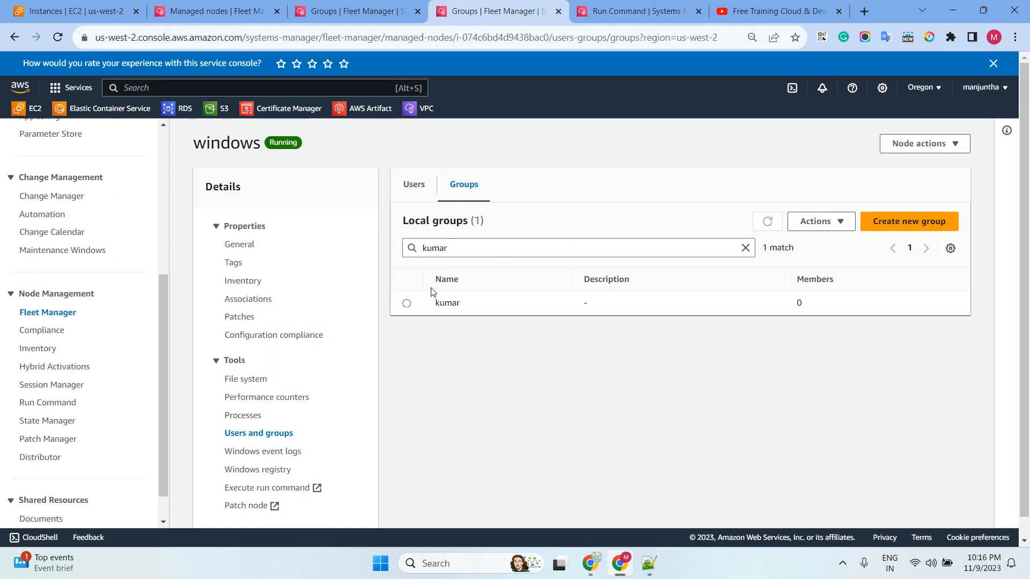
pyautogui.click(769, 228)
pyautogui.click(414, 185)
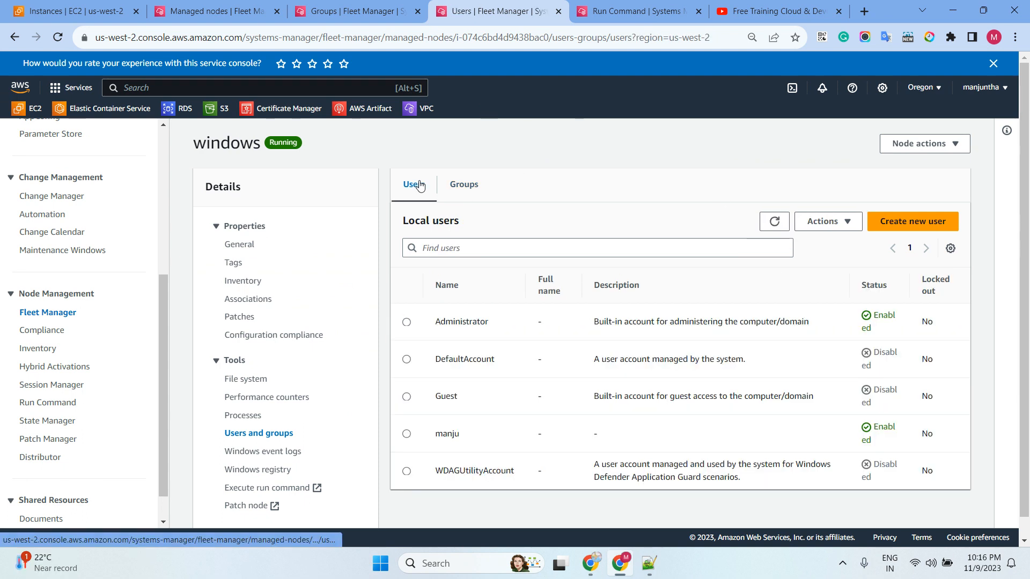
pyautogui.click(357, 12)
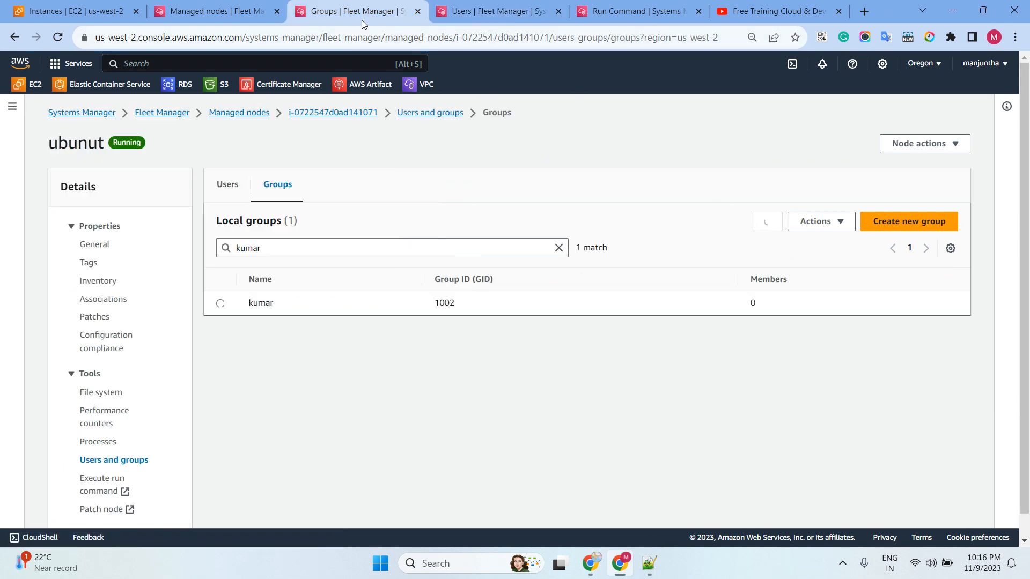
pyautogui.click(229, 185)
pyautogui.click(275, 249)
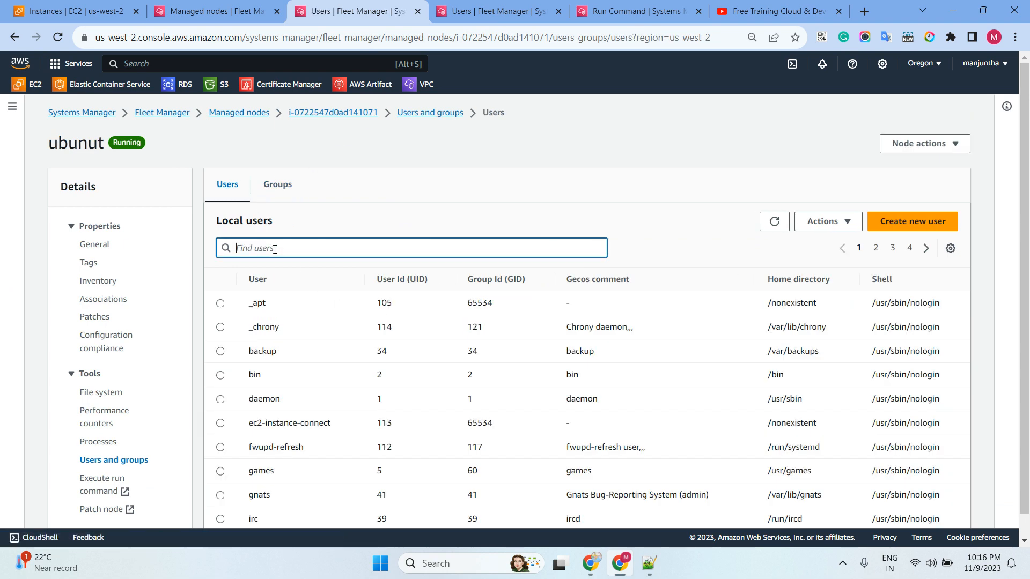
pyautogui.write('manju')
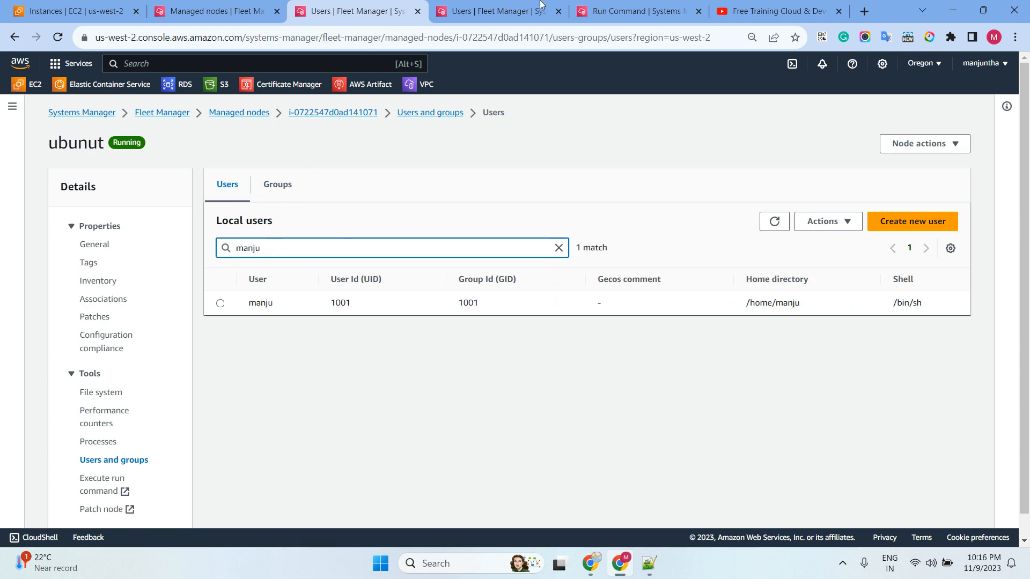
# - Refresh the AWSFleetManager-DeleteUser command status and reload the local users on windows and ubunut to check the deletion
pyautogui.click(638, 11)
pyautogui.click(745, 171)
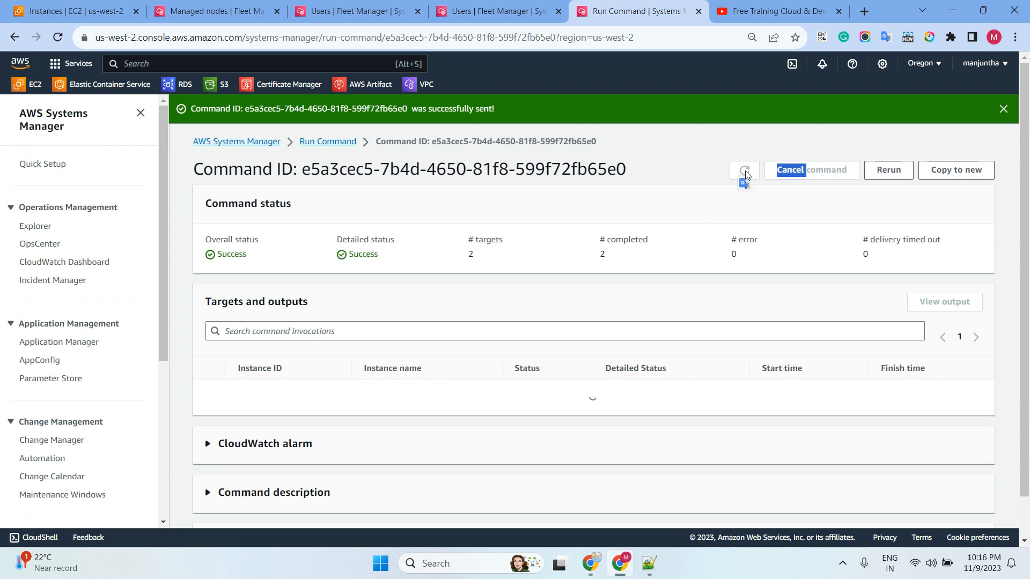
pyautogui.click(498, 10)
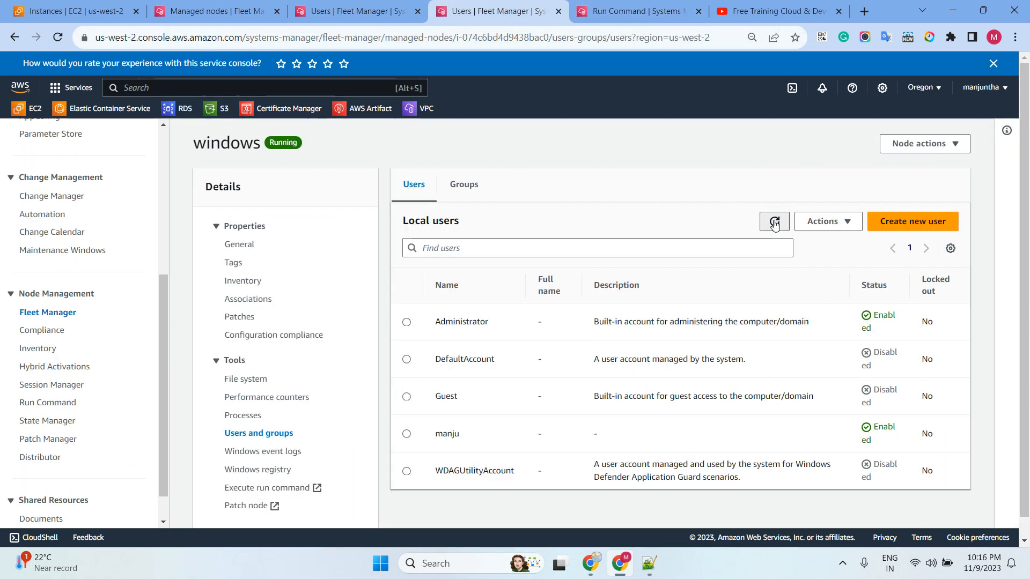
pyautogui.click(774, 223)
pyautogui.moveTo(434, 433); pyautogui.dragTo(641, 430)
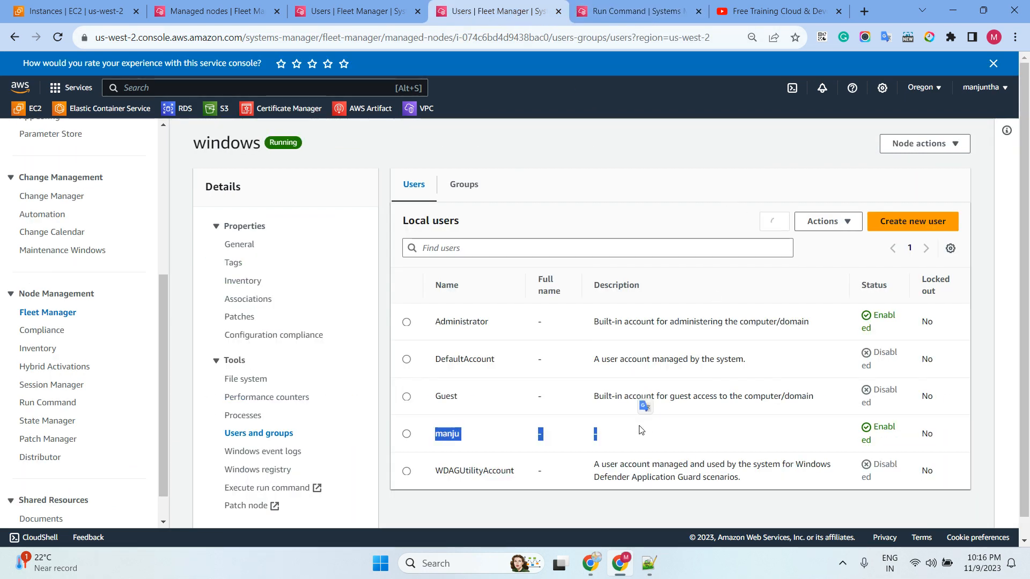
pyautogui.click(339, 13)
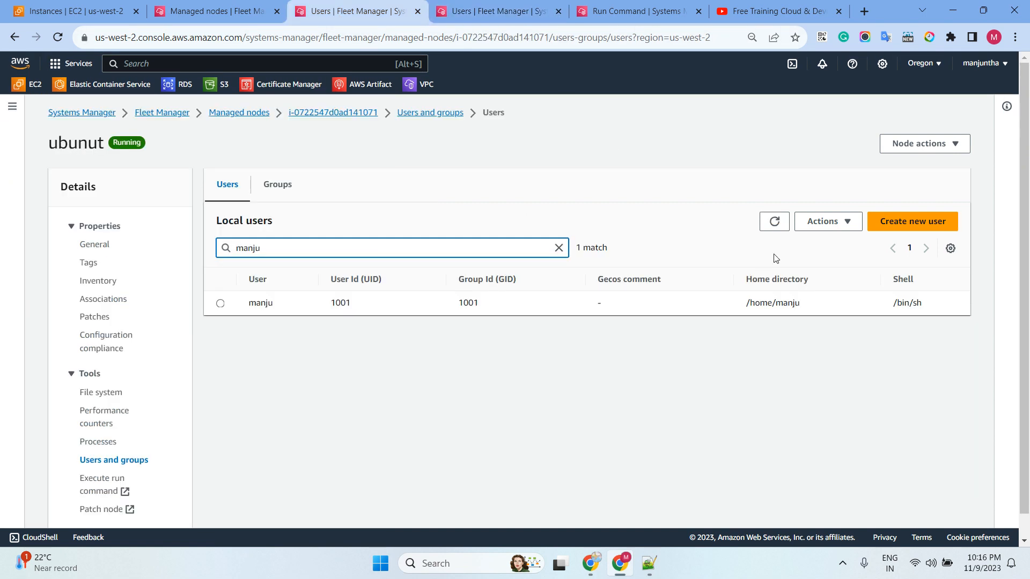
pyautogui.click(772, 224)
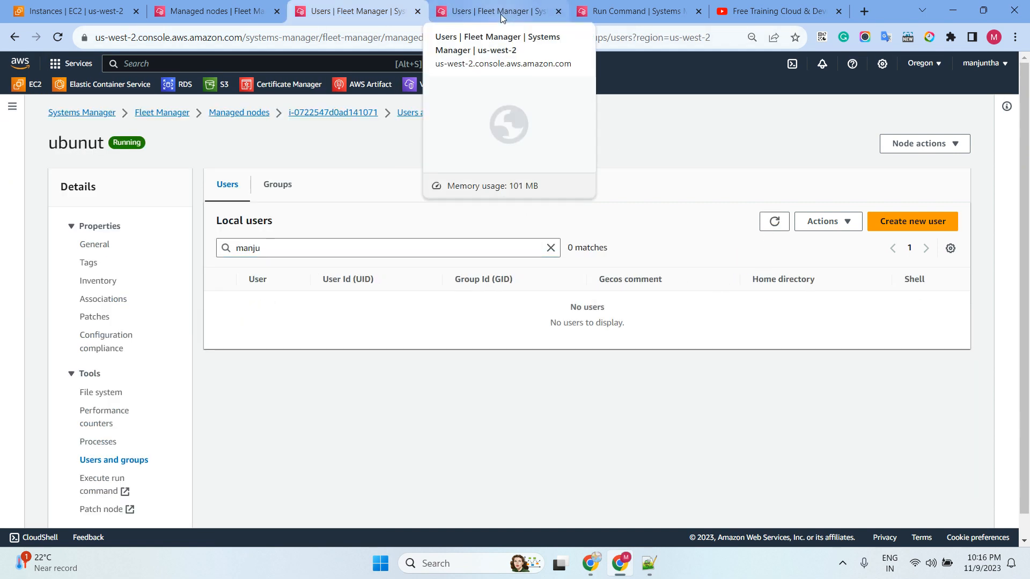
pyautogui.click(465, 11)
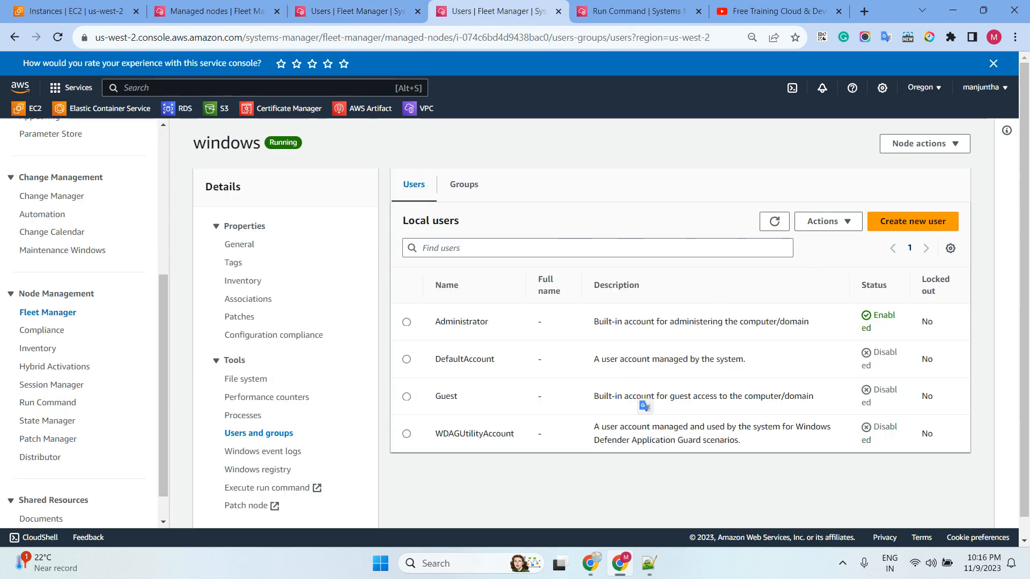
# - Return to Run Command, start a new command and search the command documents for AWSFleetManager-DeleteGroup
pyautogui.click(649, 563)
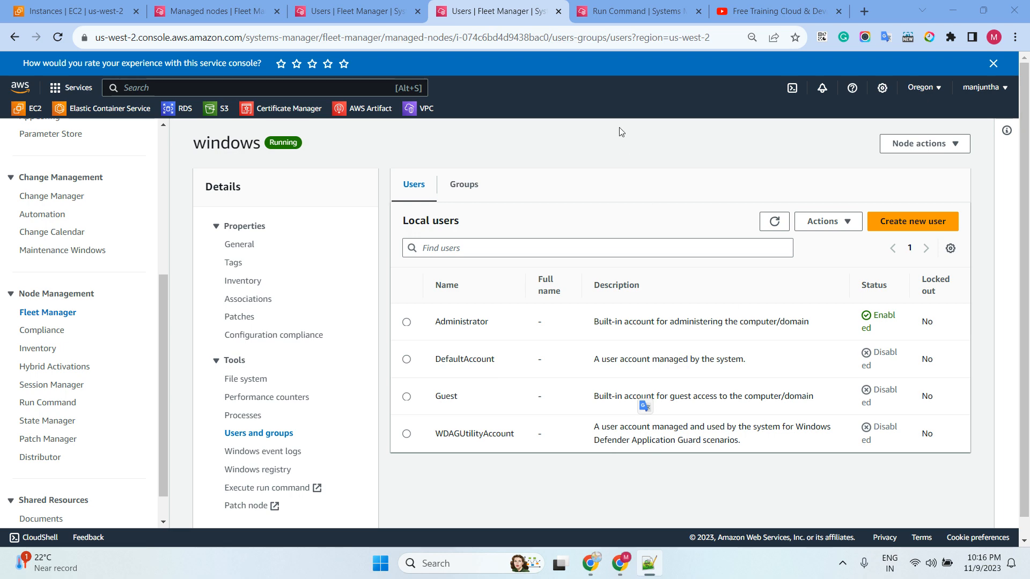
pyautogui.click(620, 19)
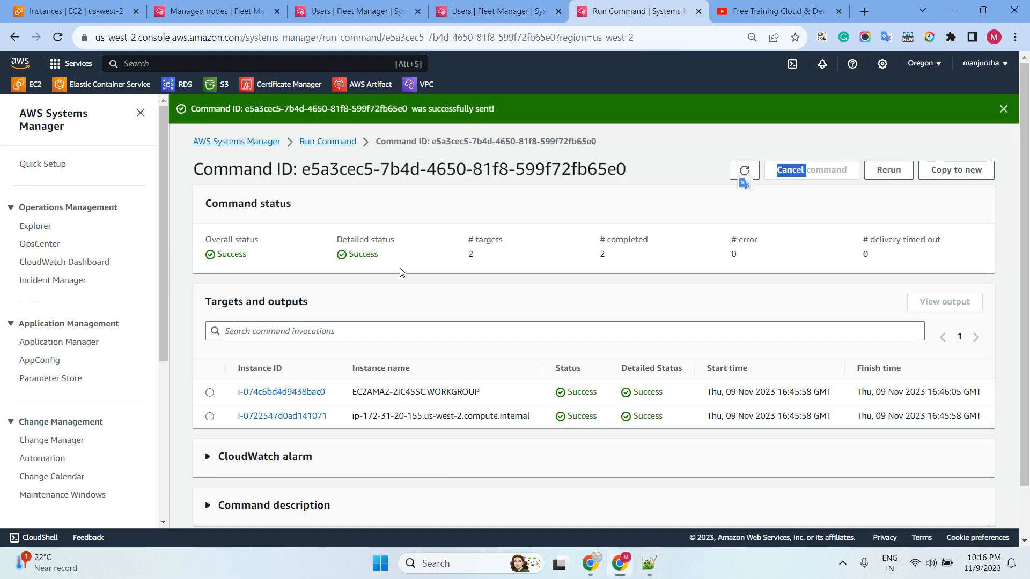
pyautogui.click(353, 144)
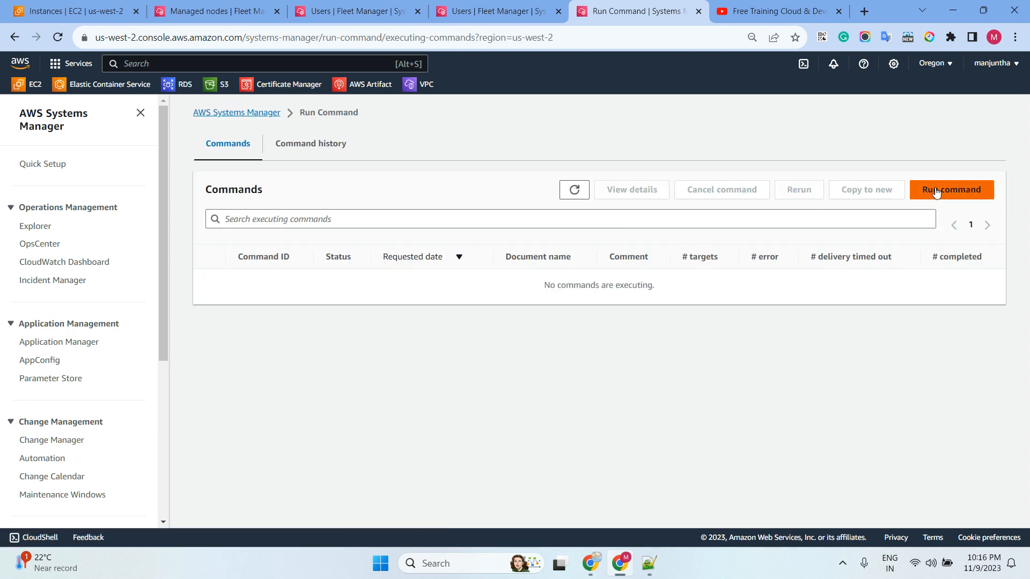
pyautogui.click(936, 192)
pyautogui.click(359, 250)
pyautogui.write('AWSFleetManager-DeleteGroup')
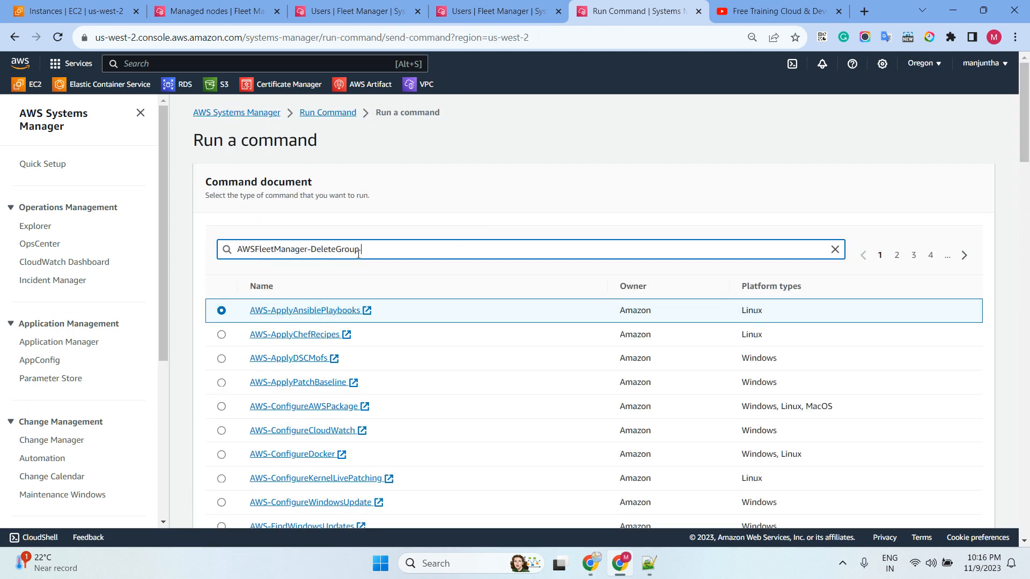
pyautogui.press('Return')
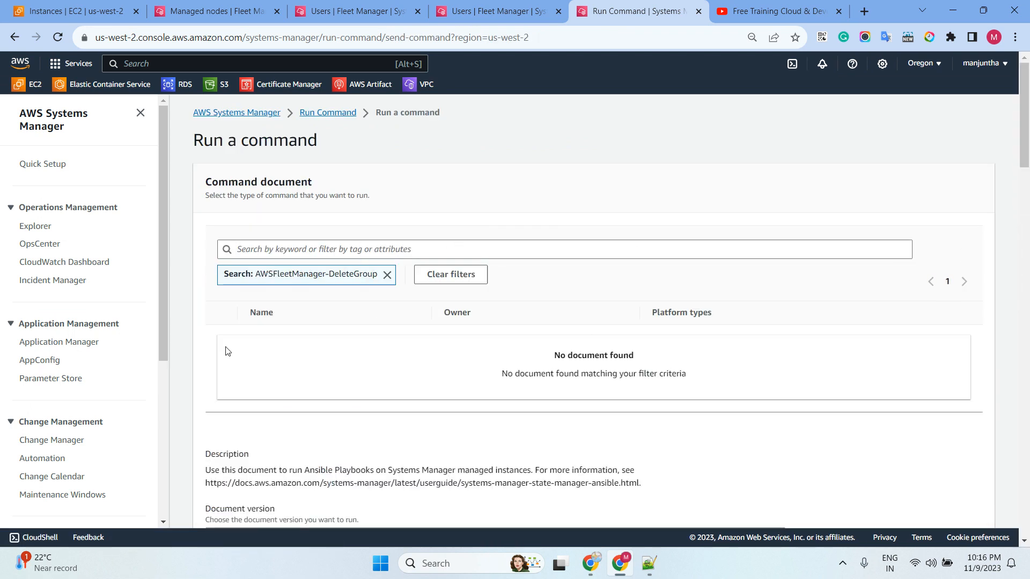
# - Clear the document filter, search for AWSFleetManager-DeleteGroup again and select that document
pyautogui.click(450, 274)
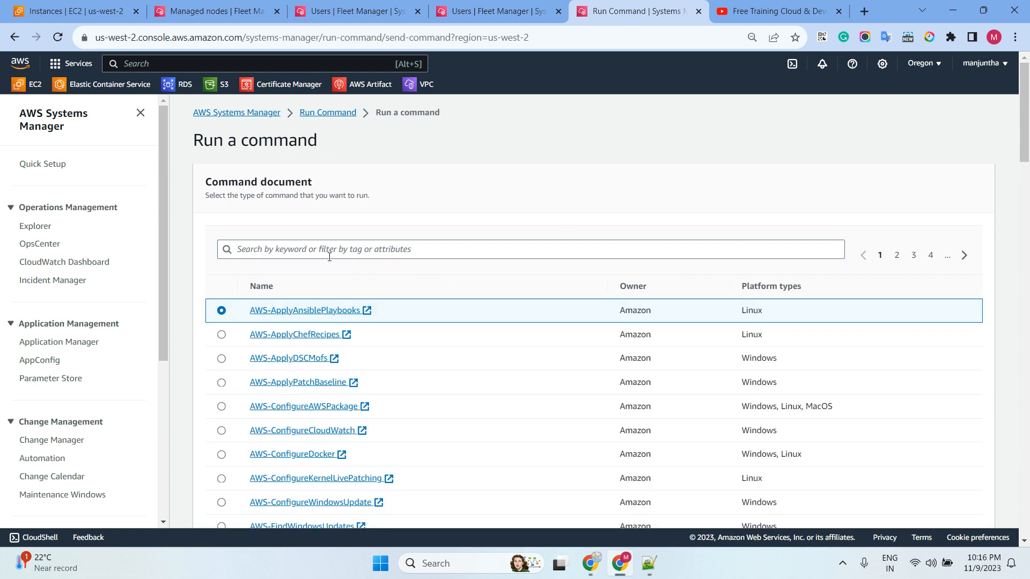
pyautogui.click(289, 250)
pyautogui.hotkey('ctrl', 'v')
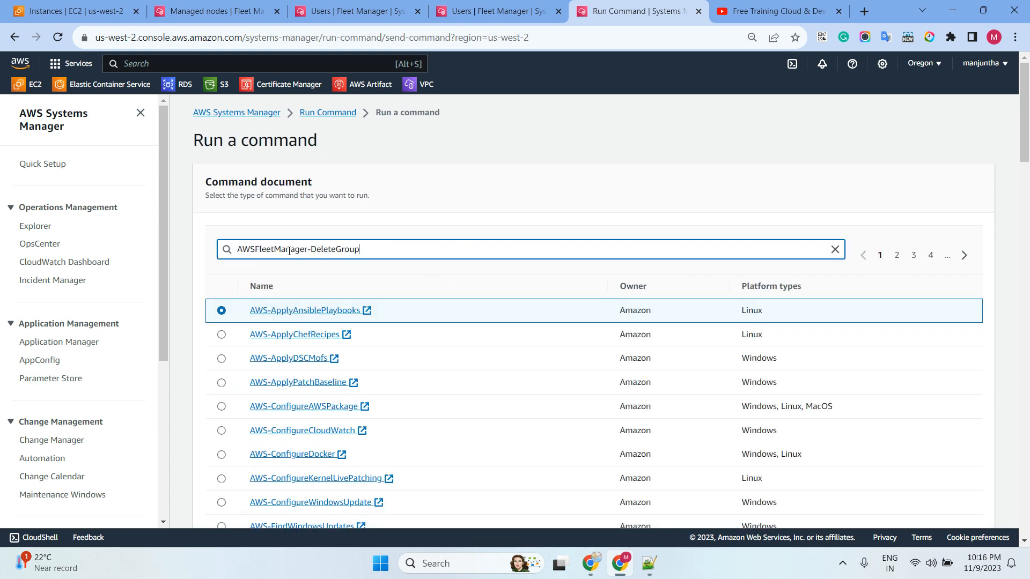
pyautogui.press('Return')
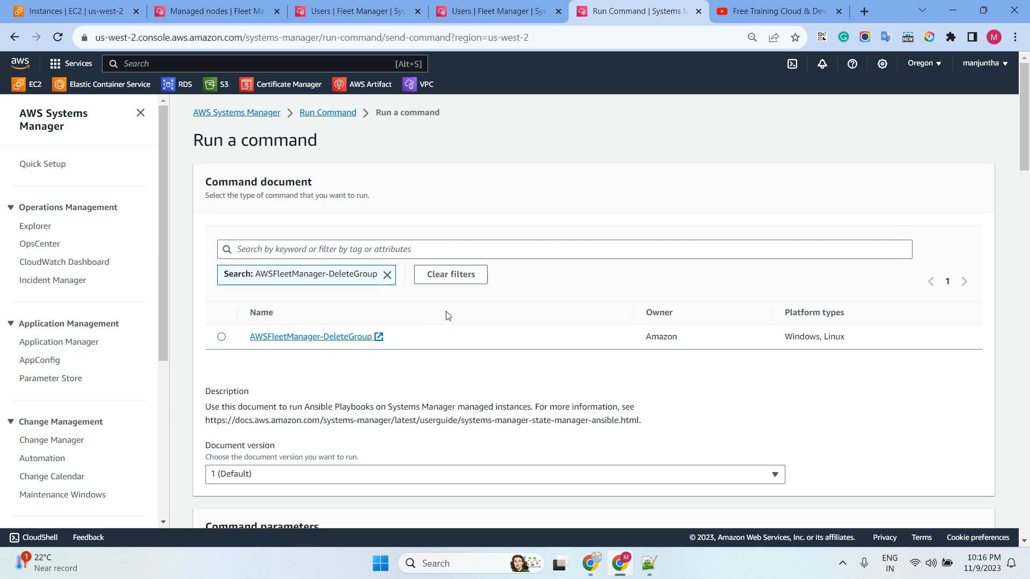
pyautogui.click(222, 337)
# - Enter the name of the local group to delete and set Perform Action to Yes
pyautogui.scroll(-4, 526, 255)
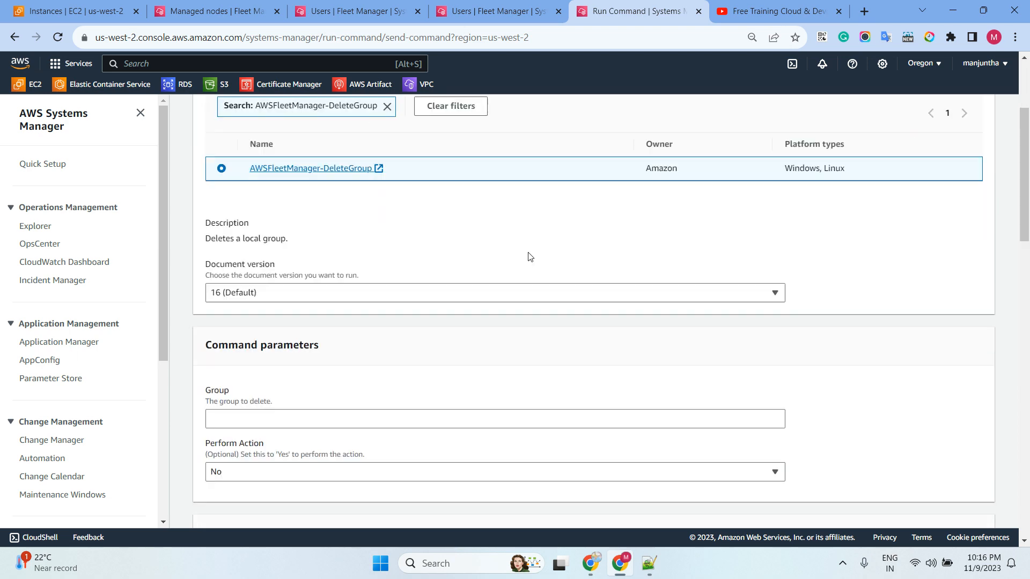
pyautogui.click(264, 382)
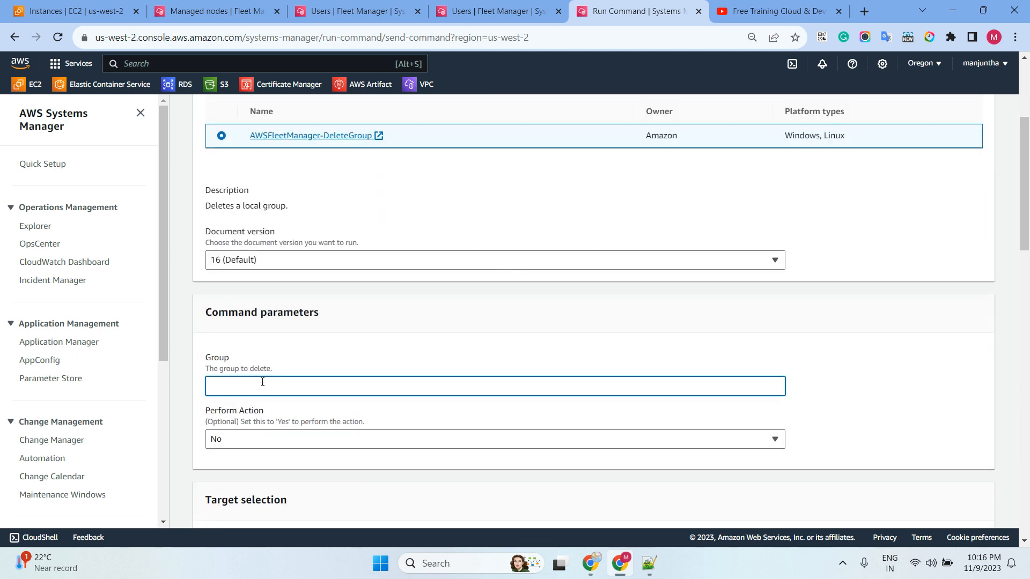
pyautogui.write('kumar')
pyautogui.scroll(-3, 369, 319)
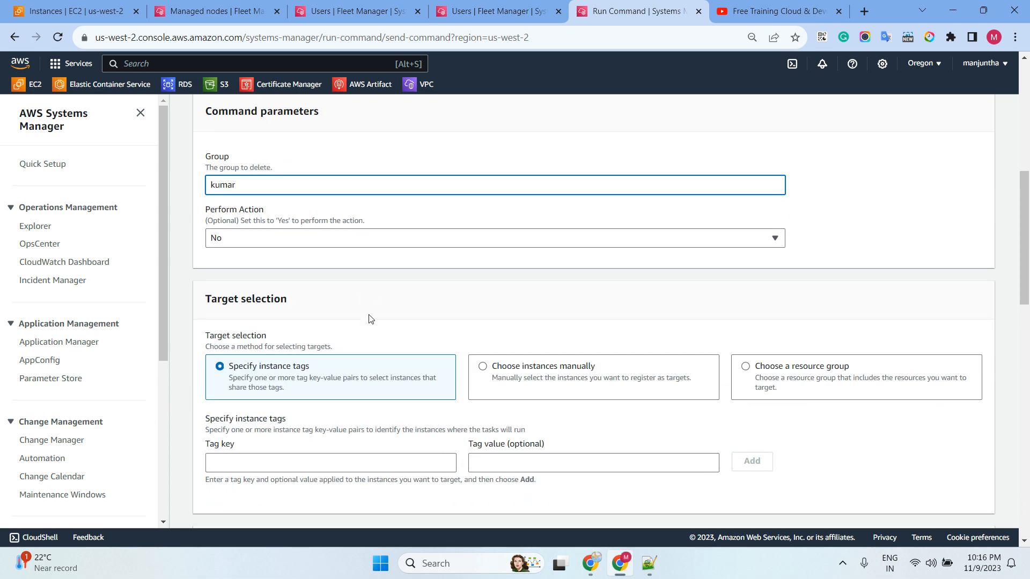
pyautogui.click(306, 244)
pyautogui.click(260, 274)
# - Choose the instances manually and select both ubunut and windows as targets for deleting the group
pyautogui.click(490, 366)
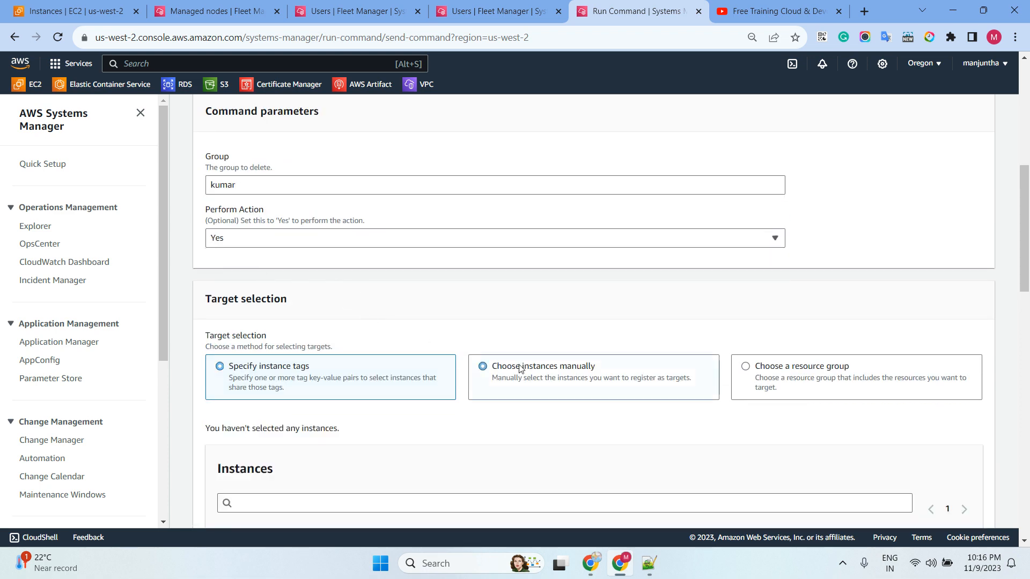
pyautogui.scroll(-3, 482, 277)
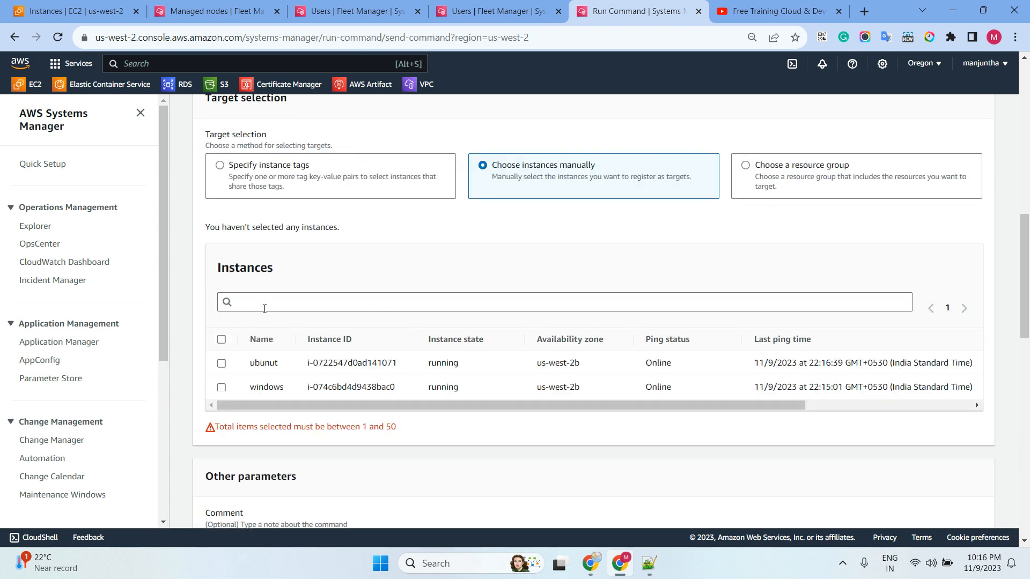
pyautogui.click(221, 339)
# - Turn off S3 bucket output, run the AWSFleetManager-DeleteGroup command and refresh its status
pyautogui.scroll(-5, 365, 267)
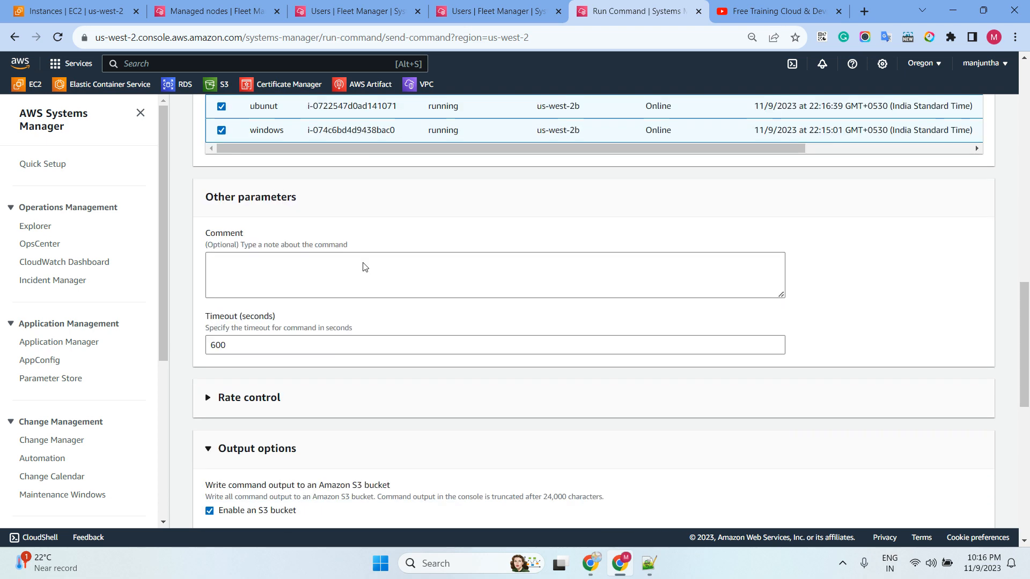
pyautogui.scroll(-3, 278, 405)
pyautogui.click(239, 376)
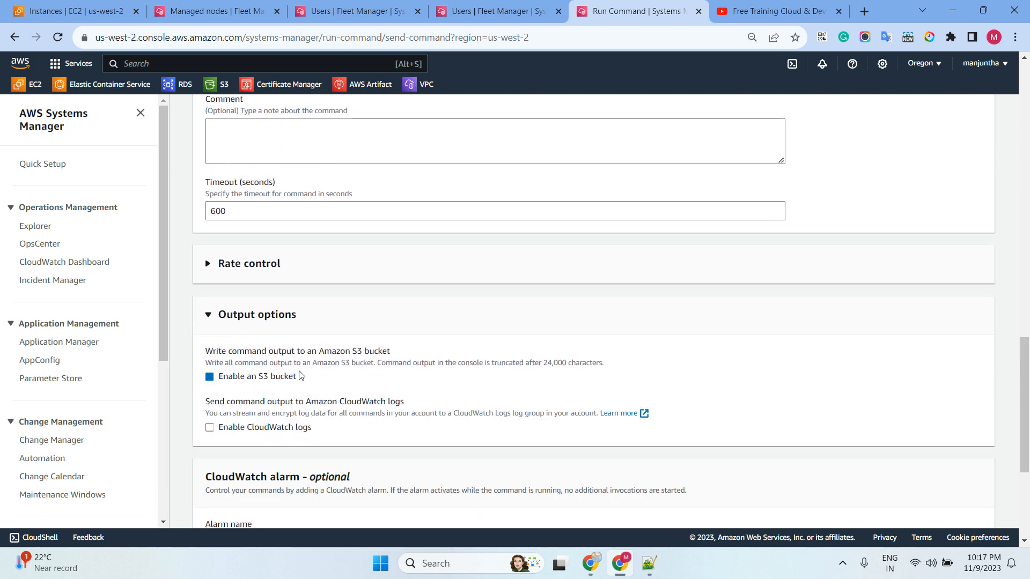
pyautogui.scroll(-4, 508, 321)
pyautogui.click(974, 507)
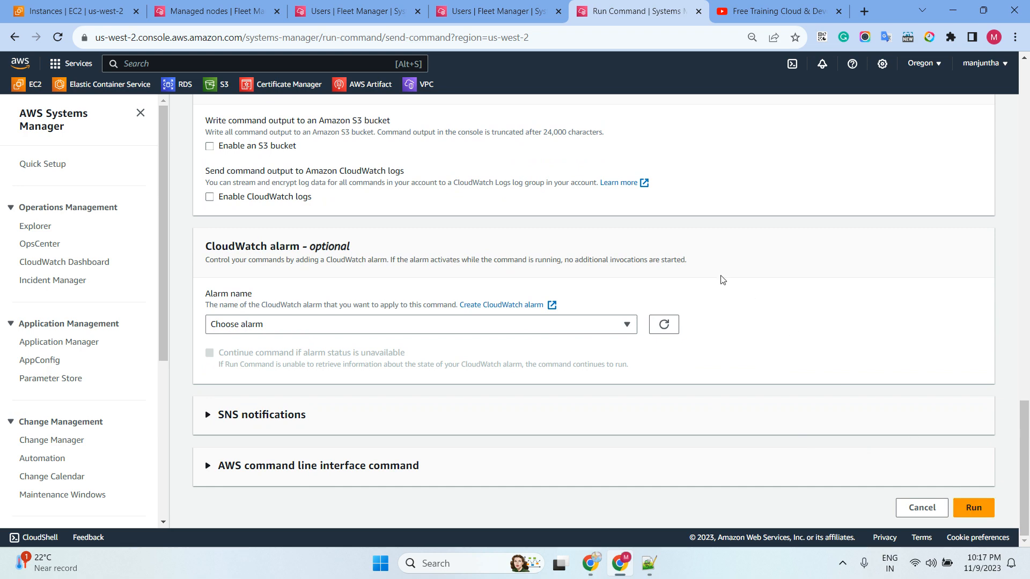
pyautogui.click(745, 170)
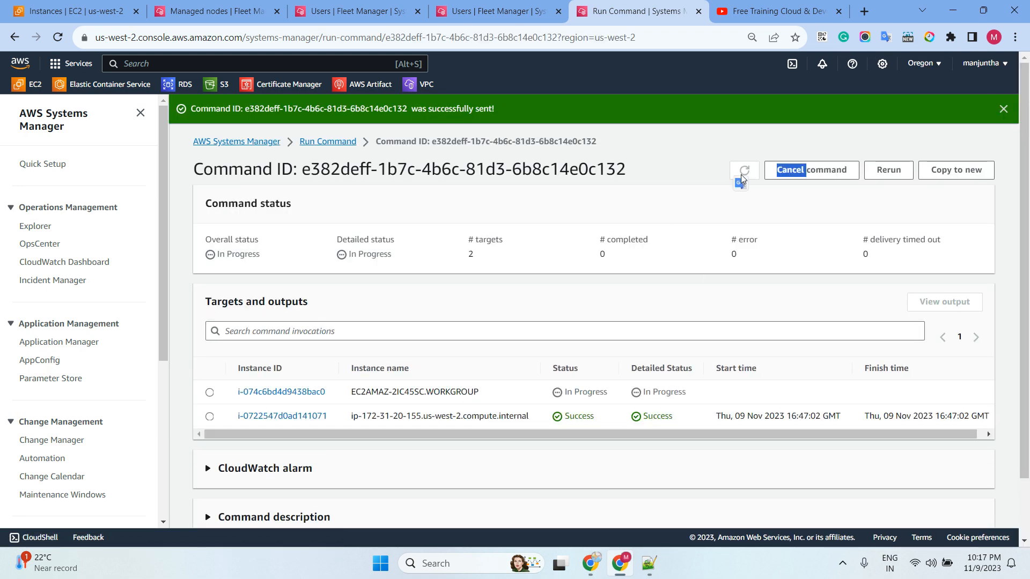
# - Search the local groups on windows and ubunut for the group being deleted, and refresh the DeleteGroup command status
pyautogui.click(499, 10)
pyautogui.click(464, 184)
pyautogui.scroll(-1, 457, 271)
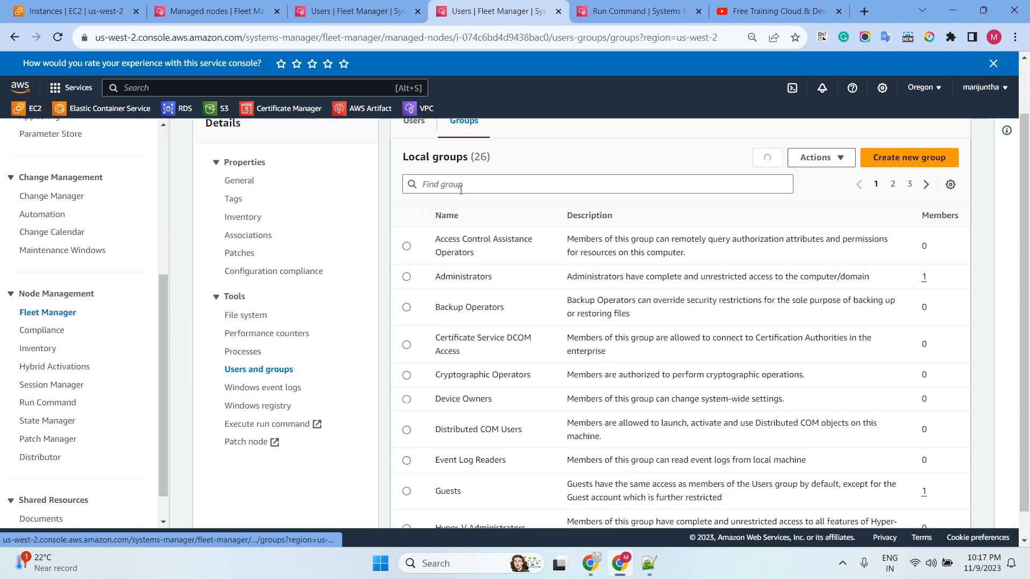
pyautogui.click(471, 188)
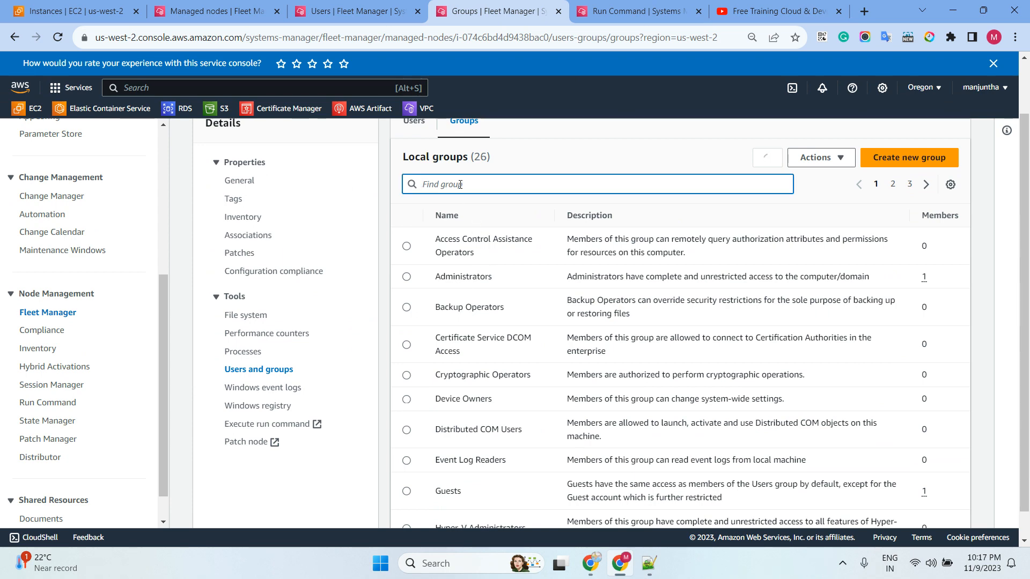
pyautogui.write('kumar')
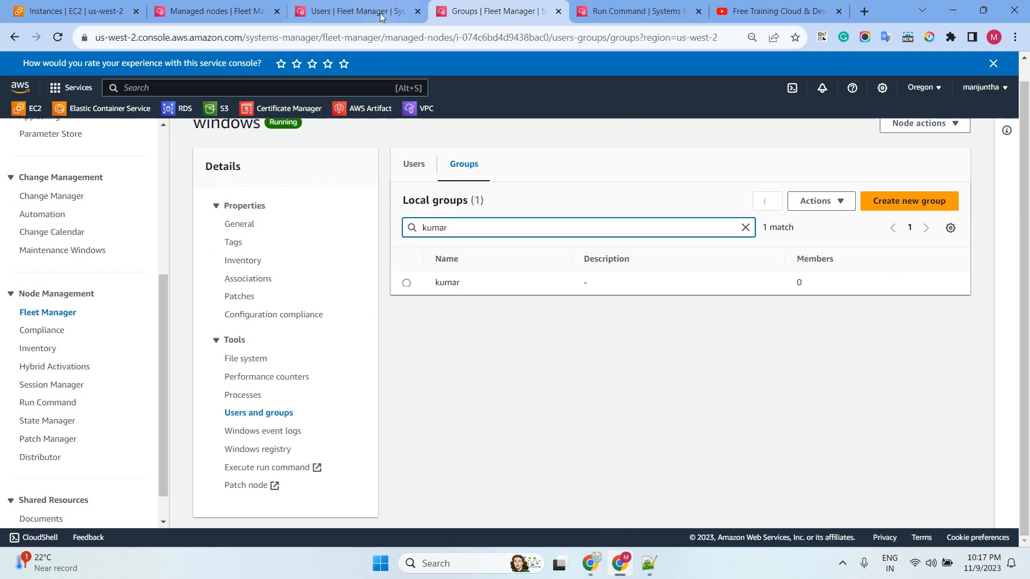
pyautogui.click(357, 11)
pyautogui.click(277, 183)
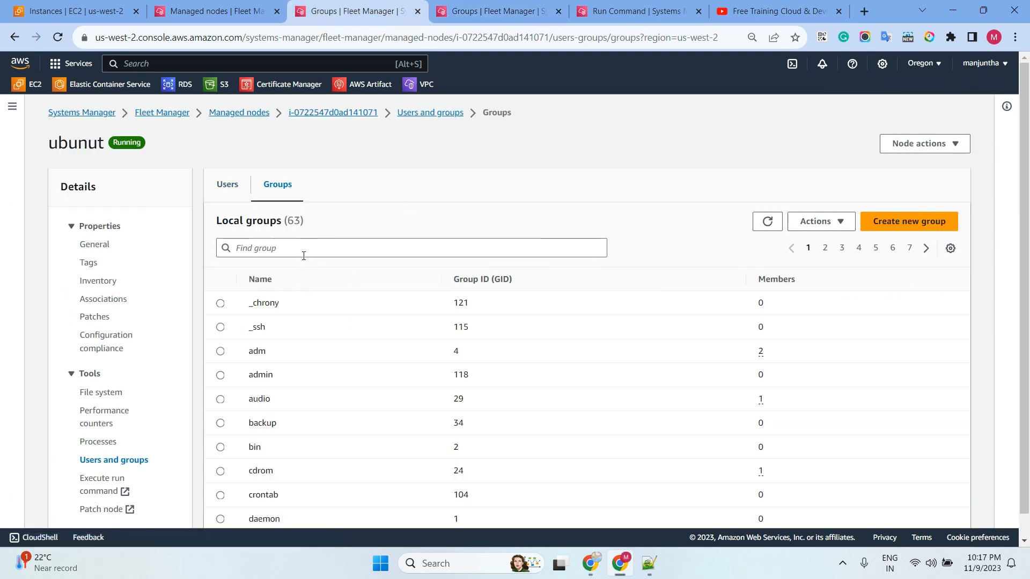
pyautogui.click(301, 248)
pyautogui.write('kumar')
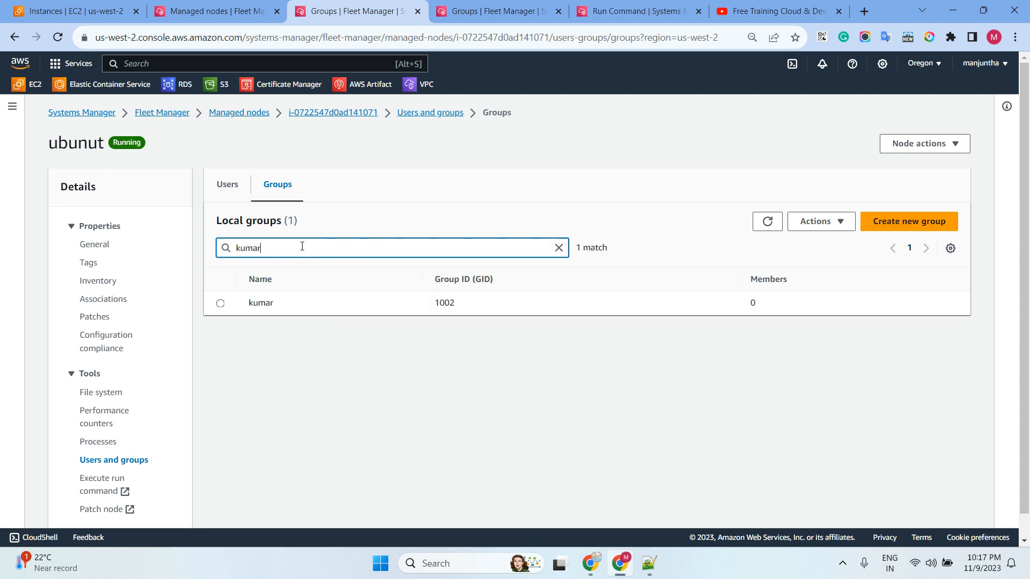
pyautogui.click(627, 14)
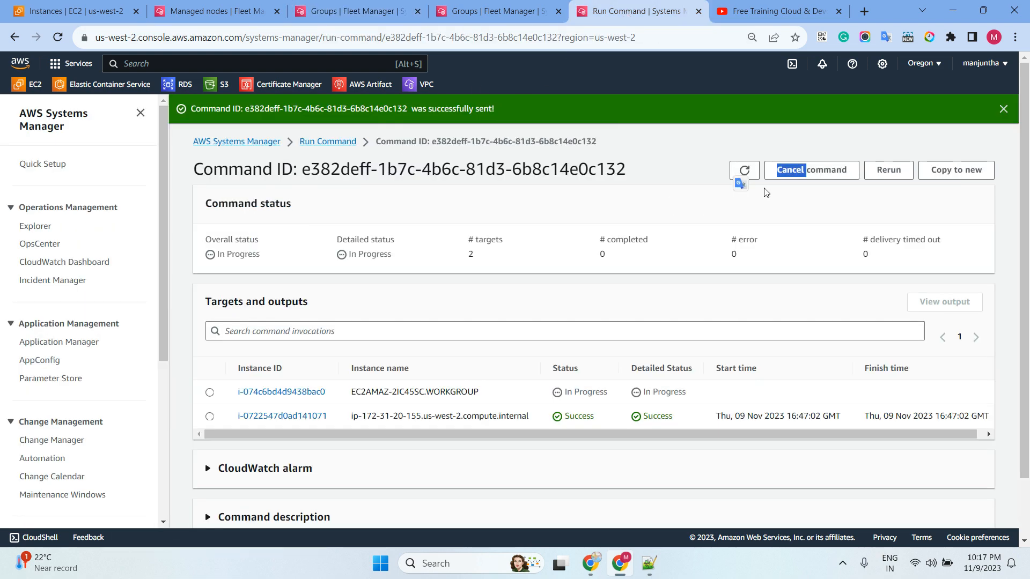
pyautogui.click(744, 170)
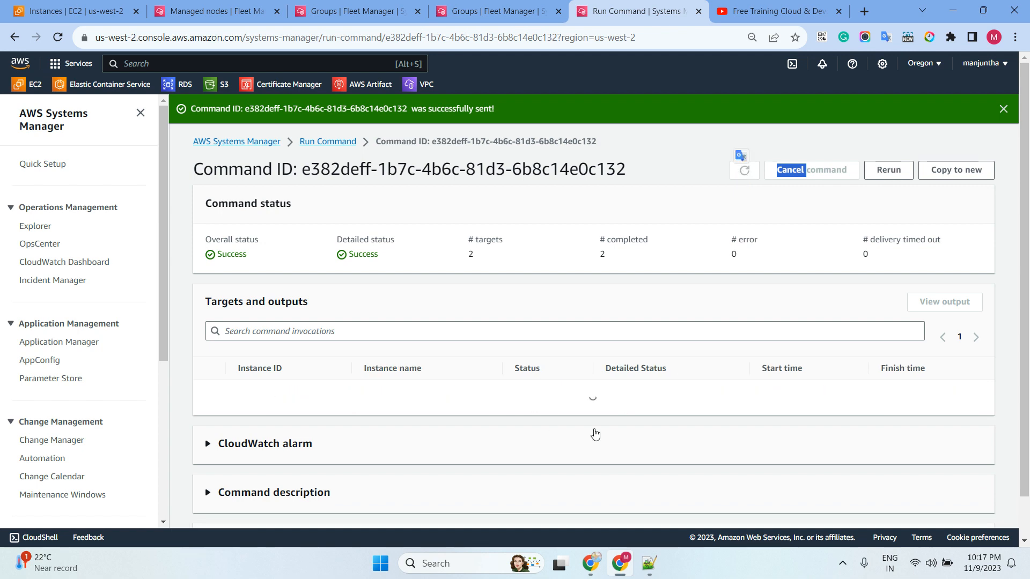
# - Refresh the filtered local groups lists on windows and ubunut to check the group deletion
pyautogui.click(504, 12)
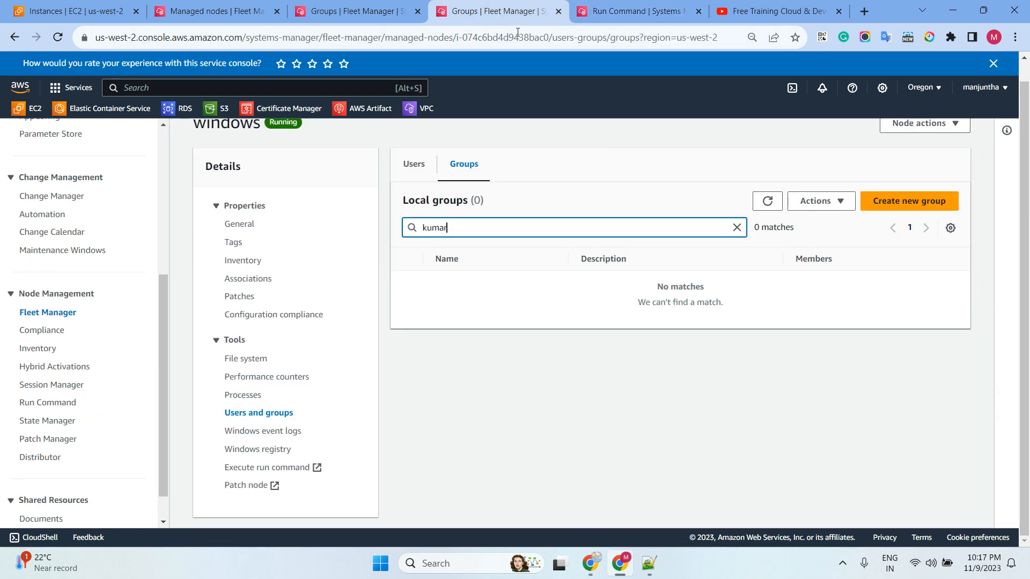
pyautogui.click(767, 200)
pyautogui.click(398, 20)
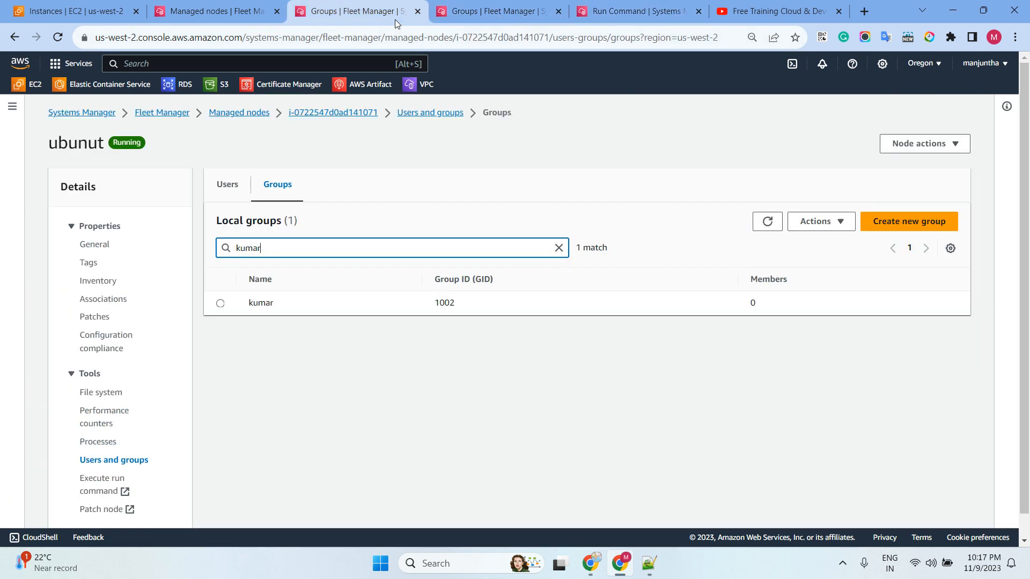
pyautogui.click(769, 222)
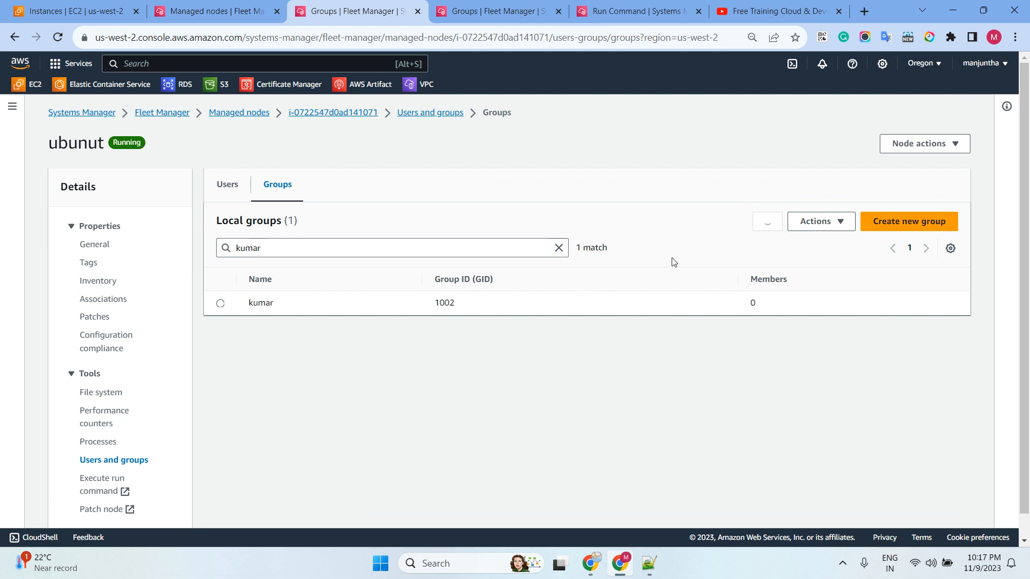
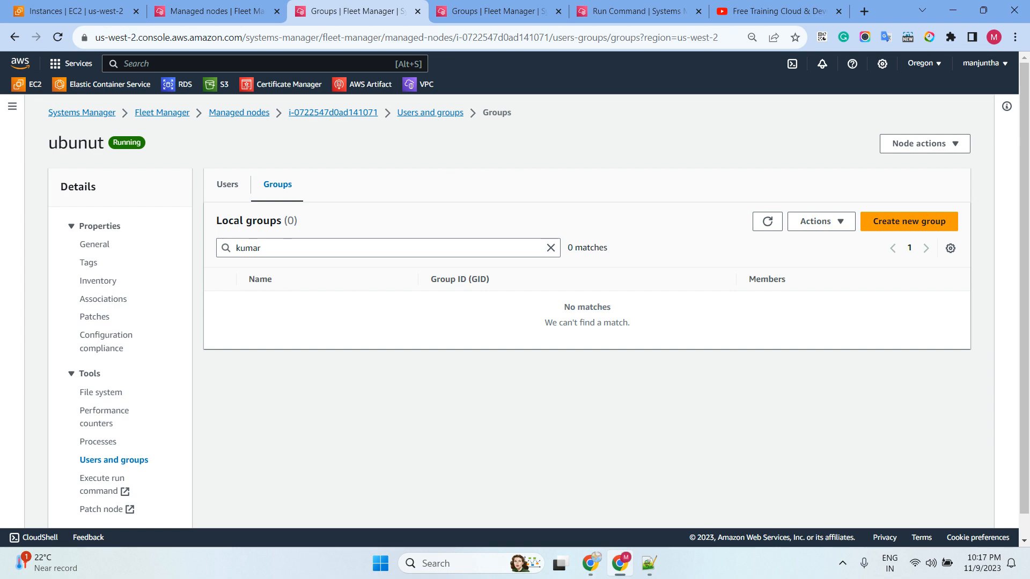
# - Return to the Run Command list and open the file system views of the ubunut and windows nodes
pyautogui.click(642, 12)
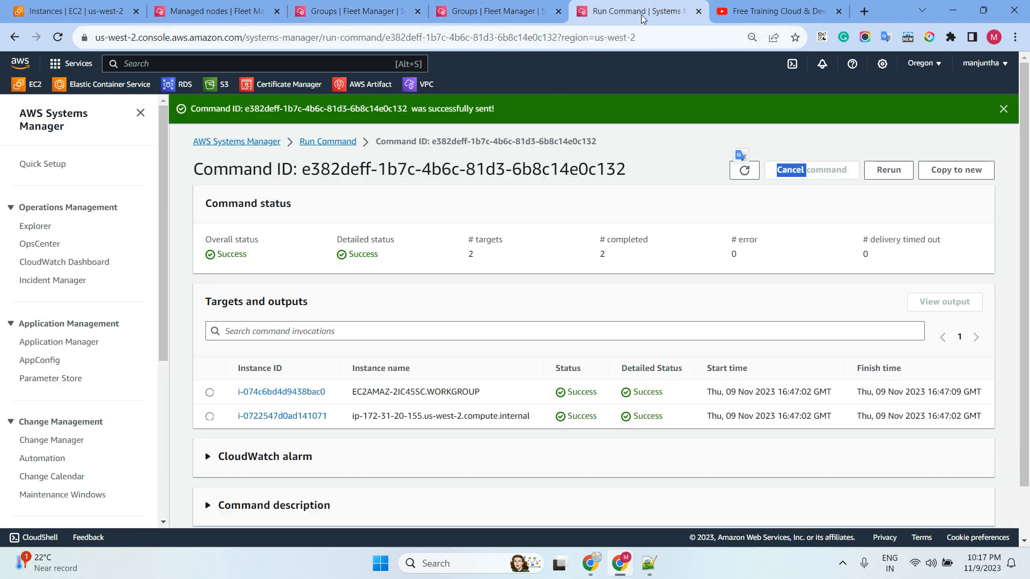
pyautogui.click(319, 142)
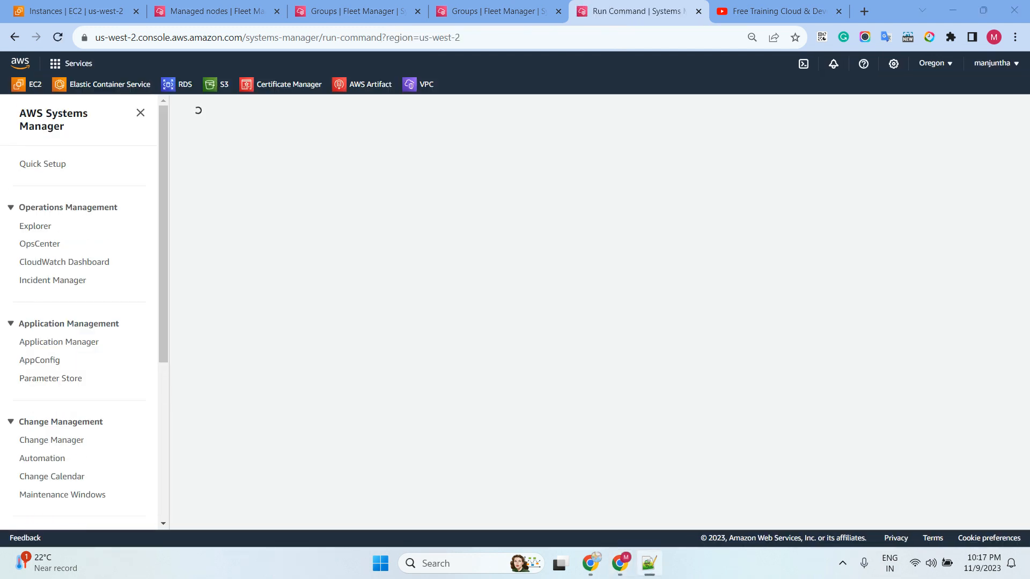
pyautogui.click(349, 11)
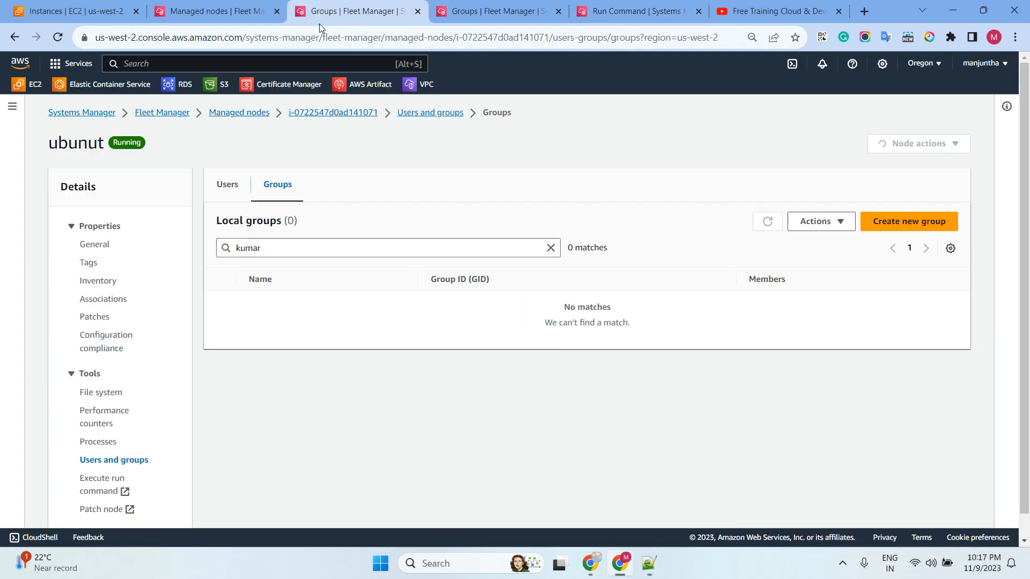
pyautogui.click(101, 393)
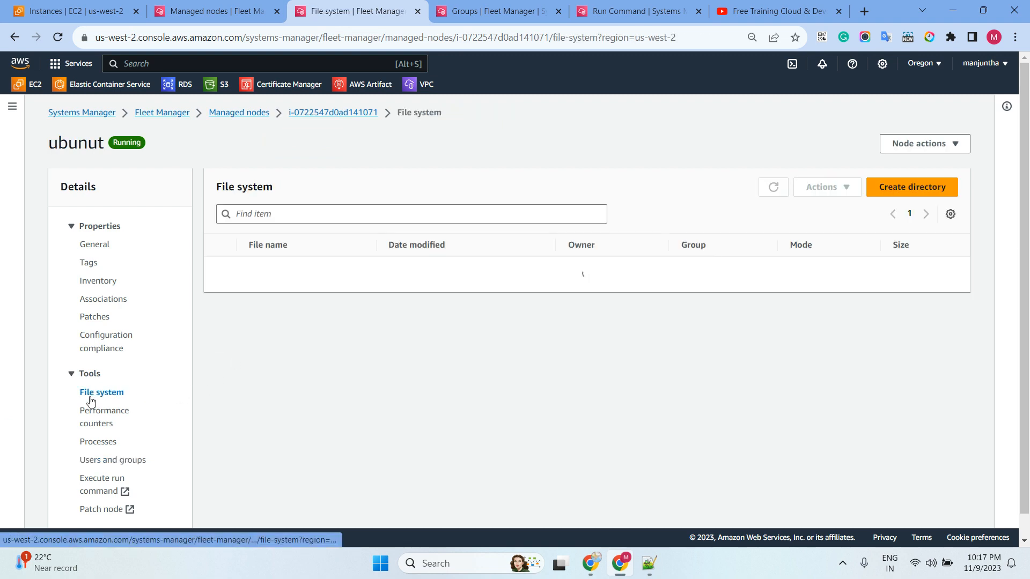
pyautogui.click(215, 11)
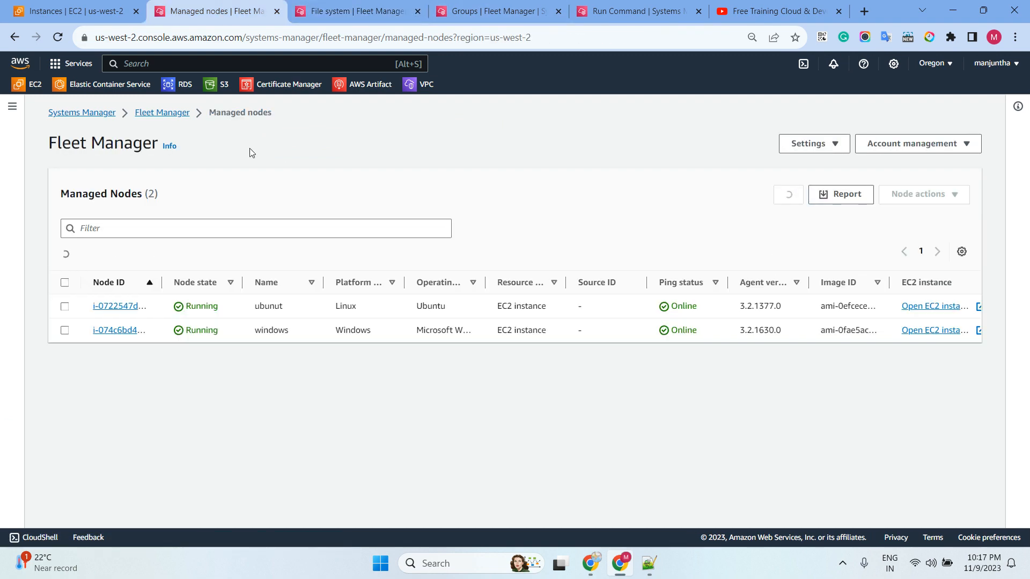
pyautogui.click(491, 12)
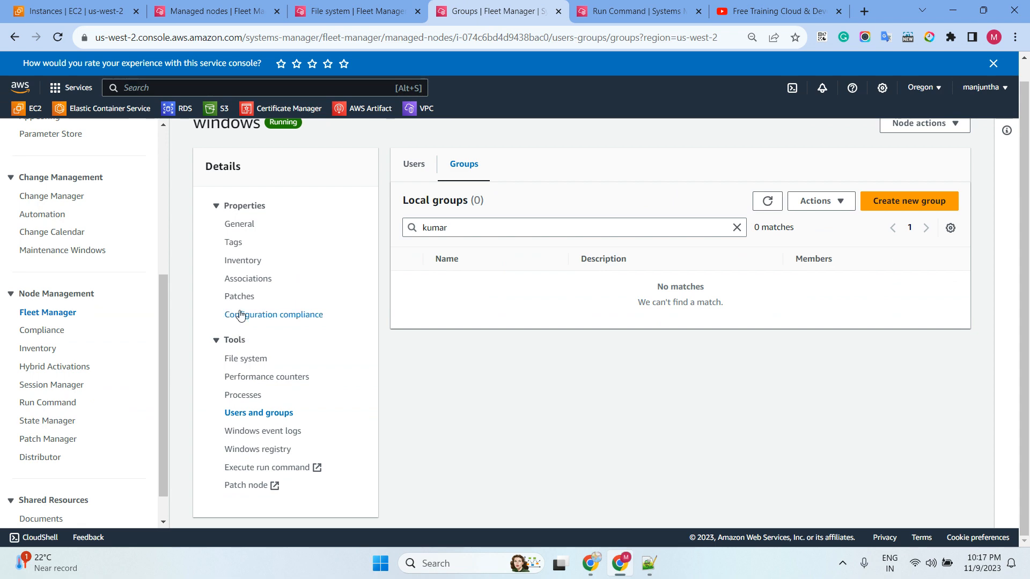
pyautogui.click(241, 362)
pyautogui.click(372, 19)
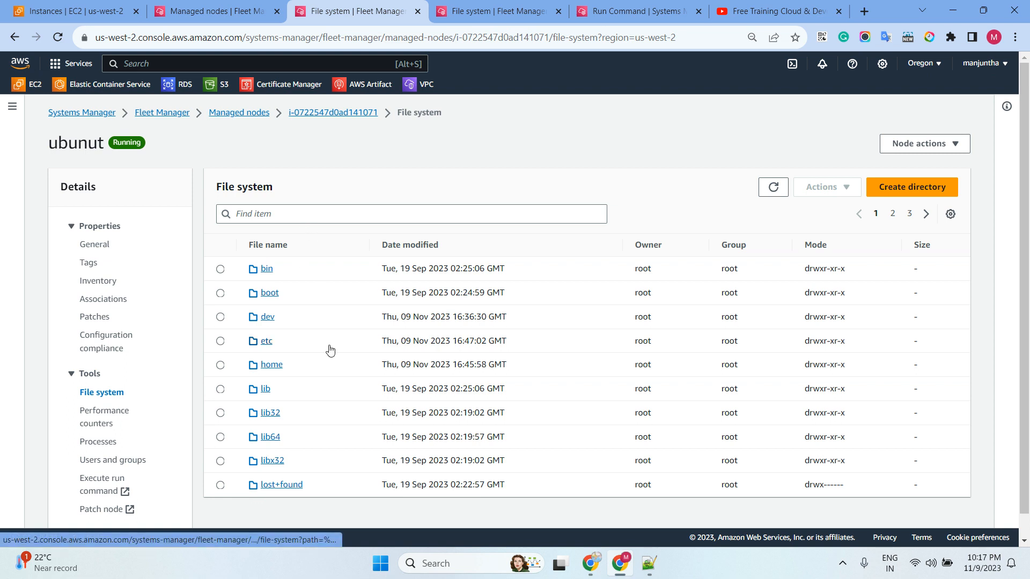
pyautogui.hotkey('ctrl', 'Tab')
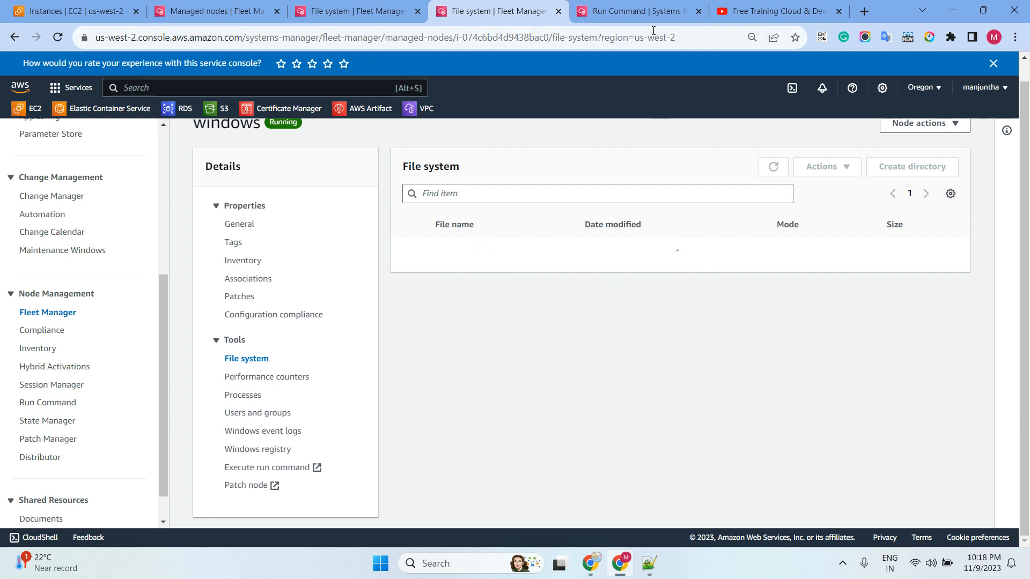
# - Start a new run command and select the AWSFleetManager-CreateDirectory document
pyautogui.click(647, 15)
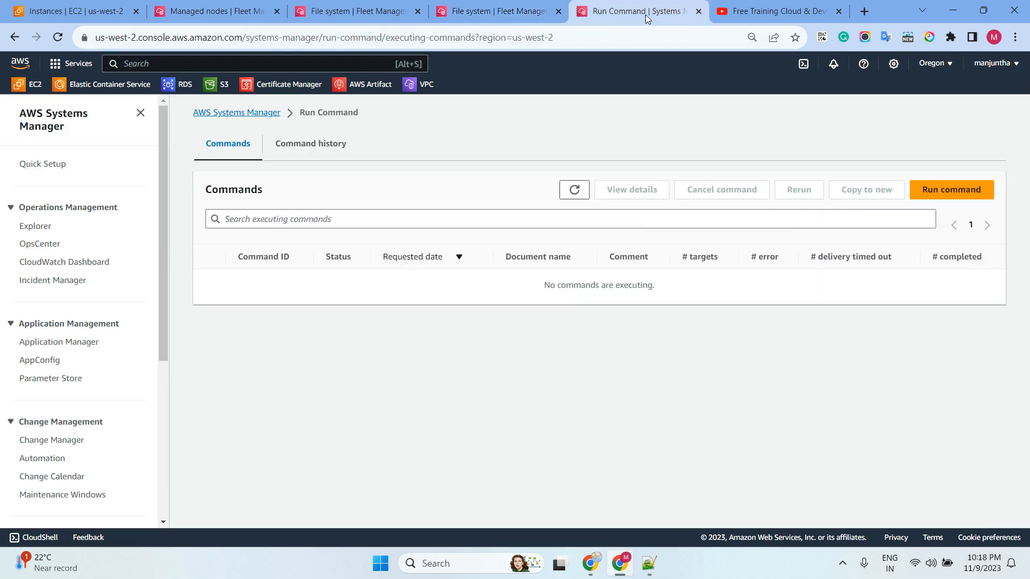
pyautogui.click(944, 192)
pyautogui.hotkey('ctrl', 'v')
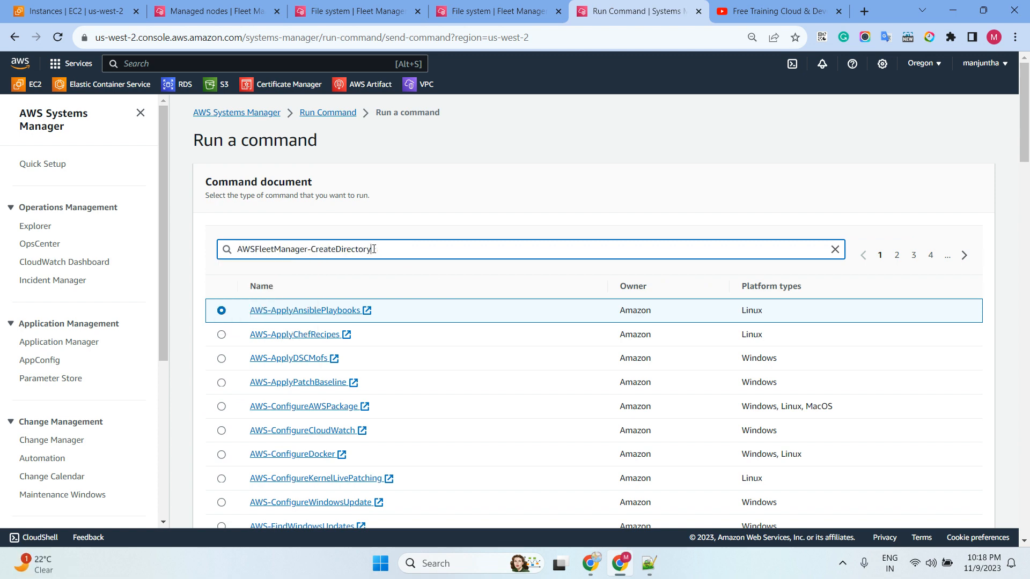
pyautogui.press('Return')
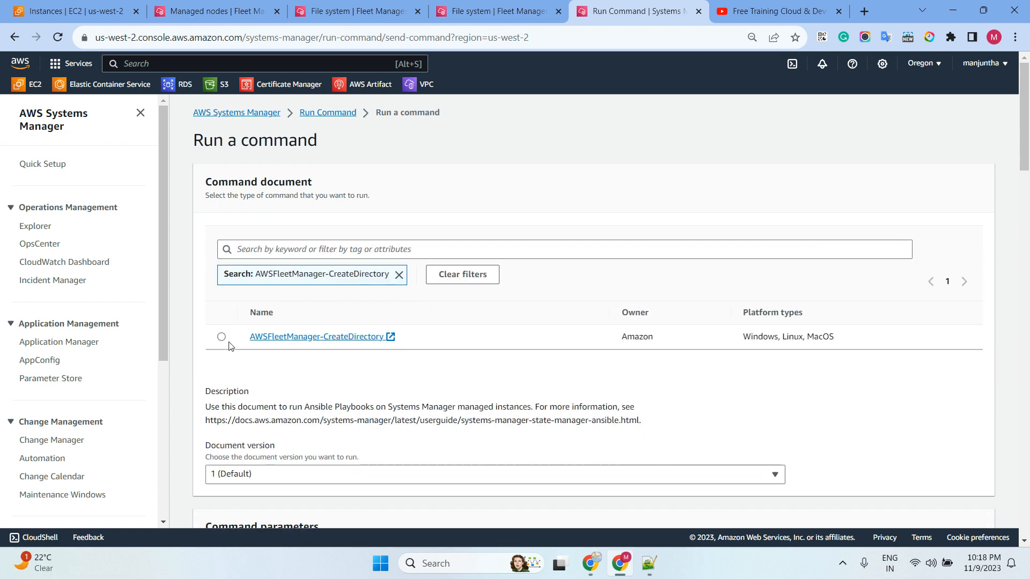
pyautogui.click(220, 338)
# - Enter the root-level path of the directory to create, keep Create Parent at No and set Perform Action to Yes
pyautogui.scroll(-4, 459, 332)
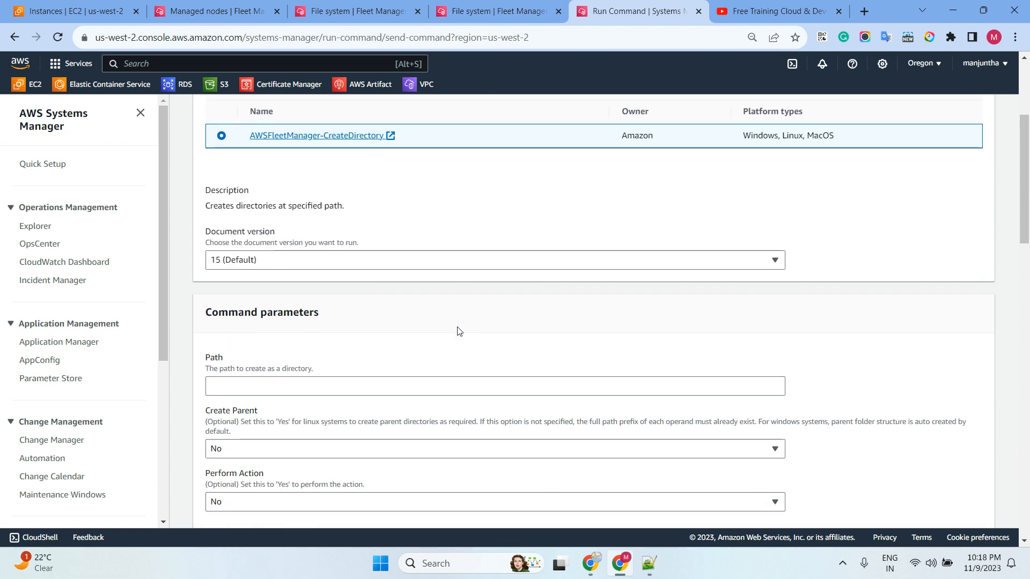
pyautogui.scroll(-3, 356, 328)
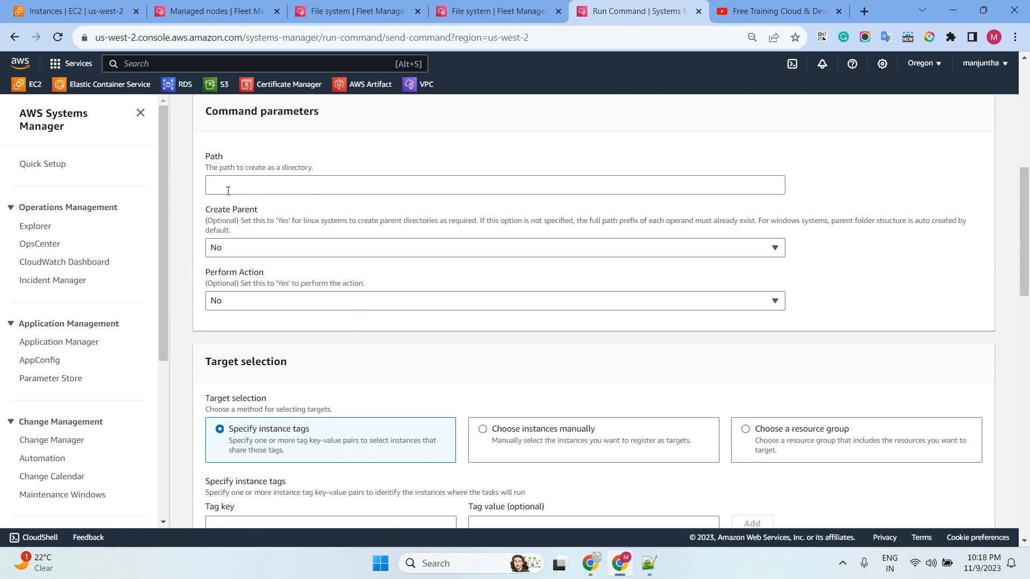
pyautogui.click(227, 185)
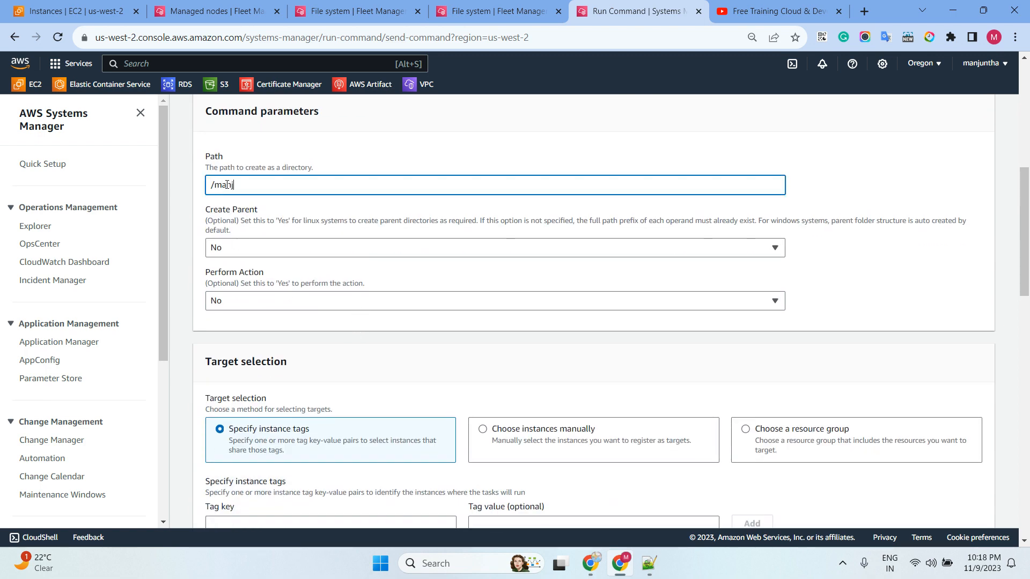
pyautogui.click(268, 248)
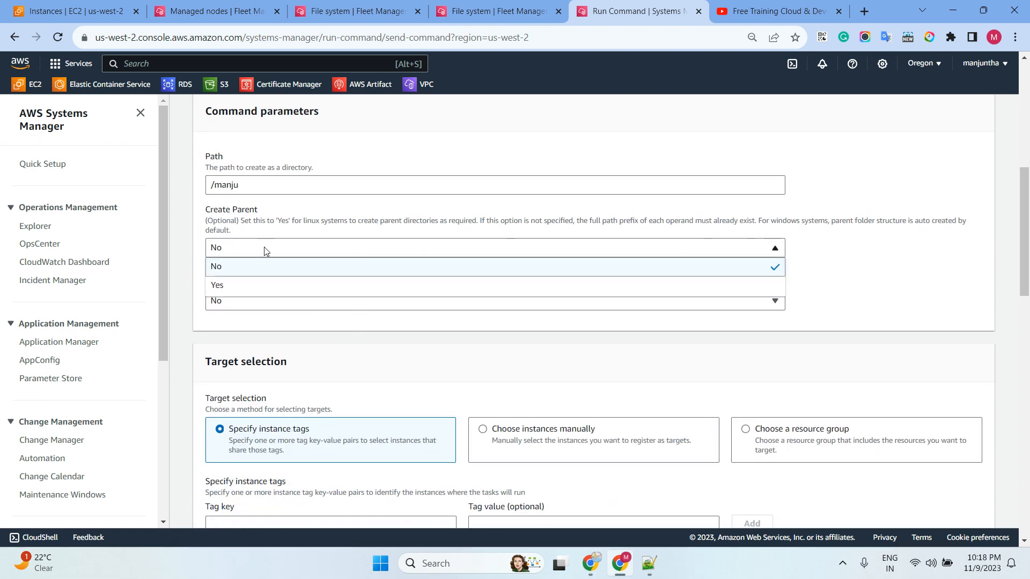
pyautogui.click(267, 248)
pyautogui.click(244, 309)
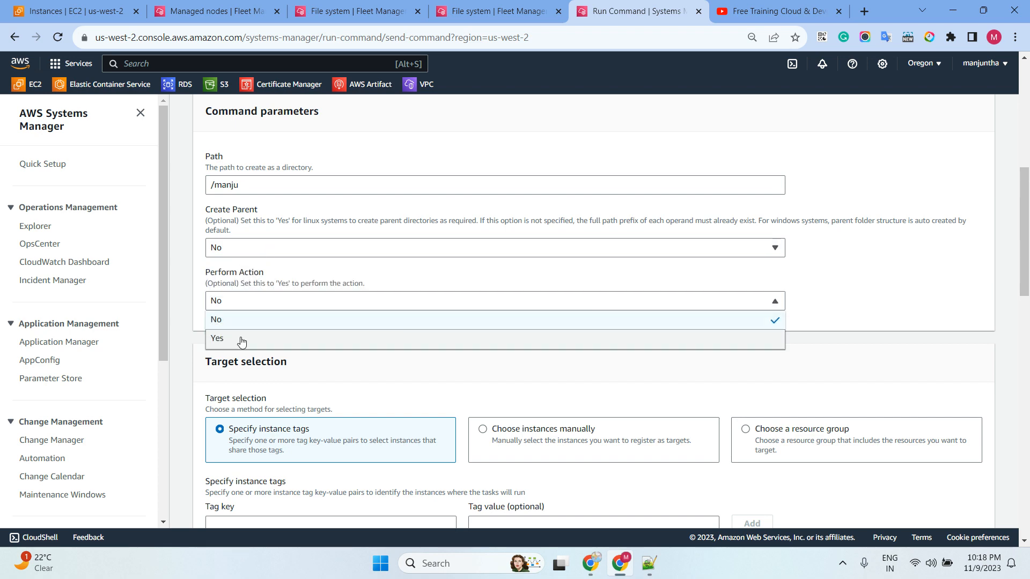
pyautogui.click(240, 340)
# - Choose the instances manually and select both ubunut and windows as targets for the directory creation
pyautogui.click(521, 435)
pyautogui.scroll(-5, 515, 340)
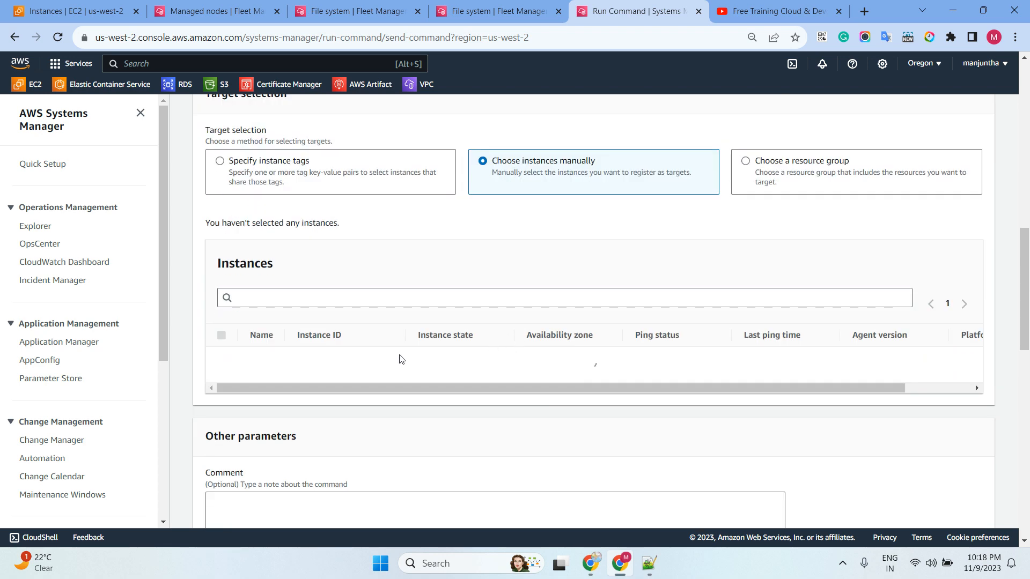
pyautogui.click(222, 344)
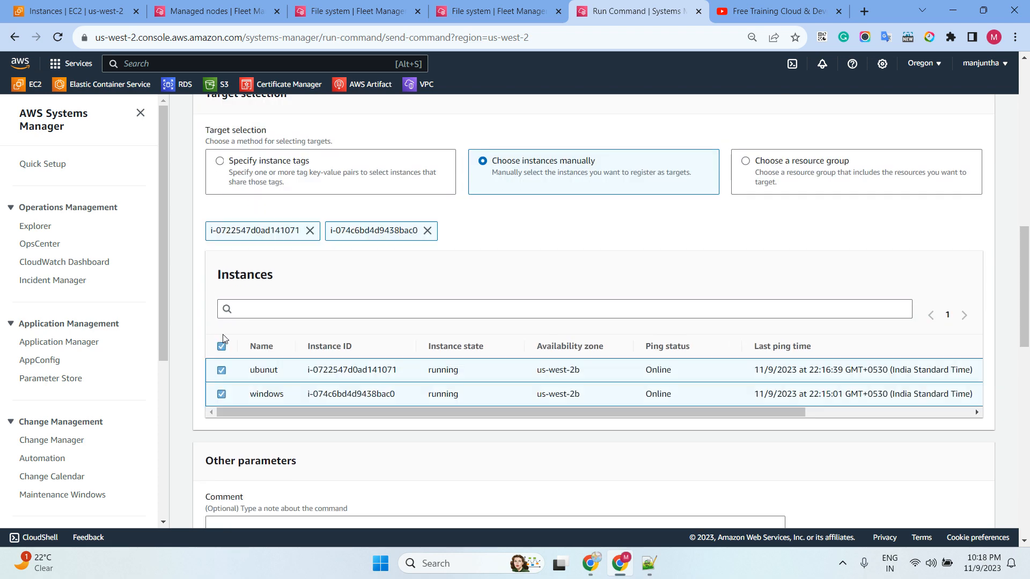
# - Search the ubunut root and the windows C: drive for the name of the directory being created
pyautogui.click(496, 11)
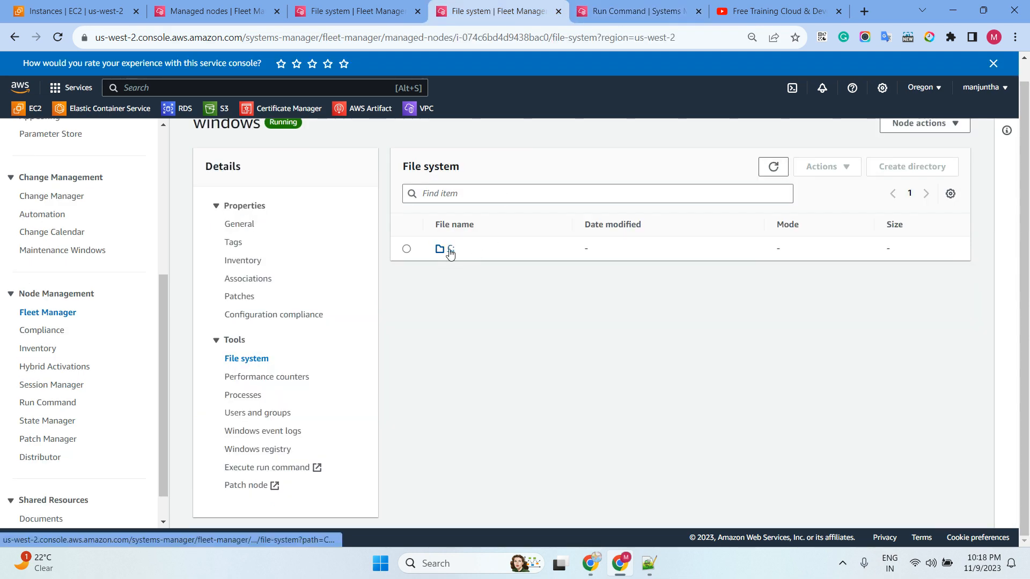
pyautogui.click(357, 12)
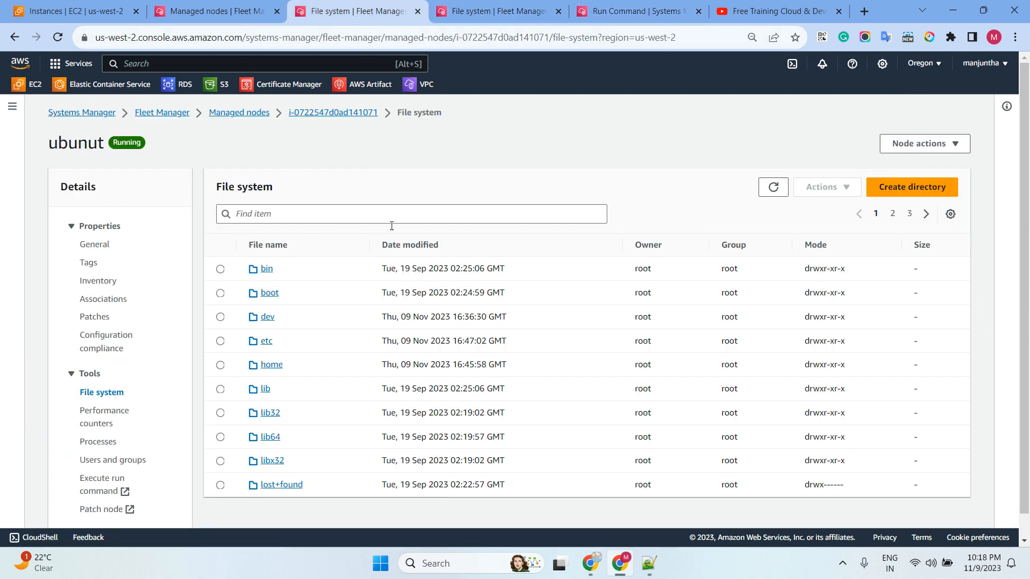
pyautogui.click(293, 210)
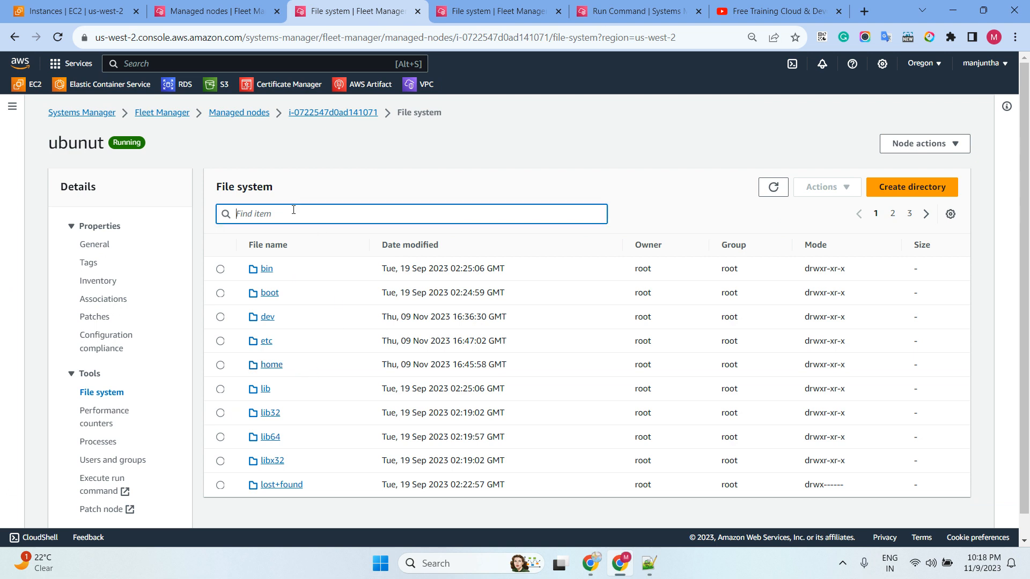
pyautogui.write('manju')
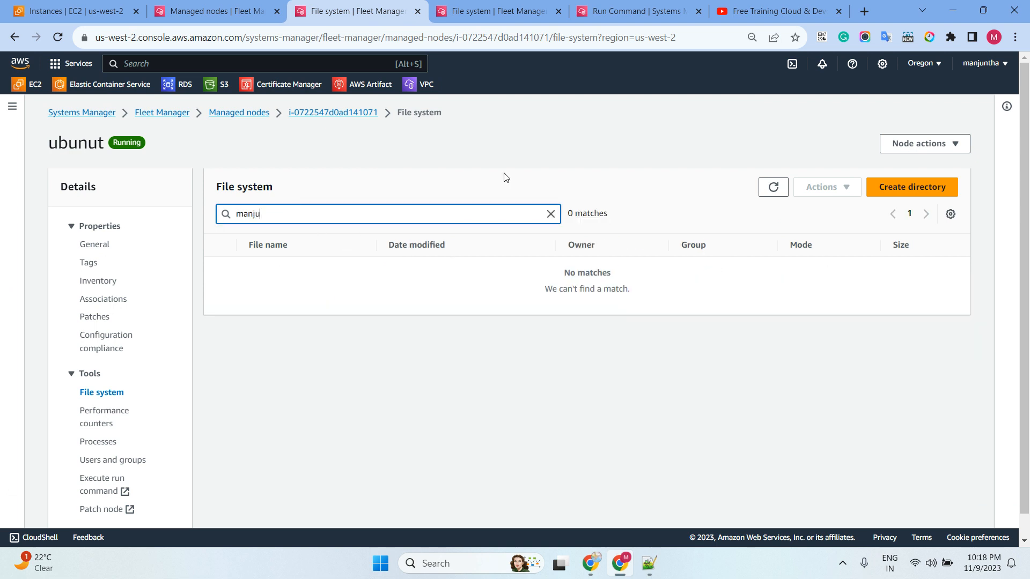
pyautogui.click(526, 13)
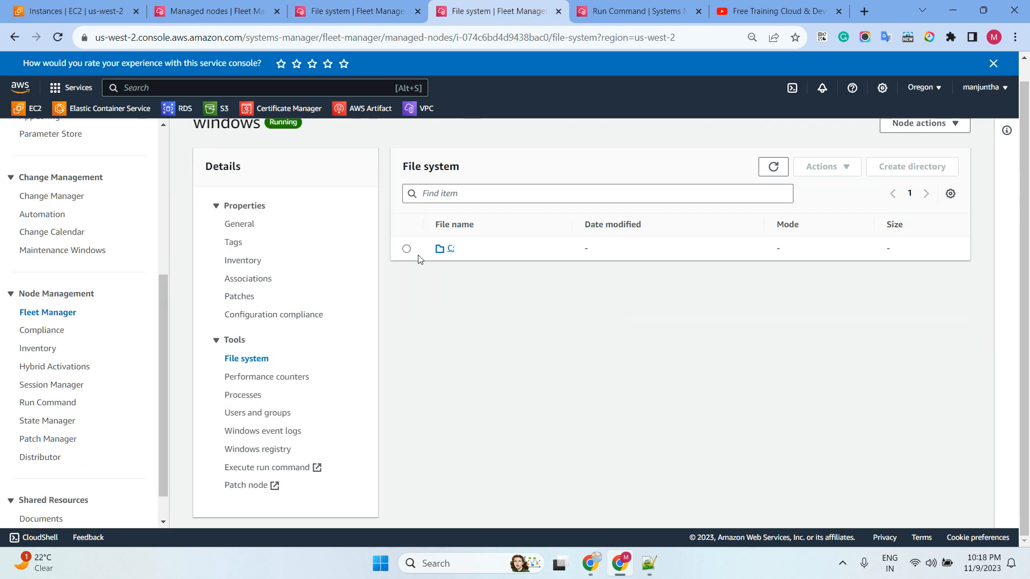
pyautogui.click(449, 248)
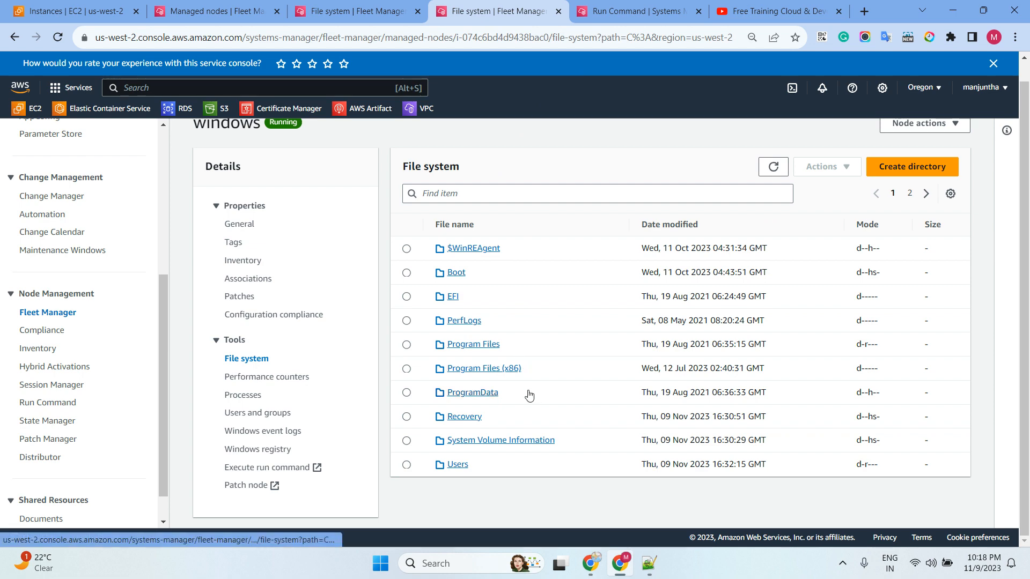
pyautogui.click(463, 193)
pyautogui.write('manju')
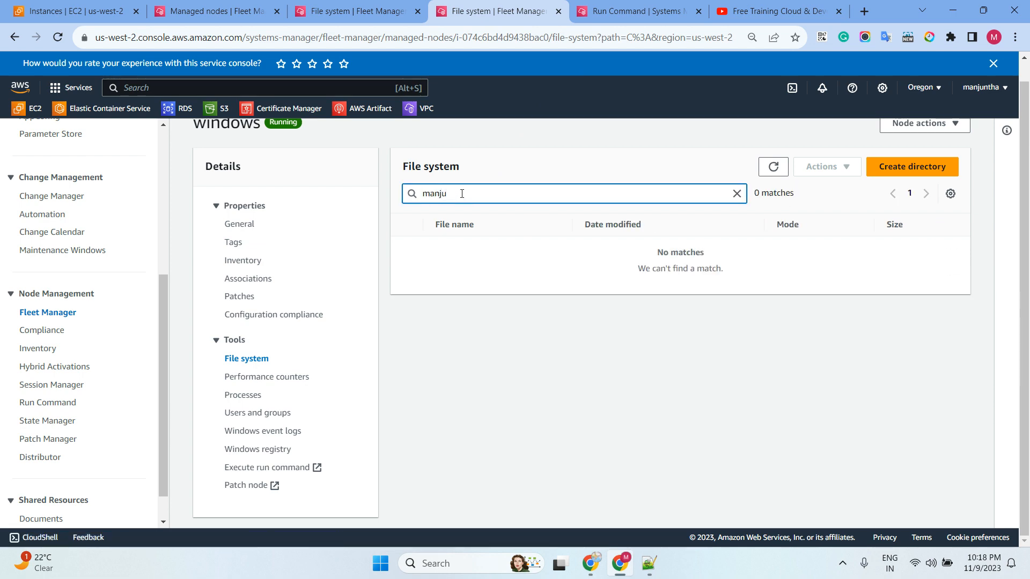
# - Turn off S3 bucket output, run the AWSFleetManager-CreateDirectory command and refresh its status
pyautogui.click(633, 10)
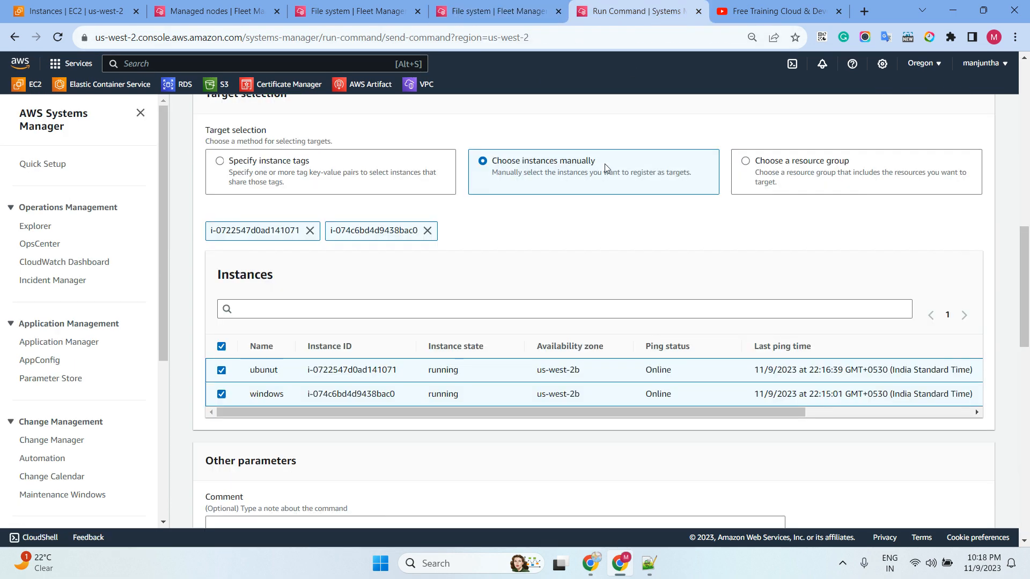
pyautogui.scroll(-9, 604, 163)
pyautogui.click(253, 311)
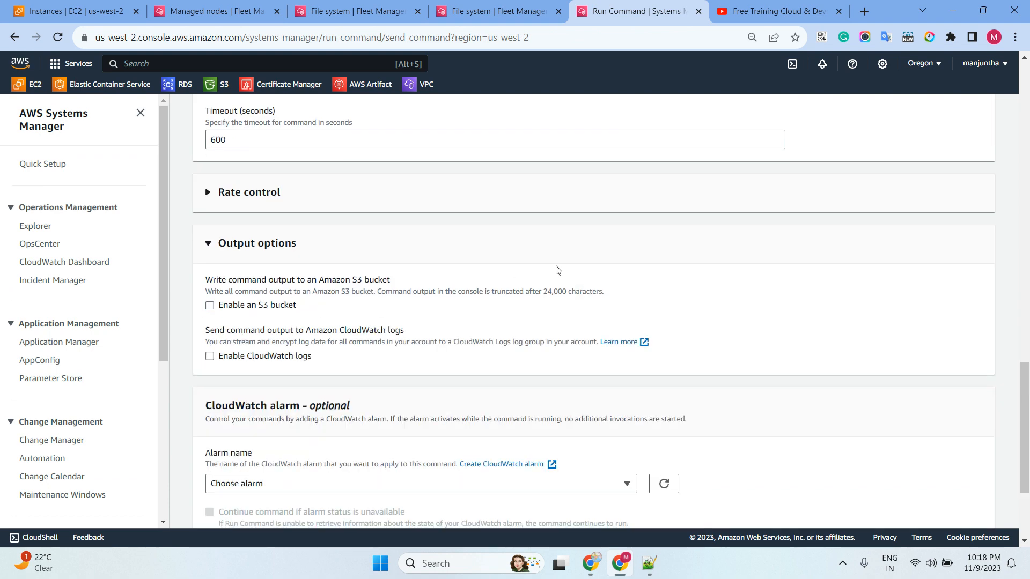
pyautogui.scroll(-3, 554, 268)
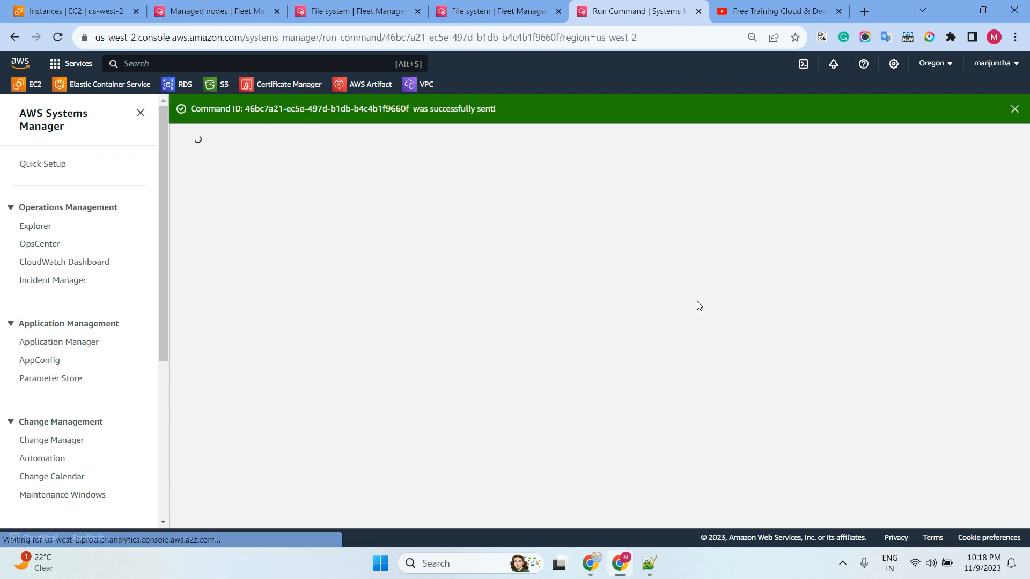
pyautogui.click(744, 171)
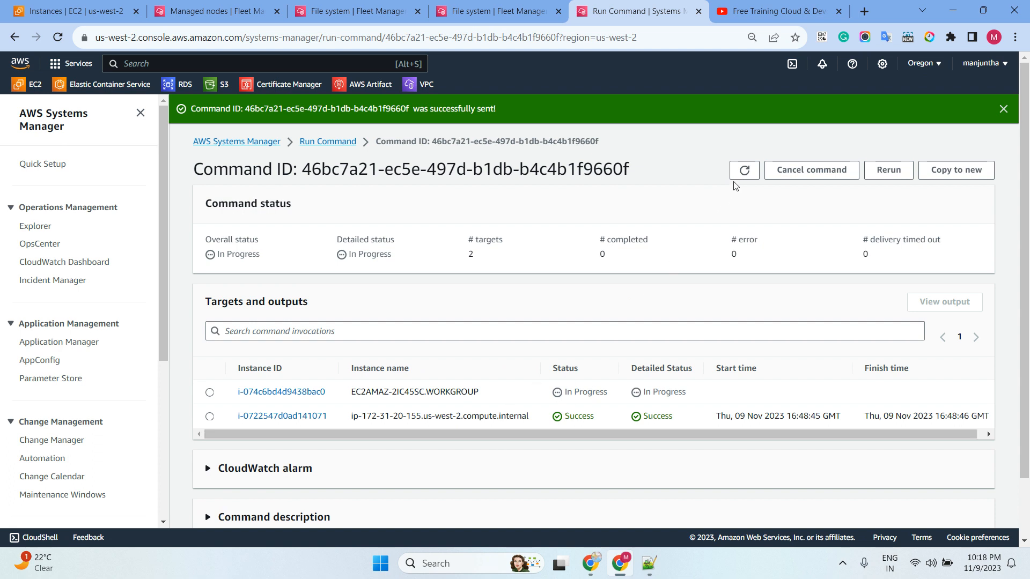
pyautogui.click(743, 172)
pyautogui.click(743, 172)
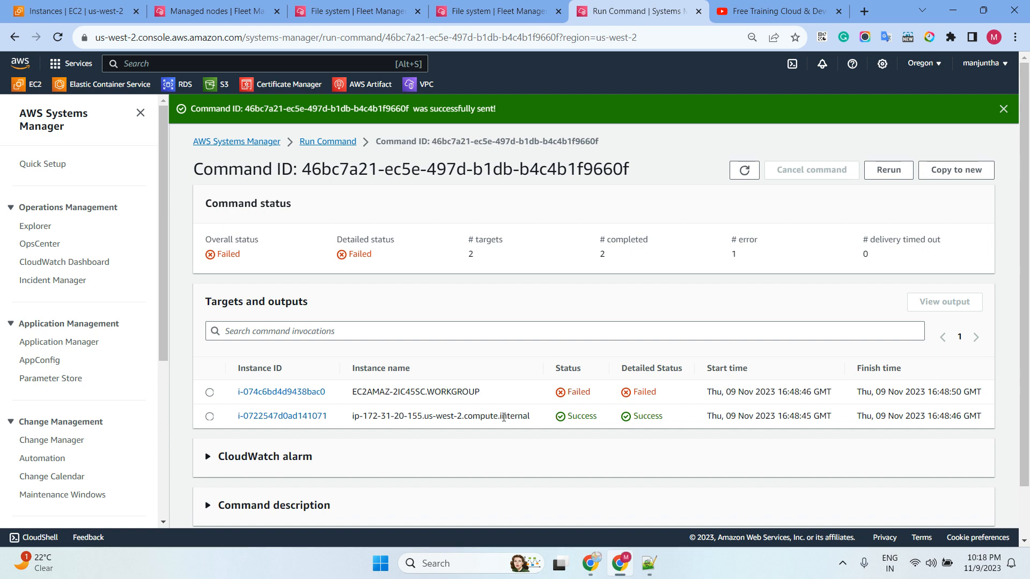
# - Refresh the ubunut file system search to check for the new directory, then return to the Run Command result
pyautogui.click(377, 14)
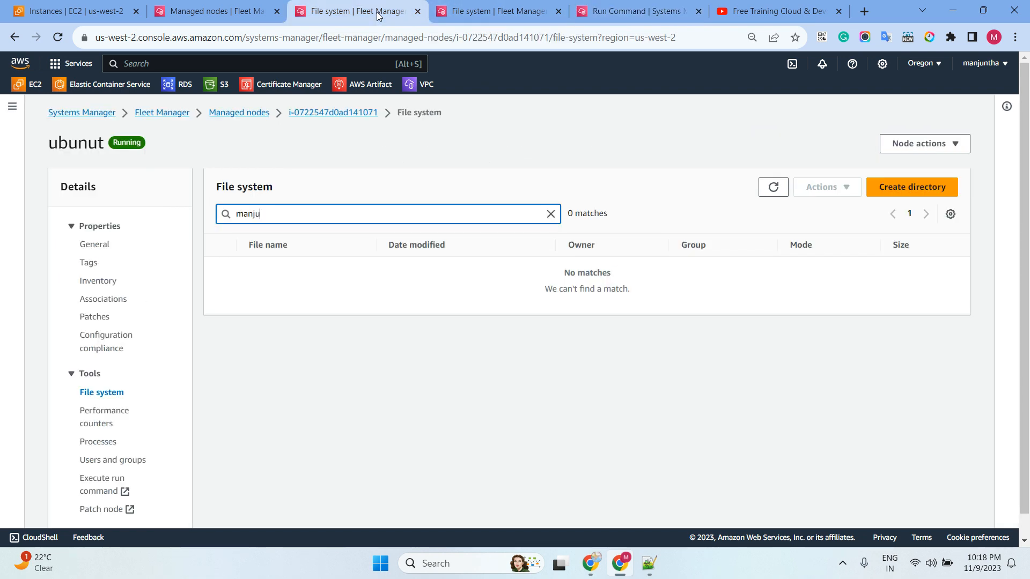
pyautogui.click(773, 187)
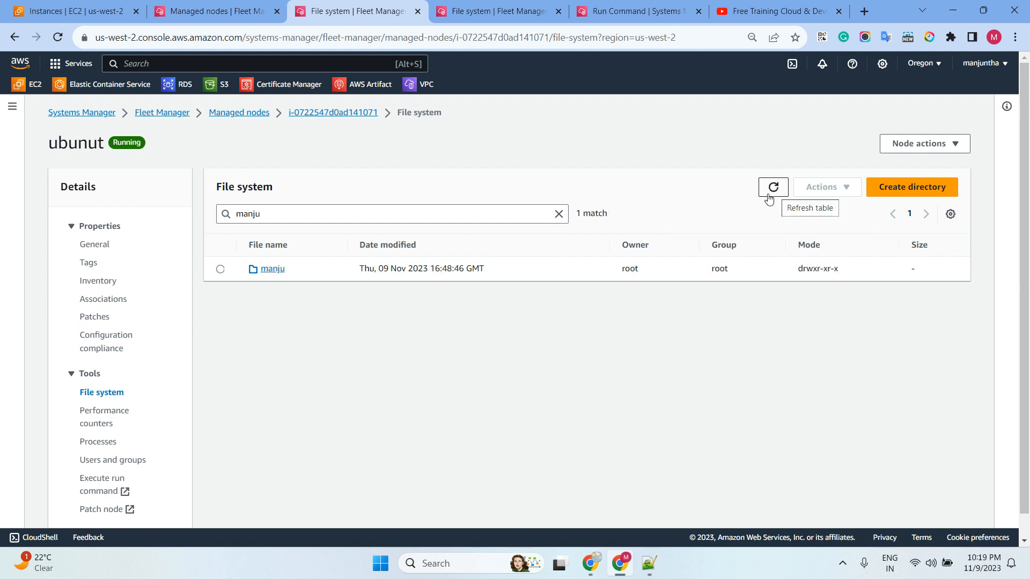
pyautogui.moveTo(274, 269); pyautogui.dragTo(300, 331)
pyautogui.click(499, 10)
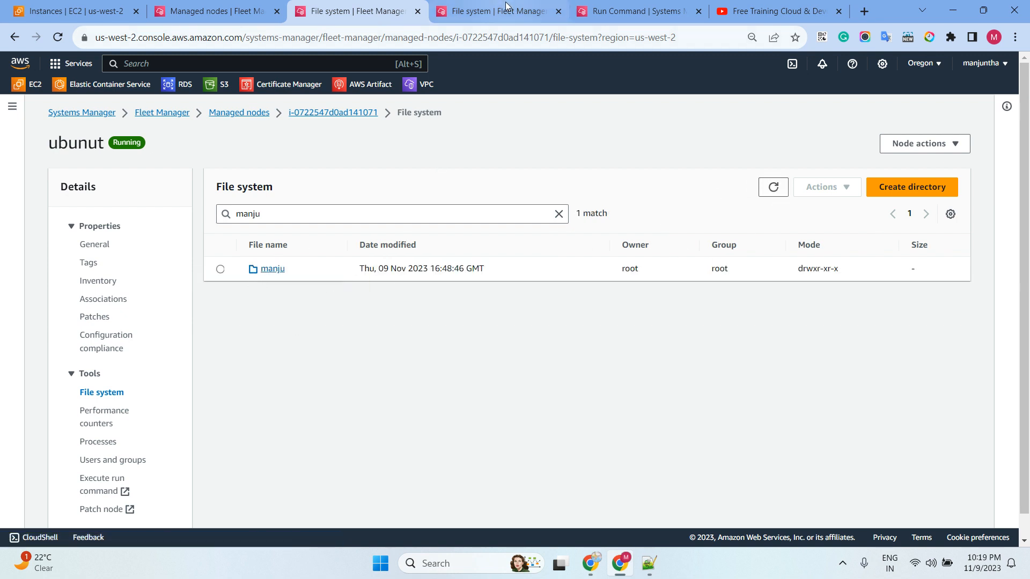
pyautogui.click(615, 14)
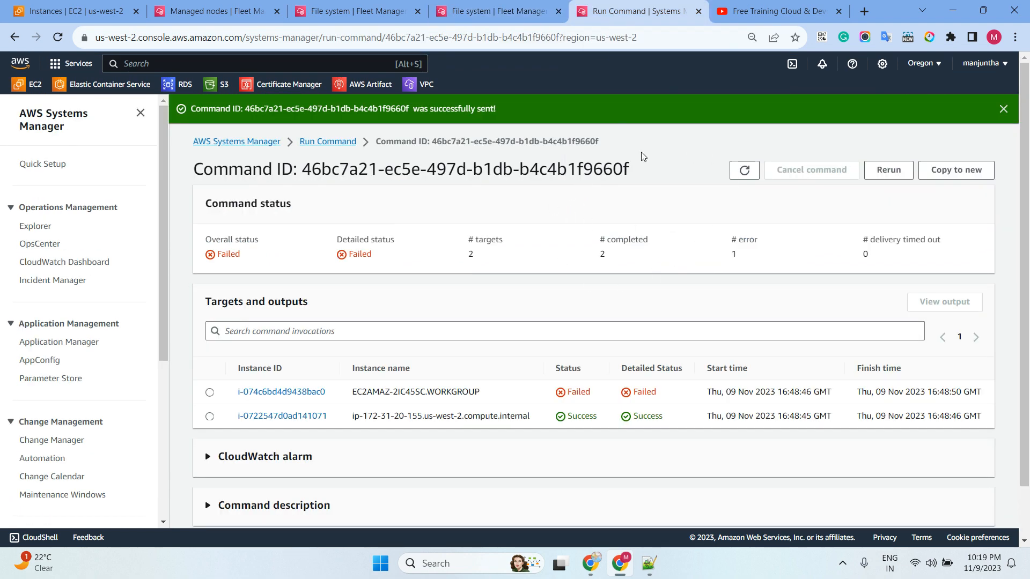
pyautogui.click(944, 170)
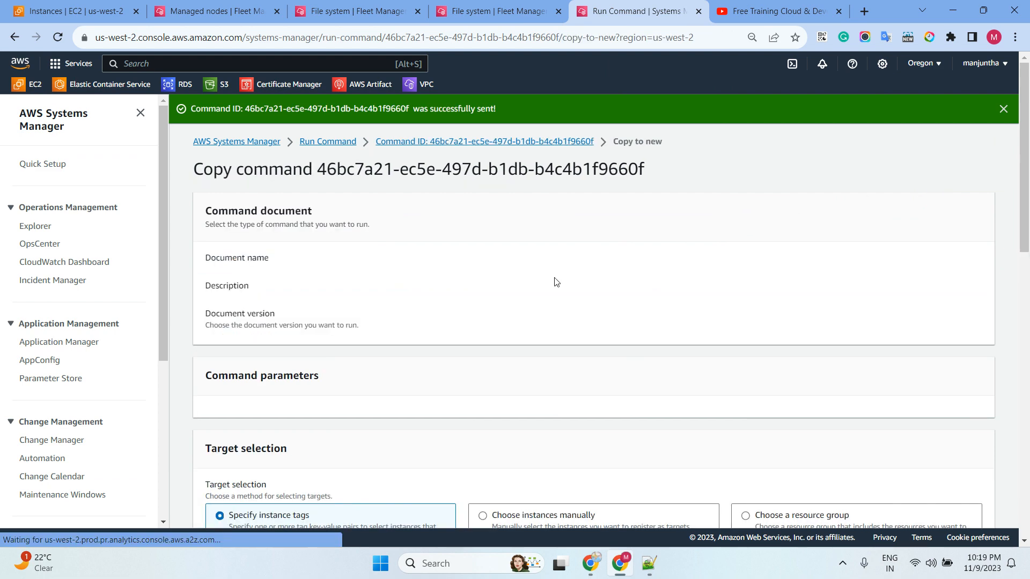
pyautogui.scroll(-5, 380, 301)
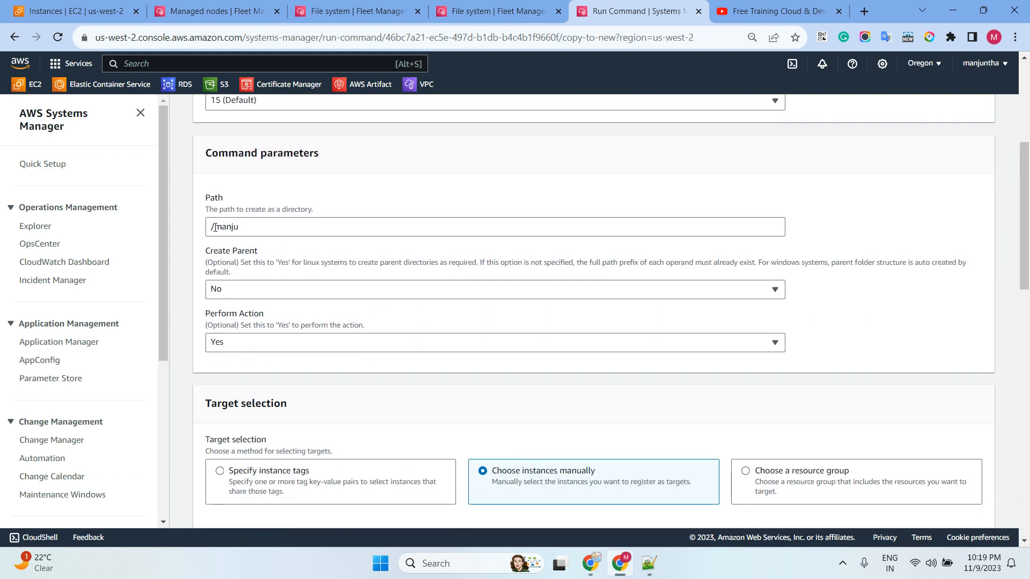
pyautogui.scroll(-4, 340, 350)
pyautogui.scroll(8, 340, 340)
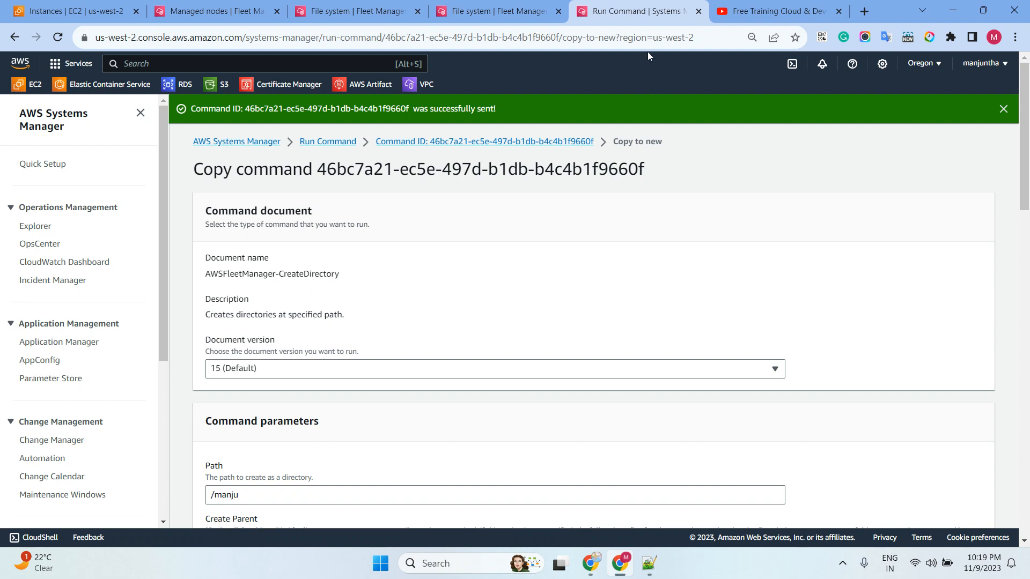
# - Start a new Run Command and select the AWSFleetManager-CreateDirectory document
pyautogui.click(332, 142)
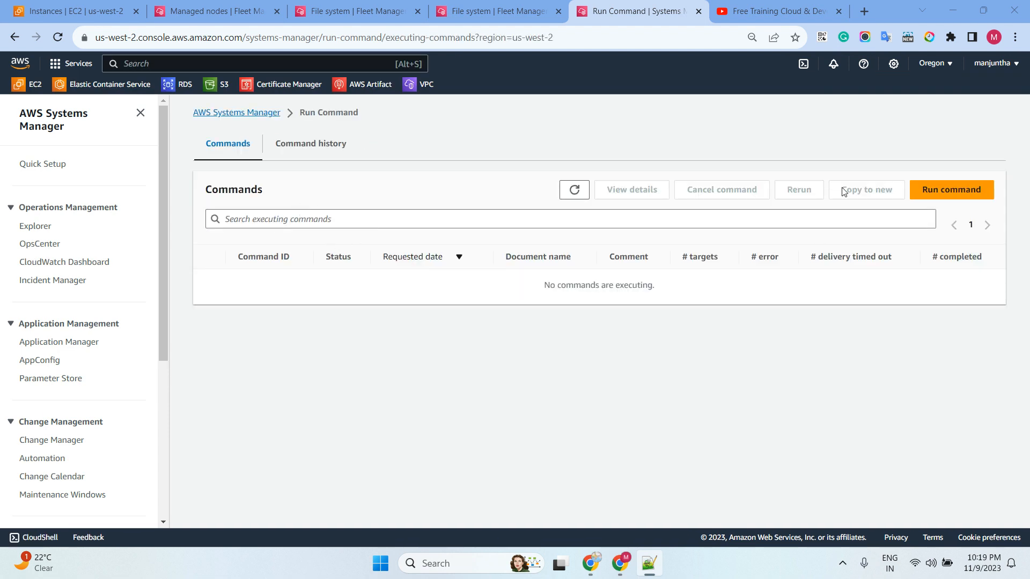
pyautogui.click(951, 189)
pyautogui.click(307, 249)
pyautogui.hotkey('ctrl', 'v')
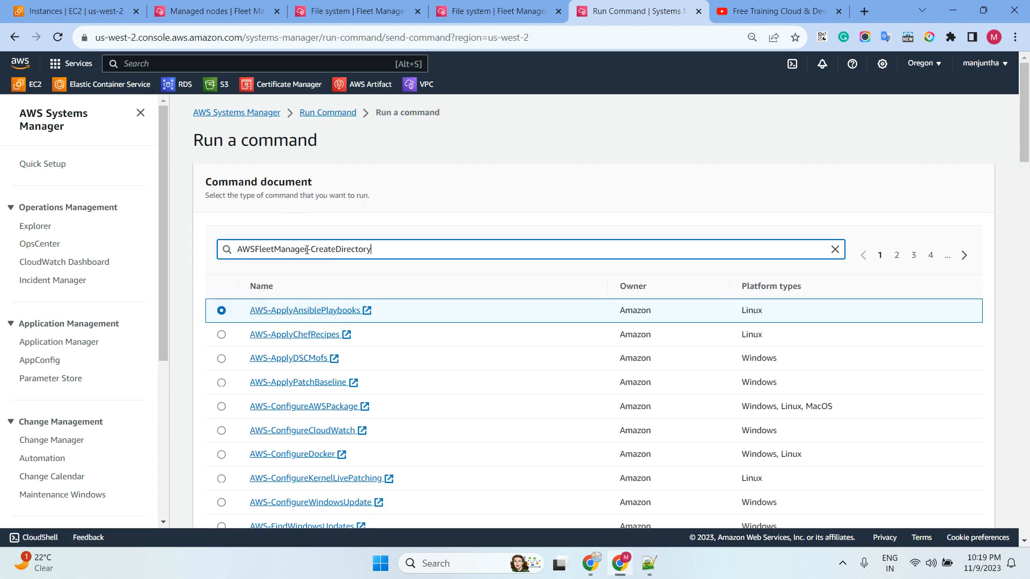
pyautogui.press('Return')
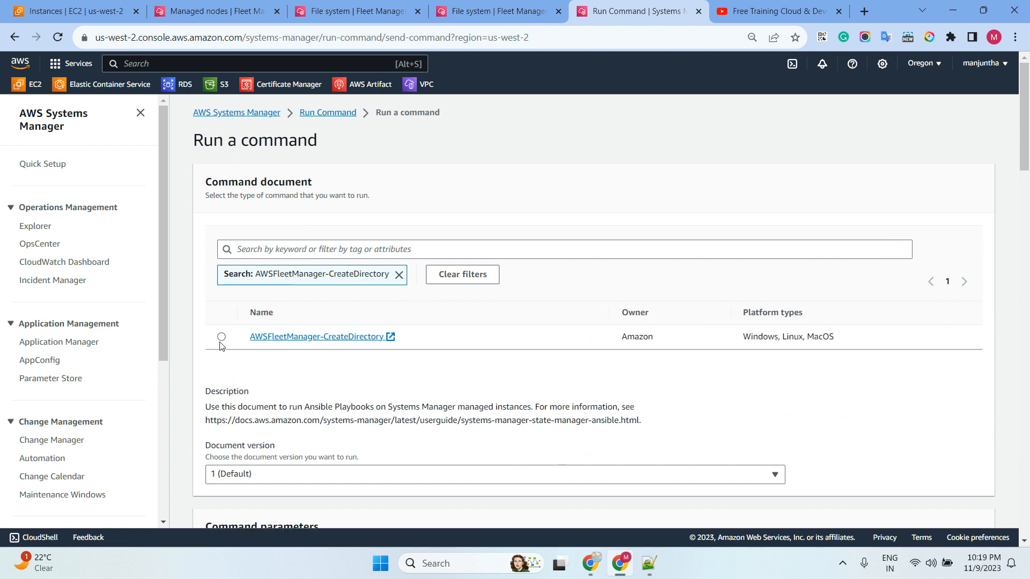
pyautogui.click(221, 338)
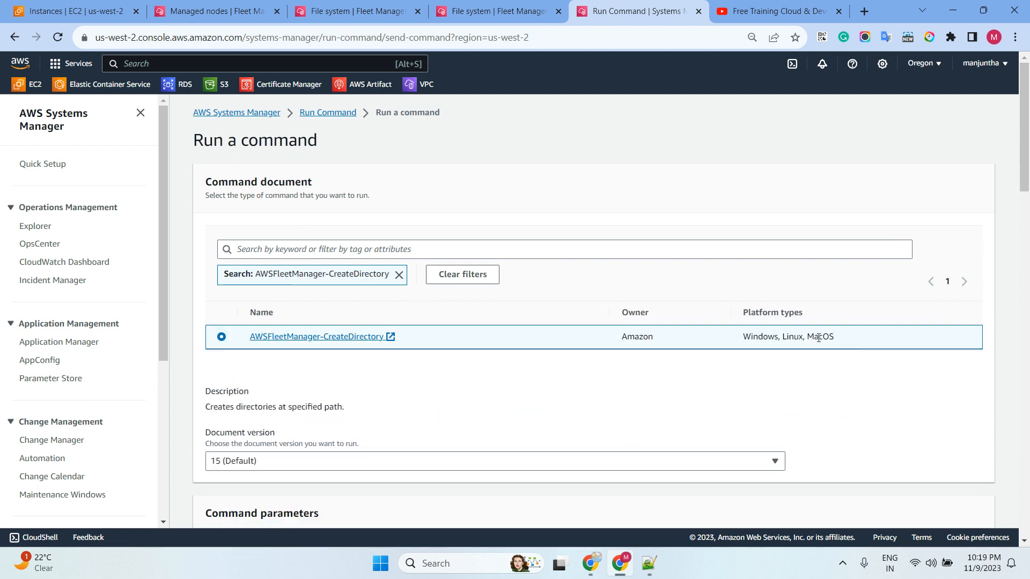
# - Enter the path of the Windows directory to create with the prefix c:\\ and set Perform Action to Yes
pyautogui.scroll(-1, 547, 259)
pyautogui.scroll(-9, 547, 259)
pyautogui.scroll(3, 285, 204)
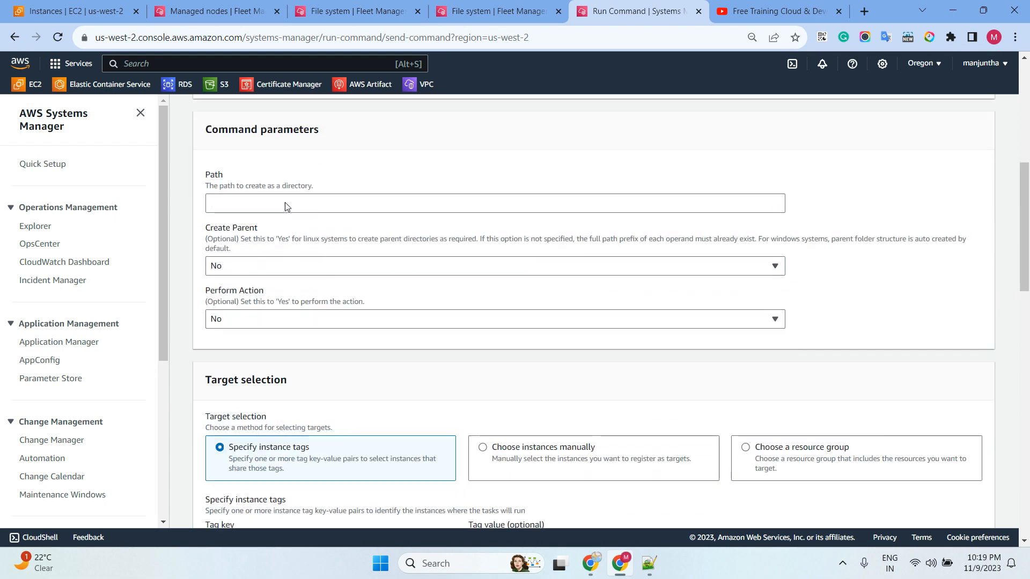
pyautogui.click(239, 253)
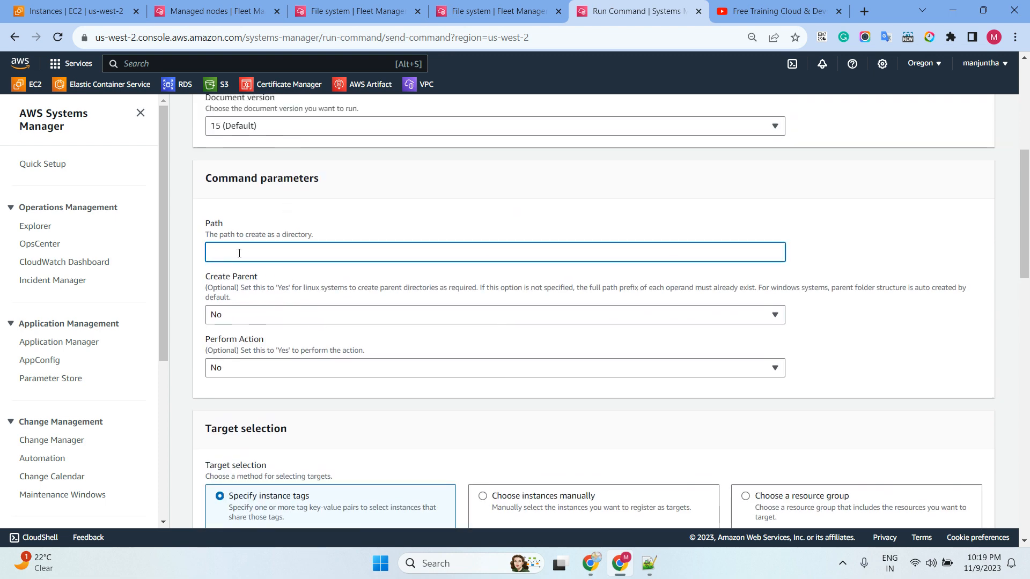
pyautogui.write('c://man')
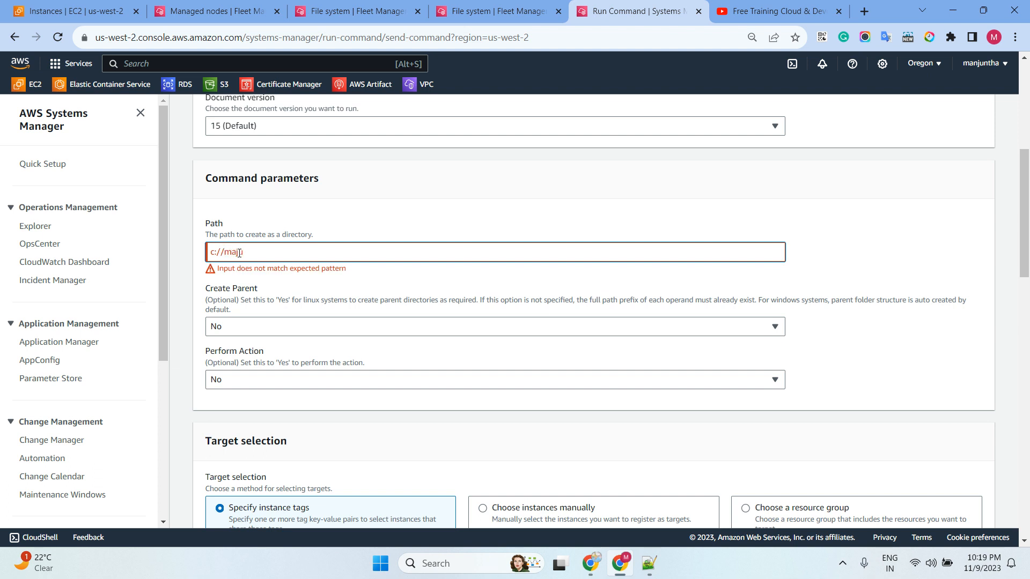
pyautogui.press('Left')
pyautogui.press('Left')
pyautogui.press('Left')
pyautogui.press('Left')
pyautogui.press('BackSpace')
pyautogui.press('BackSpace')
pyautogui.write('\\\\')
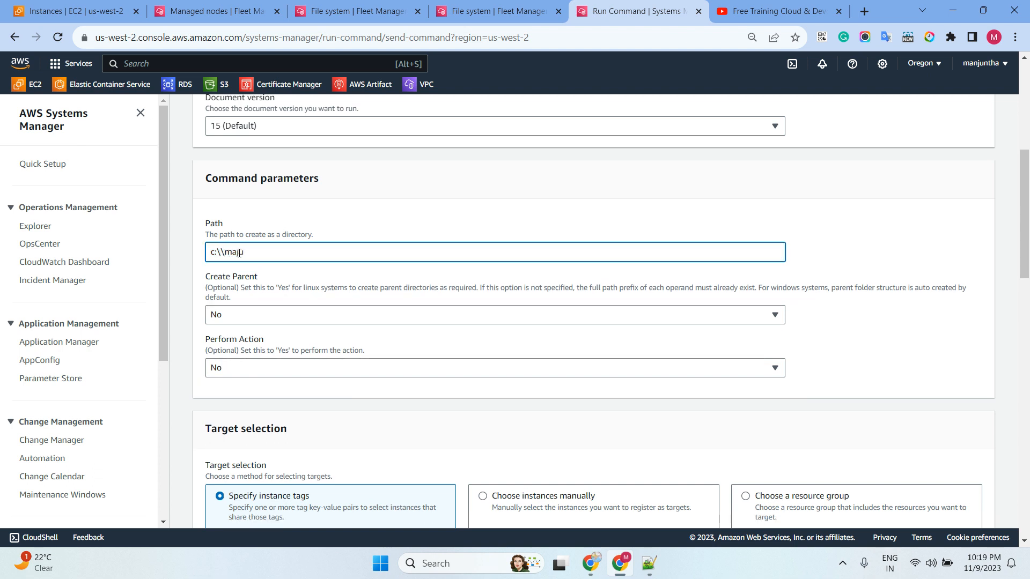
pyautogui.scroll(-3, 344, 276)
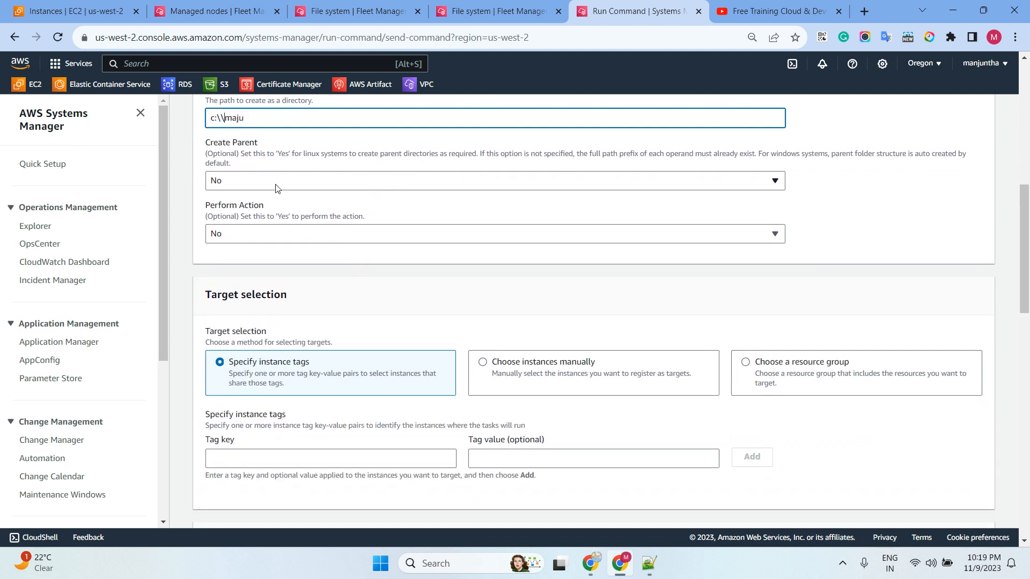
pyautogui.click(246, 236)
pyautogui.click(246, 274)
# - Choose the instances manually and select only windows as the target for the directory creation
pyautogui.click(514, 372)
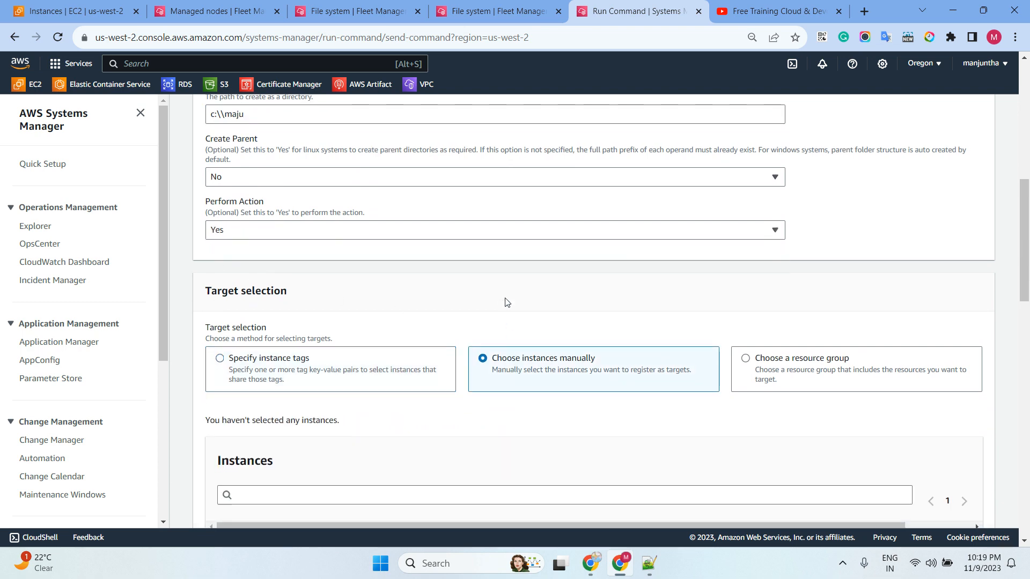
pyautogui.scroll(-5, 392, 318)
pyautogui.scroll(1, 377, 347)
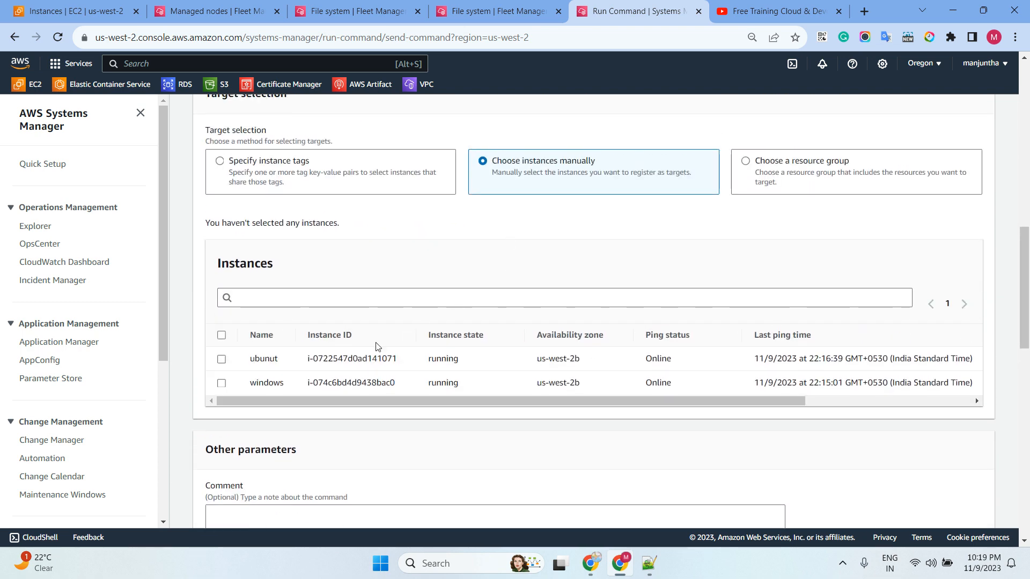
pyautogui.click(221, 383)
# - Turn off S3 bucket output, run the directory creation command on the windows instance and refresh its status until it completes
pyautogui.scroll(-10, 540, 294)
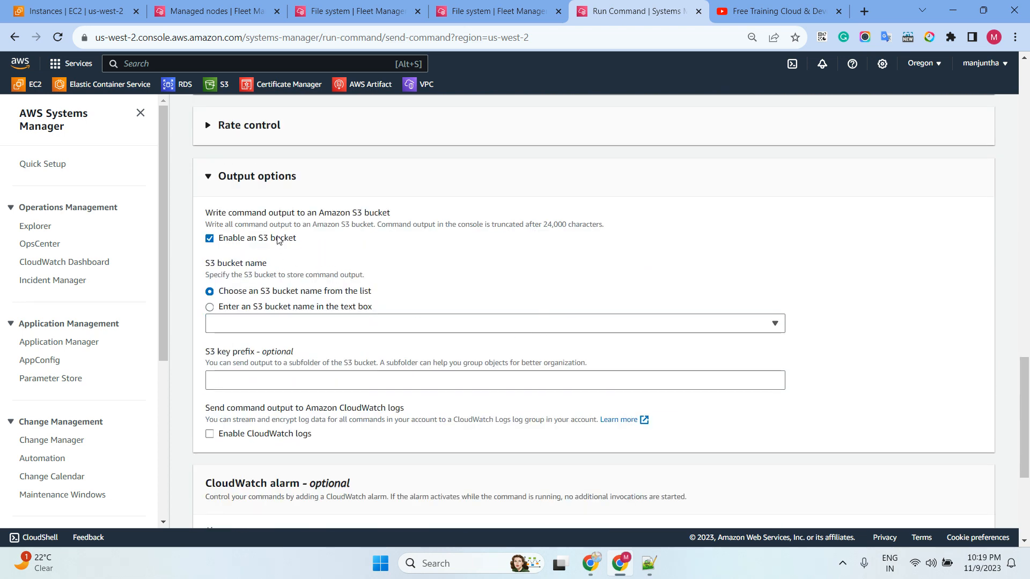
pyautogui.click(279, 240)
pyautogui.scroll(-3, 506, 252)
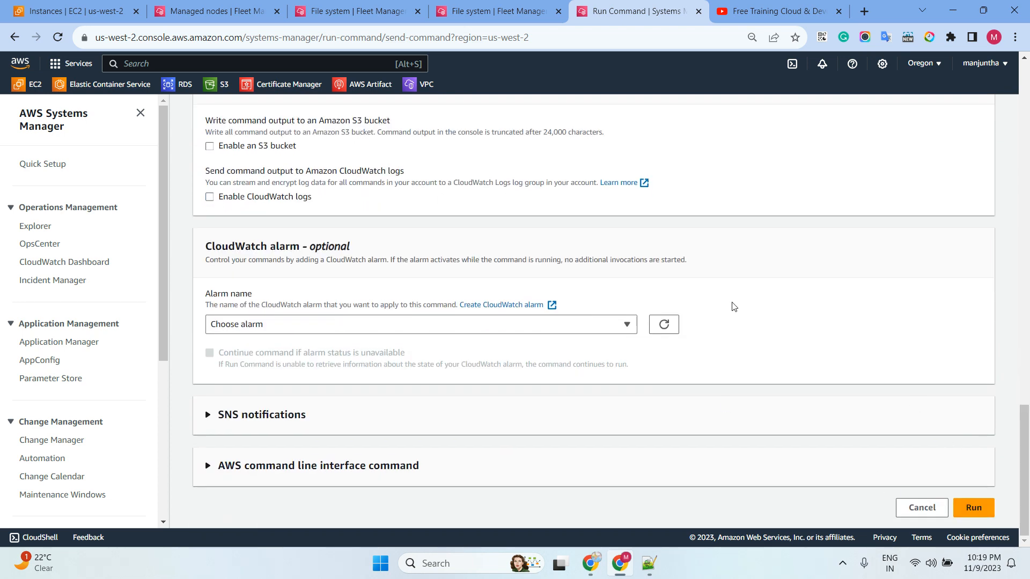
pyautogui.click(974, 508)
pyautogui.click(744, 170)
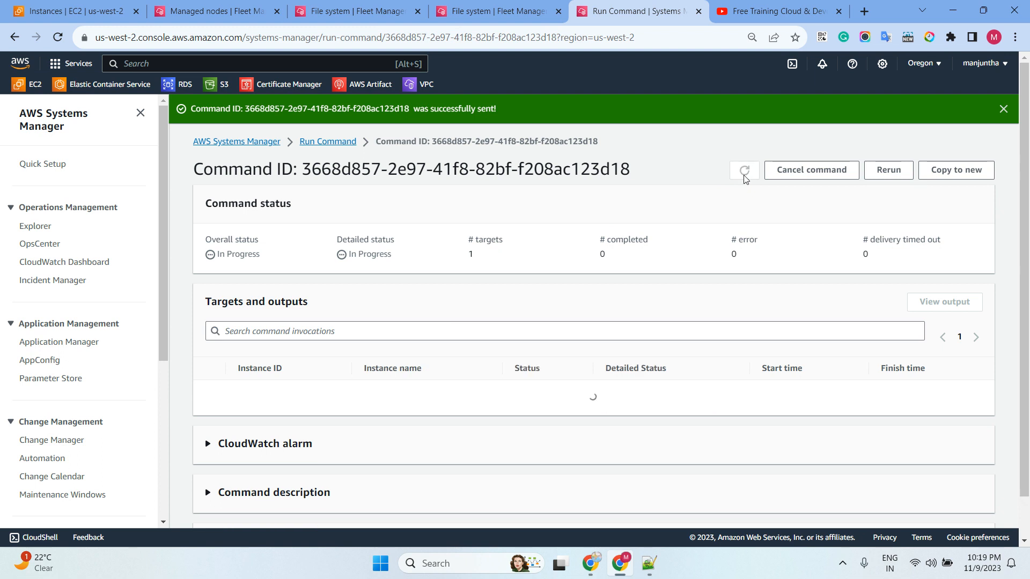
pyautogui.click(744, 175)
pyautogui.click(744, 176)
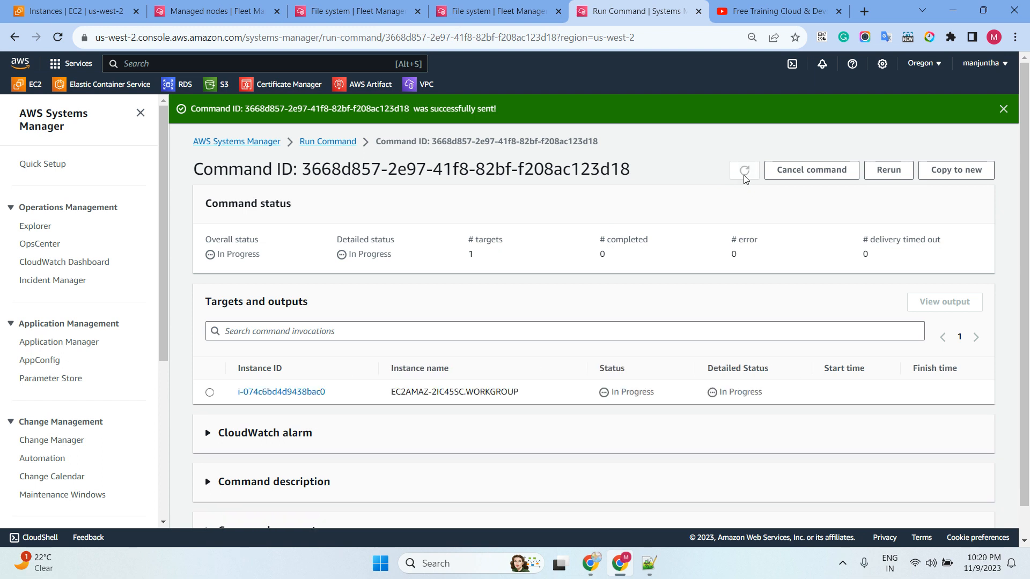
pyautogui.click(744, 176)
pyautogui.click(745, 173)
# - Refresh the windows C: drive listing, clear its search filter and look through both pages for the new directory
pyautogui.click(486, 11)
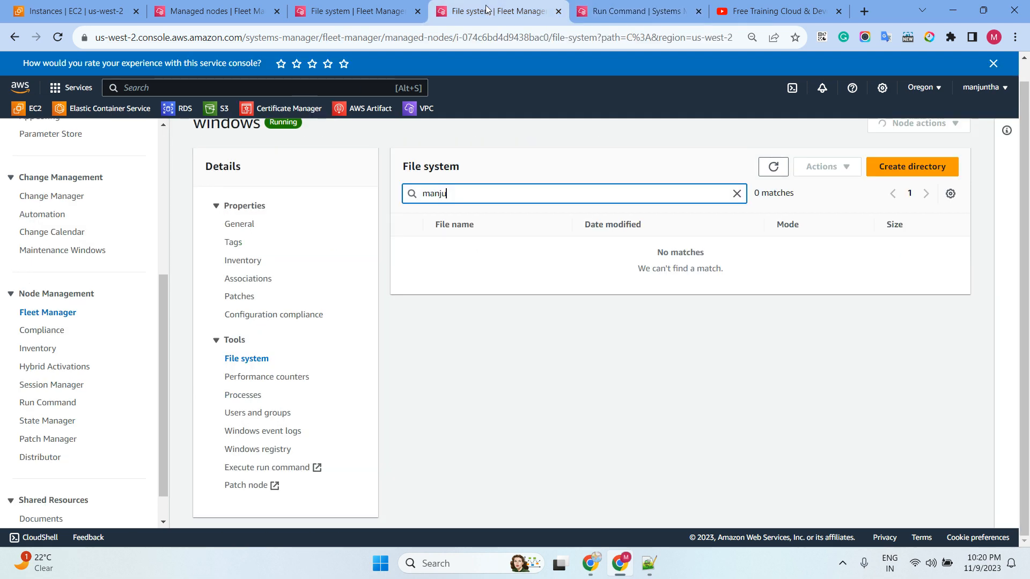
pyautogui.click(765, 173)
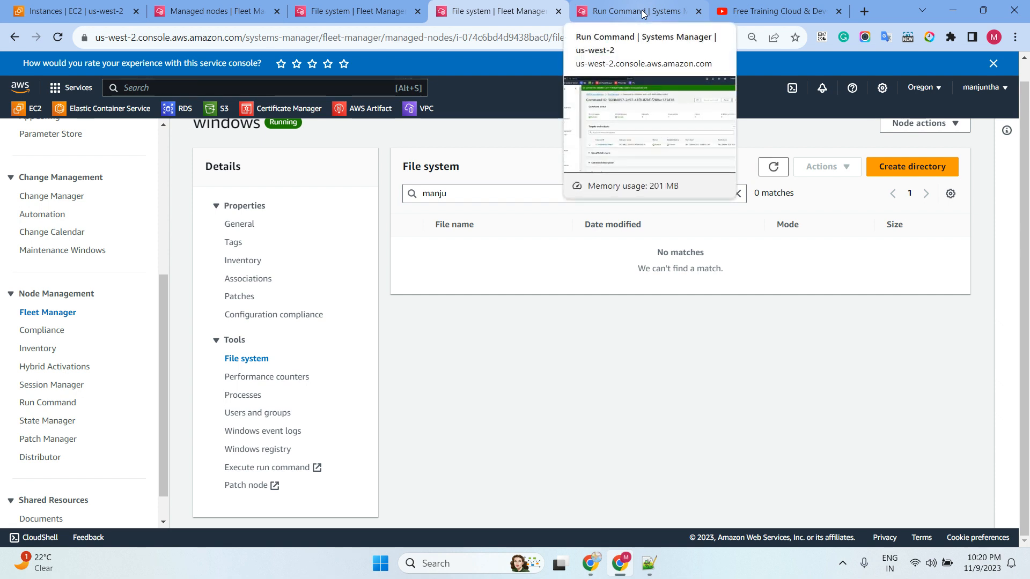
pyautogui.click(736, 193)
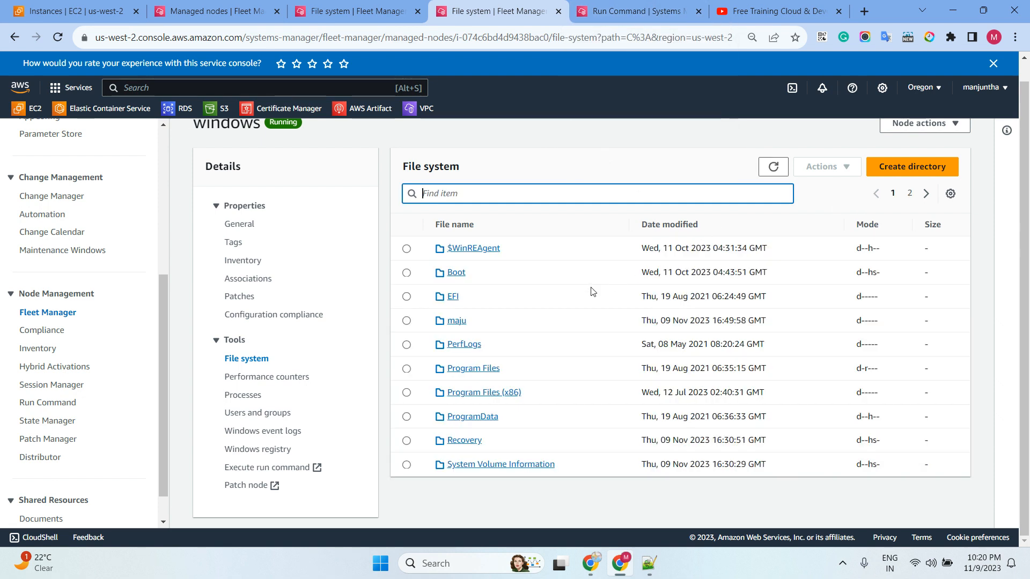
pyautogui.click(908, 195)
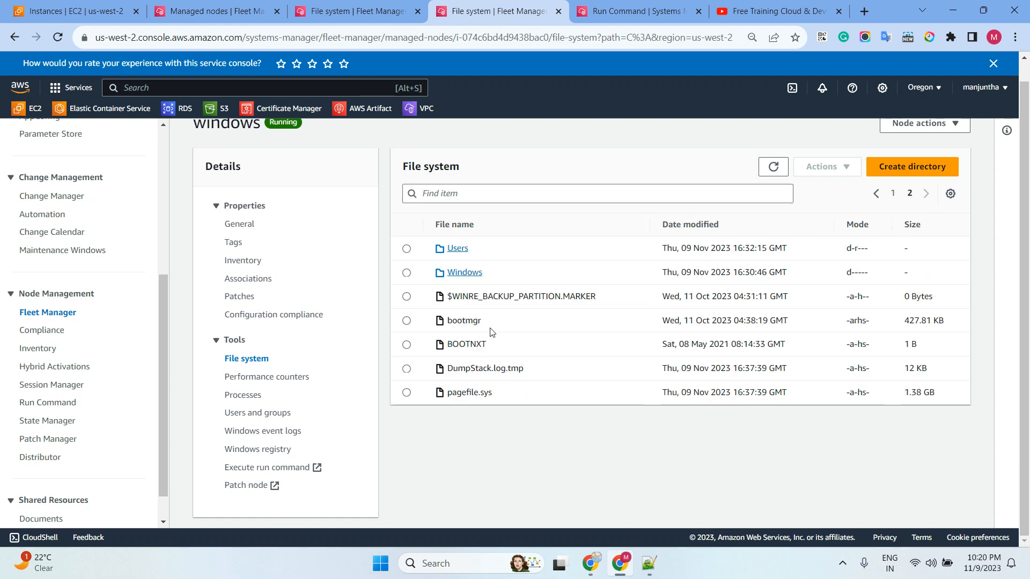
pyautogui.moveTo(530, 399); pyautogui.dragTo(892, 198)
pyautogui.click(892, 194)
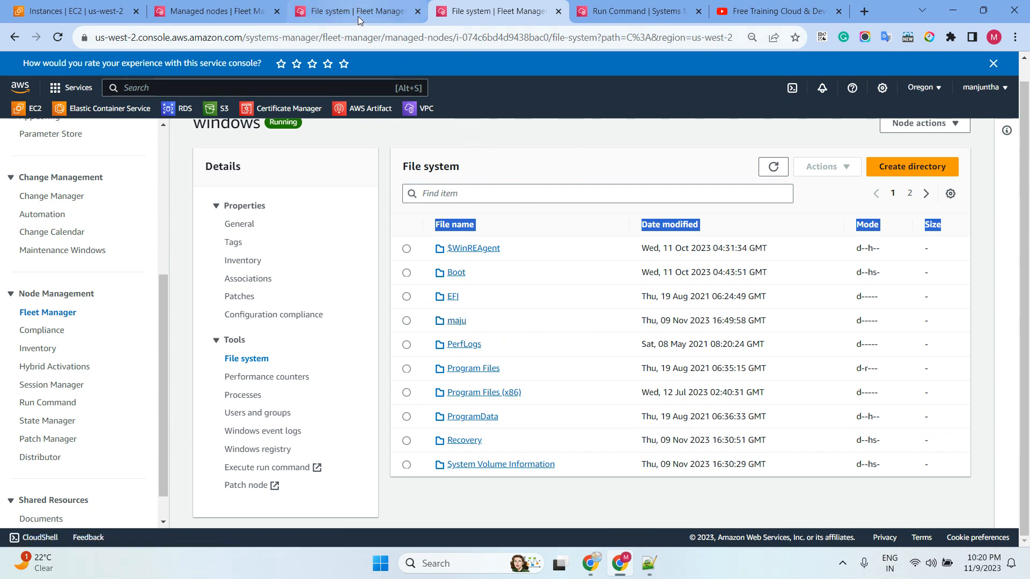
# - Start a new Run Command and select the AWSFleetManager-RenameFileSystemItem document
pyautogui.click(609, 15)
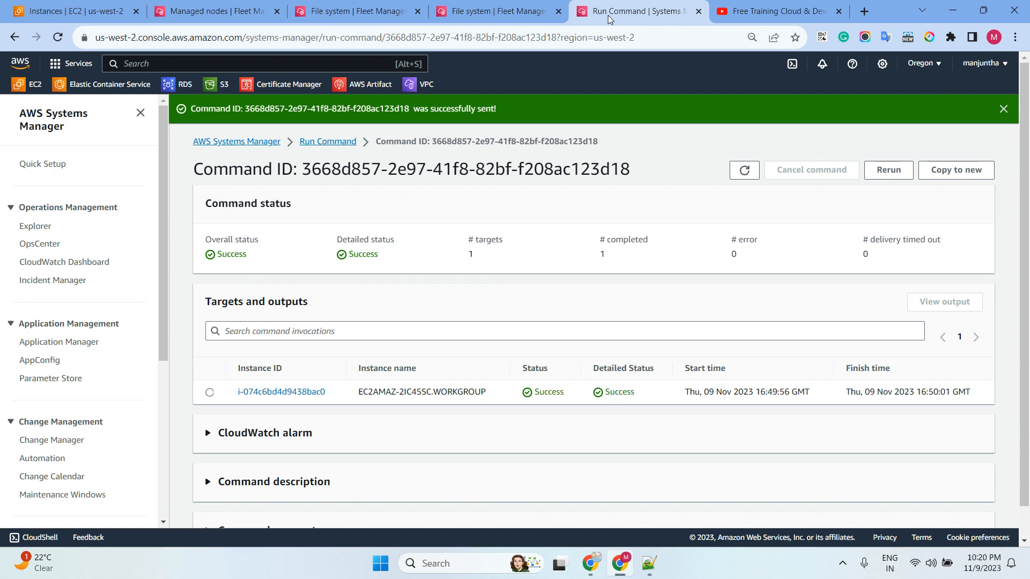
pyautogui.click(328, 143)
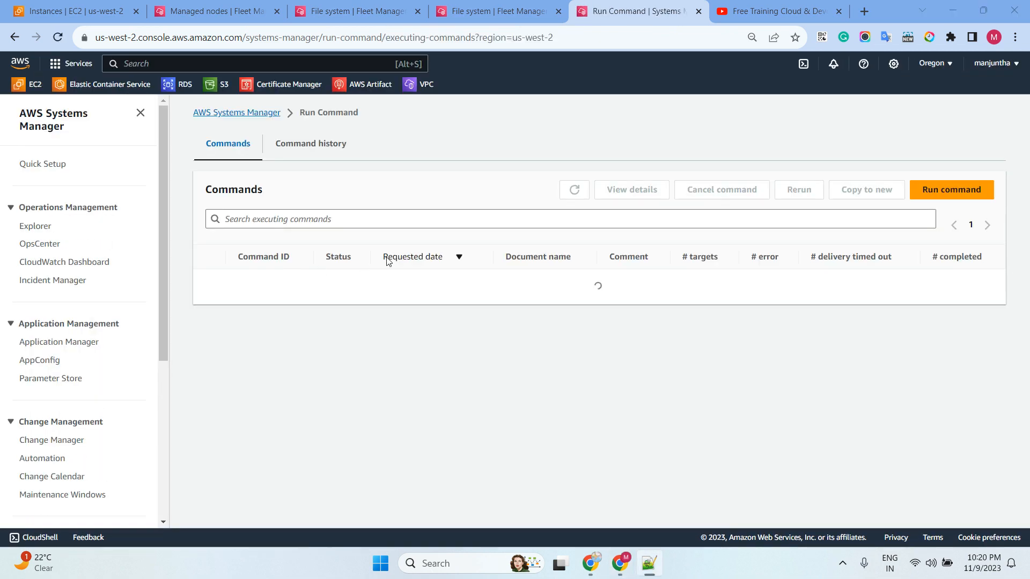
pyautogui.click(934, 195)
pyautogui.click(334, 249)
pyautogui.write('AWSFleetManager-RenameFileSystemItem')
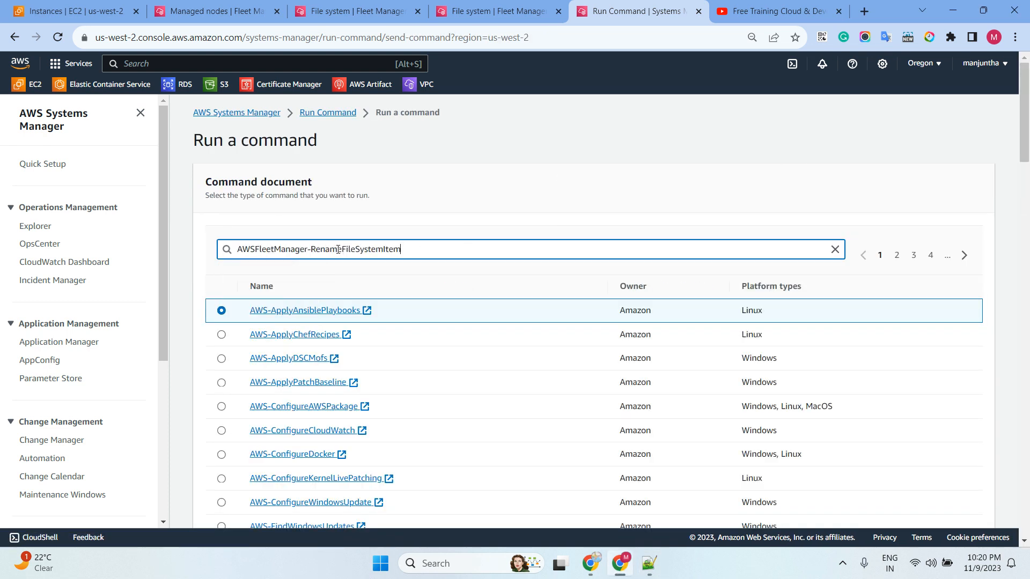
pyautogui.press('Return')
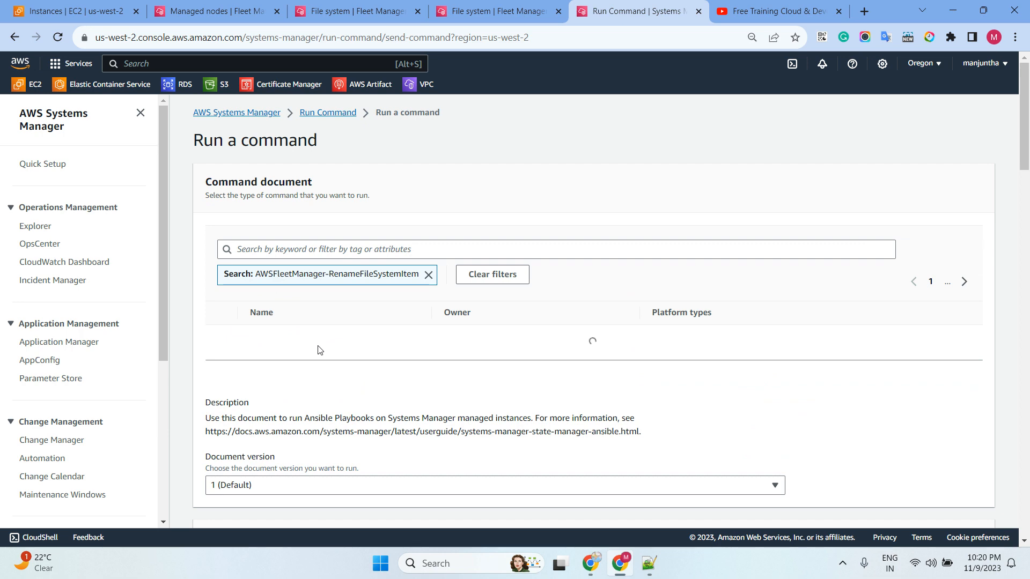
pyautogui.click(221, 336)
# - Enter / as the source path, the existing directory's name and test as its new name, with Perform Action set to Yes
pyautogui.scroll(-5, 406, 232)
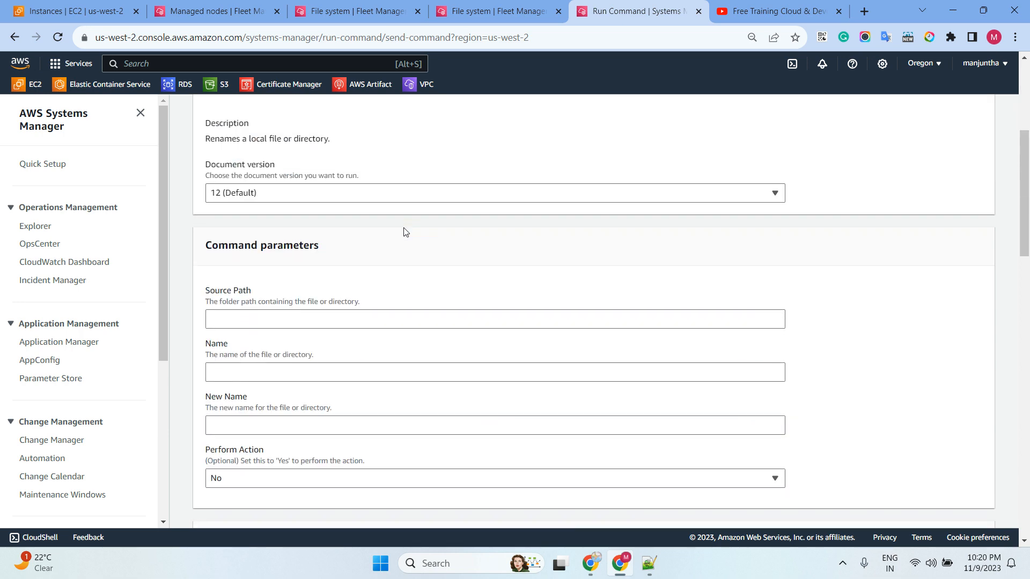
pyautogui.click(246, 319)
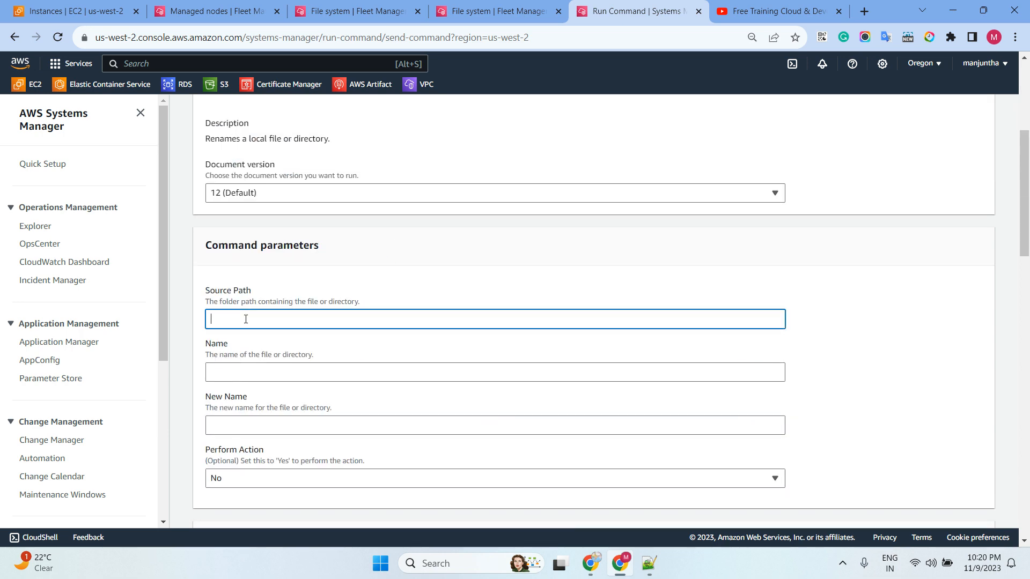
pyautogui.scroll(-1, 257, 354)
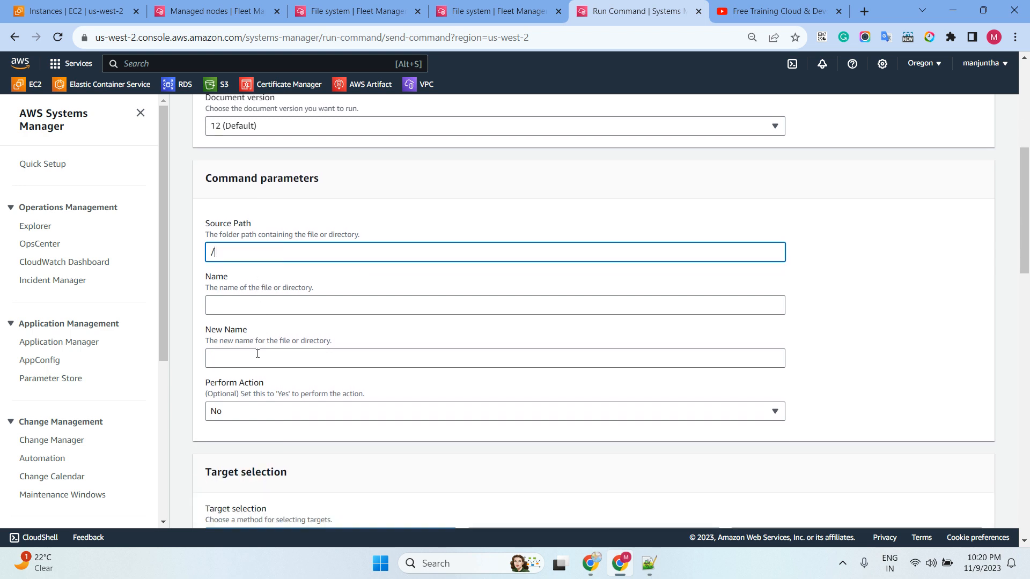
pyautogui.click(232, 308)
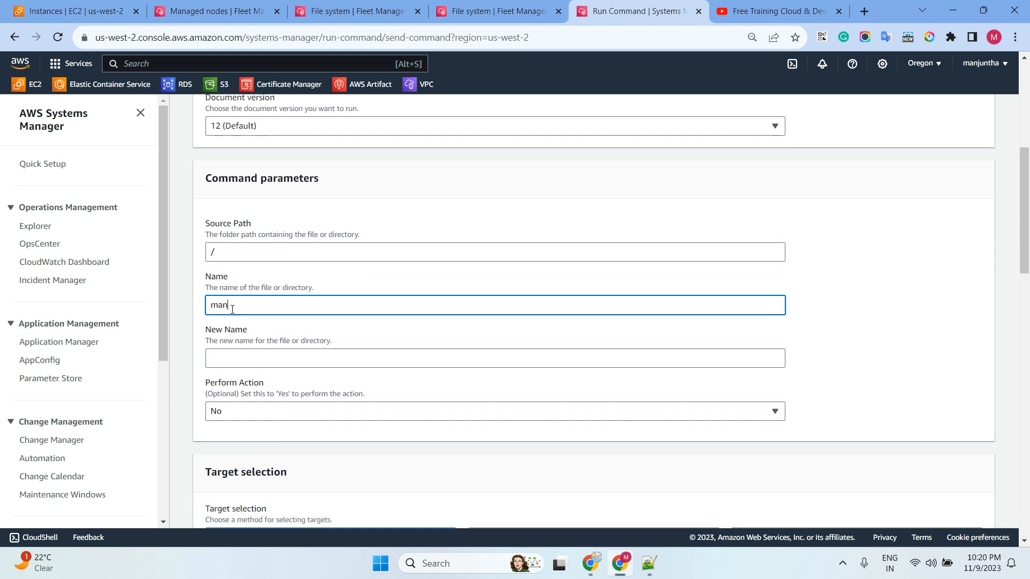
pyautogui.click(233, 362)
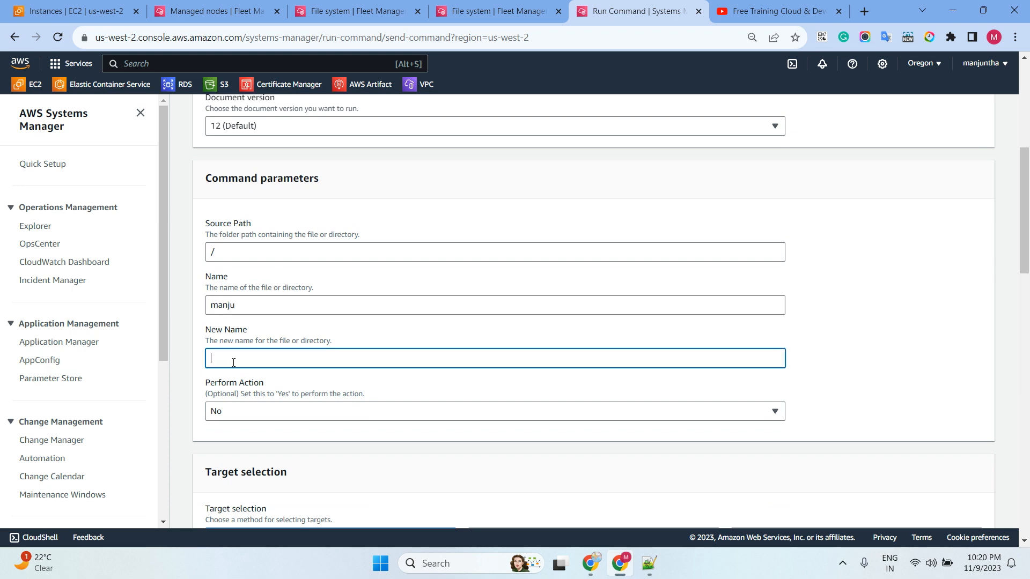
pyautogui.scroll(-3, 352, 376)
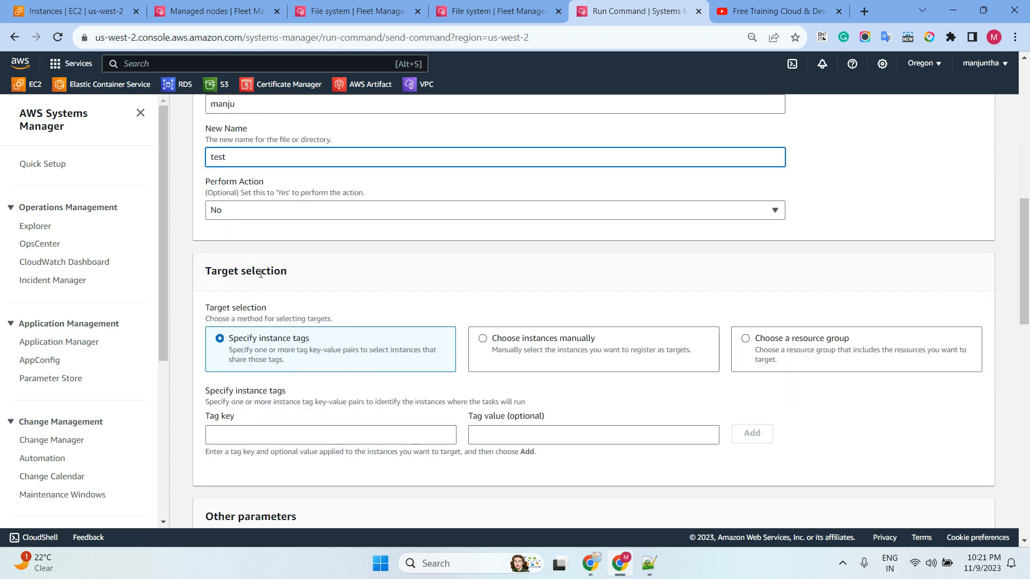
pyautogui.click(248, 211)
pyautogui.click(246, 231)
pyautogui.click(248, 213)
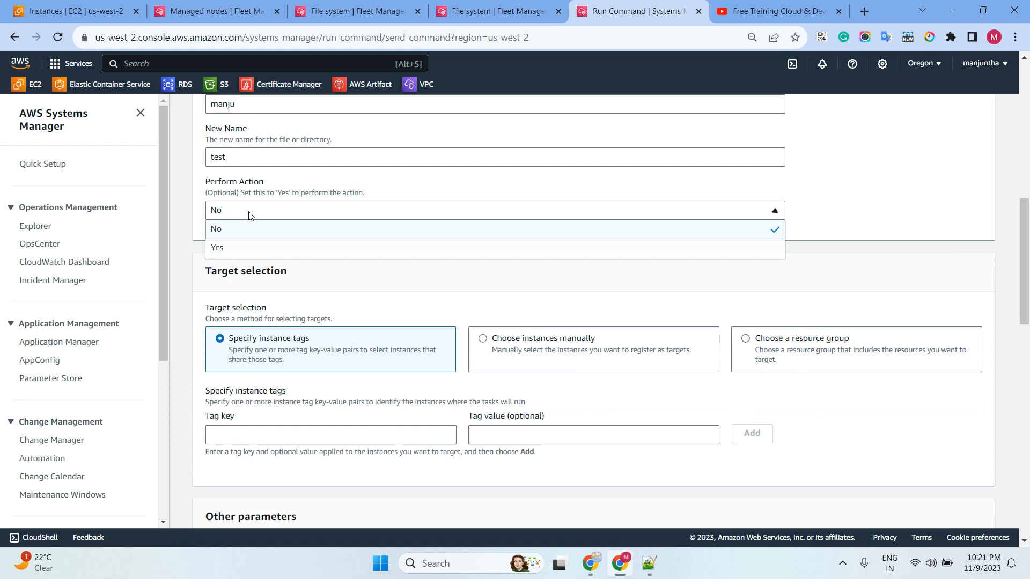
pyautogui.click(241, 248)
# - Choose the instances manually and select only ubunut as the target for the rename
pyautogui.click(542, 355)
pyautogui.scroll(-3, 537, 354)
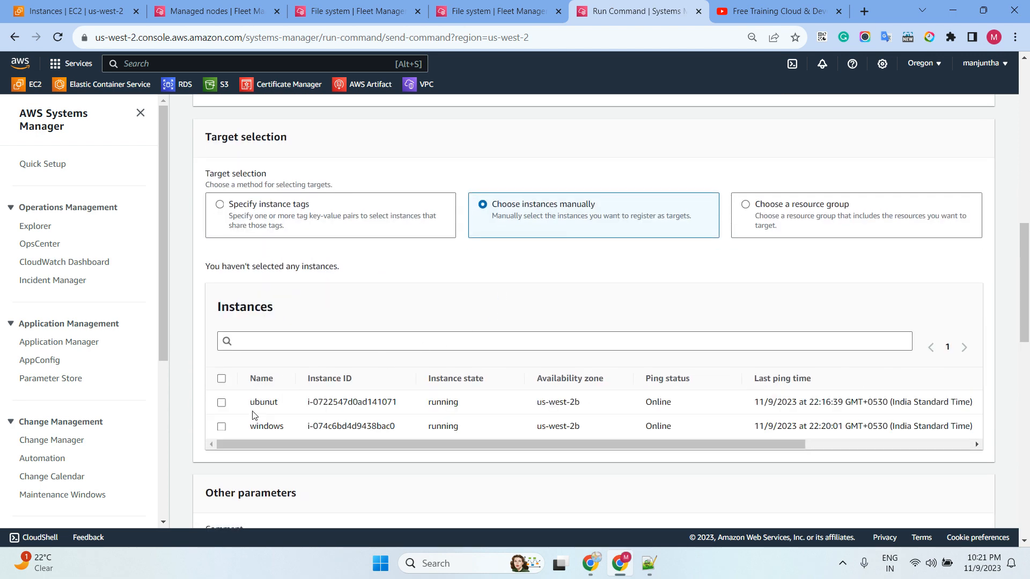
pyautogui.click(229, 406)
pyautogui.scroll(-3, 541, 344)
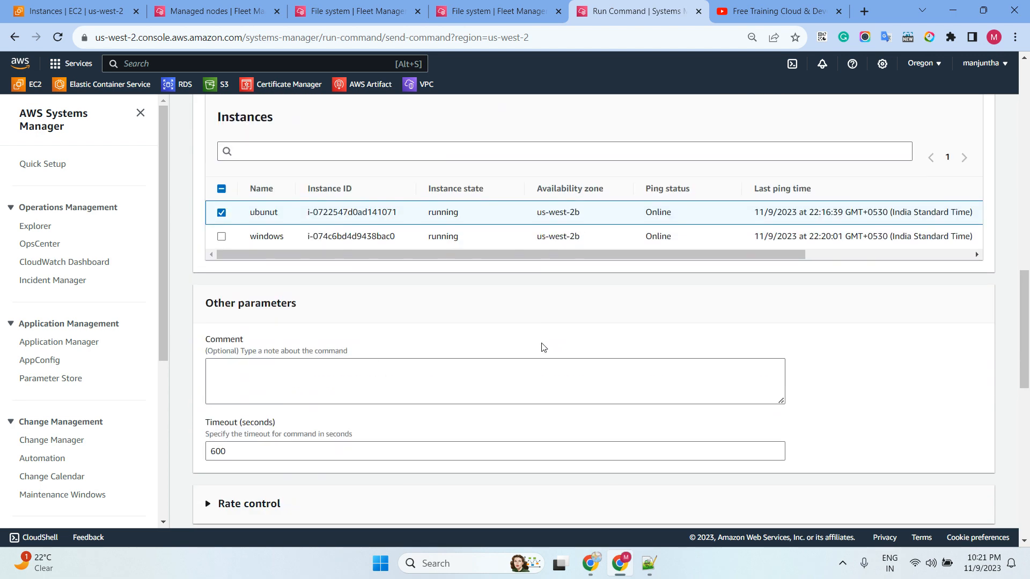
# - Turn off S3 bucket output and run the rename command on the ubunut instance
pyautogui.scroll(-10, 542, 347)
pyautogui.scroll(3, 837, 413)
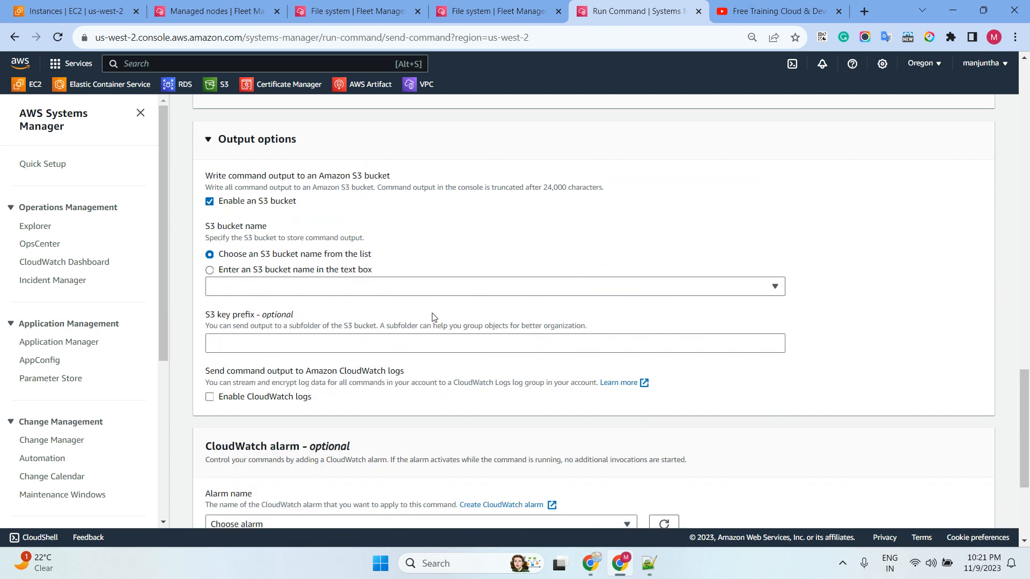
pyautogui.click(283, 204)
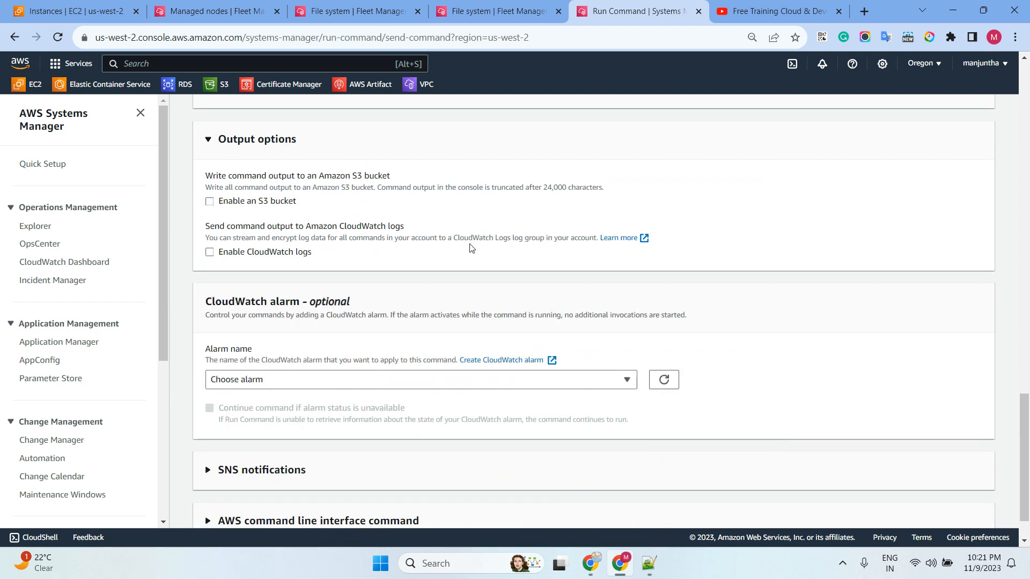
pyautogui.scroll(-1, 491, 257)
pyautogui.click(978, 510)
# - Refresh the ubunut instance's file system listing in Fleet Manager and filter it by test
pyautogui.click(354, 11)
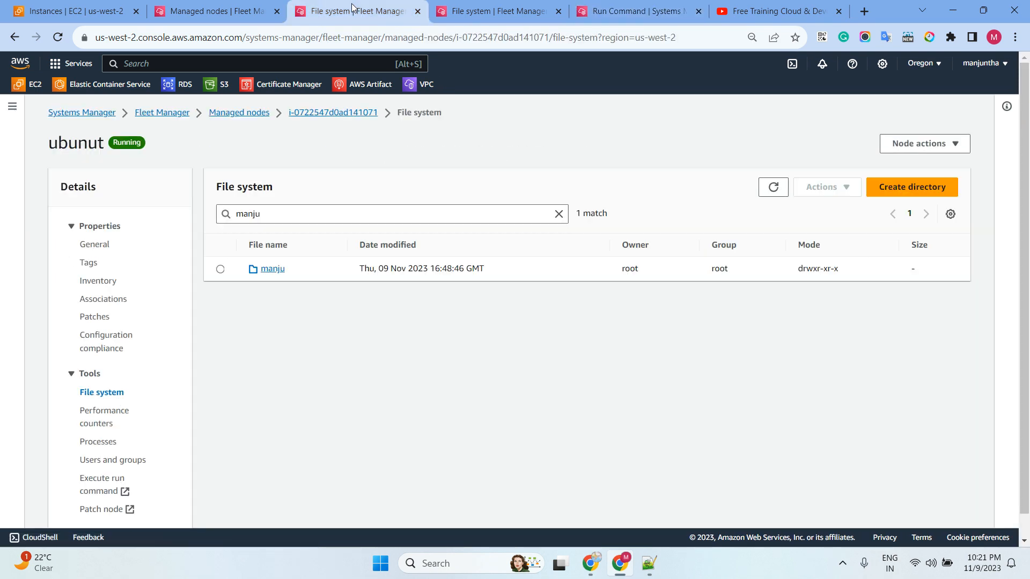
pyautogui.click(772, 189)
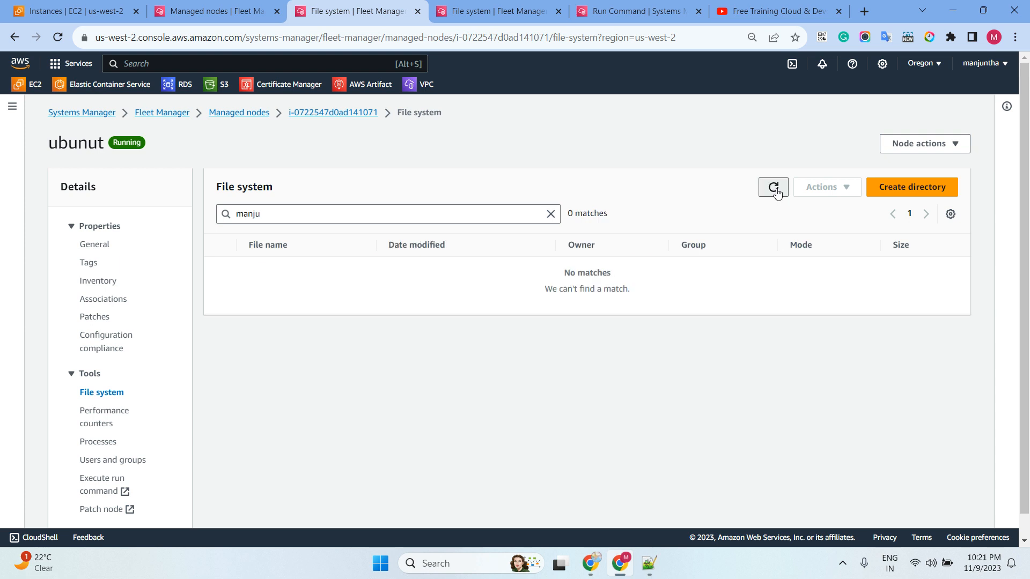
pyautogui.click(777, 189)
pyautogui.moveTo(310, 209); pyautogui.dragTo(204, 214)
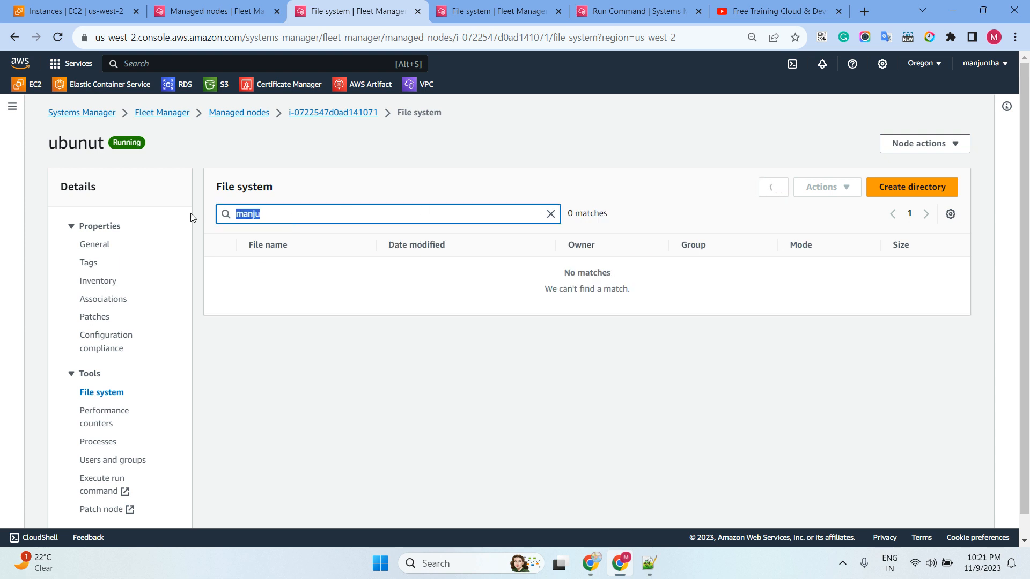
pyautogui.write('test')
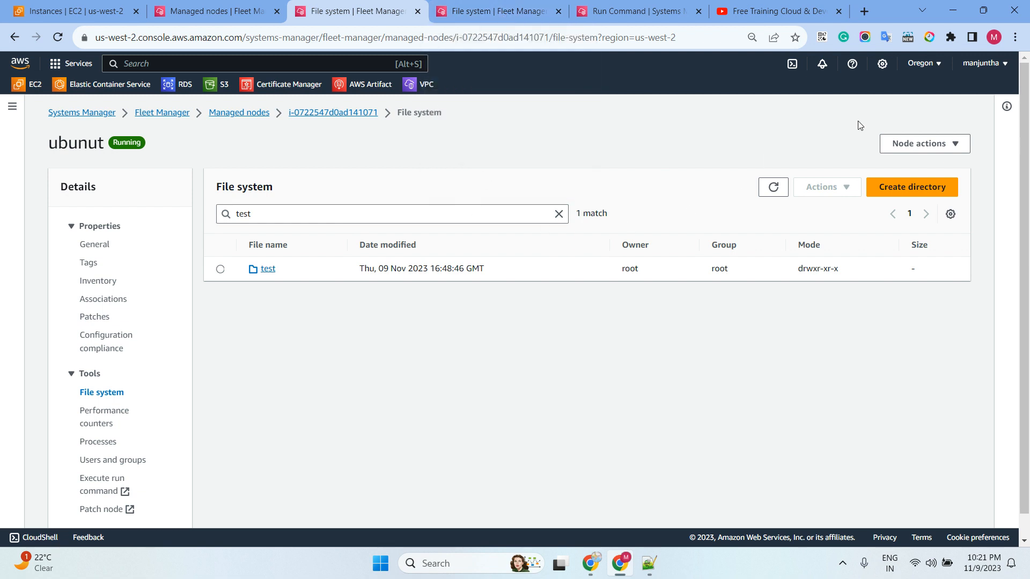
# - Start a new Run Command and select the AWS-ConfigureAWSPackage document
pyautogui.click(621, 15)
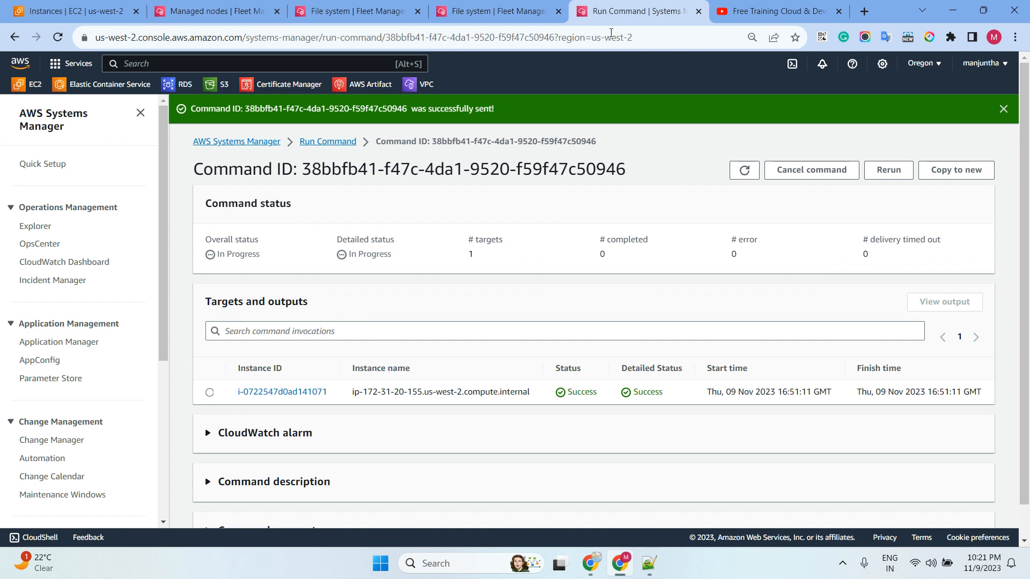
pyautogui.click(330, 142)
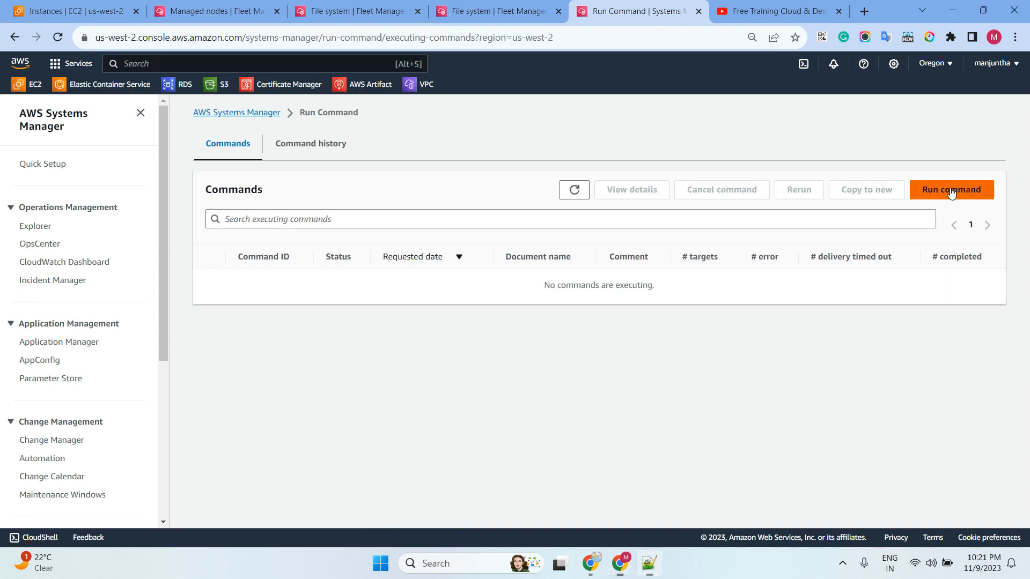
pyautogui.click(934, 190)
pyautogui.click(279, 249)
pyautogui.hotkey('ctrl', 'v')
pyautogui.press('Return')
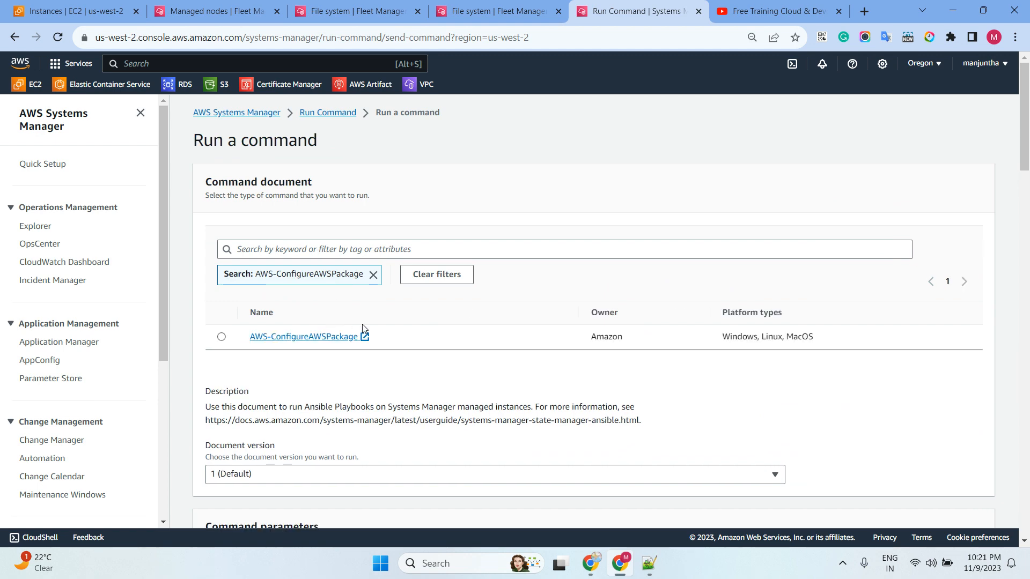
pyautogui.click(221, 336)
# - Copy AmazonCloudWatchAgent from the document description and enter it as the name of the package to install
pyautogui.scroll(-5, 554, 260)
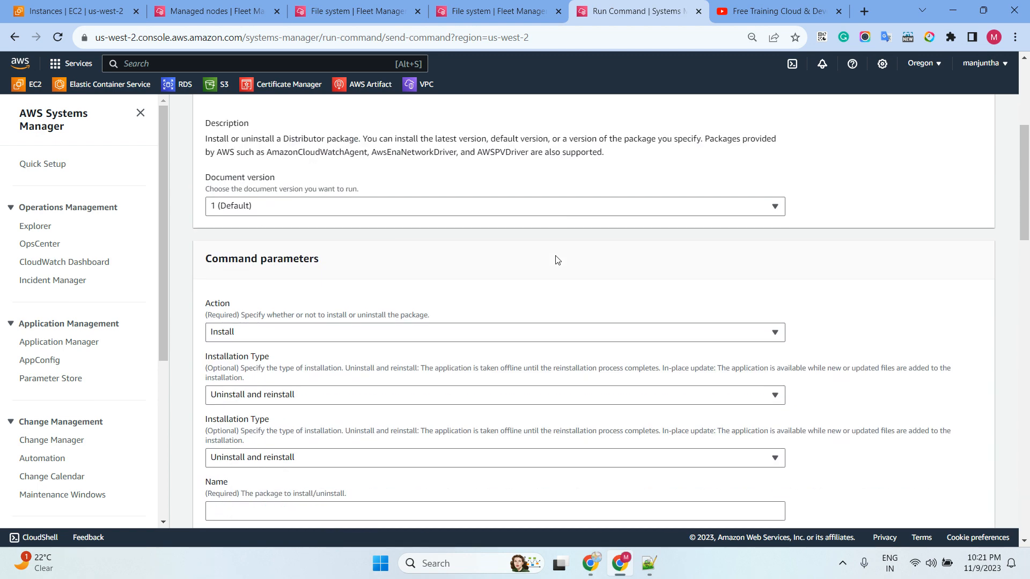
pyautogui.scroll(-1, 415, 262)
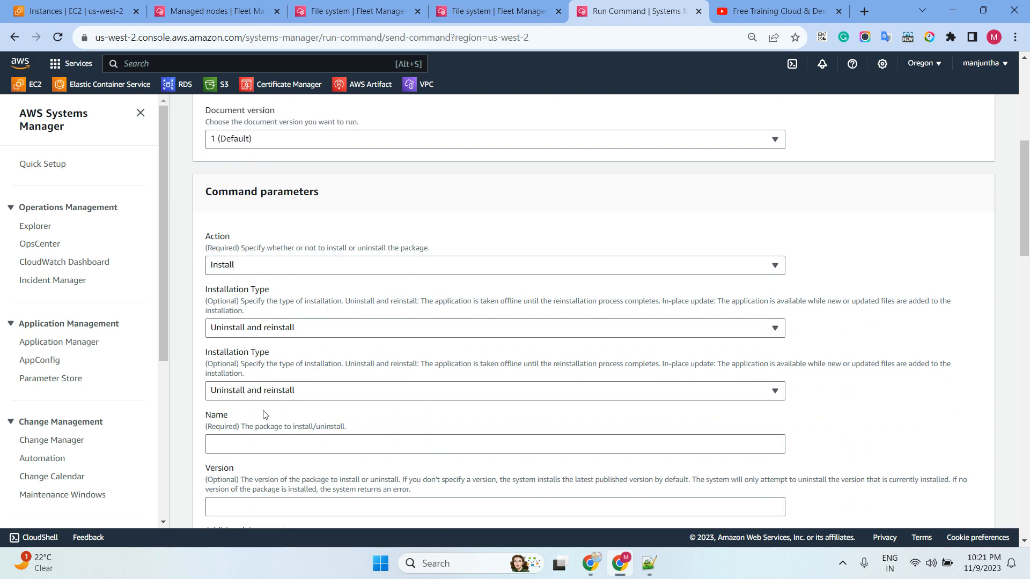
pyautogui.scroll(3, 327, 323)
pyautogui.scroll(1, 326, 322)
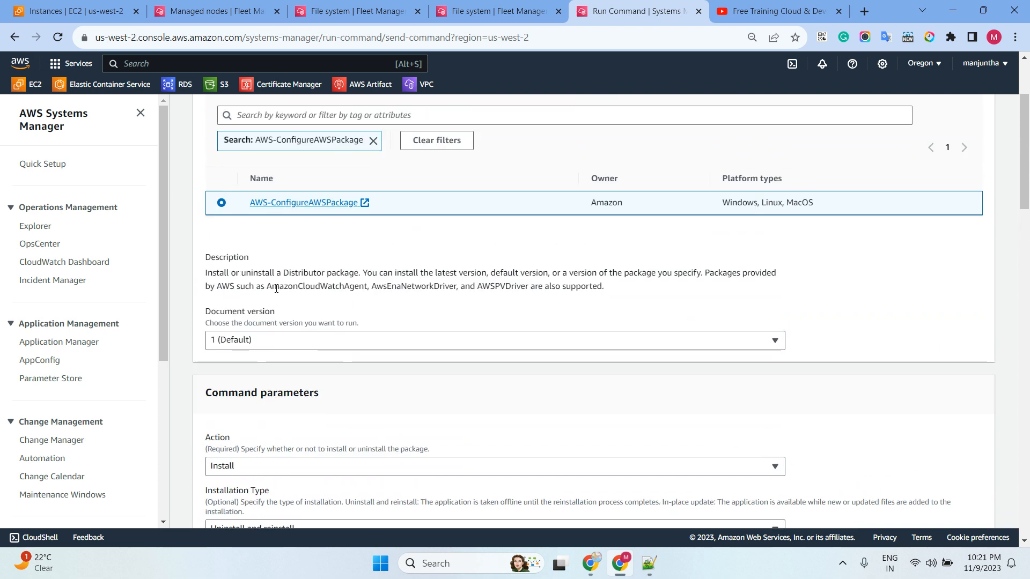
pyautogui.moveTo(269, 286); pyautogui.dragTo(364, 285)
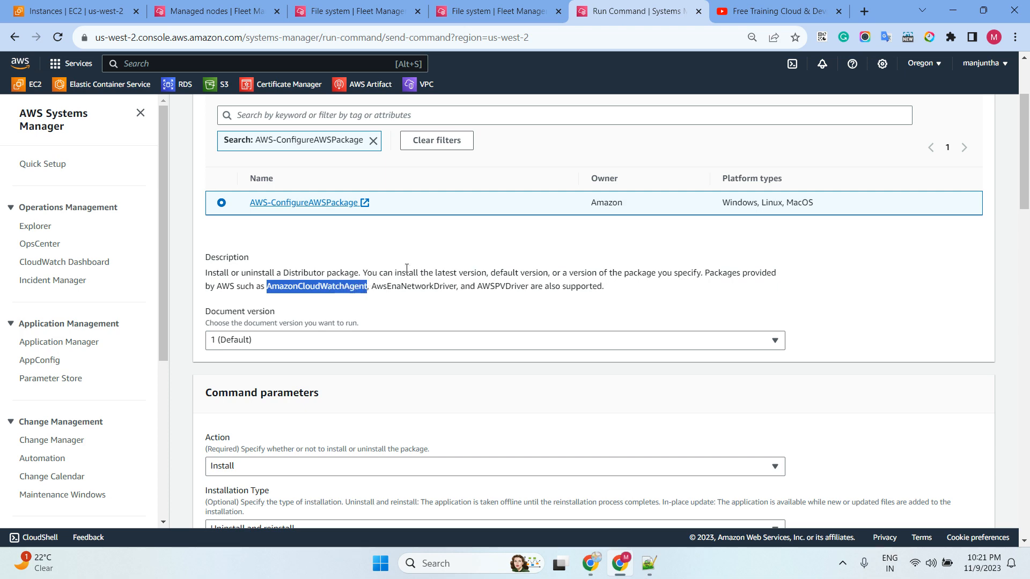
pyautogui.scroll(-10, 407, 268)
pyautogui.scroll(3, 239, 251)
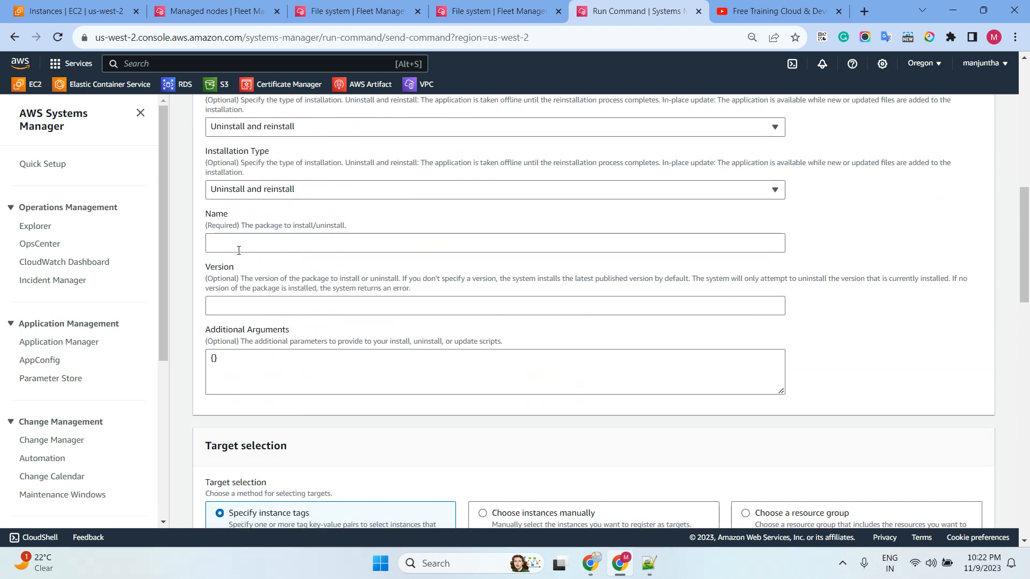
pyautogui.click(239, 251)
pyautogui.write('AmazonCloudWatchAgent')
# - Choose the instances manually and select both ubunut and windows as targets for the package installation
pyautogui.scroll(-4, 426, 250)
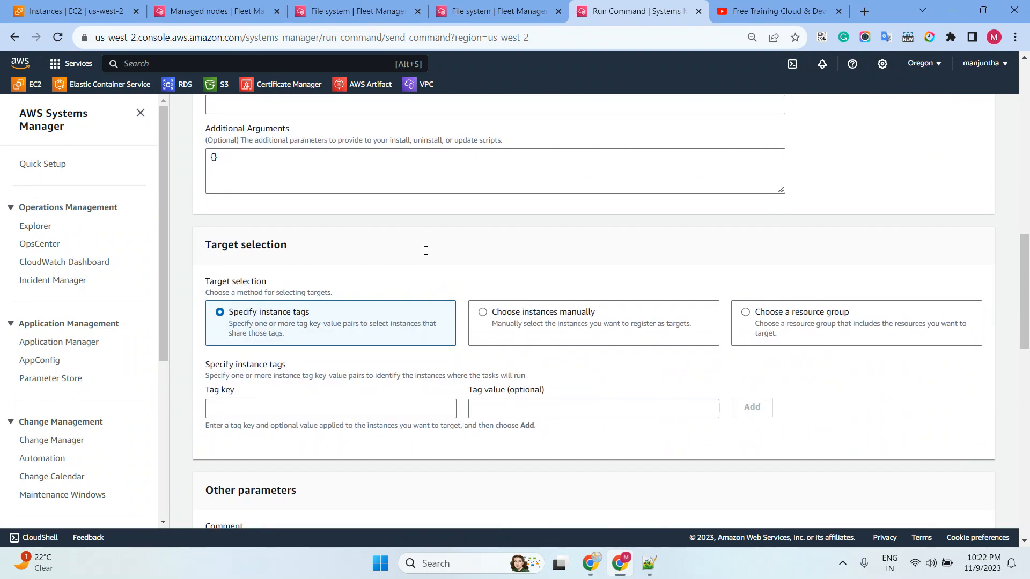
pyautogui.click(534, 310)
pyautogui.click(223, 219)
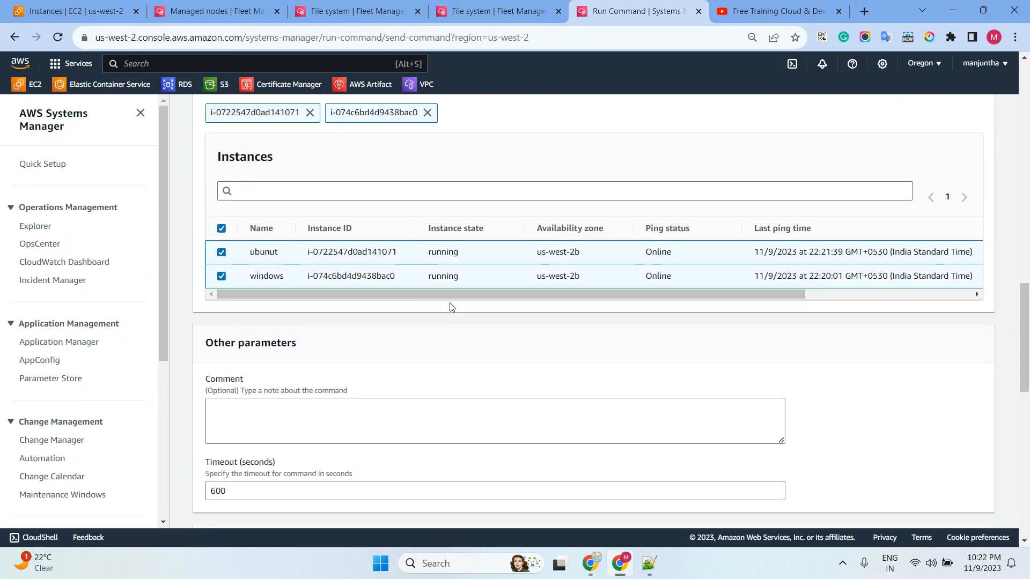
# - Turn off S3 bucket output and run the package installation on both instances
pyautogui.scroll(-6, 451, 307)
pyautogui.click(285, 325)
pyautogui.scroll(-4, 613, 304)
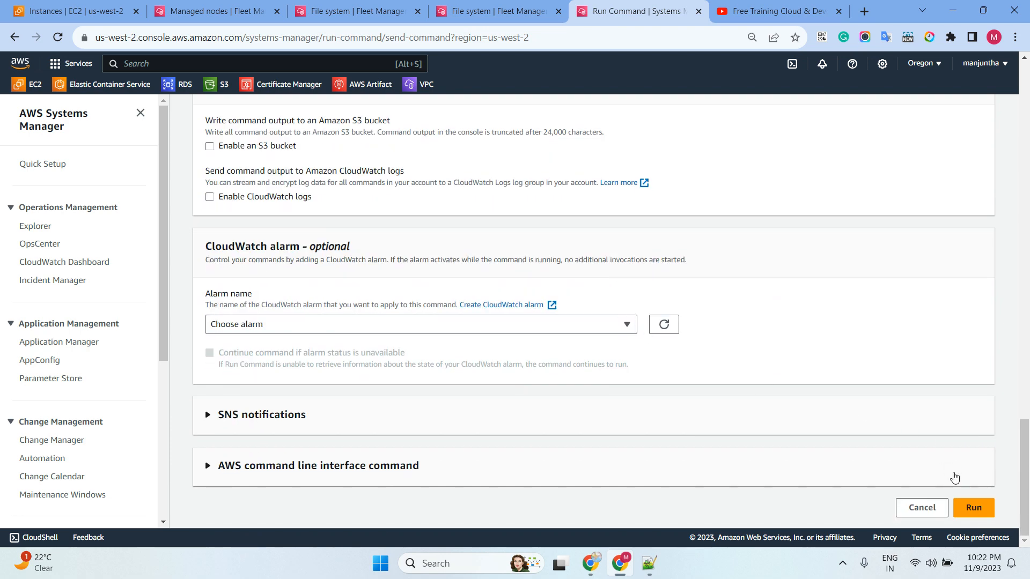
pyautogui.click(973, 508)
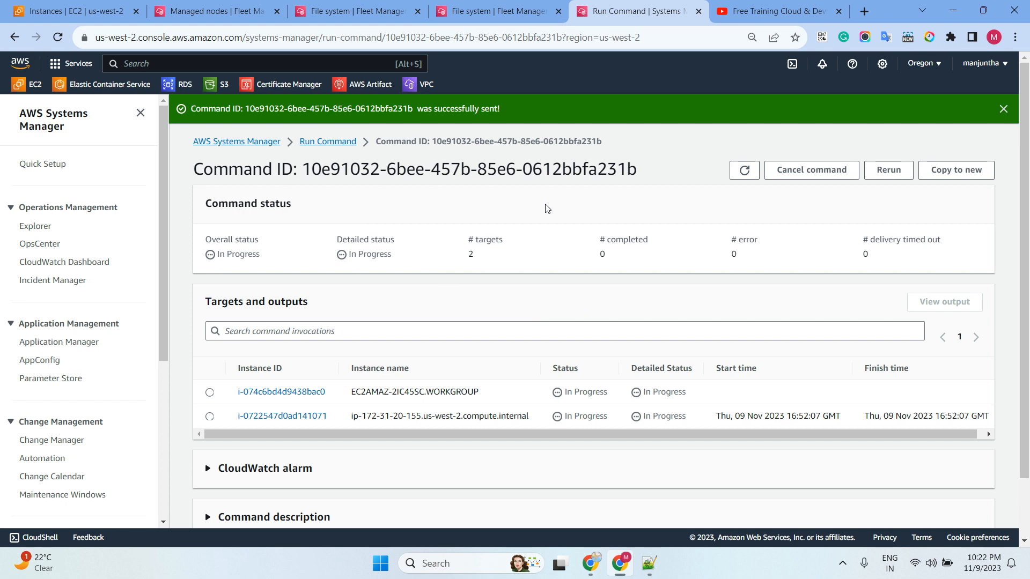
# - Refresh the command status, open the ubunut instance's result and read through the configurePackage step's output
pyautogui.click(744, 170)
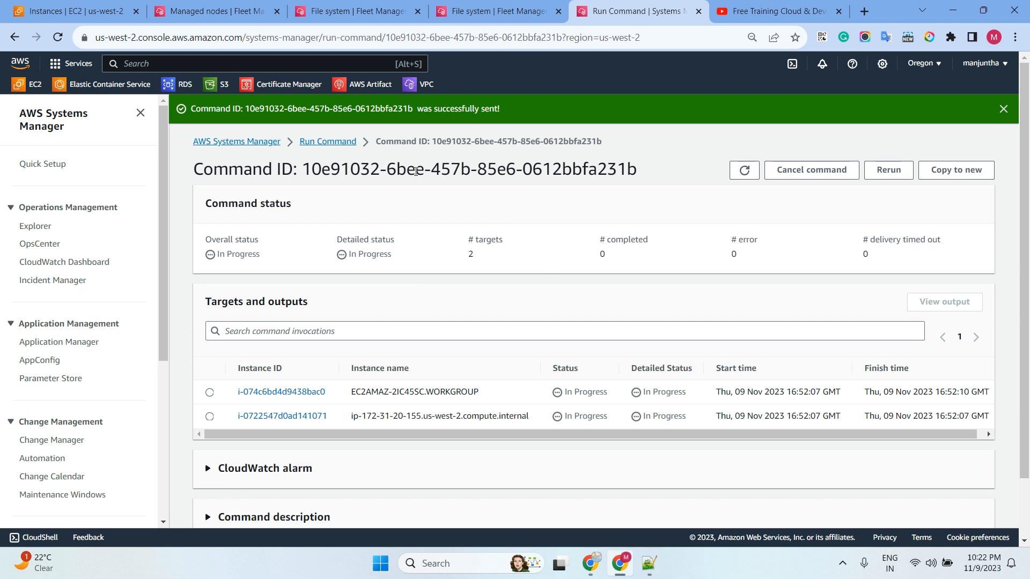
pyautogui.doubleClick(745, 171)
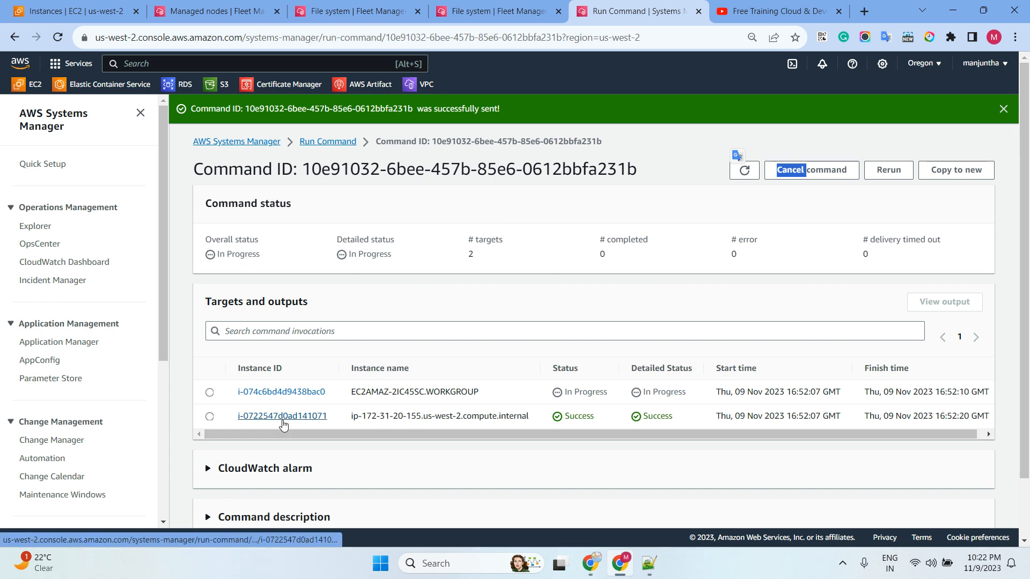
pyautogui.click(286, 419)
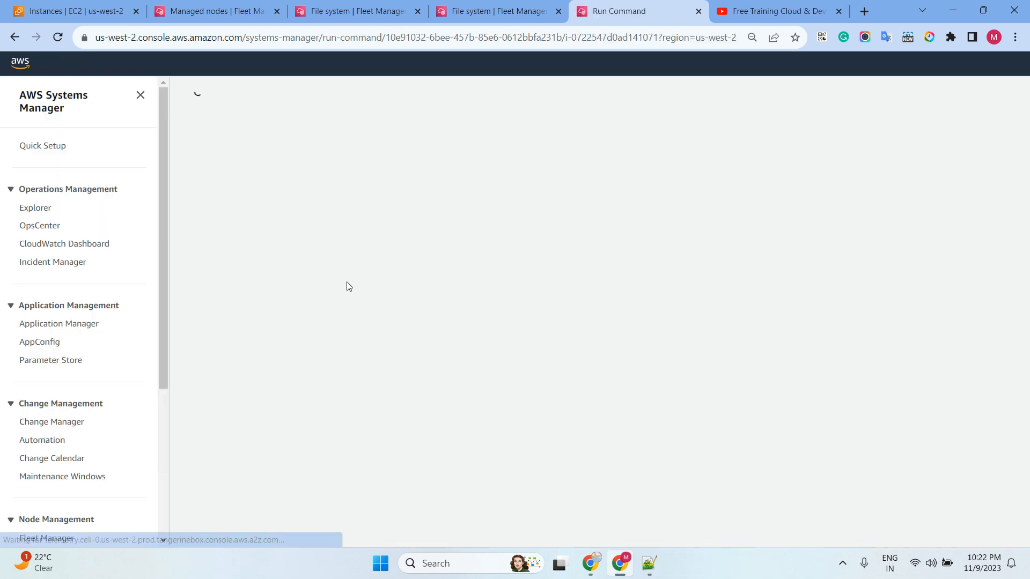
pyautogui.scroll(-1, 329, 429)
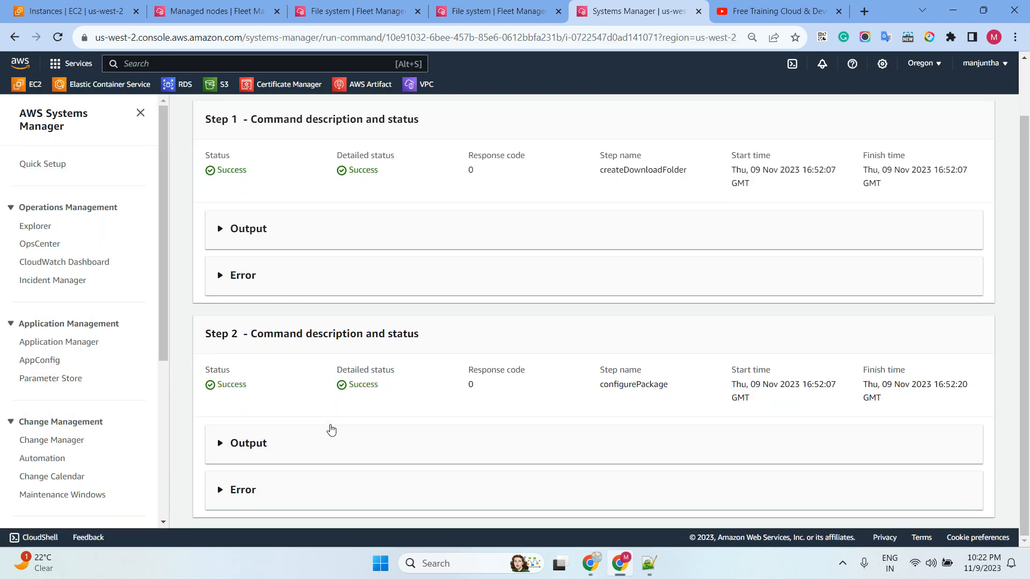
pyautogui.click(329, 435)
pyautogui.scroll(-3, 375, 375)
pyautogui.scroll(-3, 692, 381)
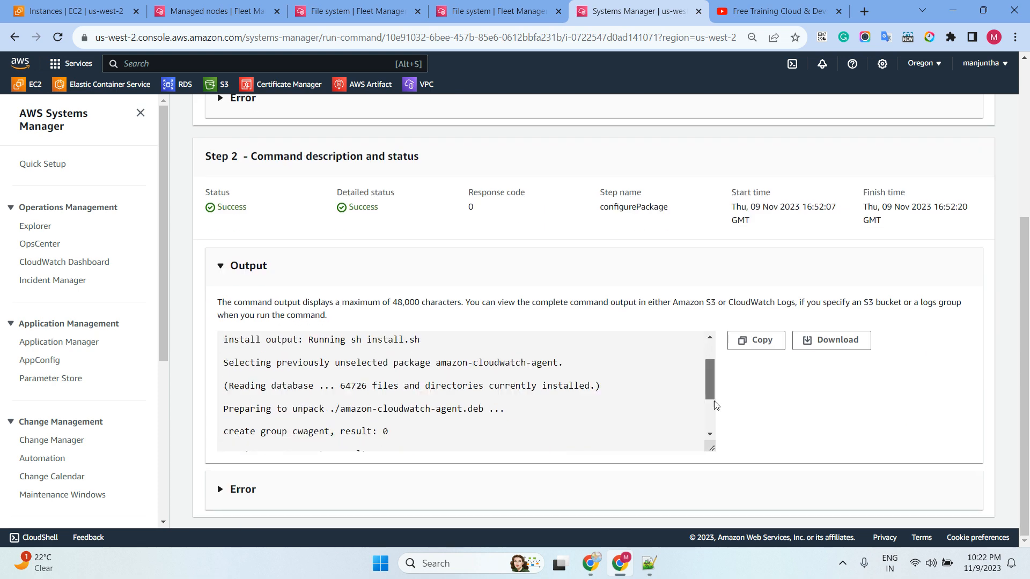
pyautogui.moveTo(668, 437); pyautogui.dragTo(231, 406)
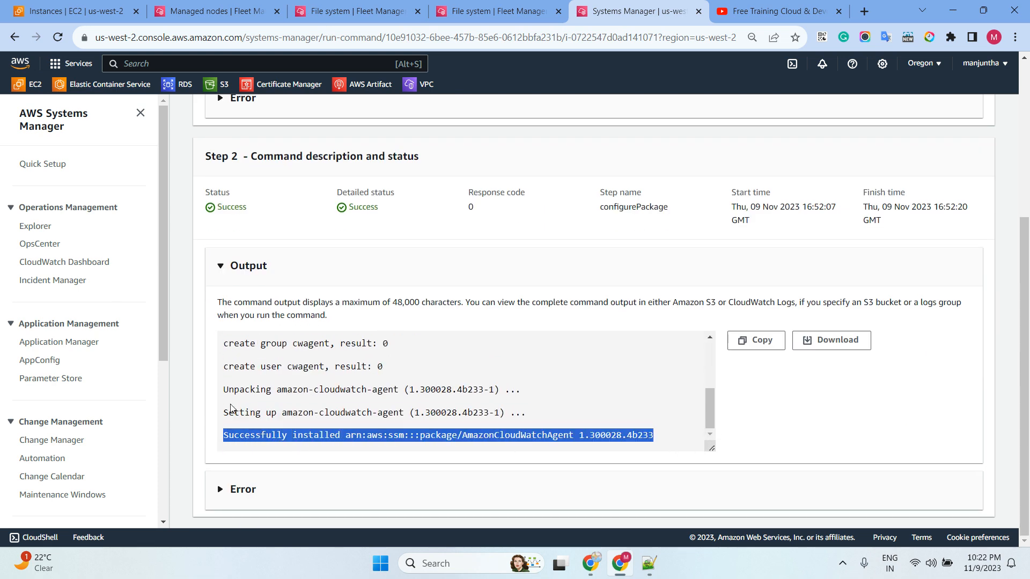
pyautogui.click(603, 393)
pyautogui.scroll(5, 515, 371)
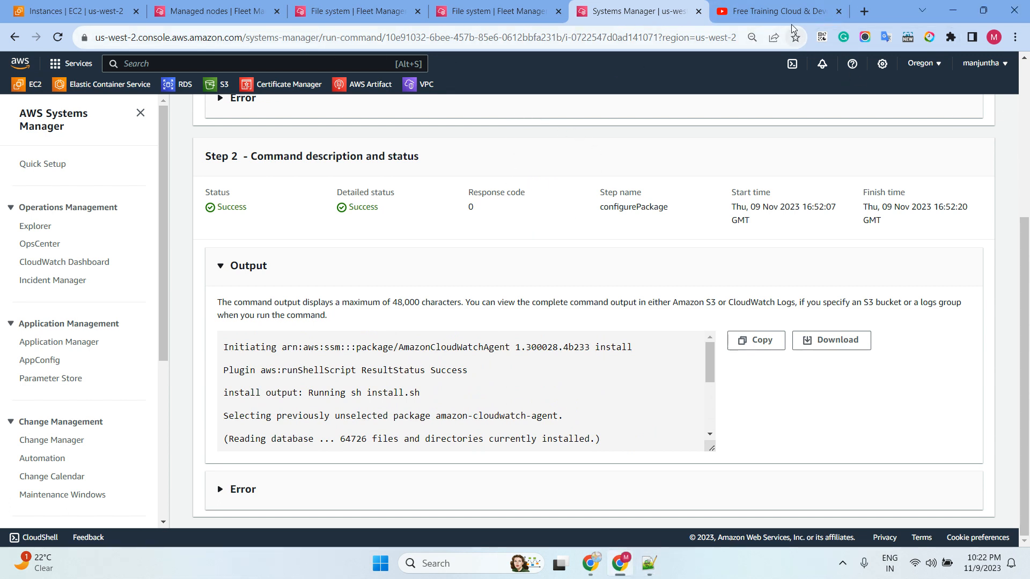
# - Switch to the YouTube channel page and highlight the channel title Free Training Cloud & Devops
pyautogui.click(754, 12)
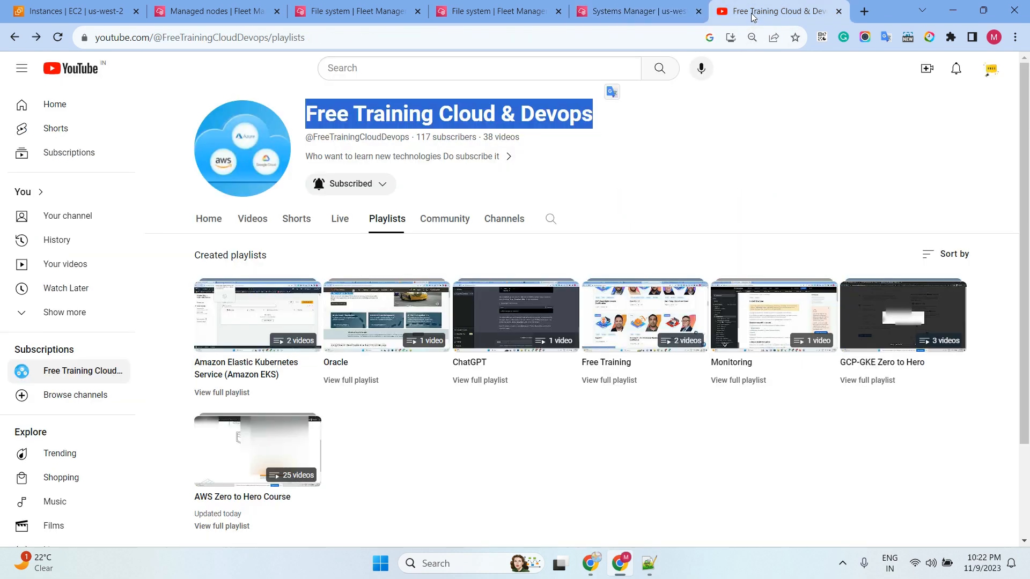
pyautogui.click(618, 177)
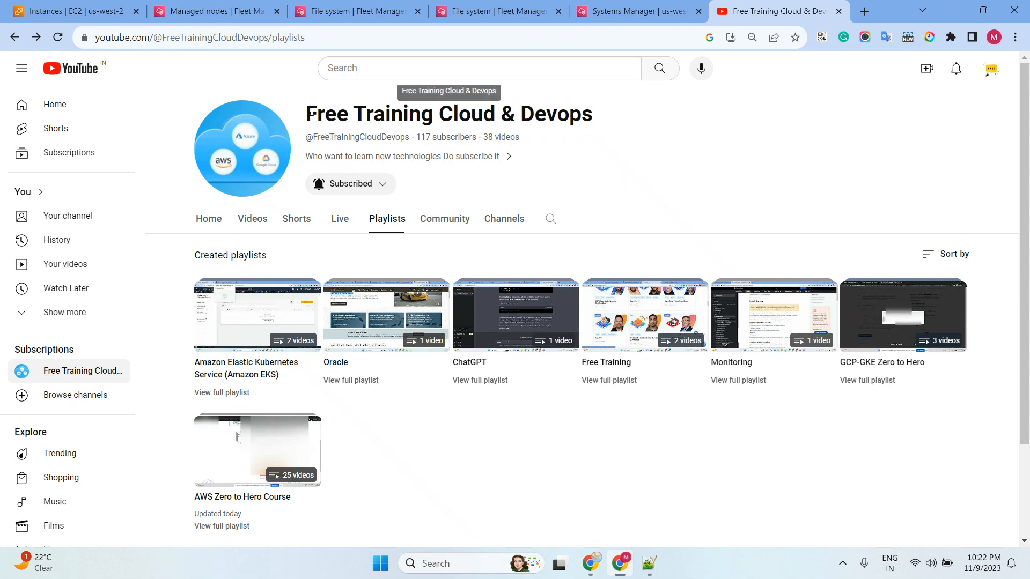
pyautogui.moveTo(309, 112)
pyautogui.mouseDown()
pyautogui.moveTo(603, 115)
pyautogui.moveTo(305, 114)
pyautogui.mouseUp()
pyautogui.click(631, 130)
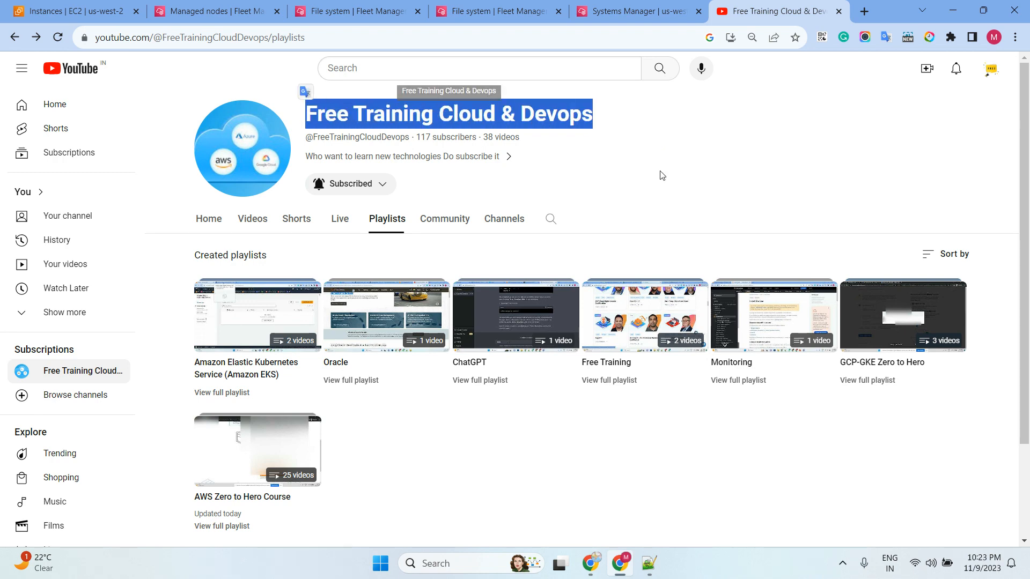